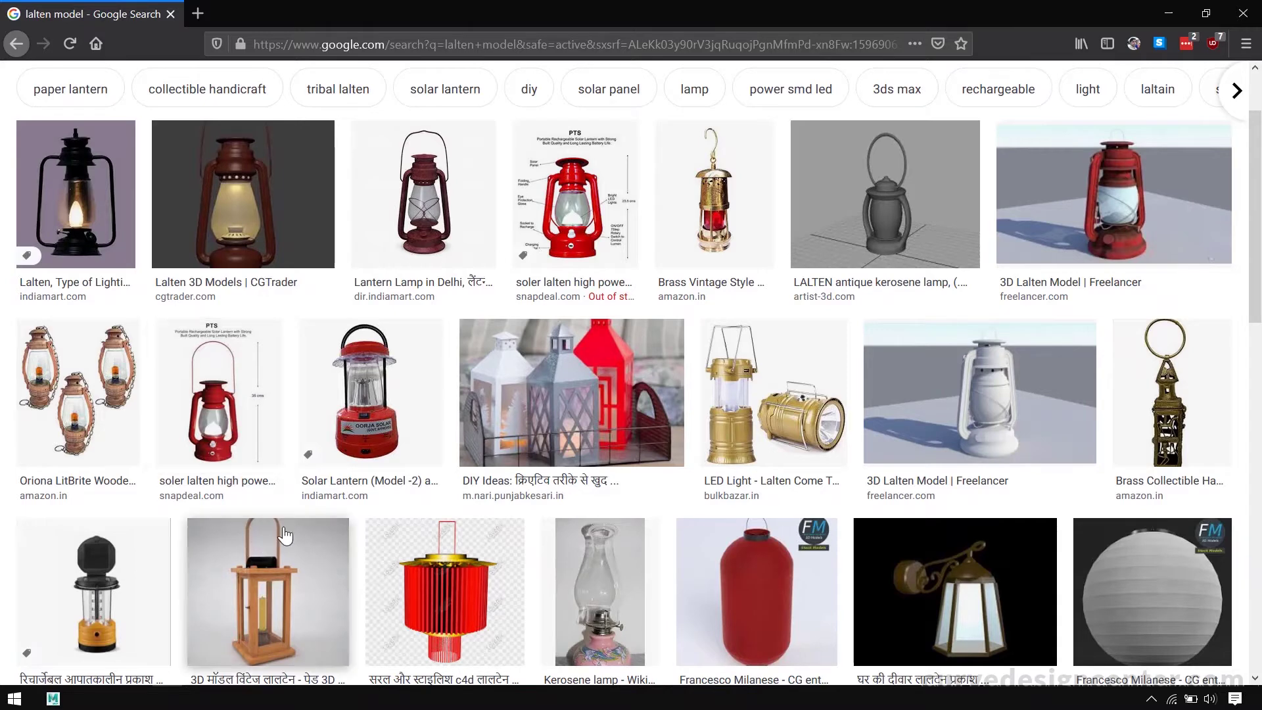
- Switch from the browser and Ref_Img01.jpg reference photo to Maya and show the front view alone
left_click(1169, 13)
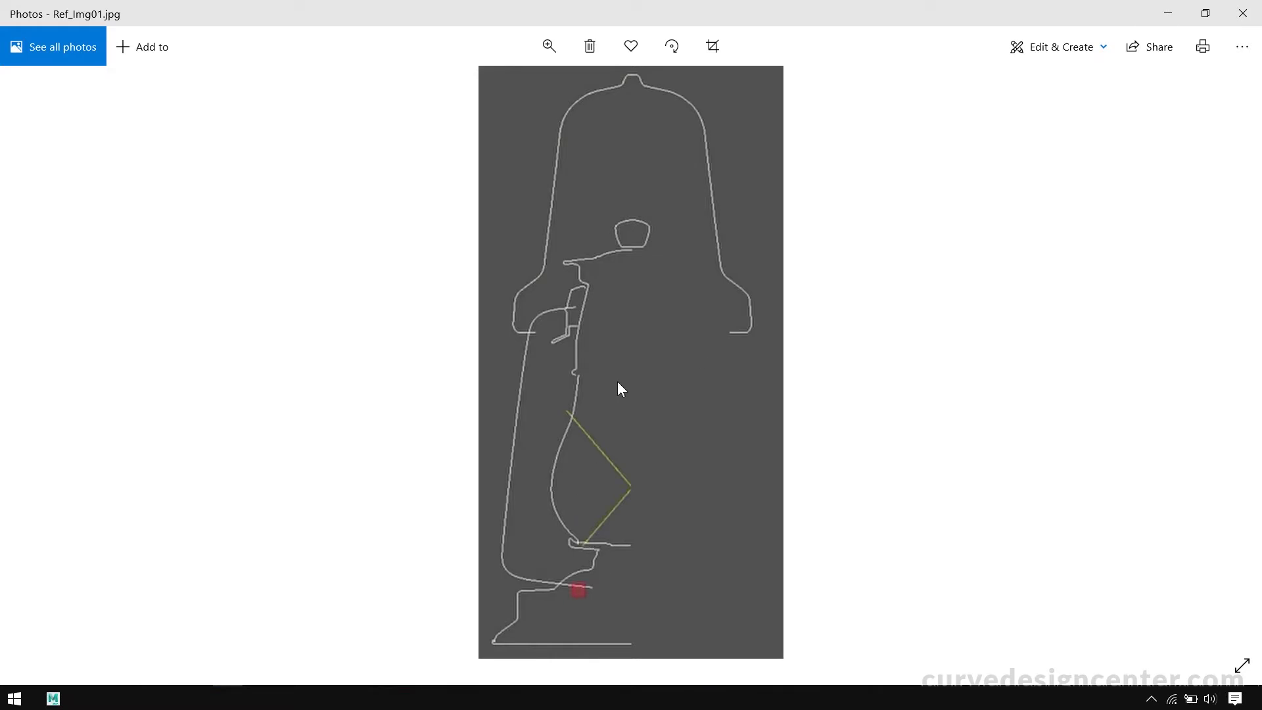
mouse_move(53, 698)
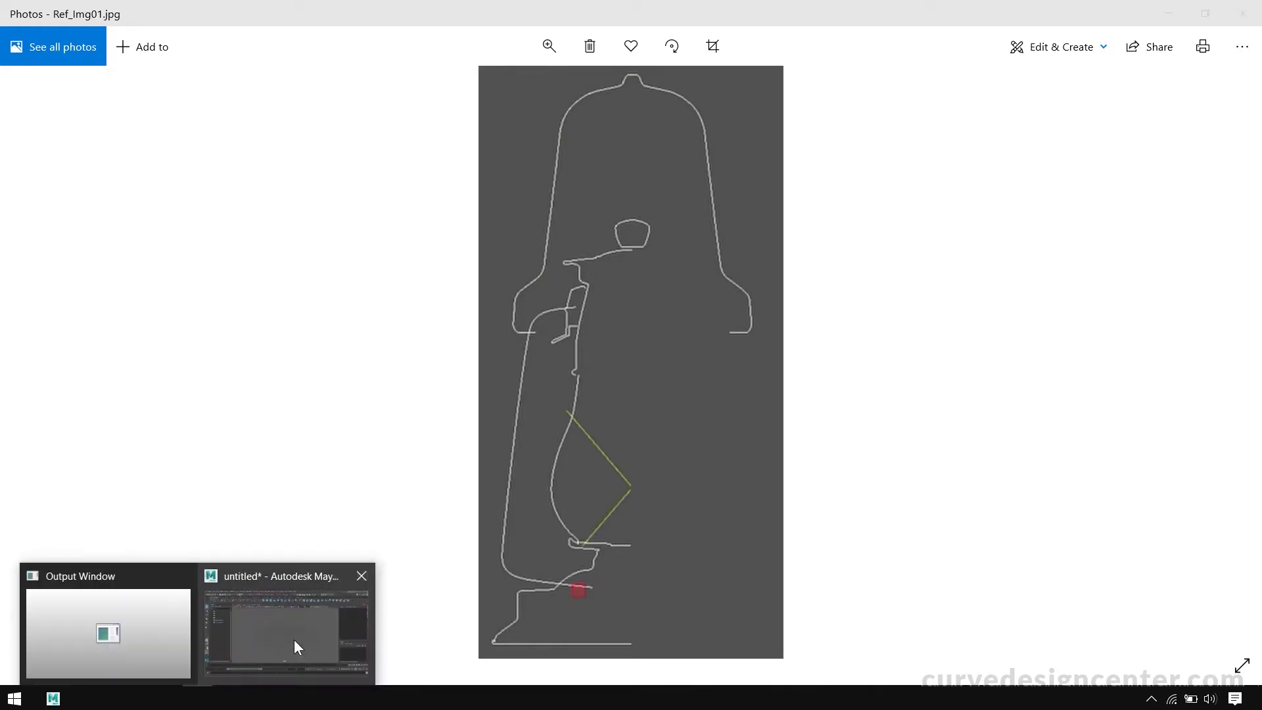
left_click(294, 639)
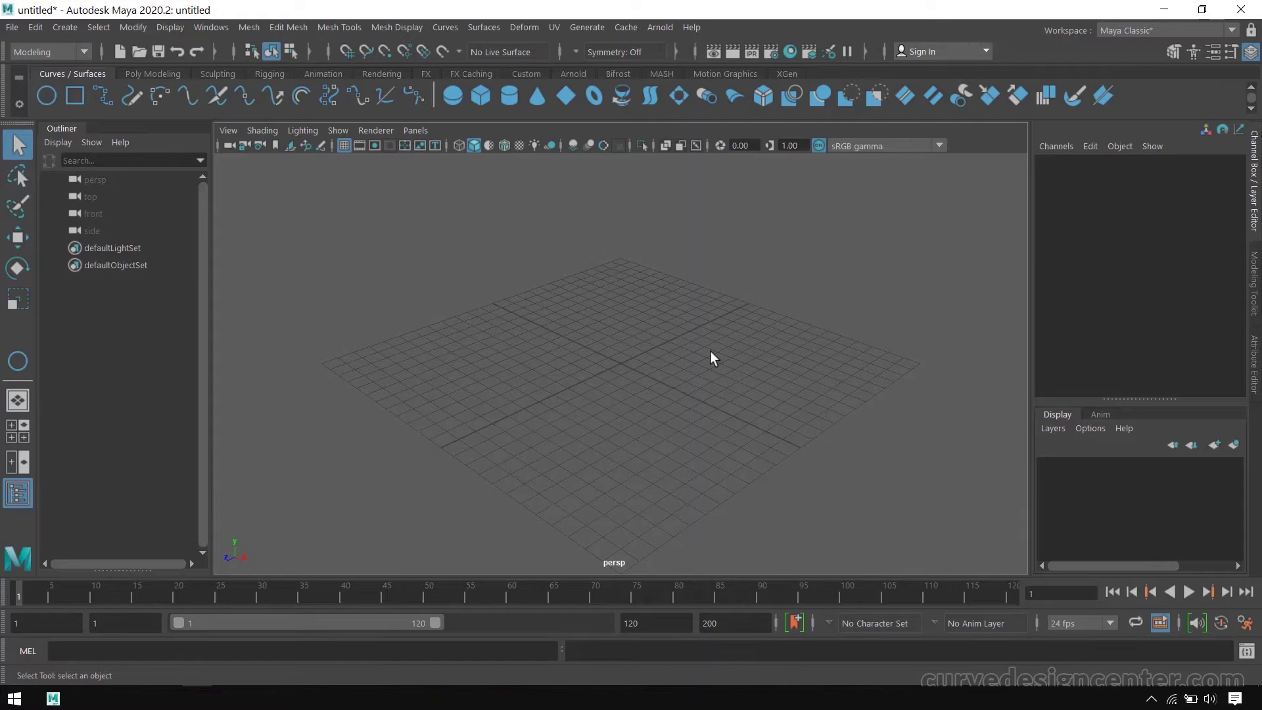
key("space")
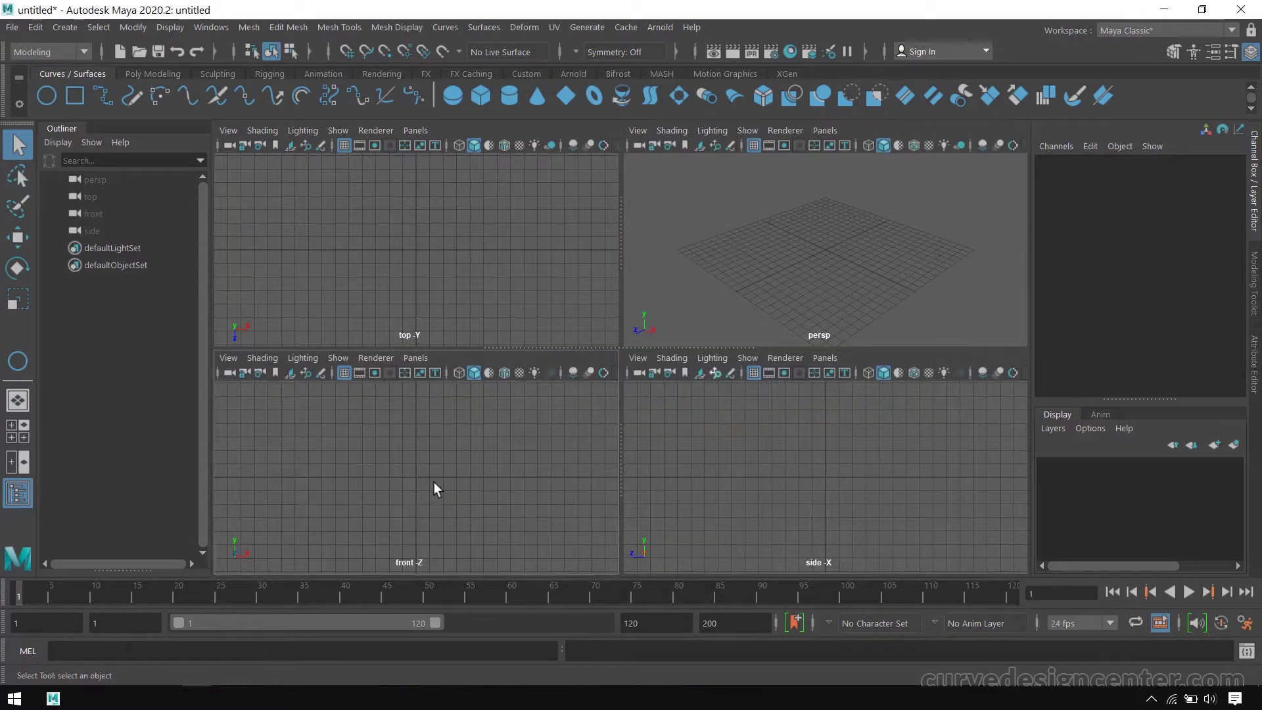
key("space")
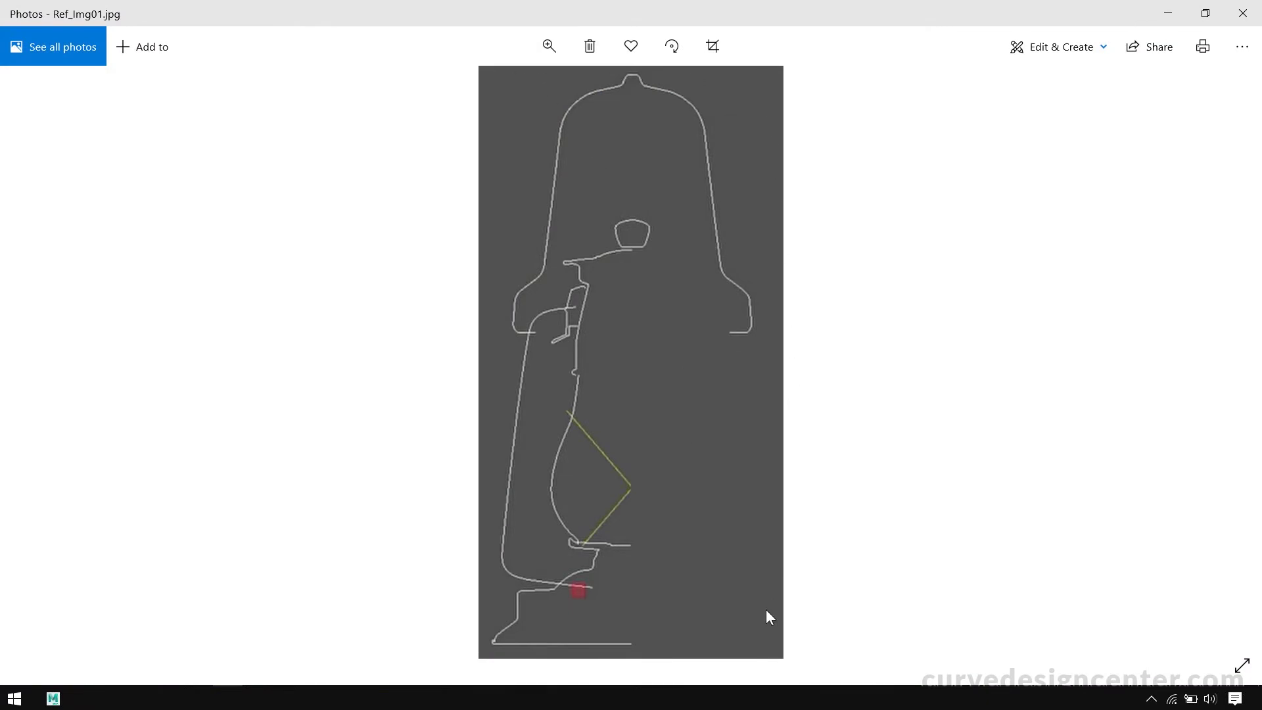
left_click(1167, 5)
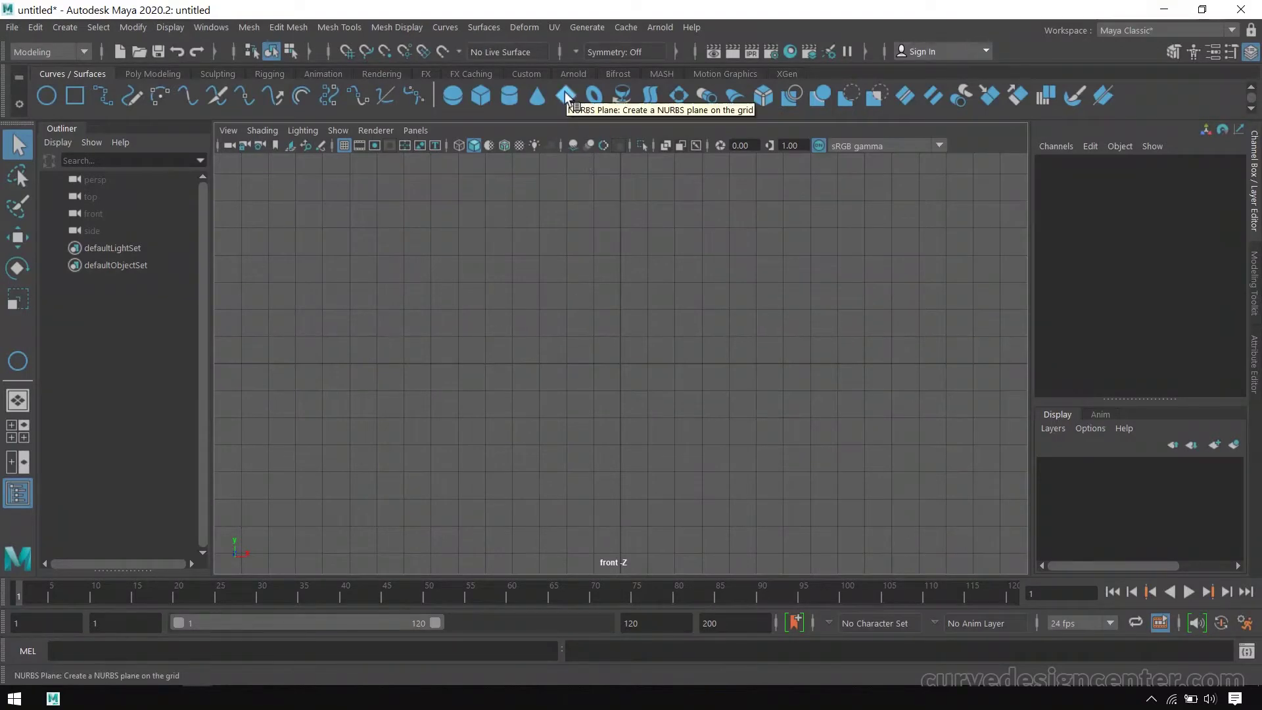
- Create a tall NURBS plane in the front view, about 7 grid units wide and 15 high
left_click(69, 27)
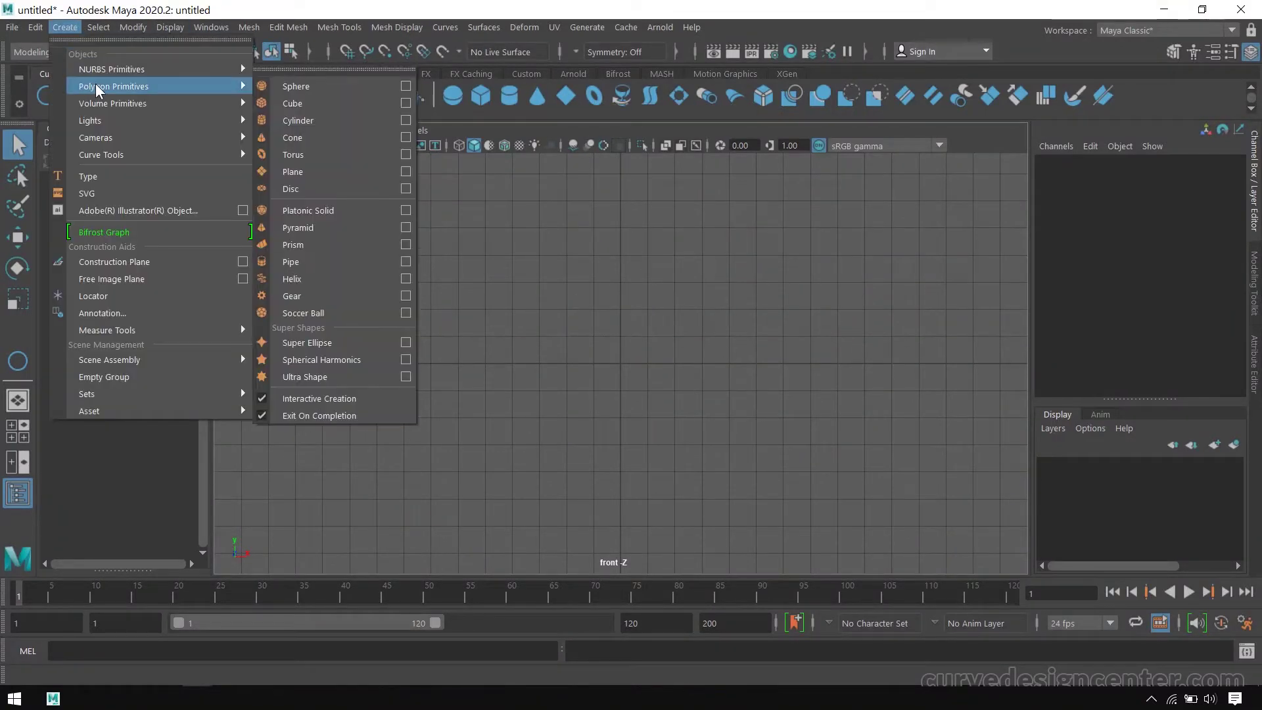
mouse_move(100, 70)
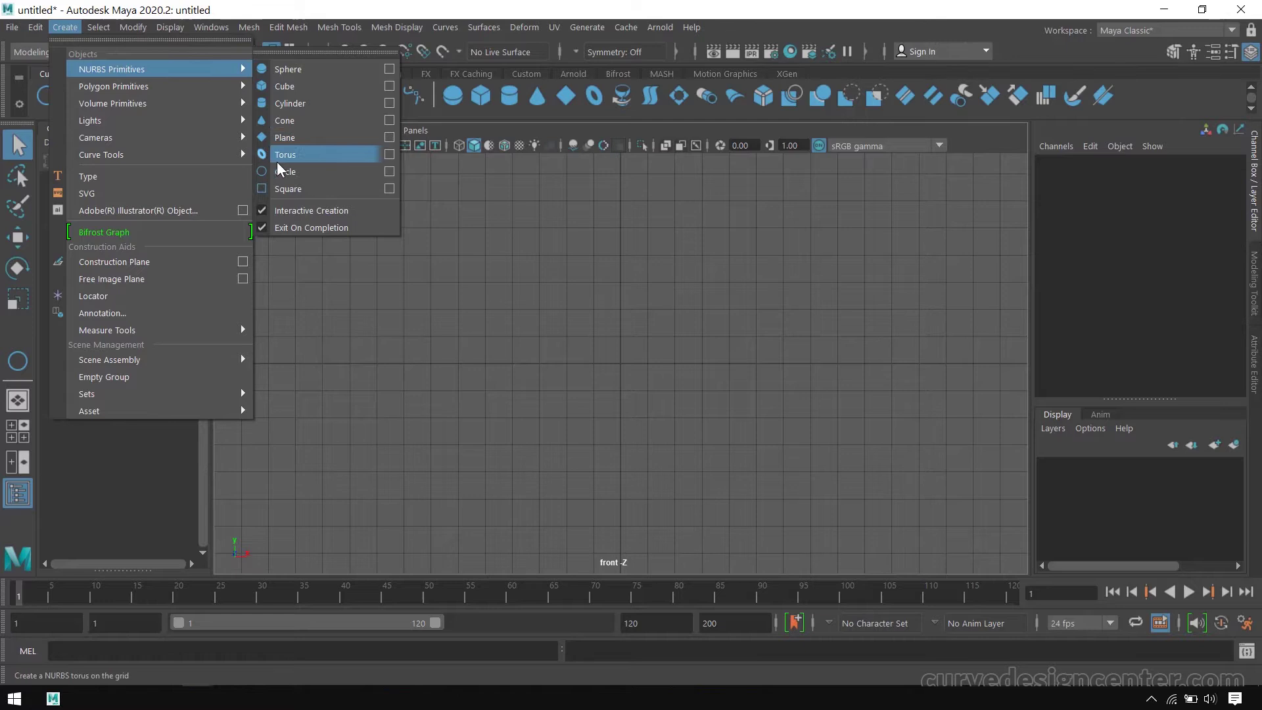
left_click(278, 138)
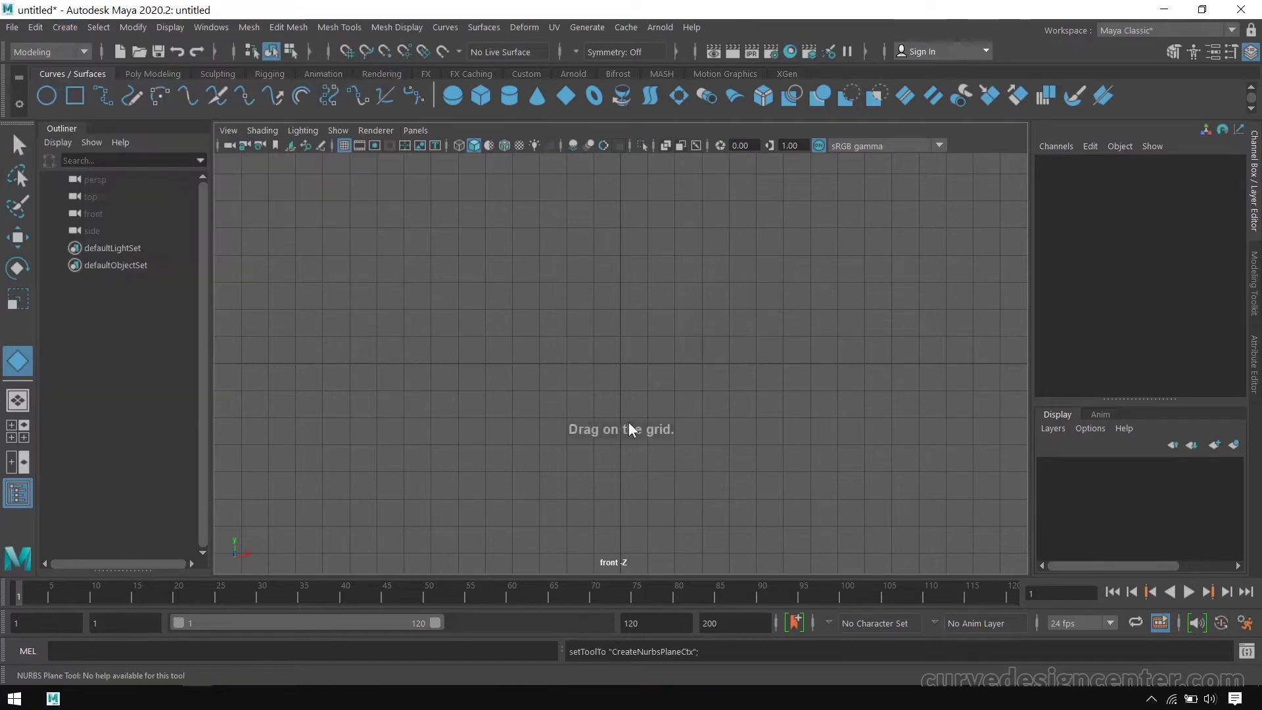
left_click_drag(510, 163, 704, 572)
- Zero the plane's translation on X, Y and Z, and raise it to about 7.53 in Y
key("w")
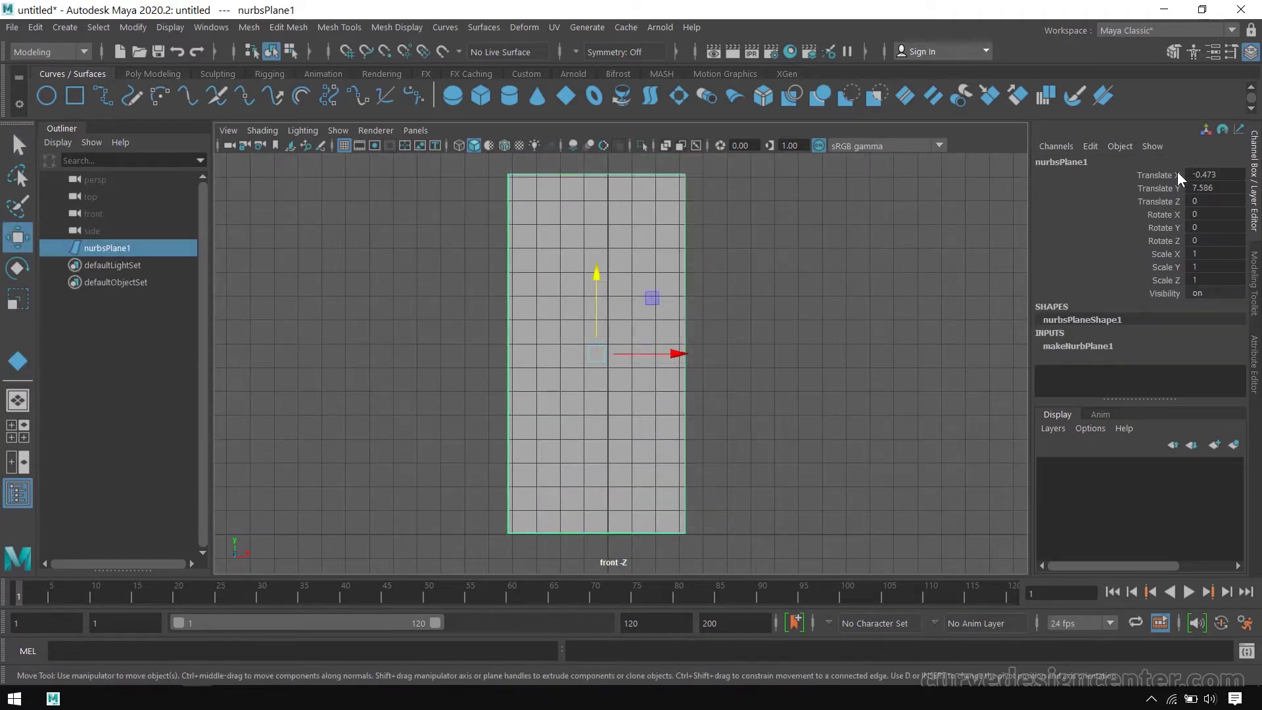
left_click_drag(1211, 174, 1214, 200)
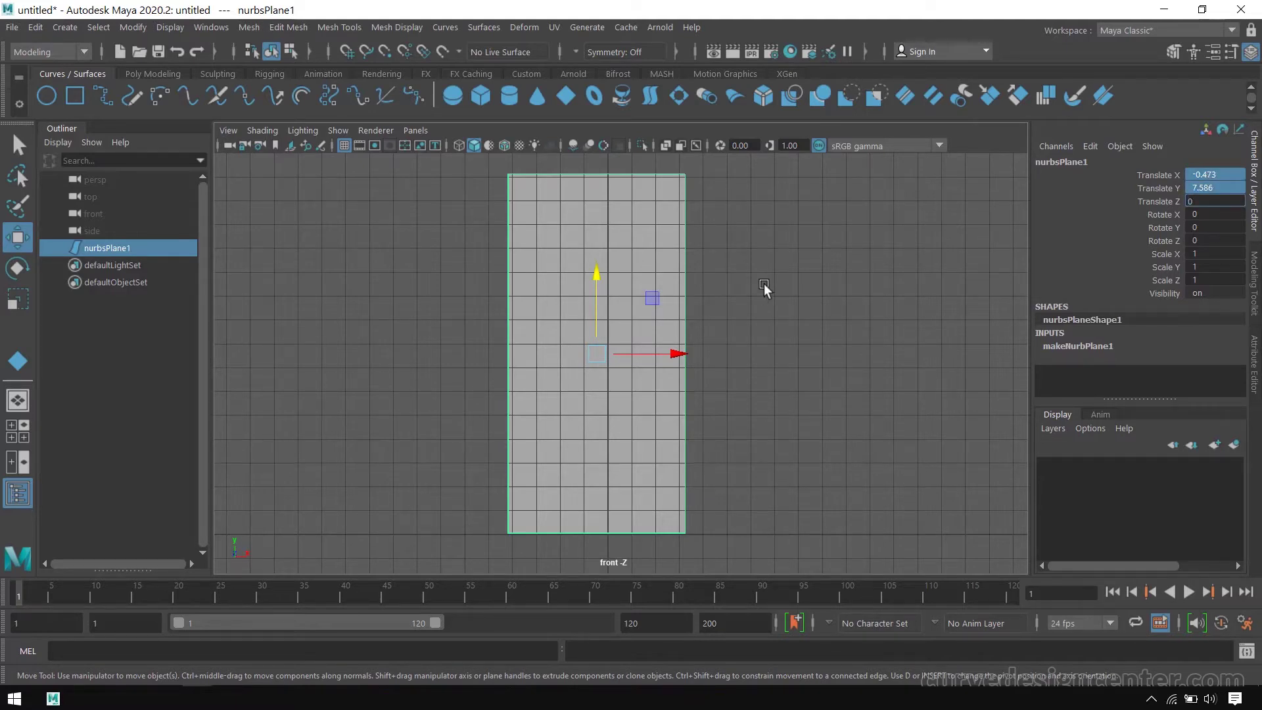
key("Return")
left_click_drag(608, 507, 603, 341)
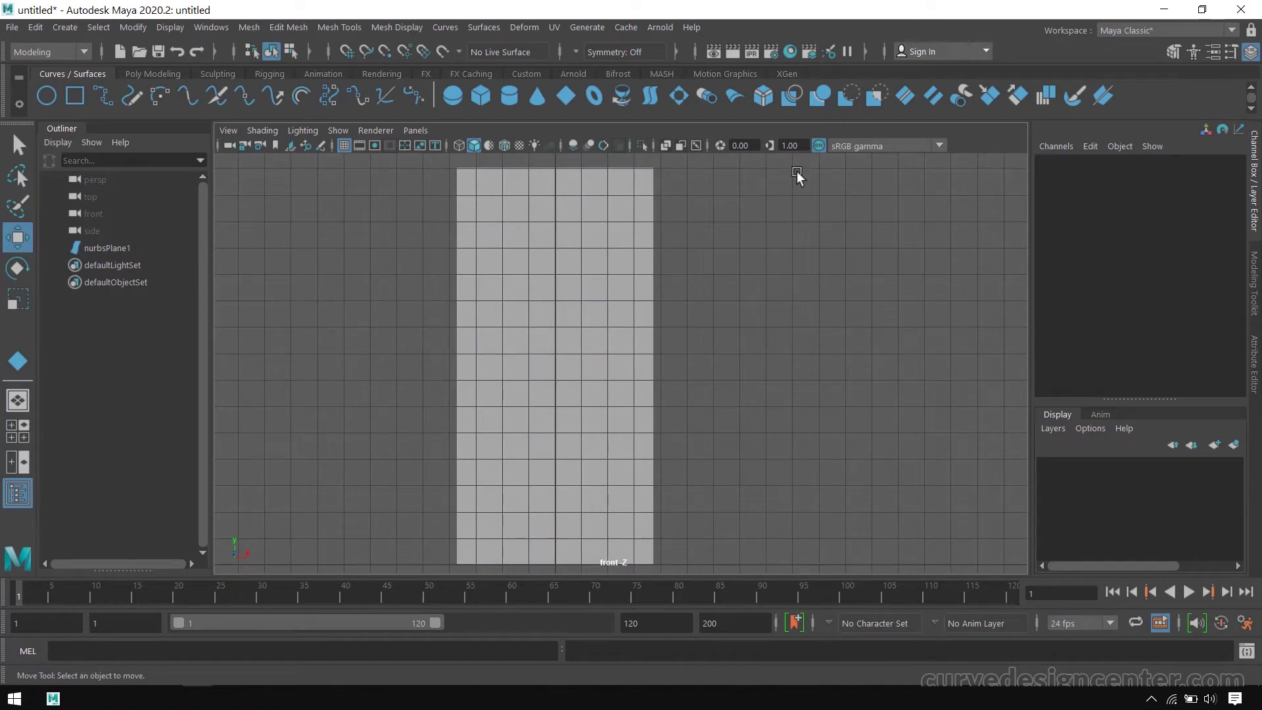
- Create a Lambert material in Hypershade and connect a File texture to its Color
left_click(791, 54)
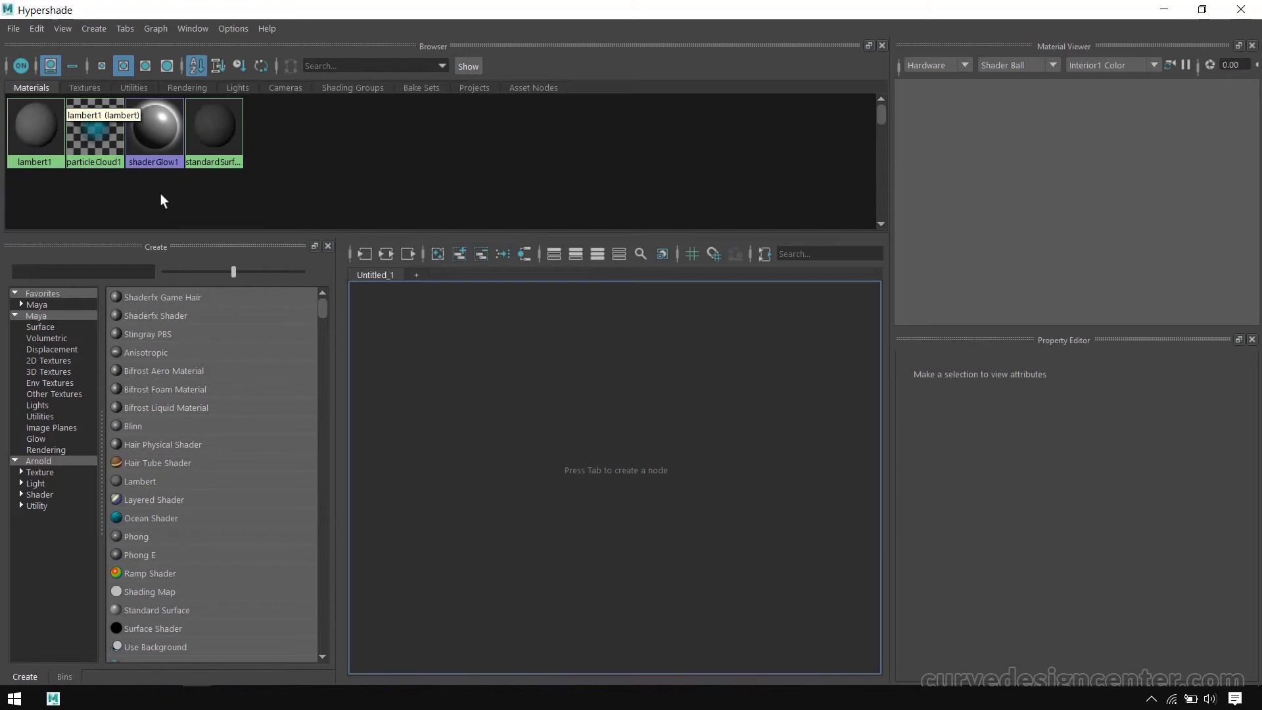
left_click(141, 483)
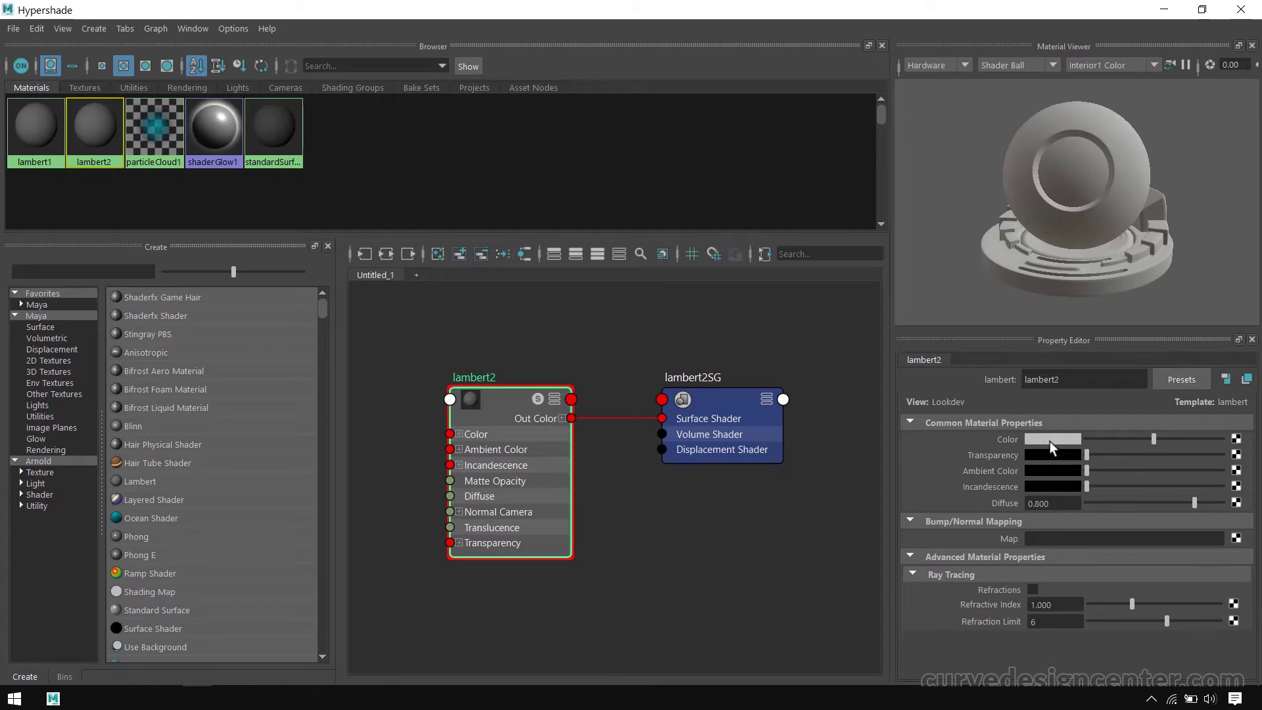
left_click(1236, 439)
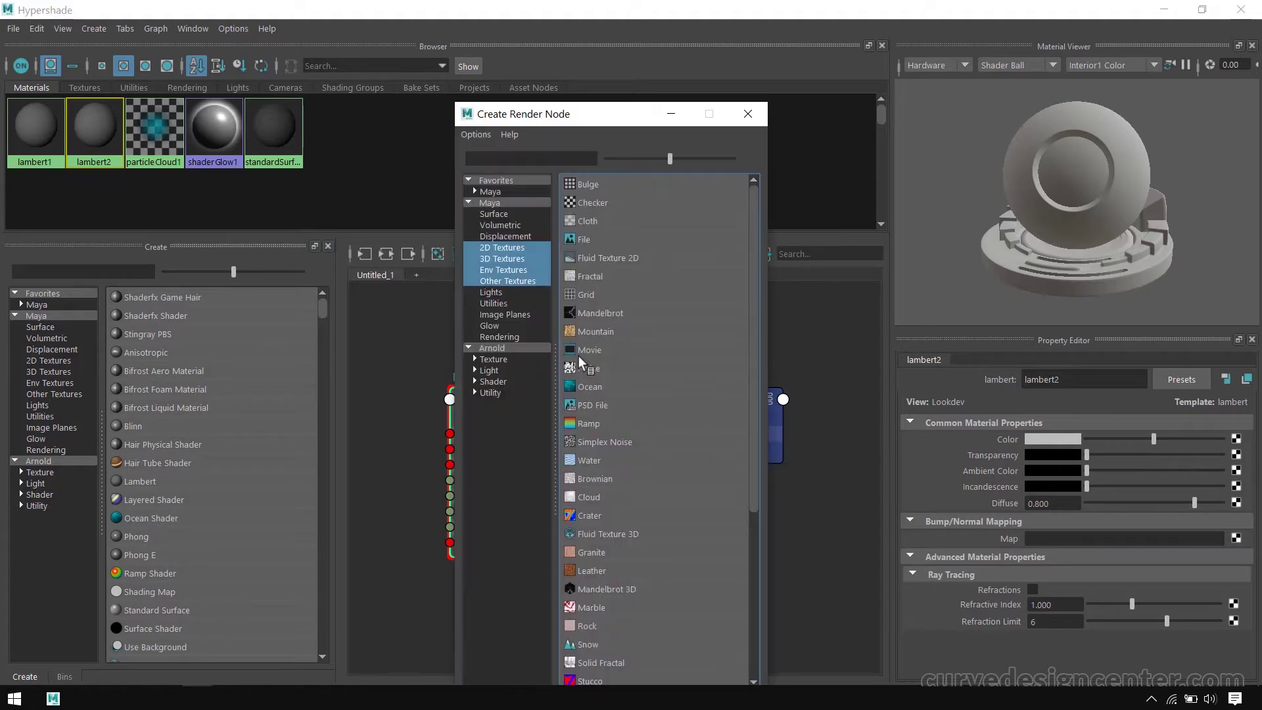
left_click(584, 241)
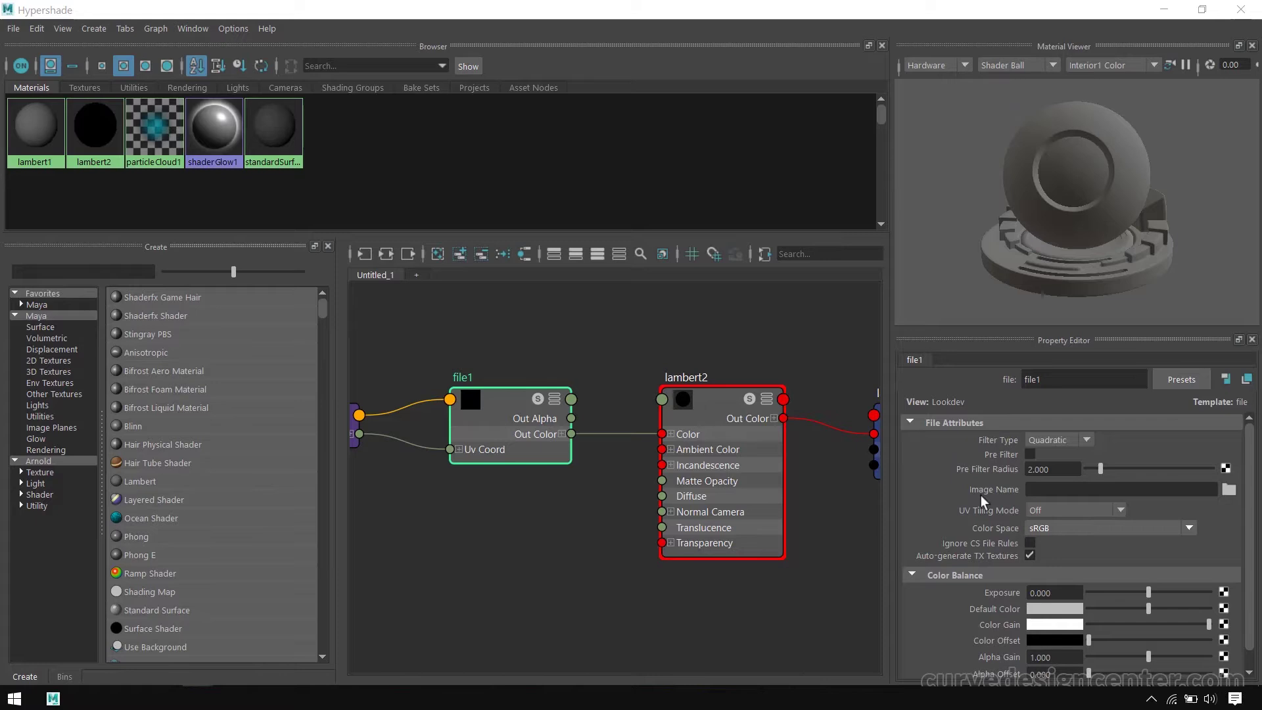
- Load Ref_Img01.jpg from the Exe01 folder as the file texture's image
left_click(1228, 490)
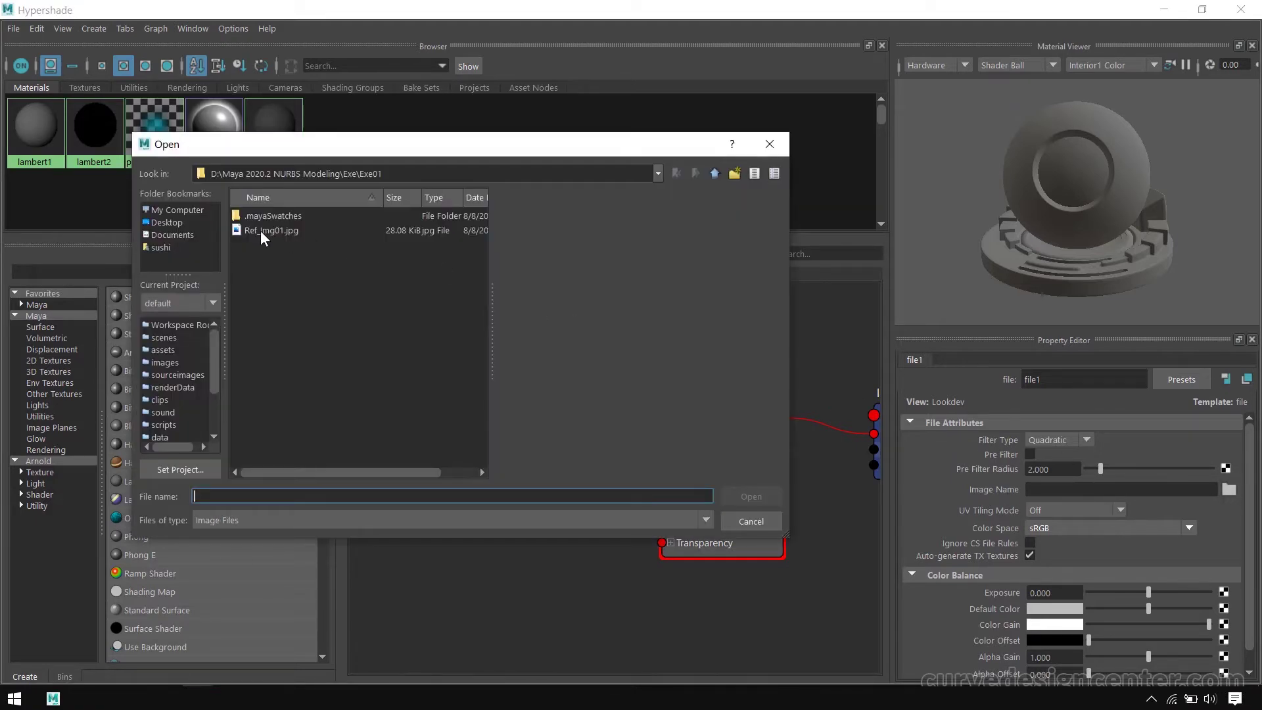
left_click(256, 233)
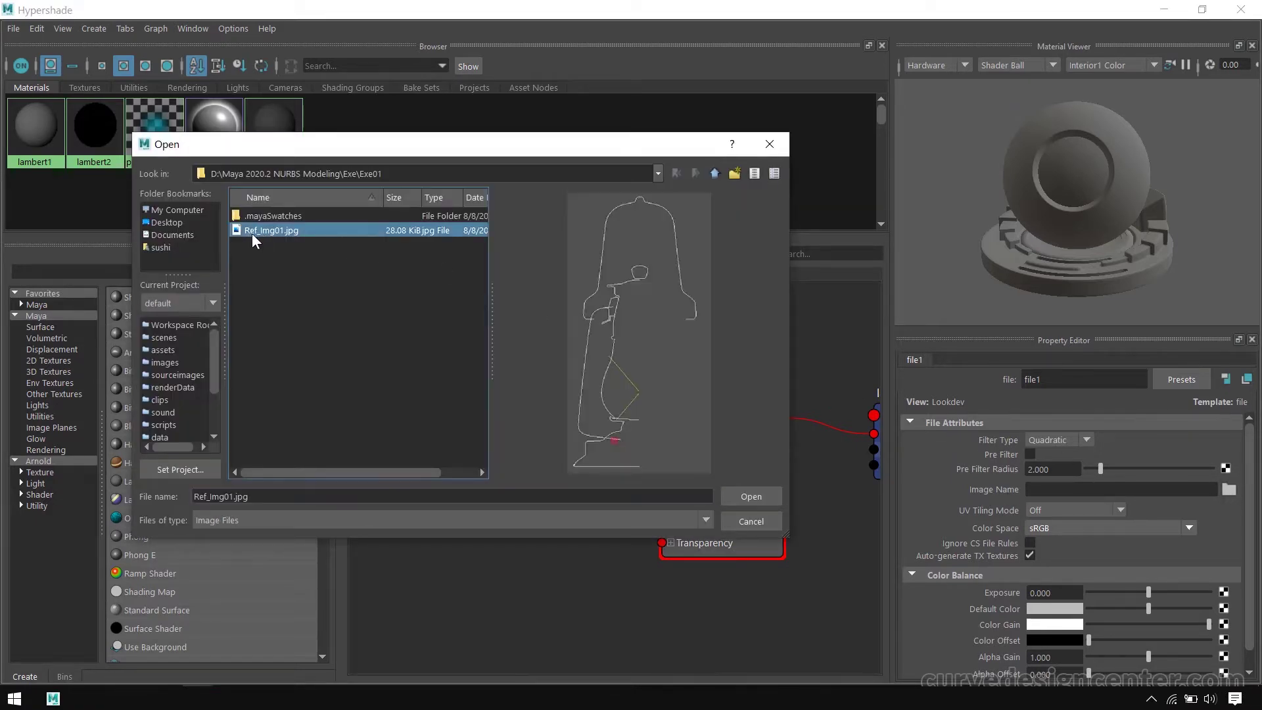
left_click(751, 497)
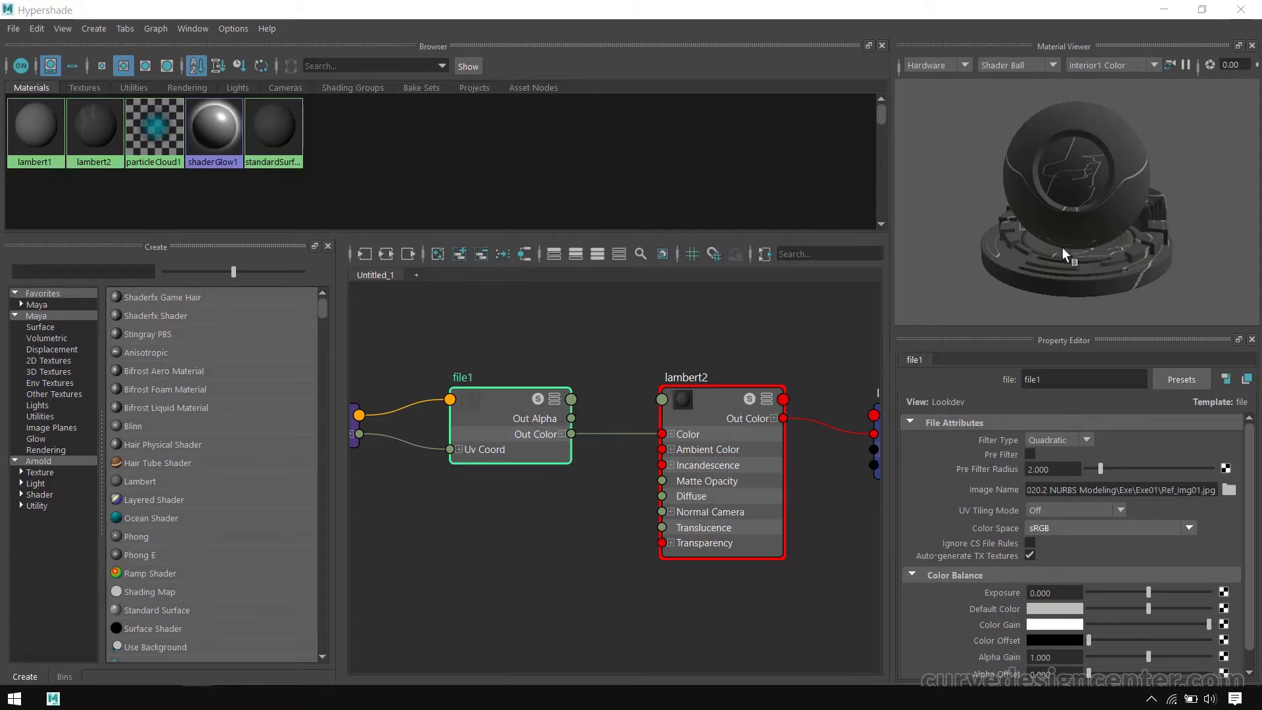
- Assign the lambert2 material to the NURBS plane in the front view
left_click(1163, 10)
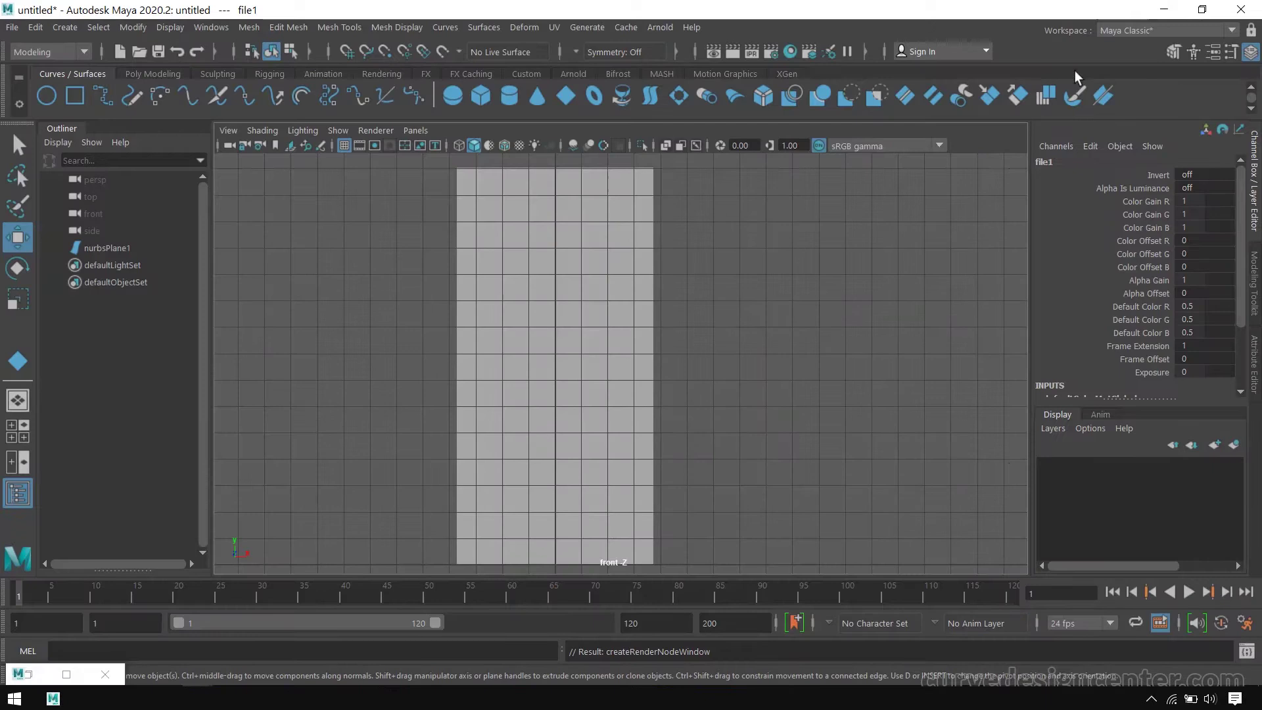
left_click_drag(429, 320, 485, 333)
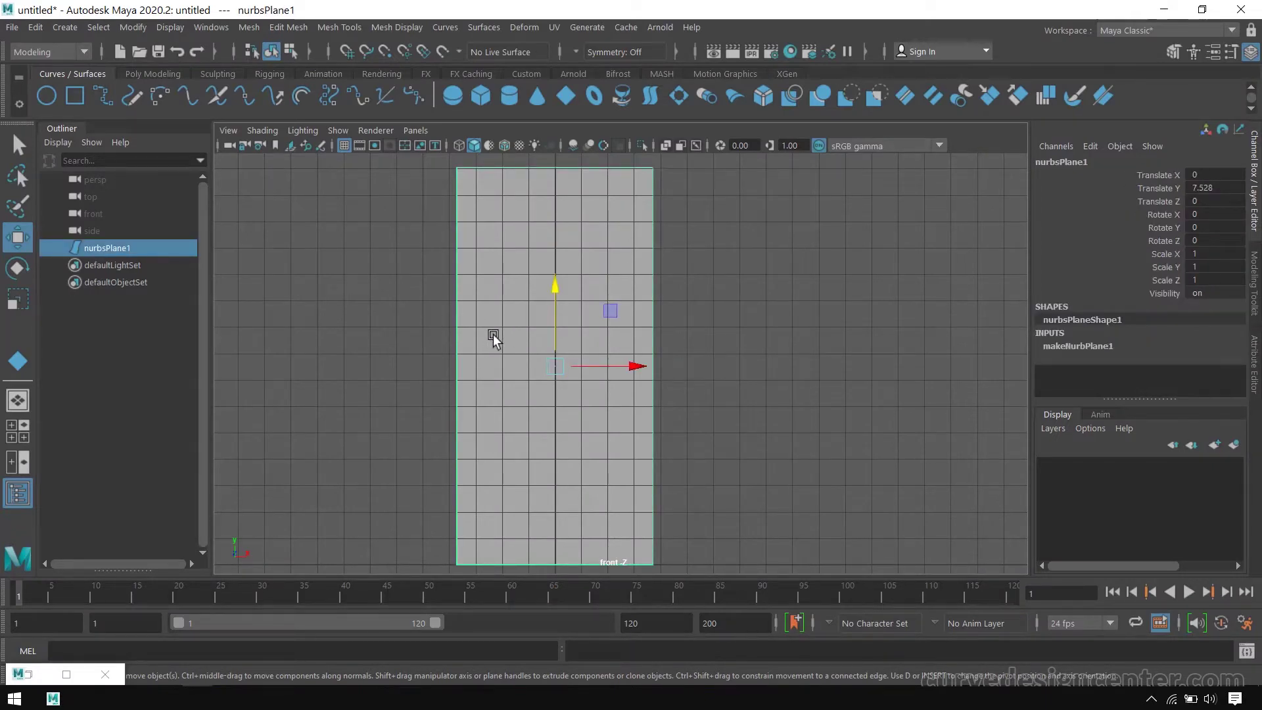
left_click(66, 676)
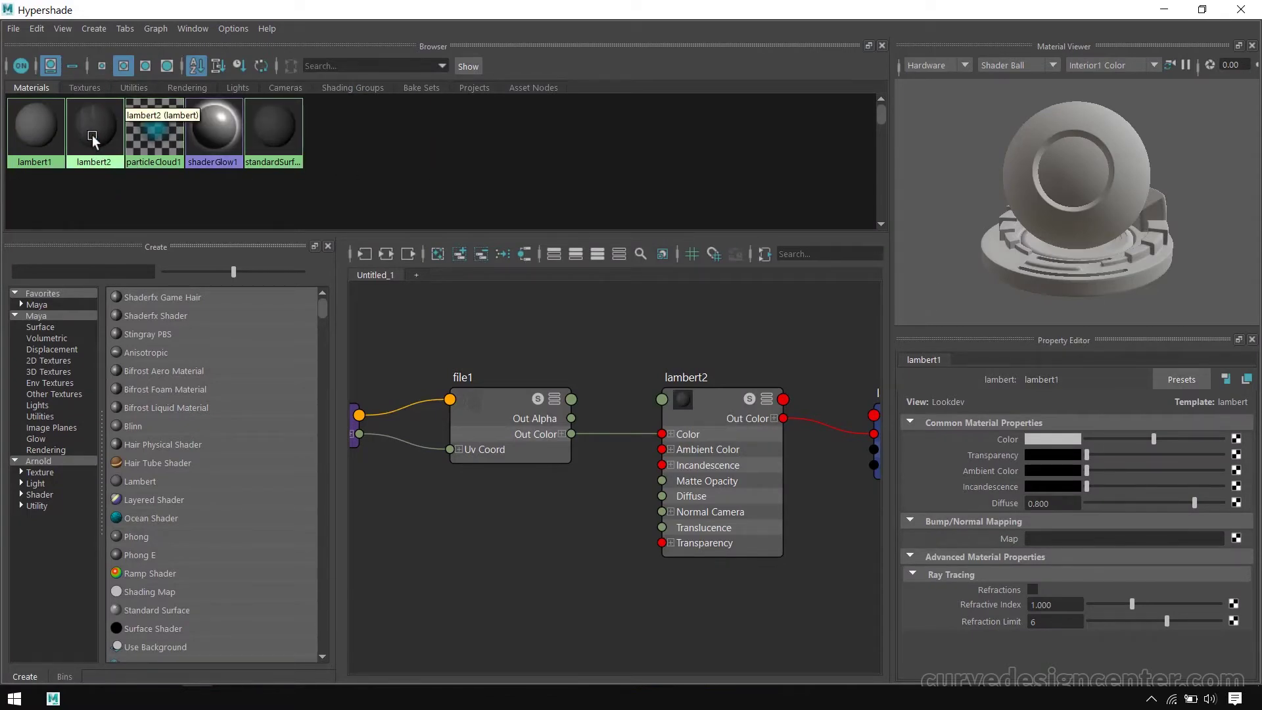
right_click_drag(92, 133, 118, 91)
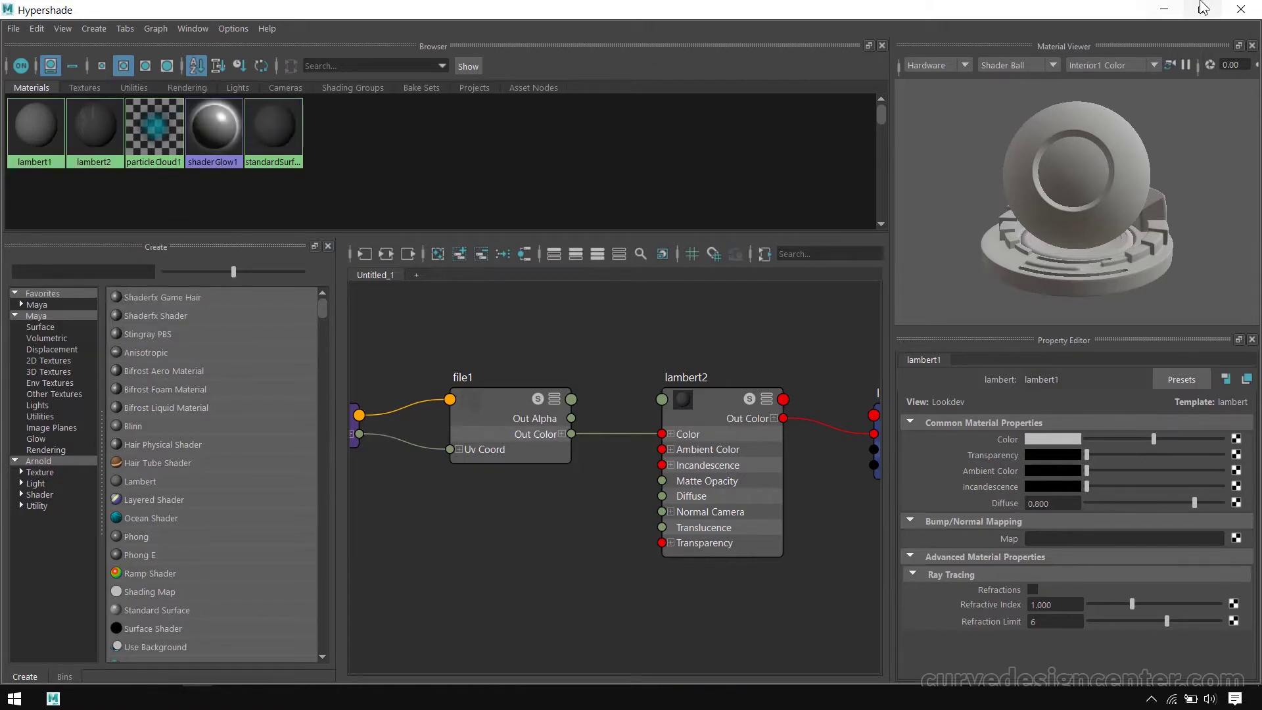
left_click(1165, 9)
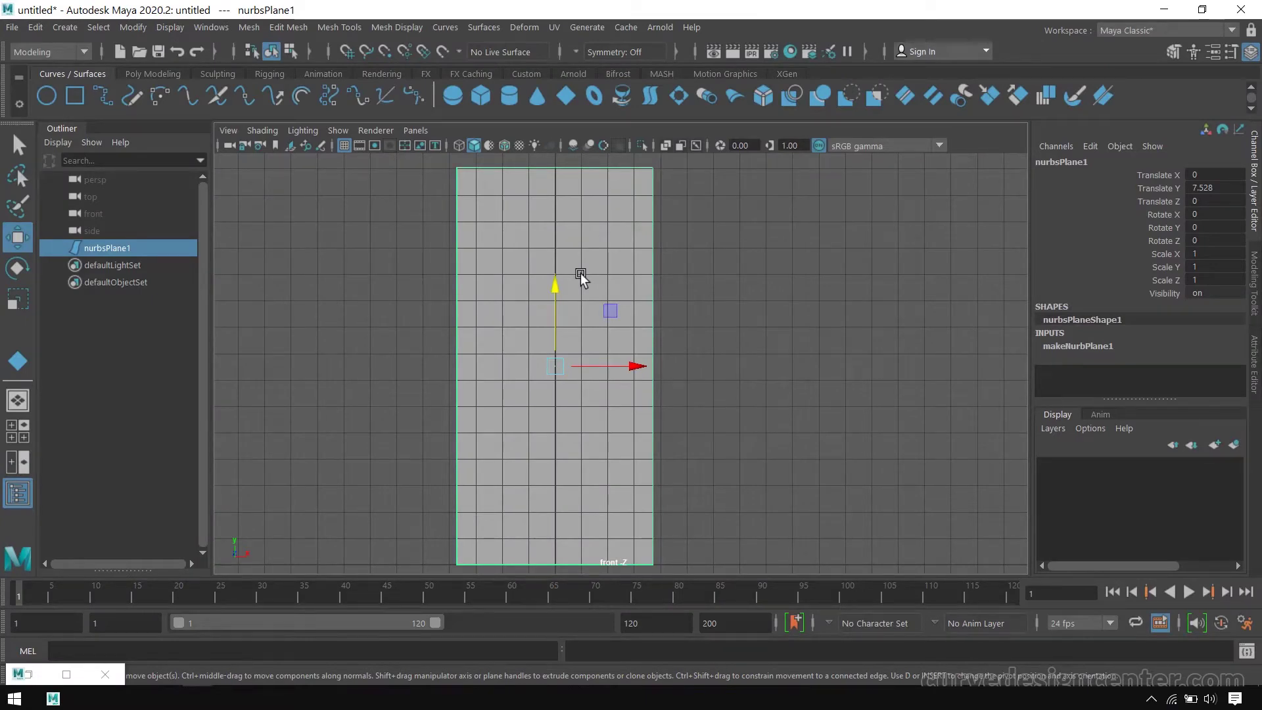
- Turn on textured display in the front view, deselect the plane and close Hypershade
key("6")
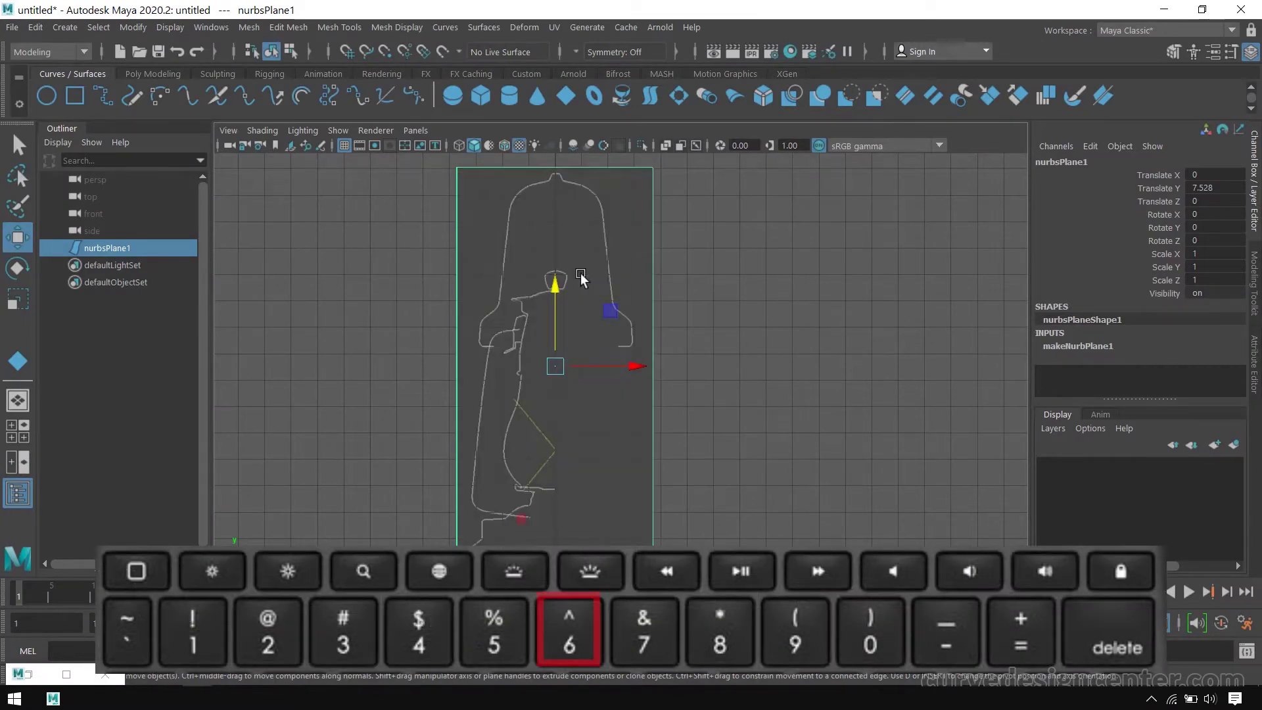
left_click(703, 375)
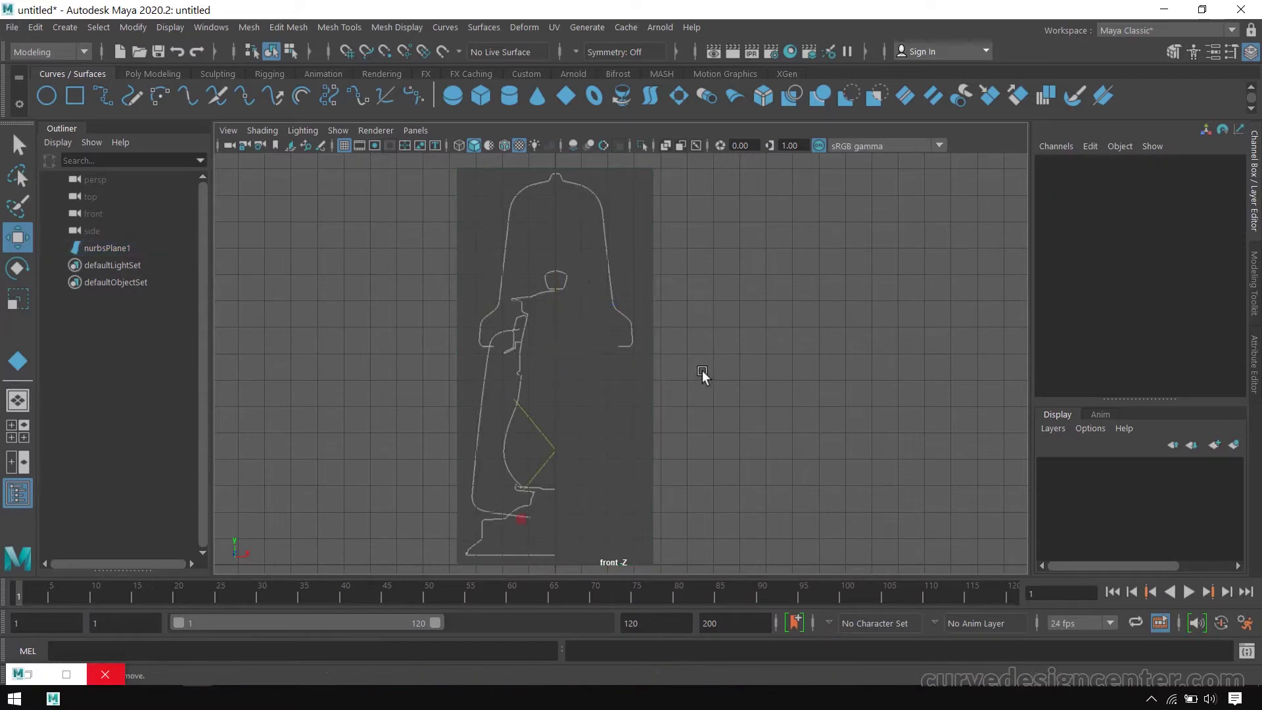
left_click(66, 675)
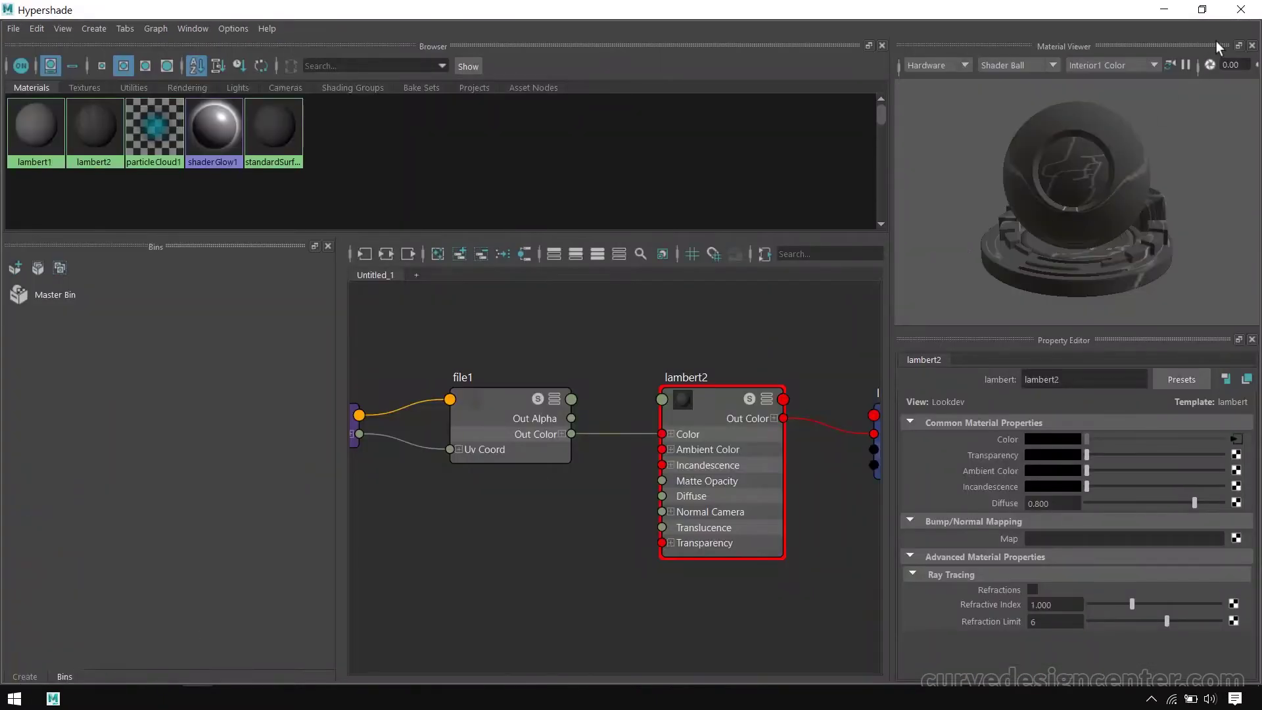
left_click(1241, 9)
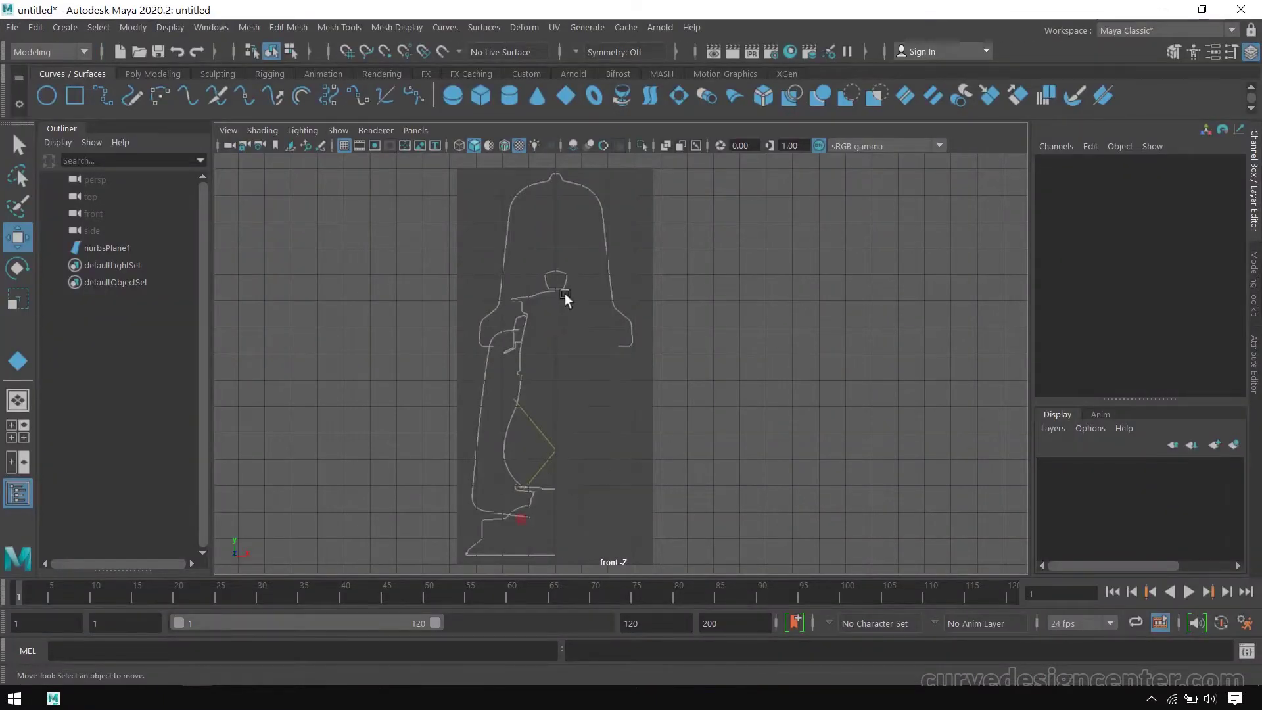
- Create a display layer from the selected NURBS plane and name it Ref_Image
left_click(563, 319)
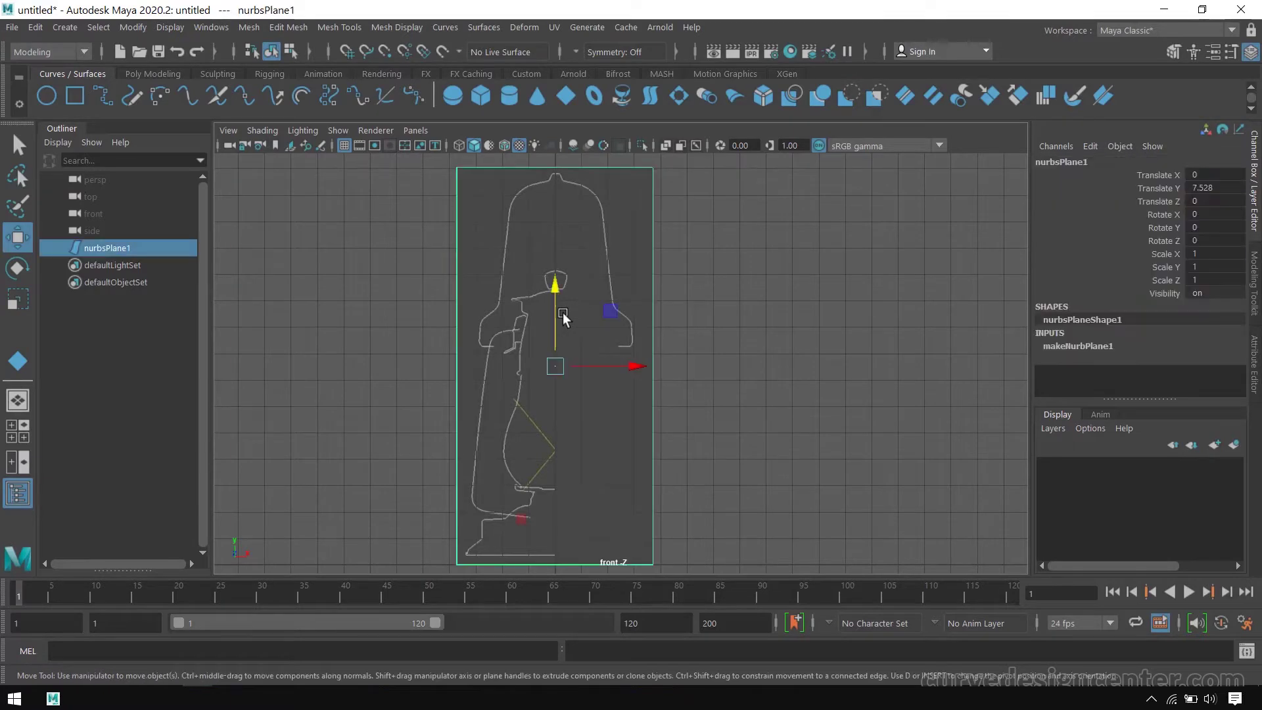
left_click(1235, 445)
left_click(1141, 469)
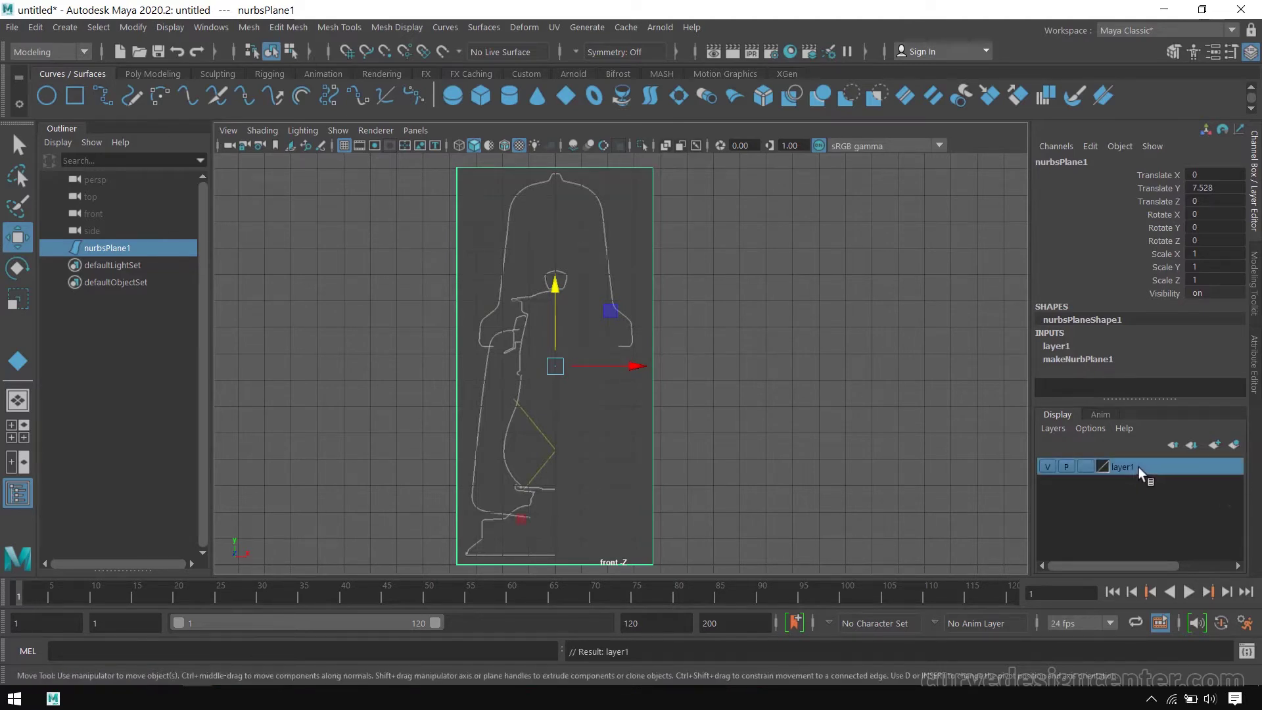
double_click(1132, 471)
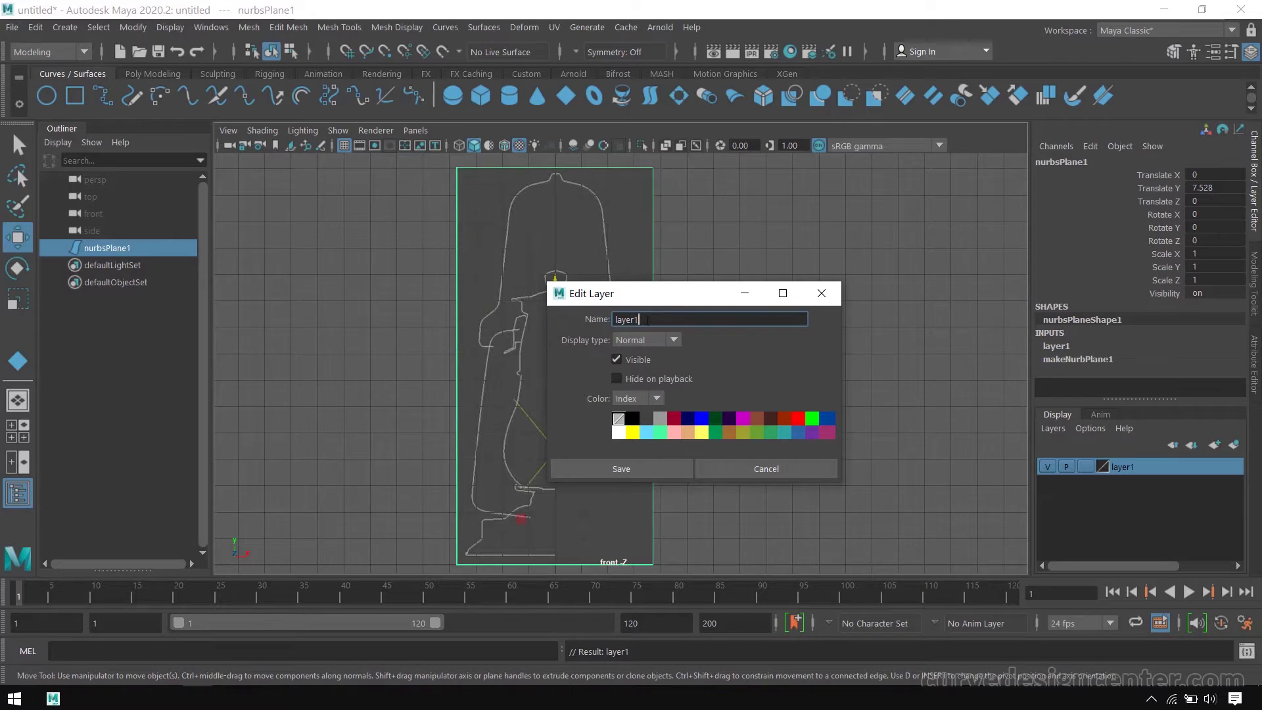
double_click(650, 320)
type("Ref_Image")
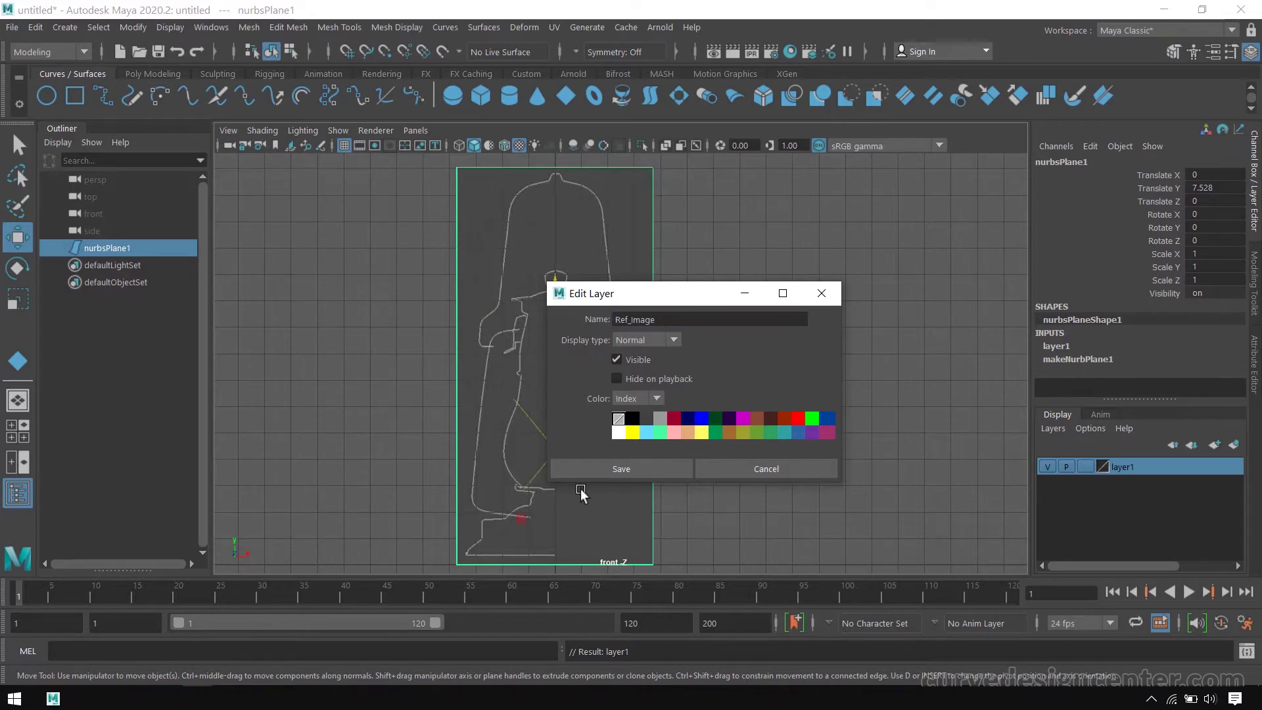
left_click(625, 470)
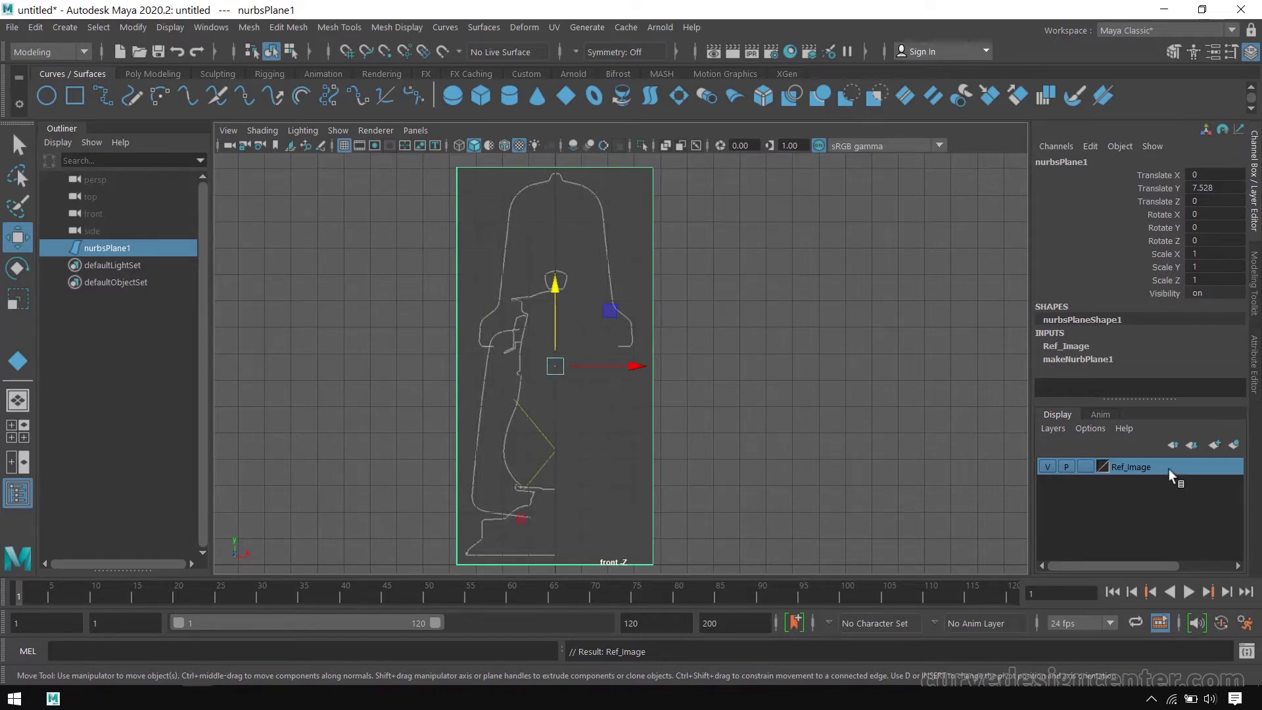
- Add the selected NURBS plane to the Ref_Image layer and check its selection in the viewport
right_click(1135, 468)
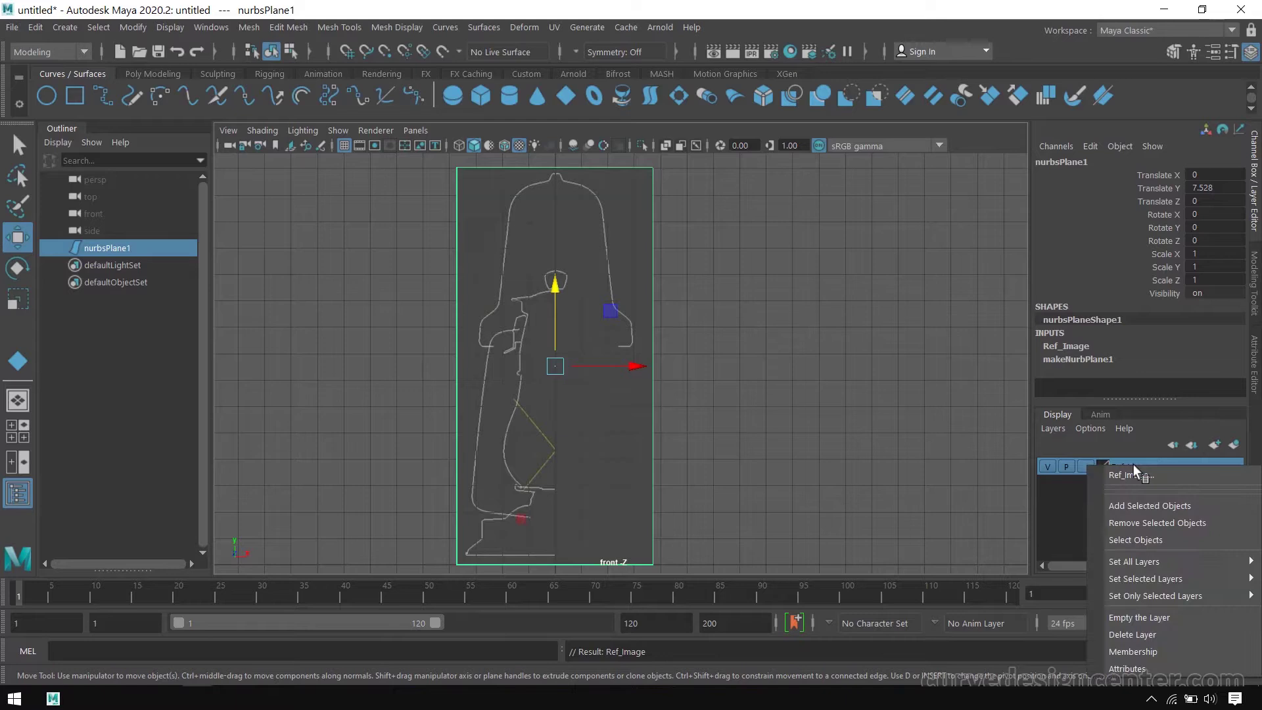
left_click(1150, 506)
left_click(821, 394)
left_click(557, 366)
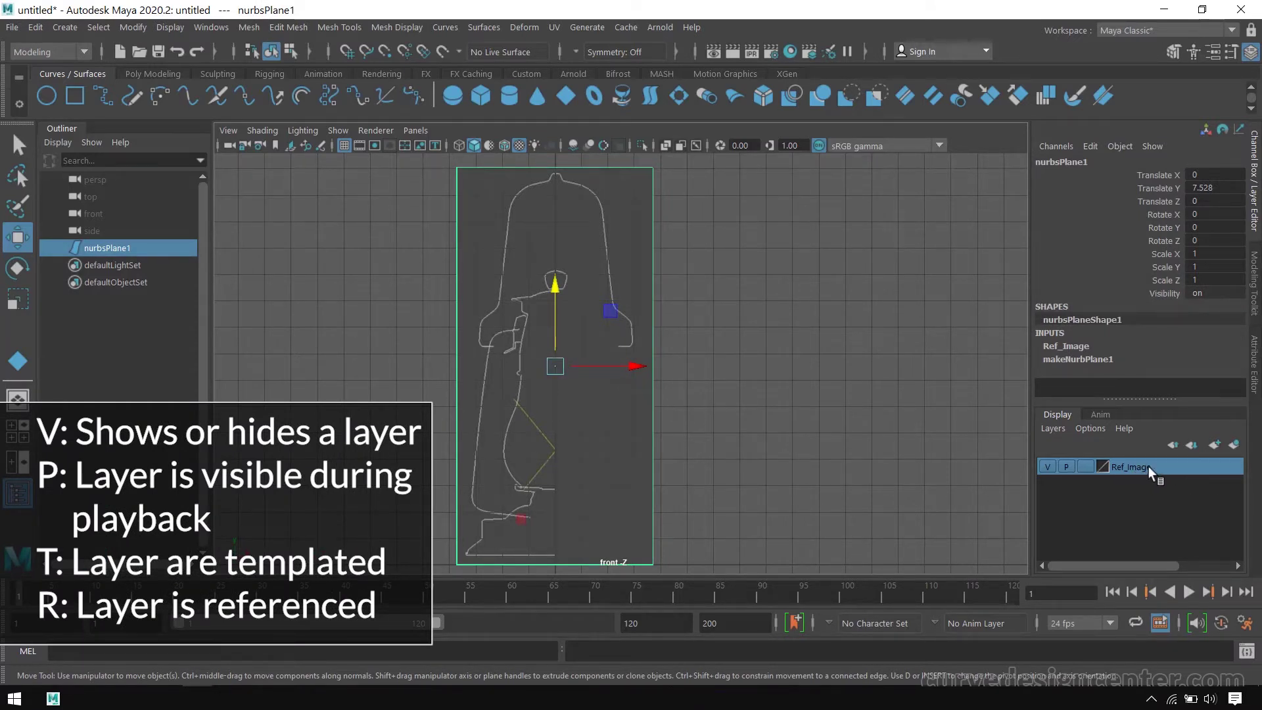
- Hide and reshow the Ref_Image layer, set its display type to Reference, and check that the plane can't be selected
left_click(1048, 468)
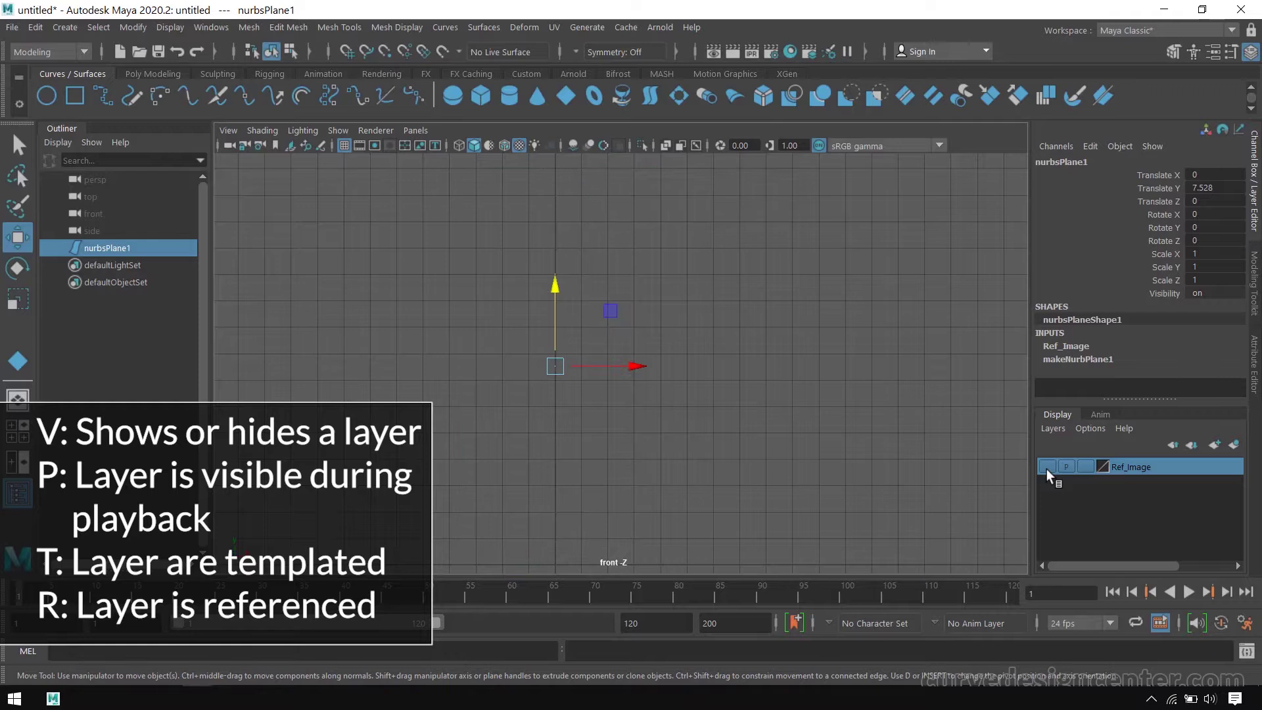
left_click(1048, 468)
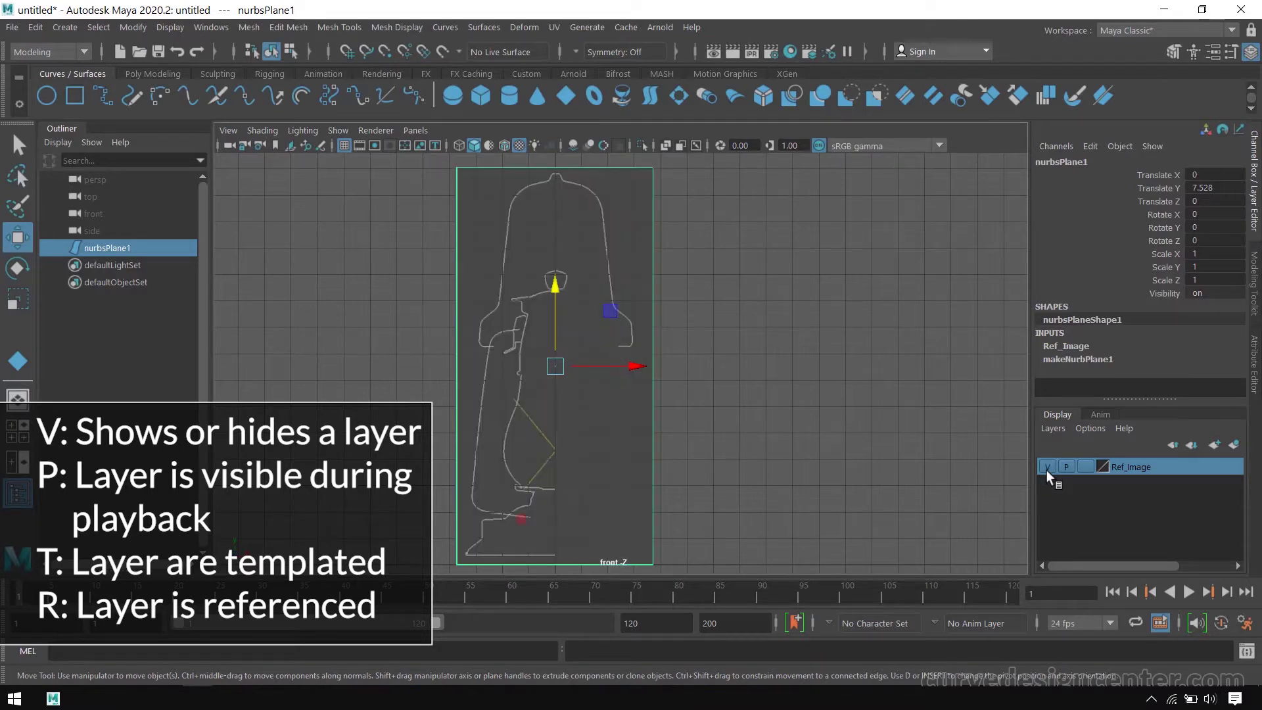
left_click(1086, 467)
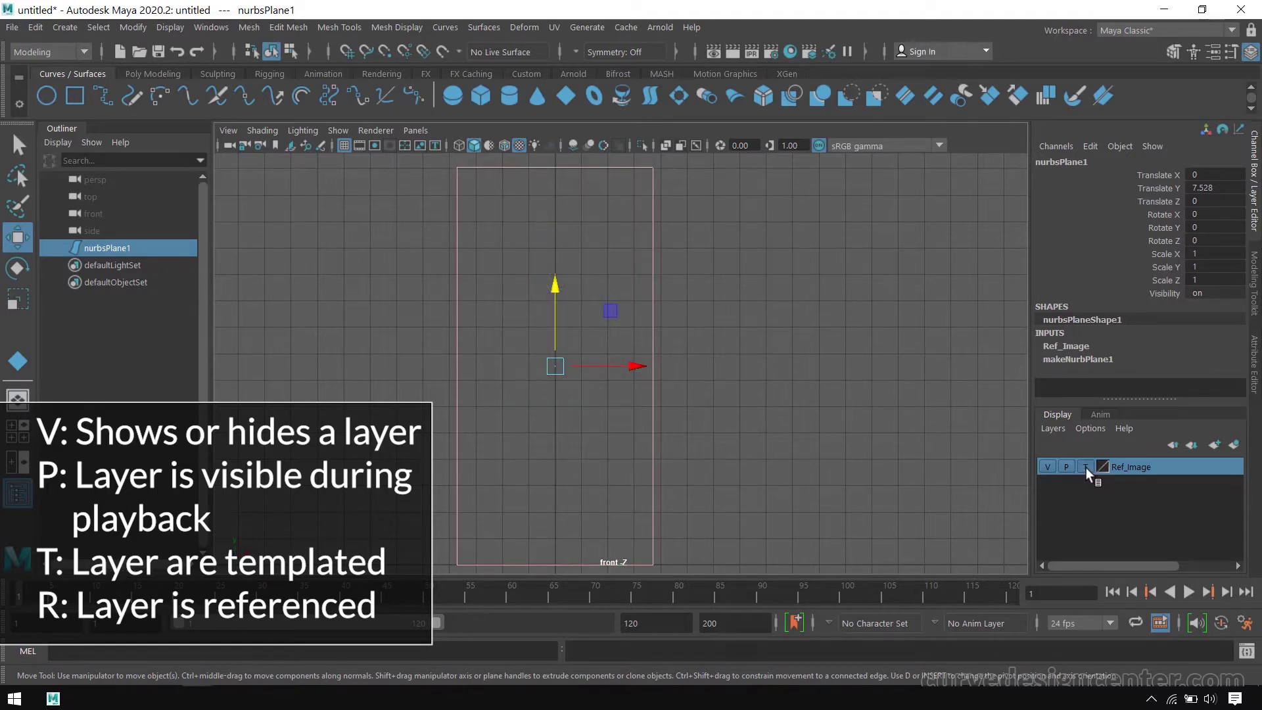
left_click(1086, 468)
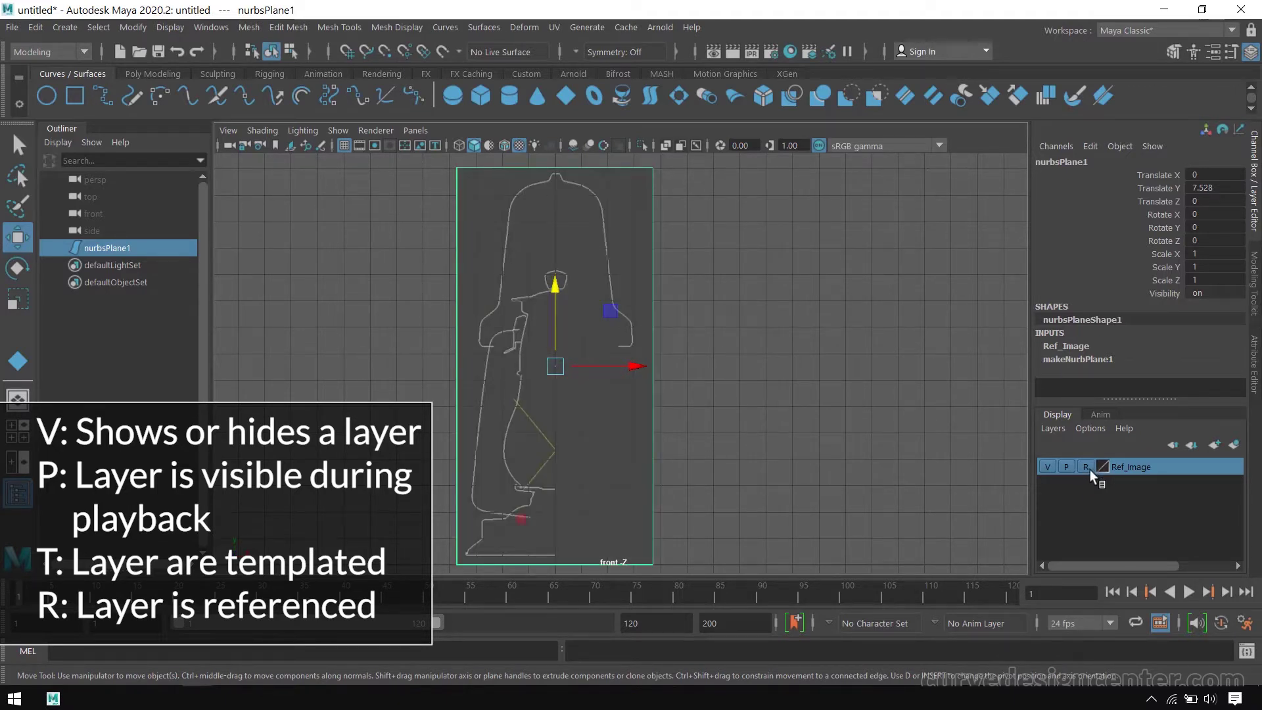
left_click(691, 423)
left_click_drag(678, 390, 624, 431)
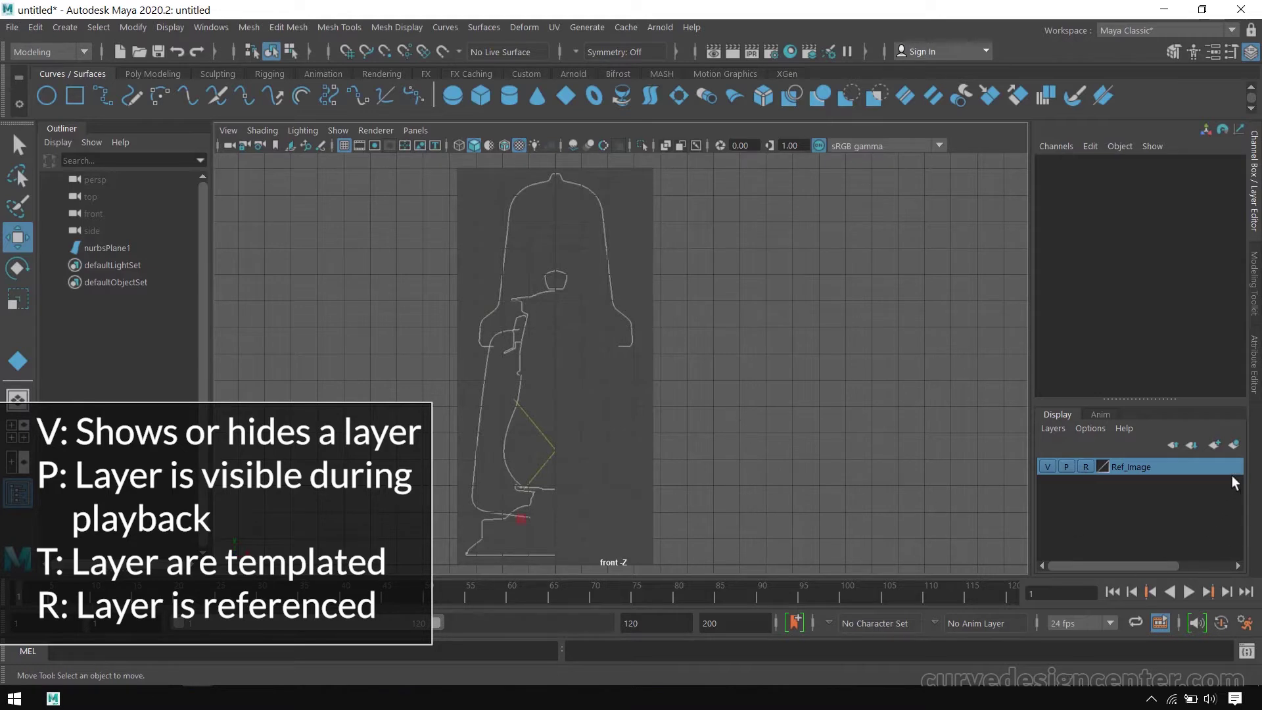
- Create an empty display layer and name it Curves
left_click(1236, 445)
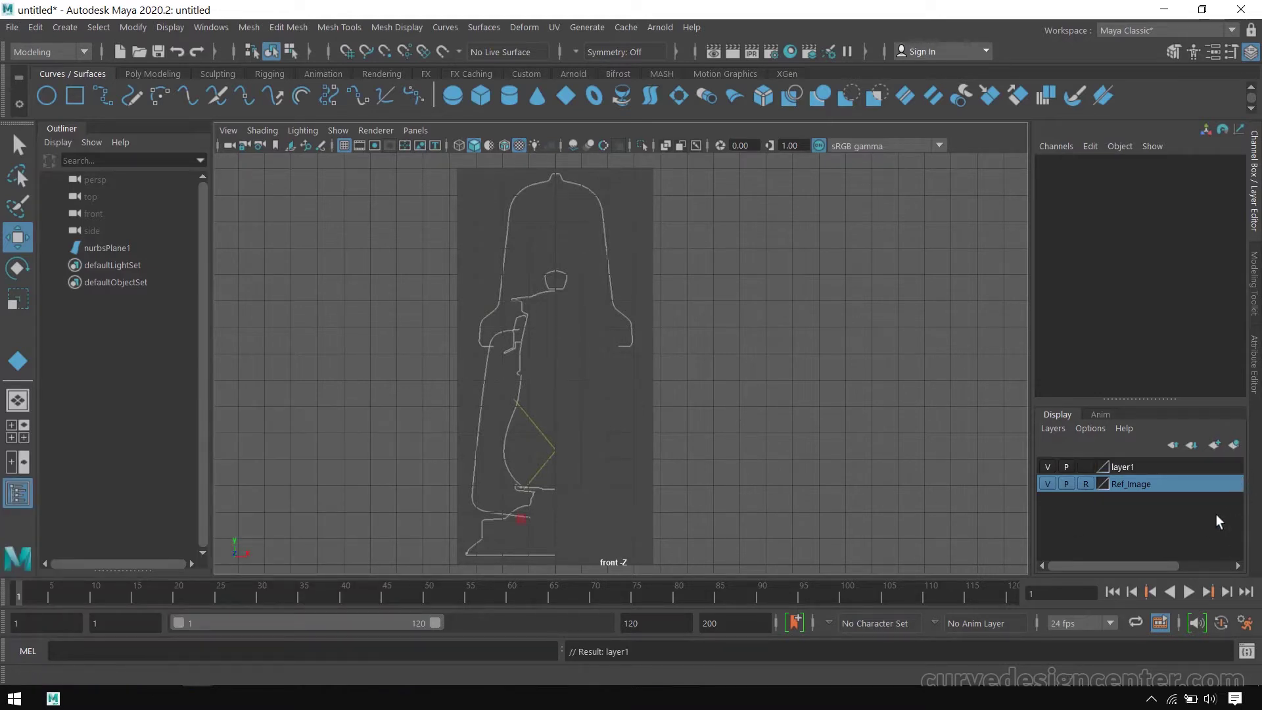
double_click(1126, 468)
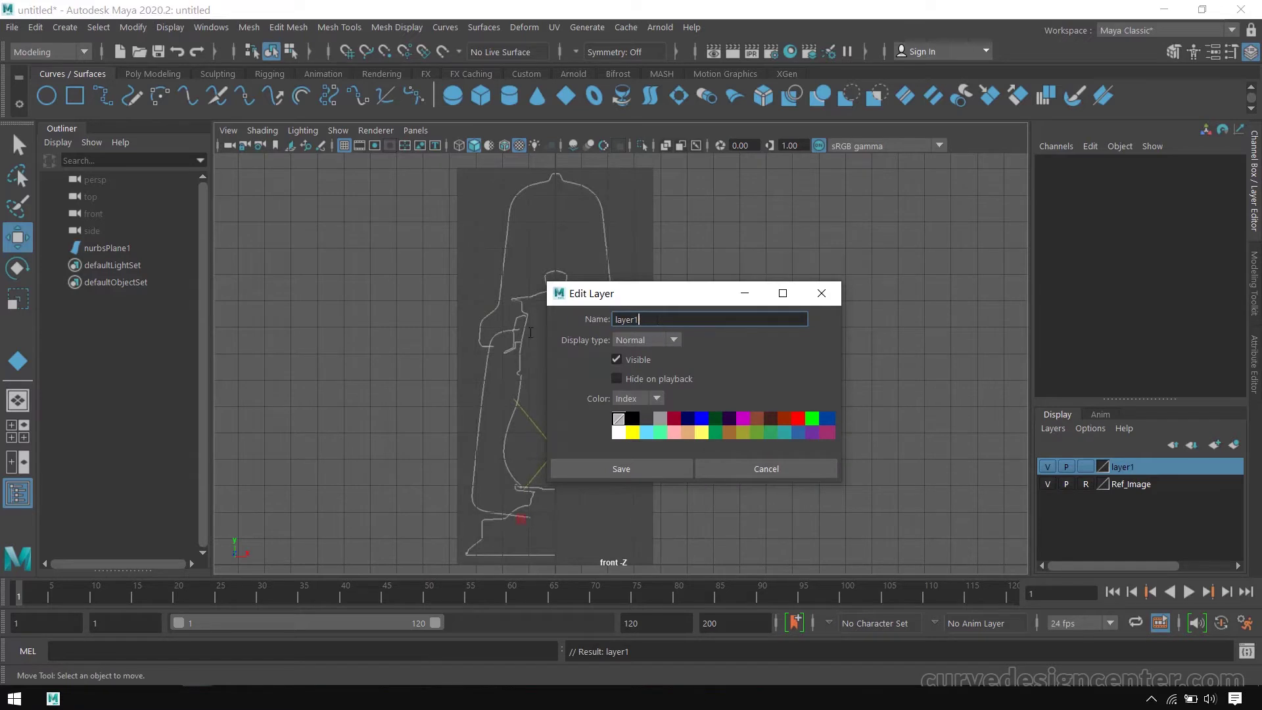
key("BackSpace")
key("BackSpace")
key("BackSpace")
key("BackSpace")
key("BackSpace")
key("BackSpace")
type("Curves")
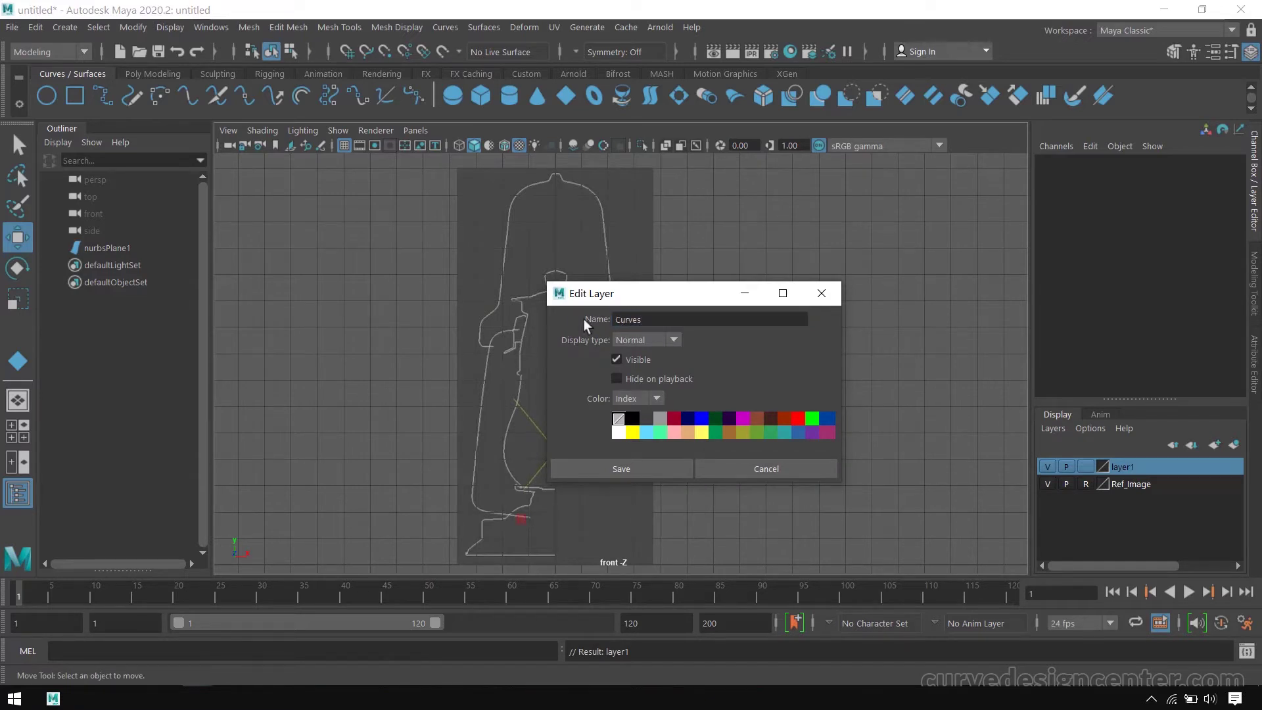
left_click(625, 471)
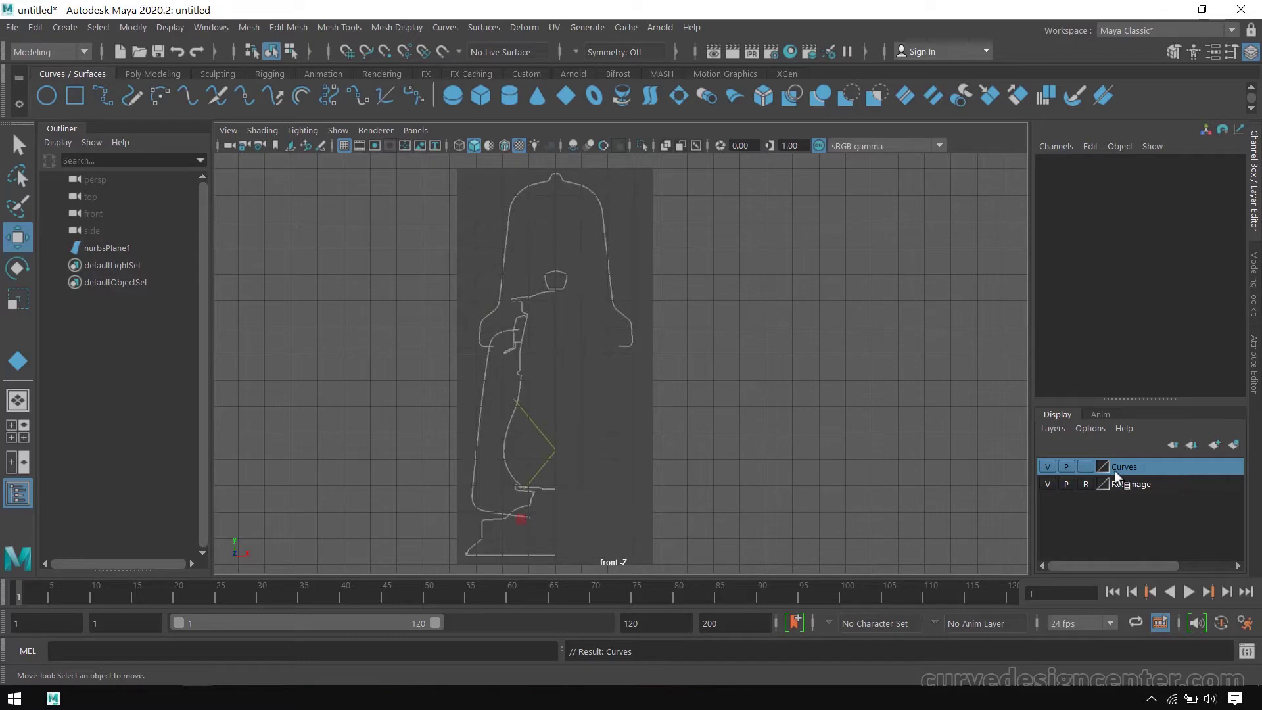
- Activate the CV Curve Tool with a 3 Cubic curve degree, uniform knot spacing and multiple end knots
middle_click_drag(542, 348, 573, 339, "alt")
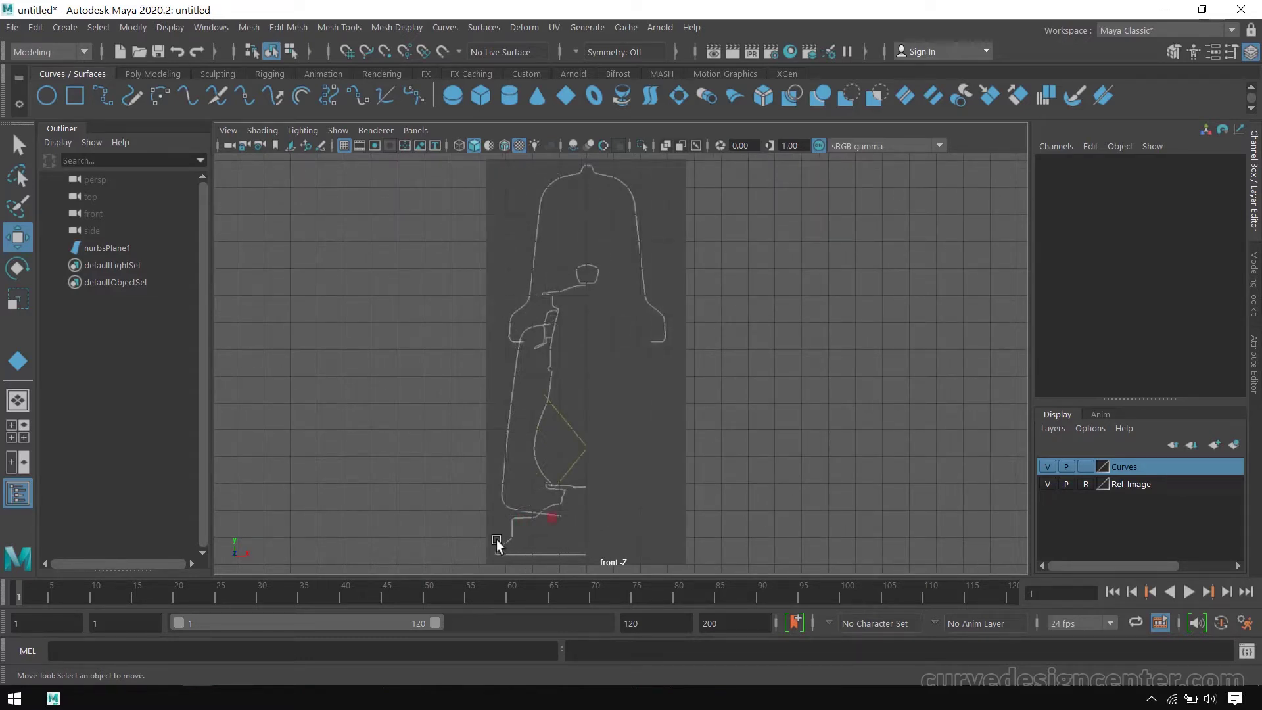
middle_click_drag(553, 536, 631, 490, "alt")
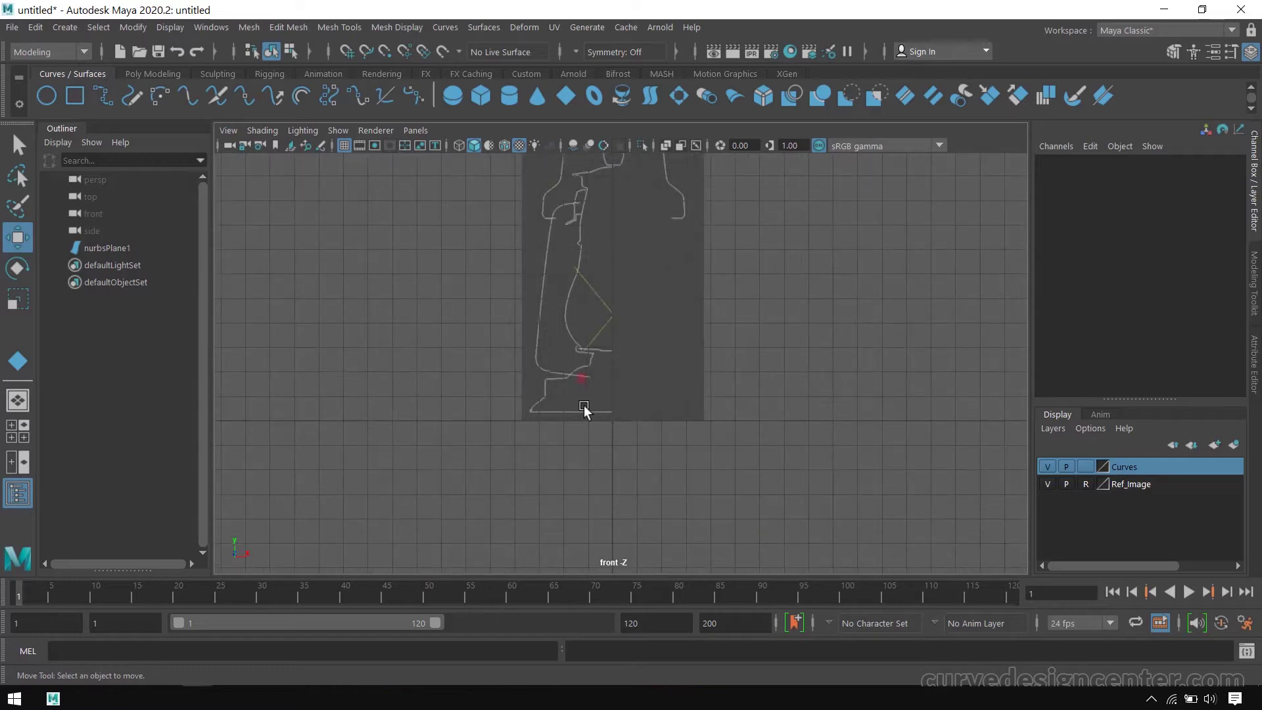
scroll(584, 406, "up", 5)
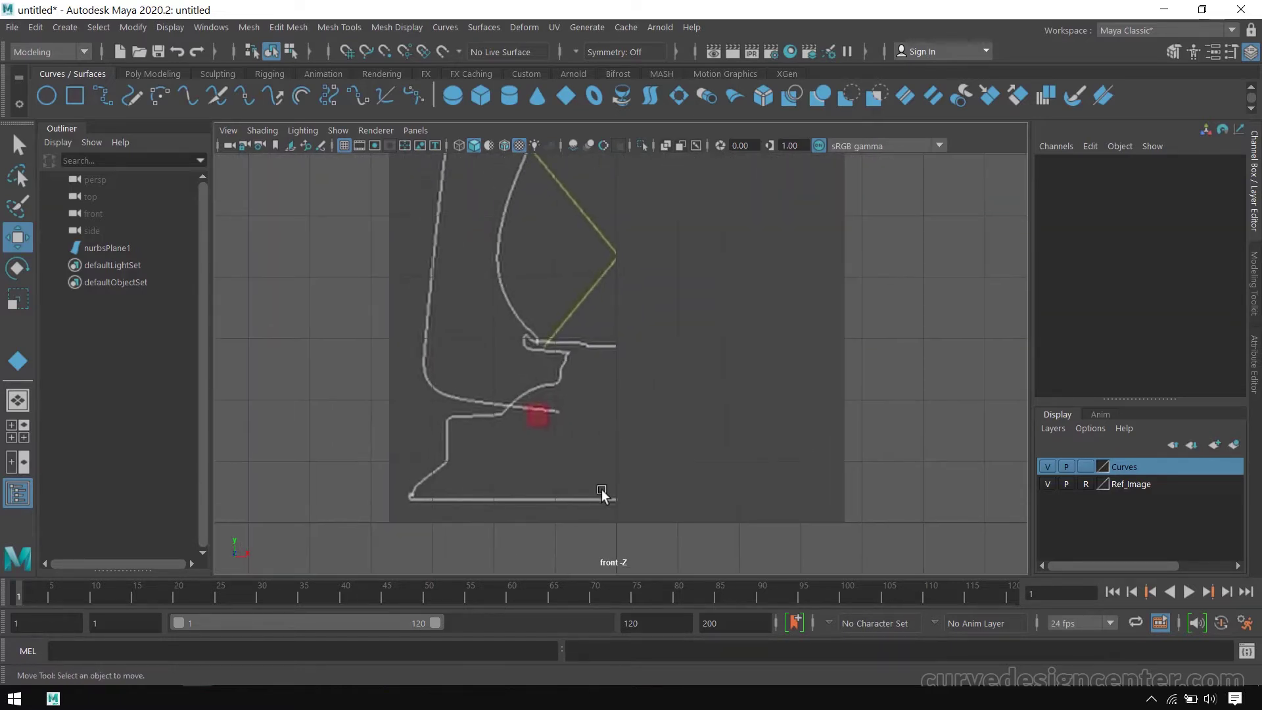
left_click(63, 26)
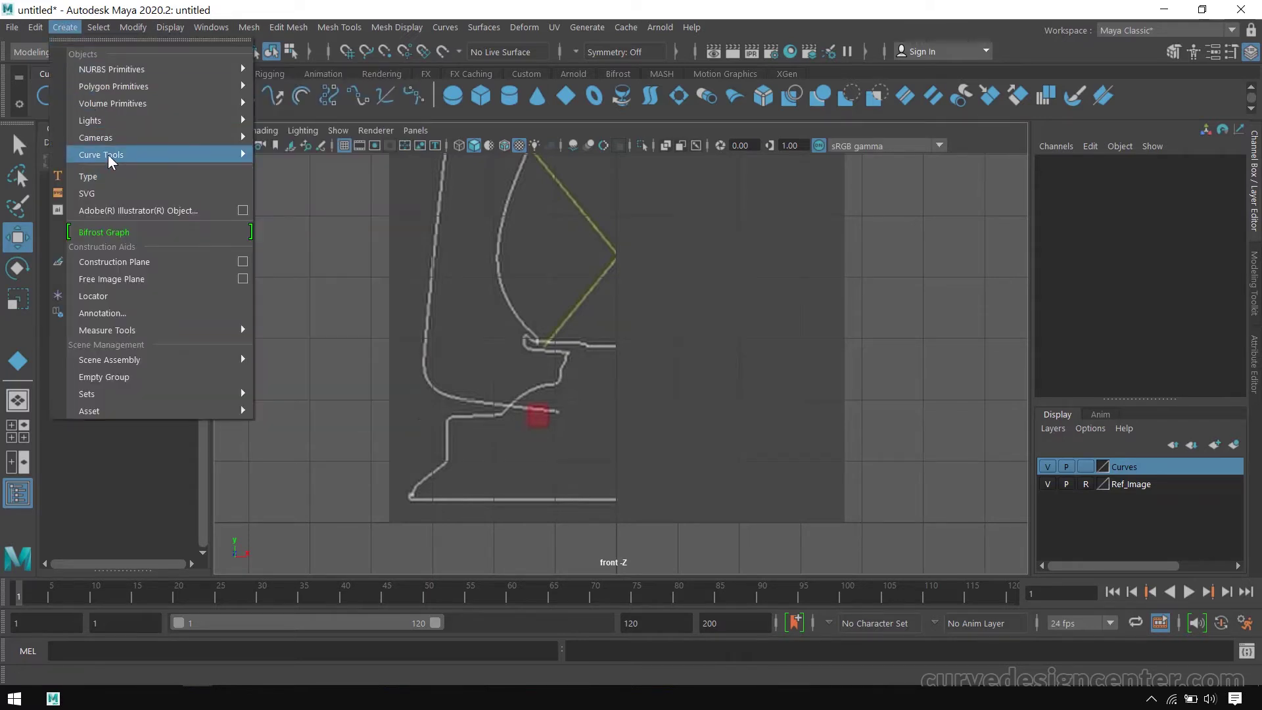
mouse_move(108, 155)
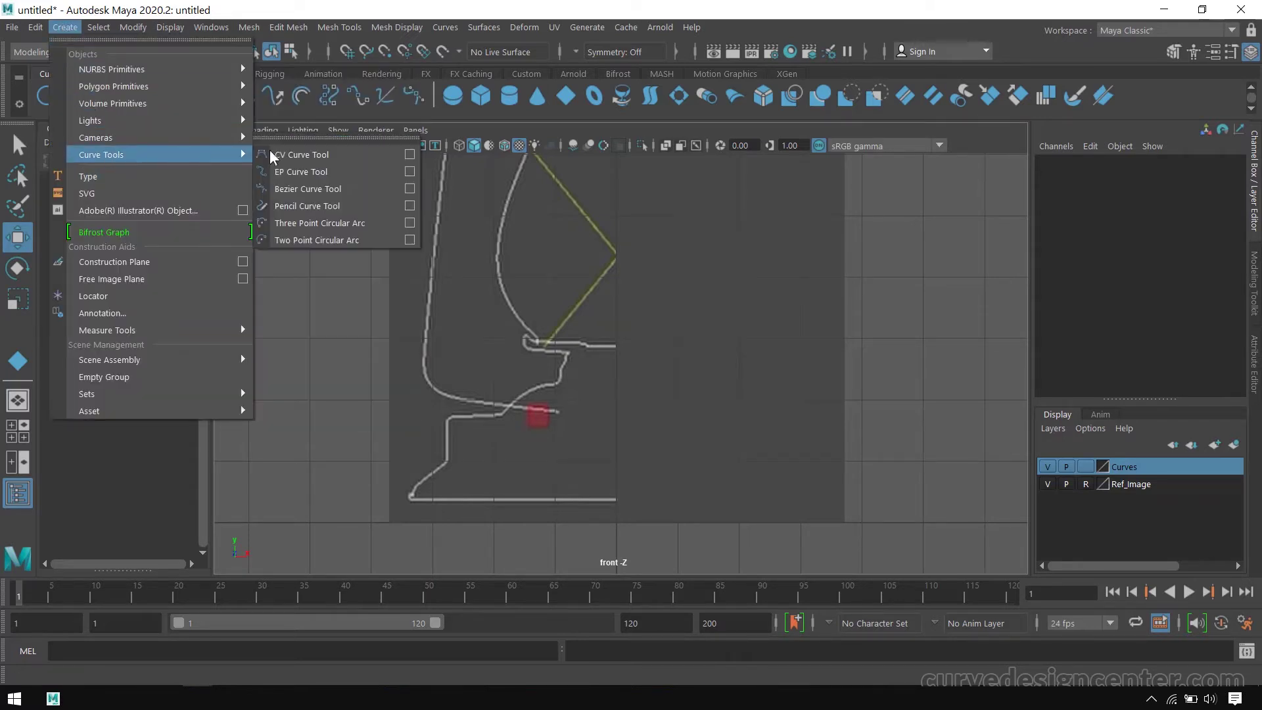
left_click(410, 156)
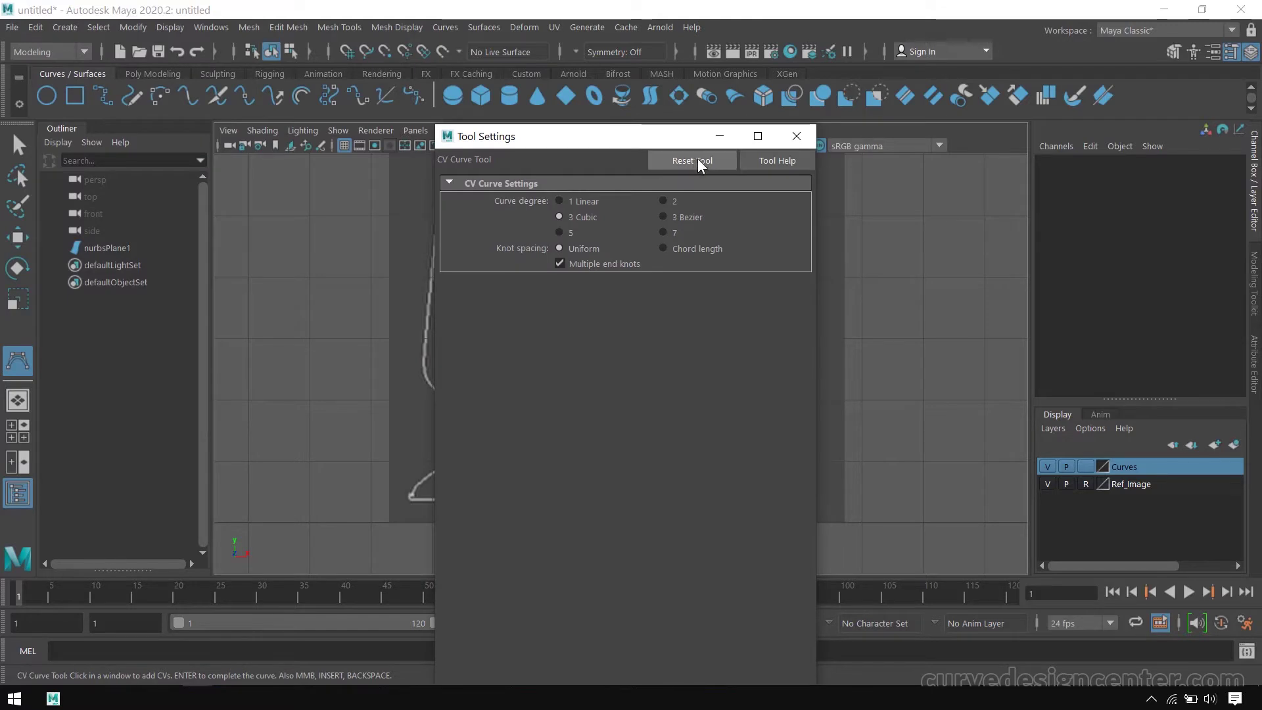
left_click(797, 136)
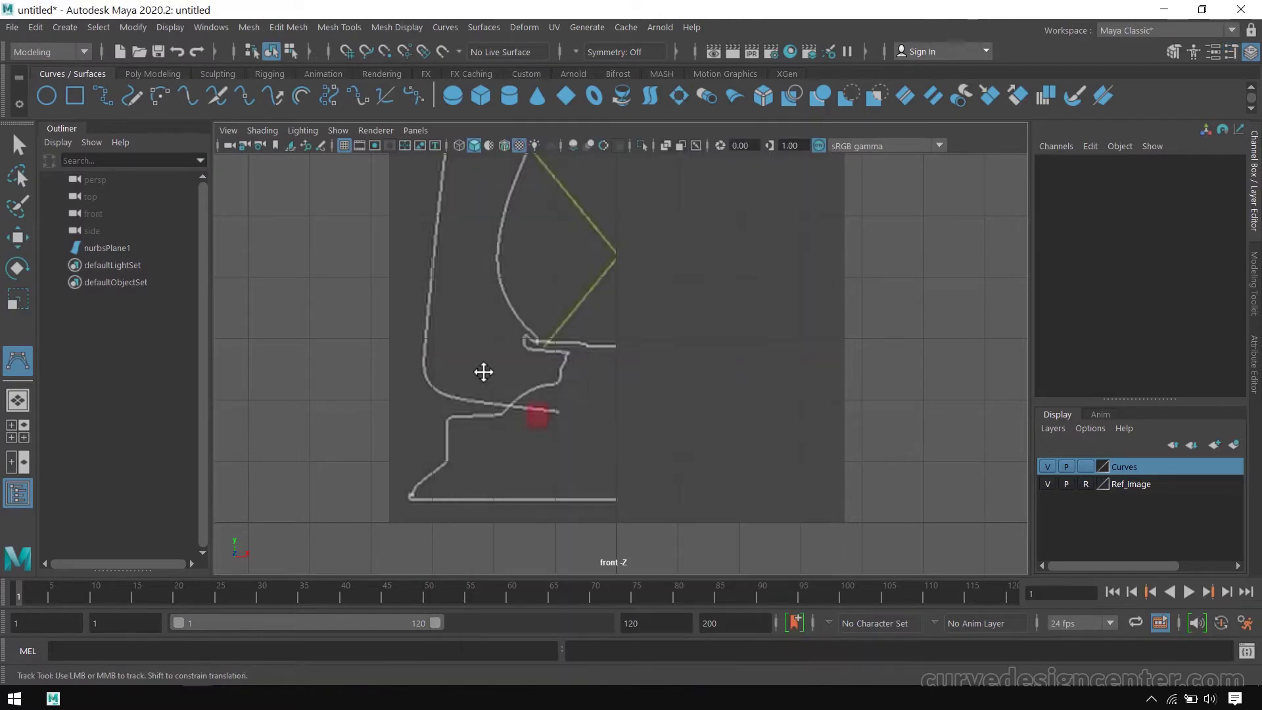
- Start the lantern base profile with CVs from the centre line along the bottom edge and around the outer foot corner
scroll(483, 372, "up", 5)
left_click_drag(685, 459, 709, 376)
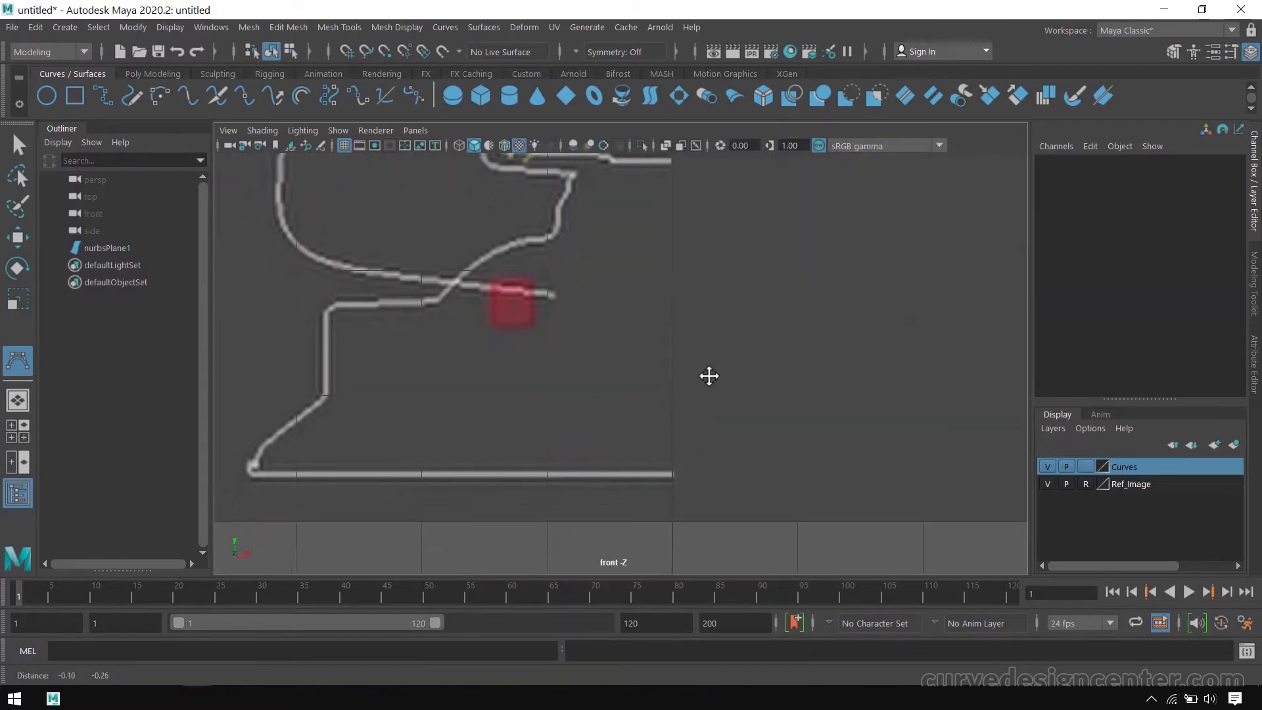
middle_click_drag(709, 376, 729, 296, "alt")
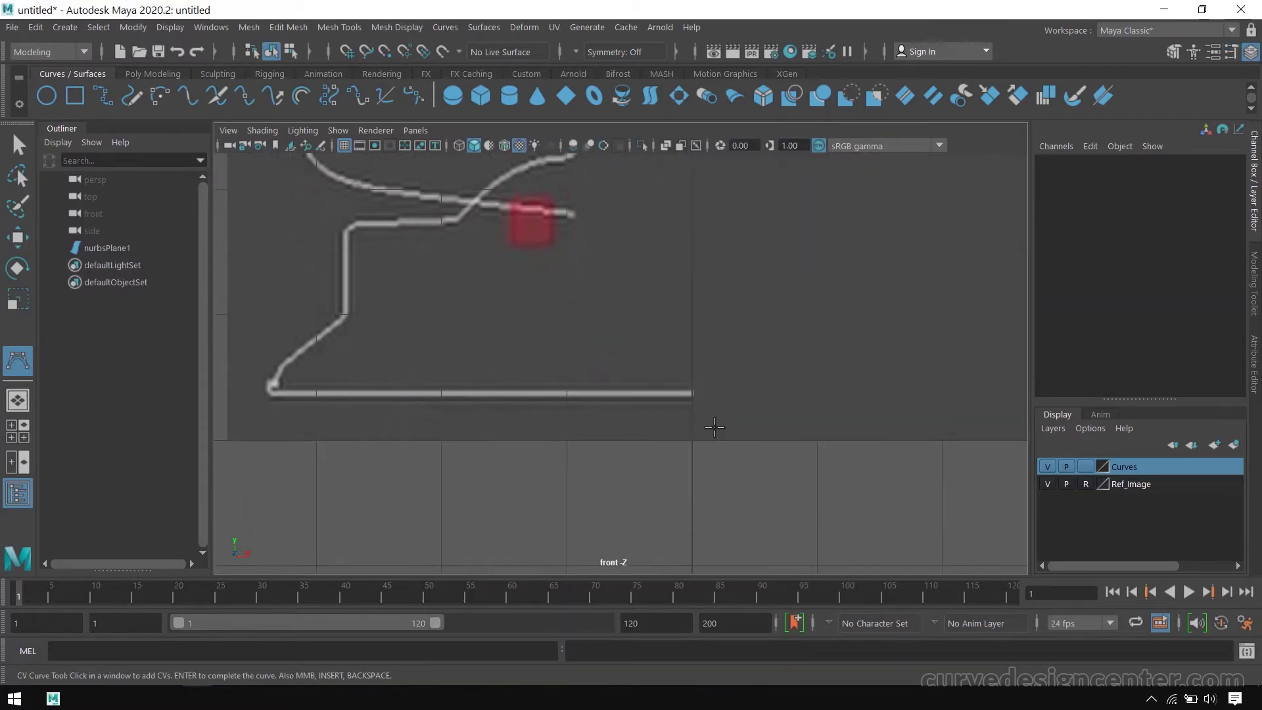
left_click(691, 393)
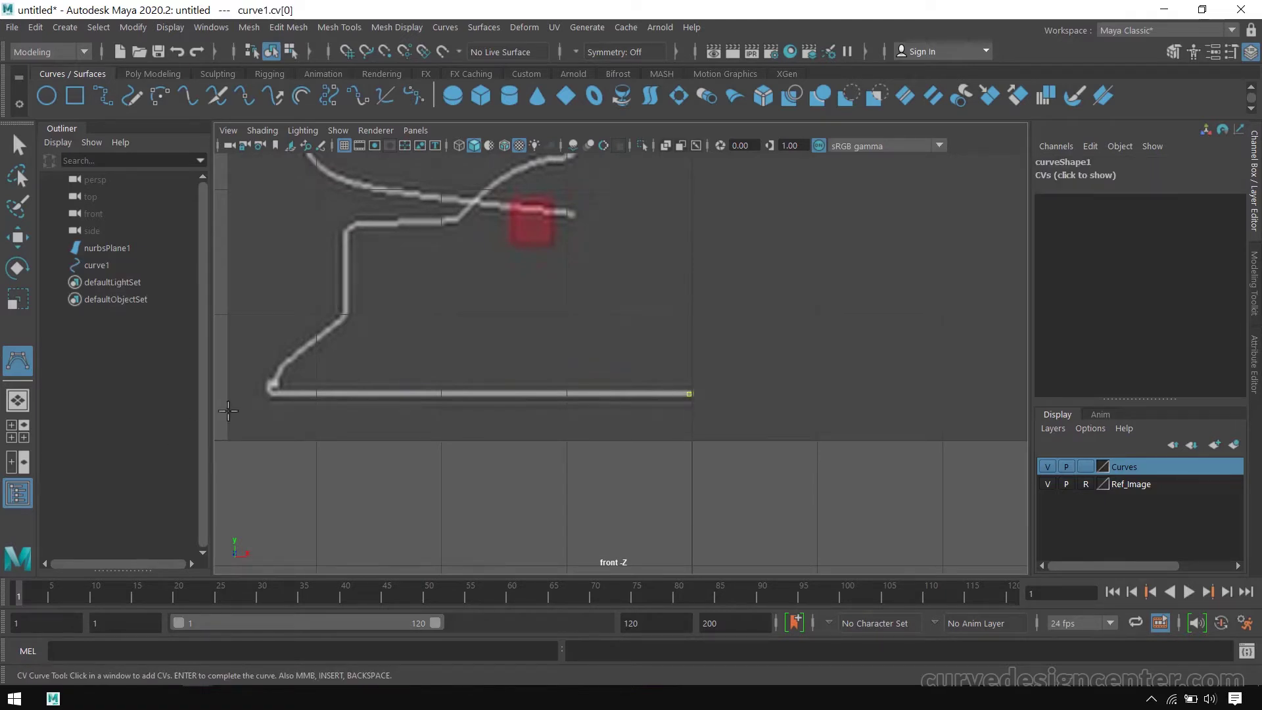
left_click(278, 395)
scroll(417, 431, "up", 4)
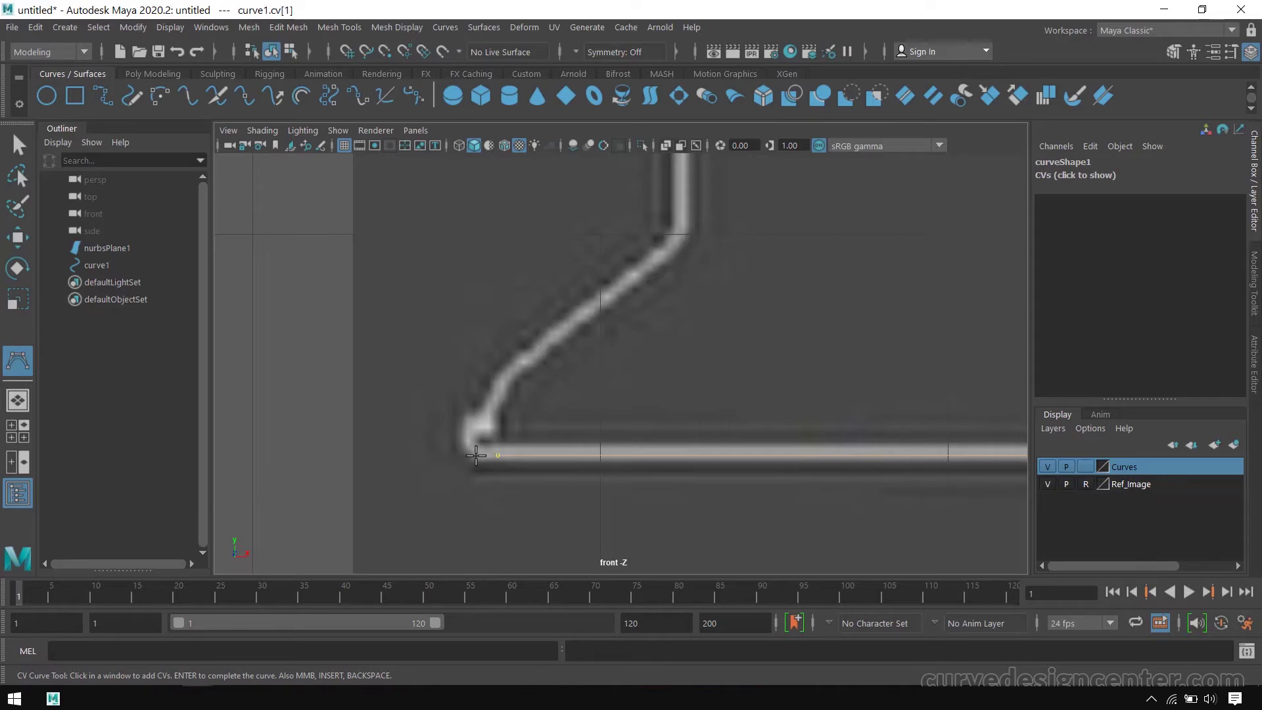
left_click(471, 452)
left_click(467, 434)
left_click(482, 419)
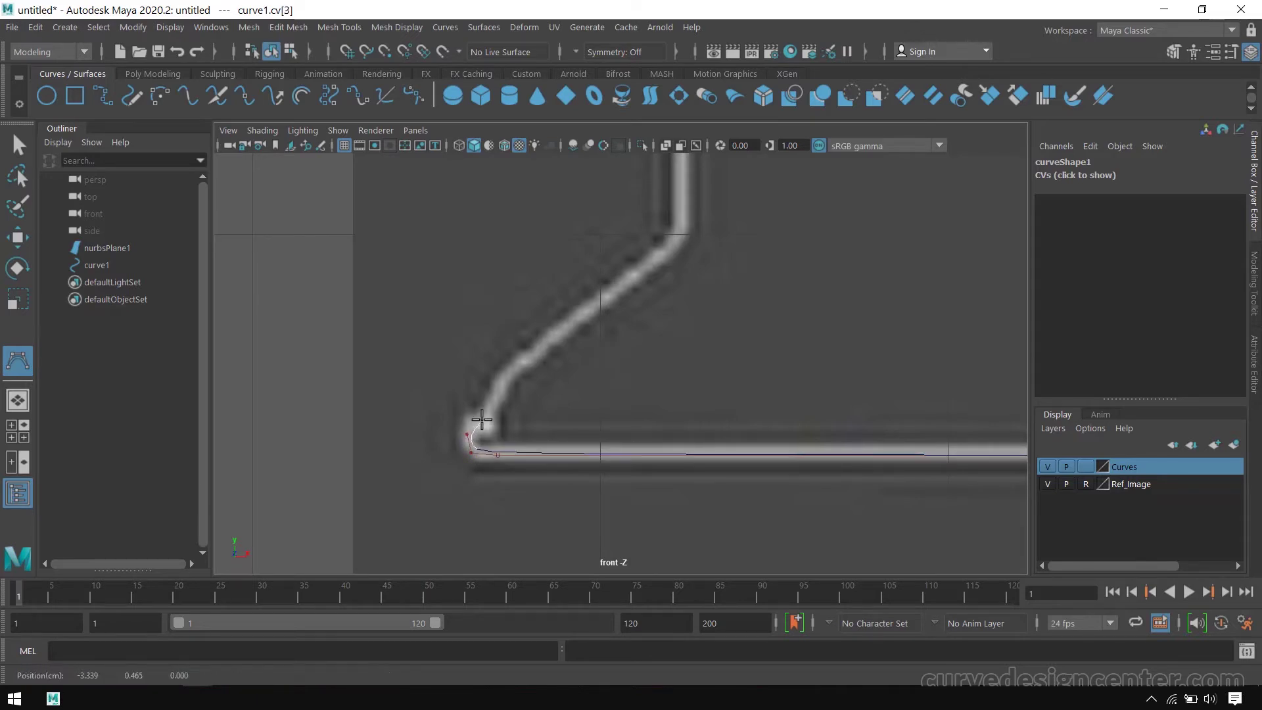
- Continue placing CVs from the foot corner up the slanted edge to the bottom of the vertical side
left_click(493, 422)
left_click(495, 397)
left_click(511, 374)
left_click(555, 342)
left_click(606, 304)
left_click(656, 267)
left_click(677, 248)
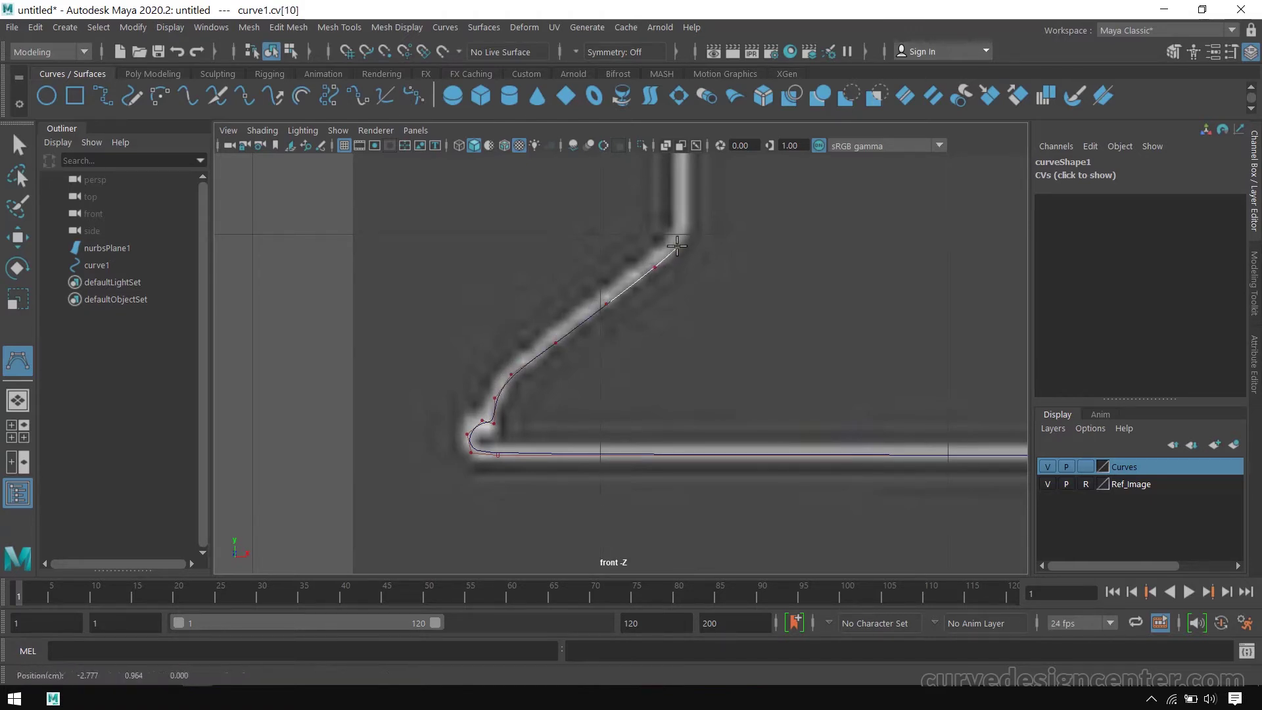
- Trace the base's vertical side with CVs and round the upper corner onto the horizontal ledge
middle_click_drag(724, 355, 691, 515, "alt")
left_click(653, 372)
left_click(650, 270)
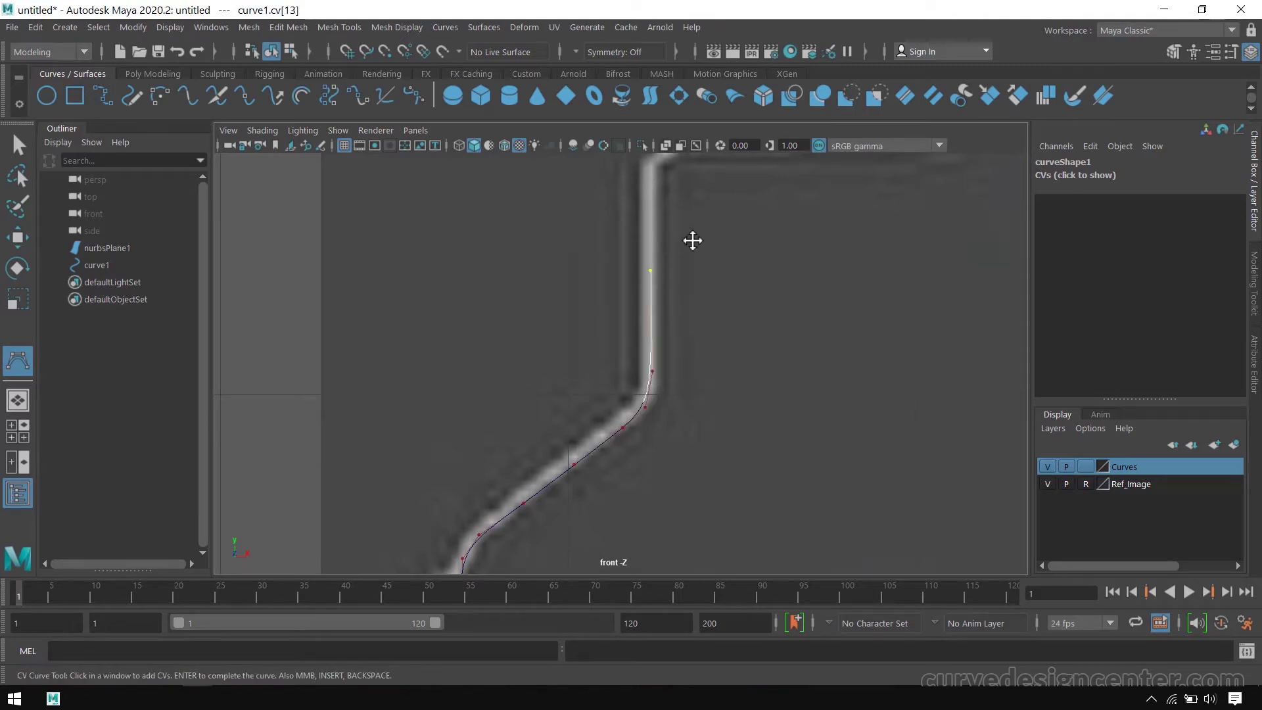
middle_click_drag(690, 239, 651, 400, "alt")
left_click(633, 393)
left_click(637, 355)
left_click(645, 331)
left_click(686, 322)
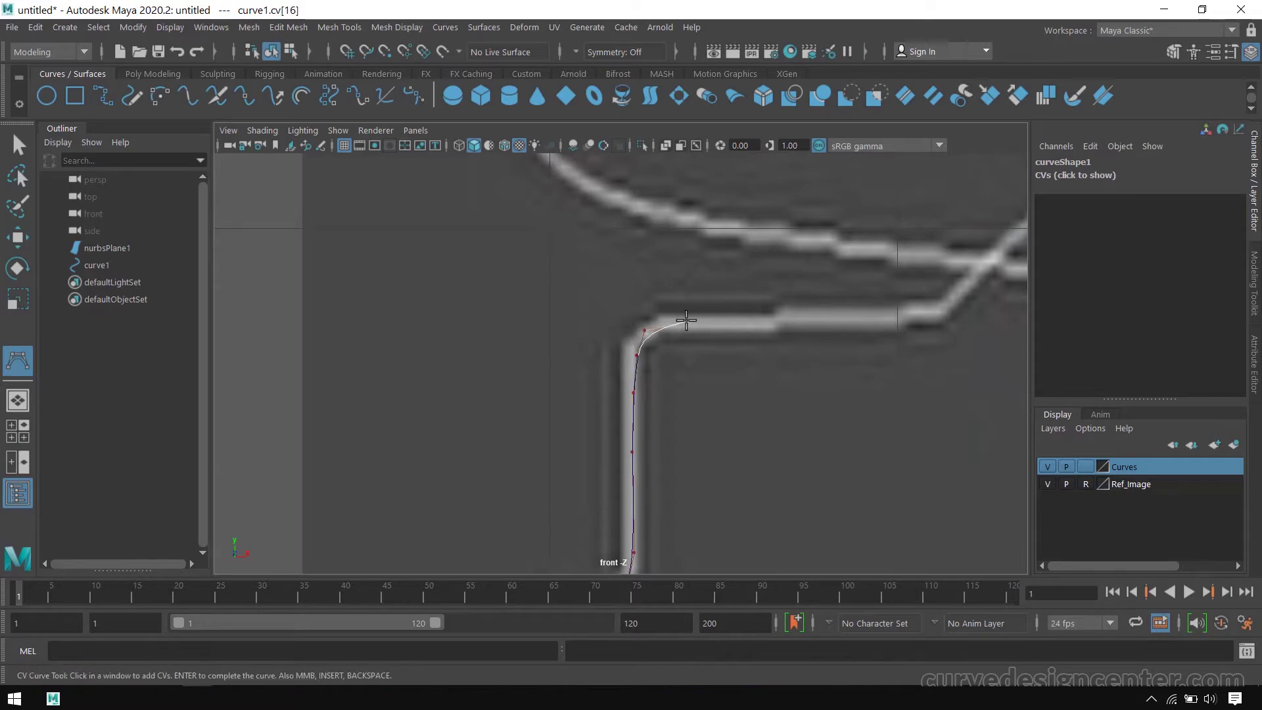
- Extend the profile curve along the horizontal ledge and into the start of the rising neck
middle_click_drag(812, 355, 600, 363, "alt")
left_click(594, 364)
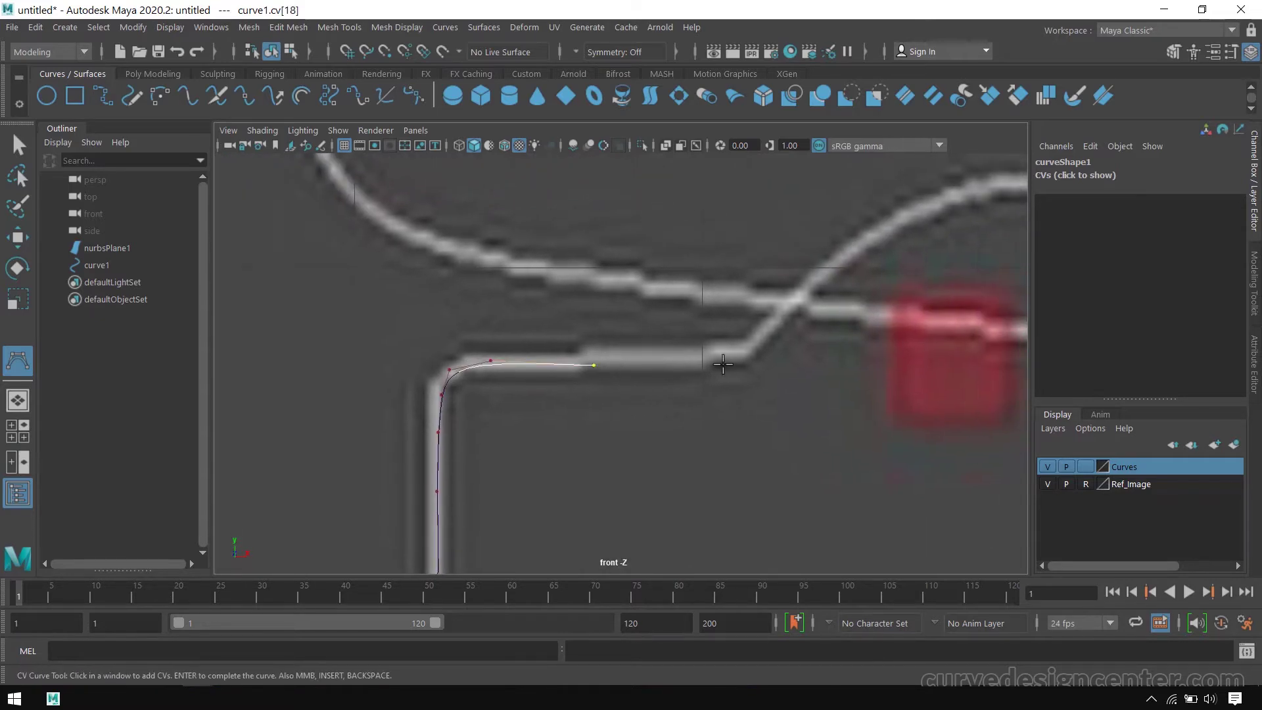
left_click(740, 356)
middle_click_drag(775, 436, 577, 476, "alt")
left_click(580, 373)
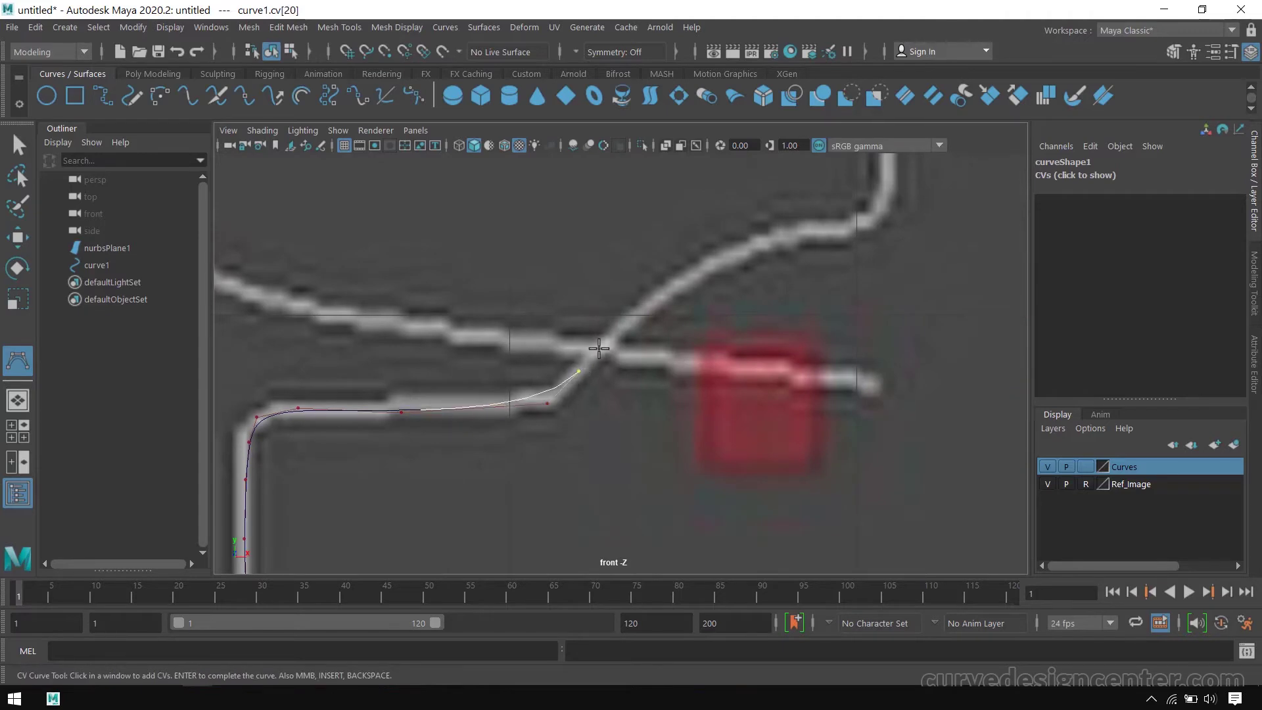
- Trace the curved rise up to the bend below the neck's upright section, and finish the curve
left_click(634, 320)
left_click(689, 280)
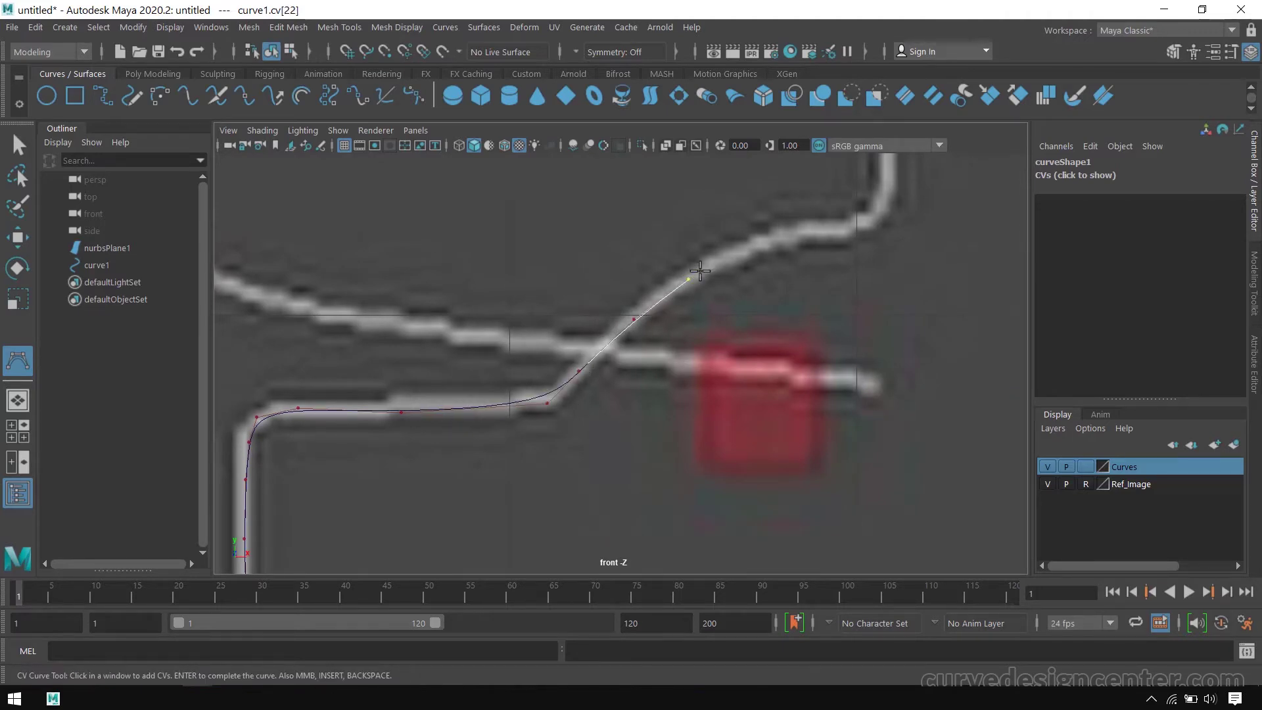
left_click(743, 255)
left_click(813, 235)
left_click(861, 226)
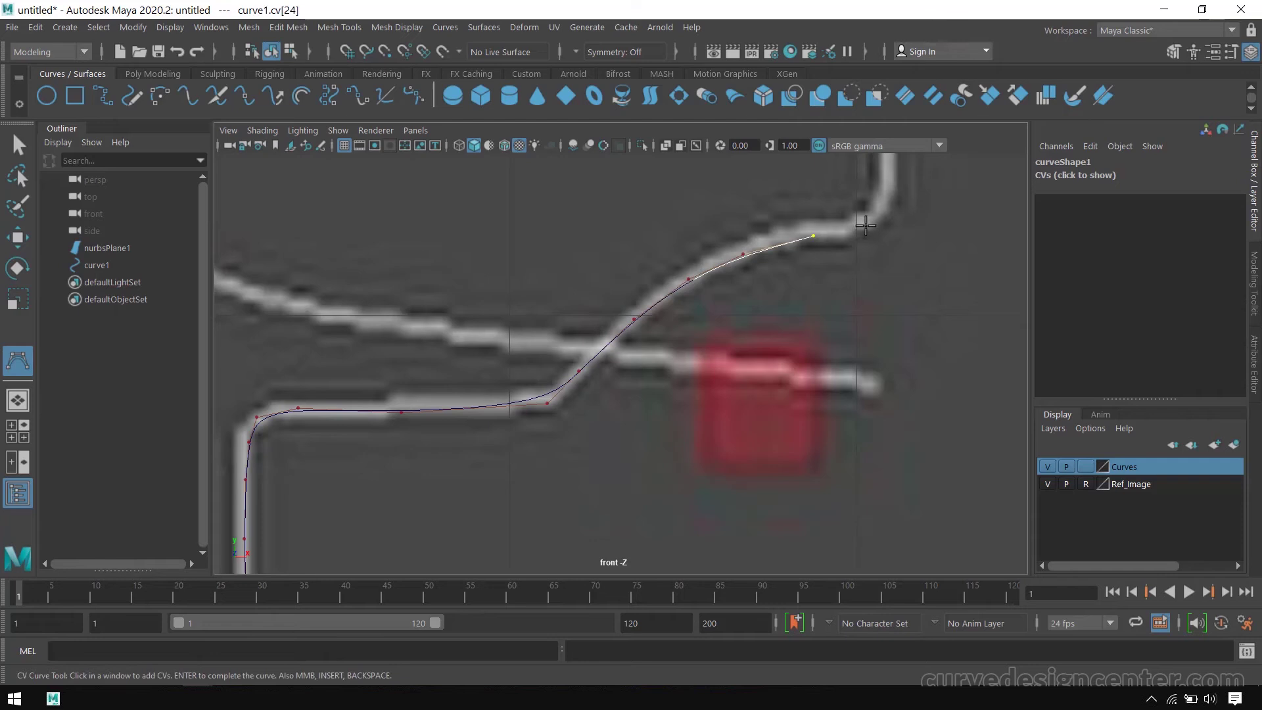
middle_click_drag(888, 297, 606, 456, "alt")
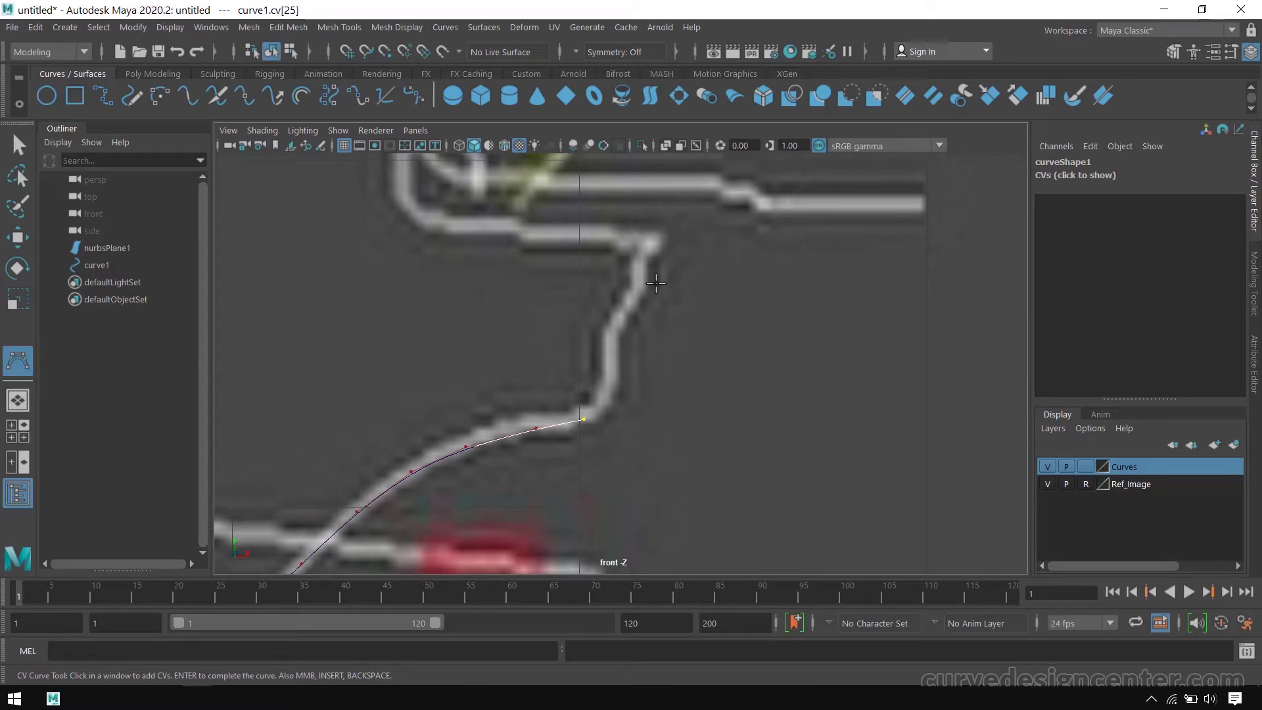
key("w")
- Switch to component selection and move the CVs near the curve's upper end onto the reference line
middle_click_drag(550, 417, 671, 337, "alt")
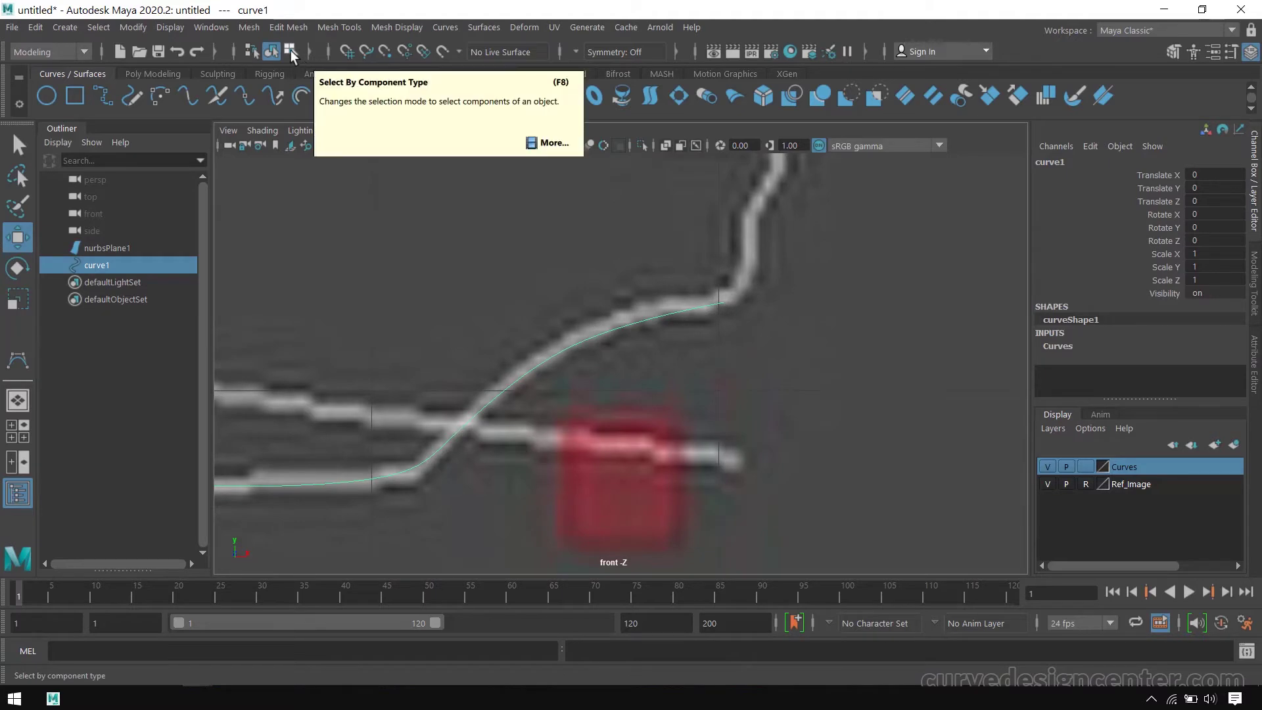
left_click(290, 50)
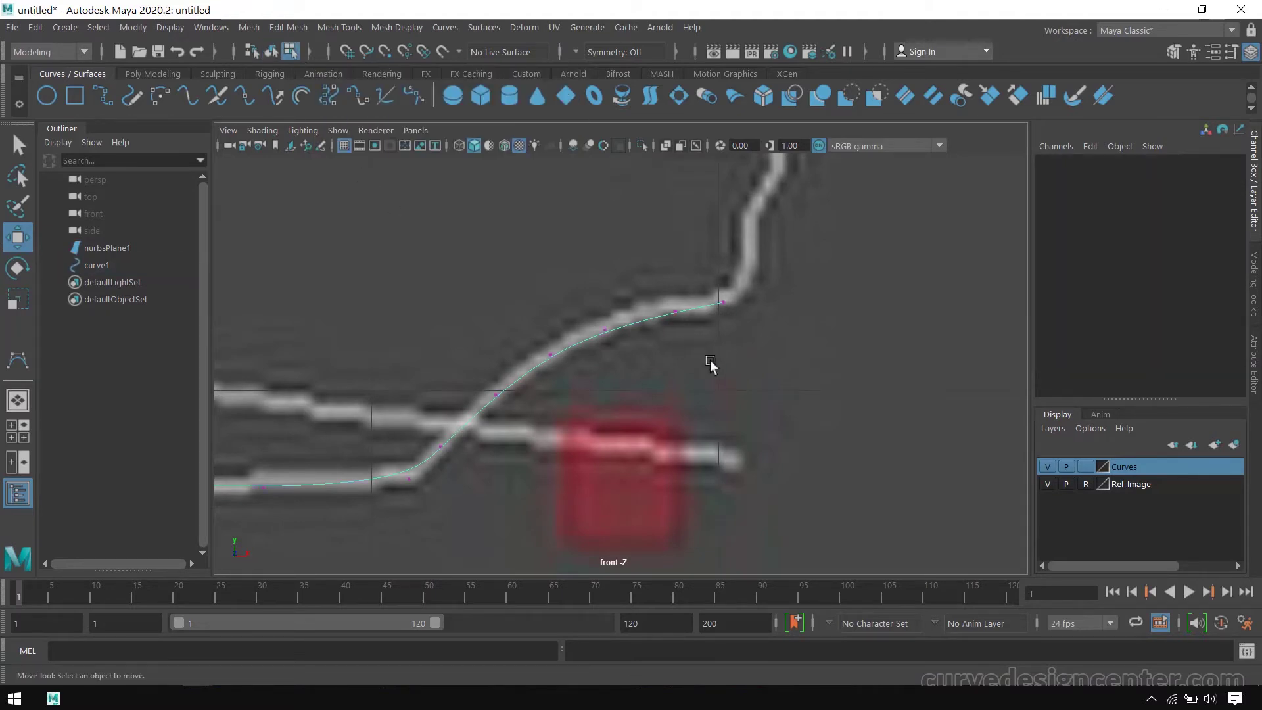
middle_click_drag(711, 364, 766, 365, "alt")
left_click_drag(698, 286, 738, 332)
scroll(738, 360, "up", 3)
middle_click_drag(738, 361, 796, 410, "alt")
left_click_drag(795, 411, 782, 393)
middle_click_drag(725, 460, 778, 412, "alt")
mouse_move(731, 369)
left_mouse_down()
mouse_move(767, 392)
mouse_move(750, 372)
left_mouse_up()
- Fine-tune the next CV down the curved rise to match the reference outline
middle_click_drag(701, 504, 862, 338, "alt")
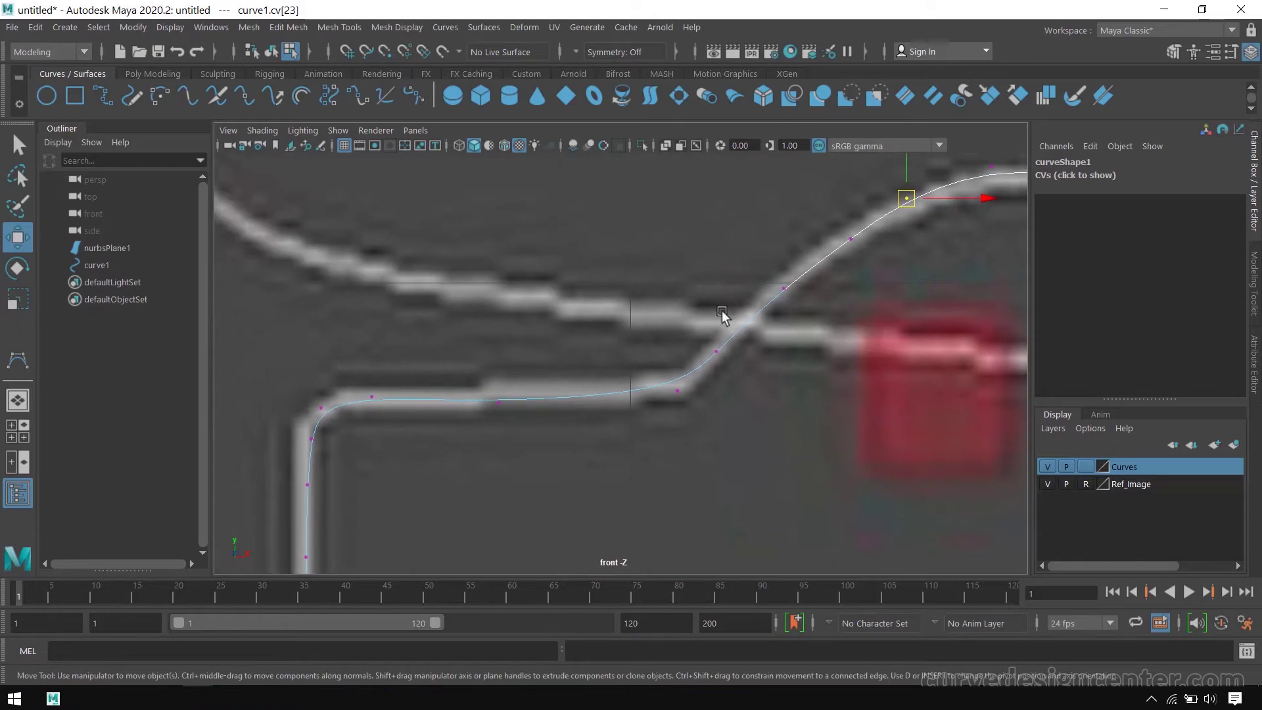
left_click_drag(760, 261, 780, 283)
left_click(851, 239)
left_click_drag(851, 239, 846, 236)
- Inspect the rest of the traced base profile against the reference and return to object selection mode
middle_click_drag(401, 461, 637, 293, "alt")
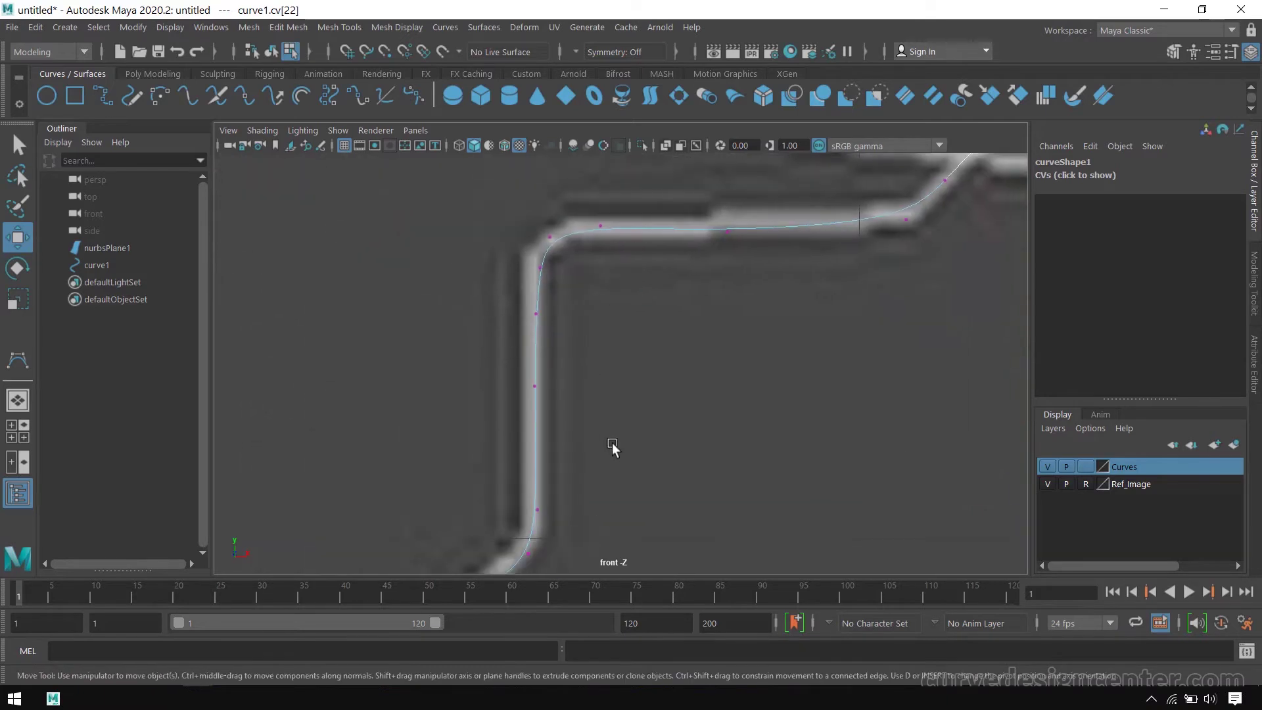
middle_click_drag(594, 521, 539, 355, "alt")
scroll(539, 355, "down", 5)
middle_click_drag(573, 408, 658, 511, "alt")
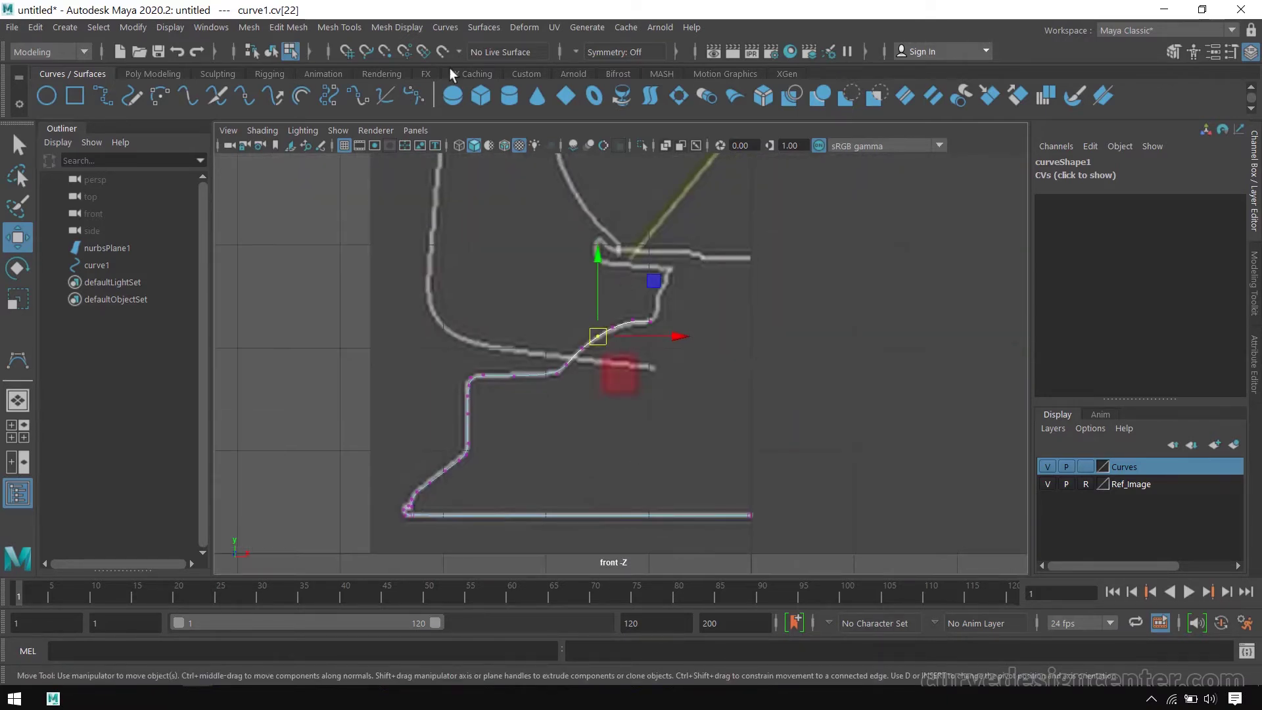
left_click(272, 51)
middle_click_drag(862, 369, 468, 401, "alt")
scroll(467, 401, "down", 5)
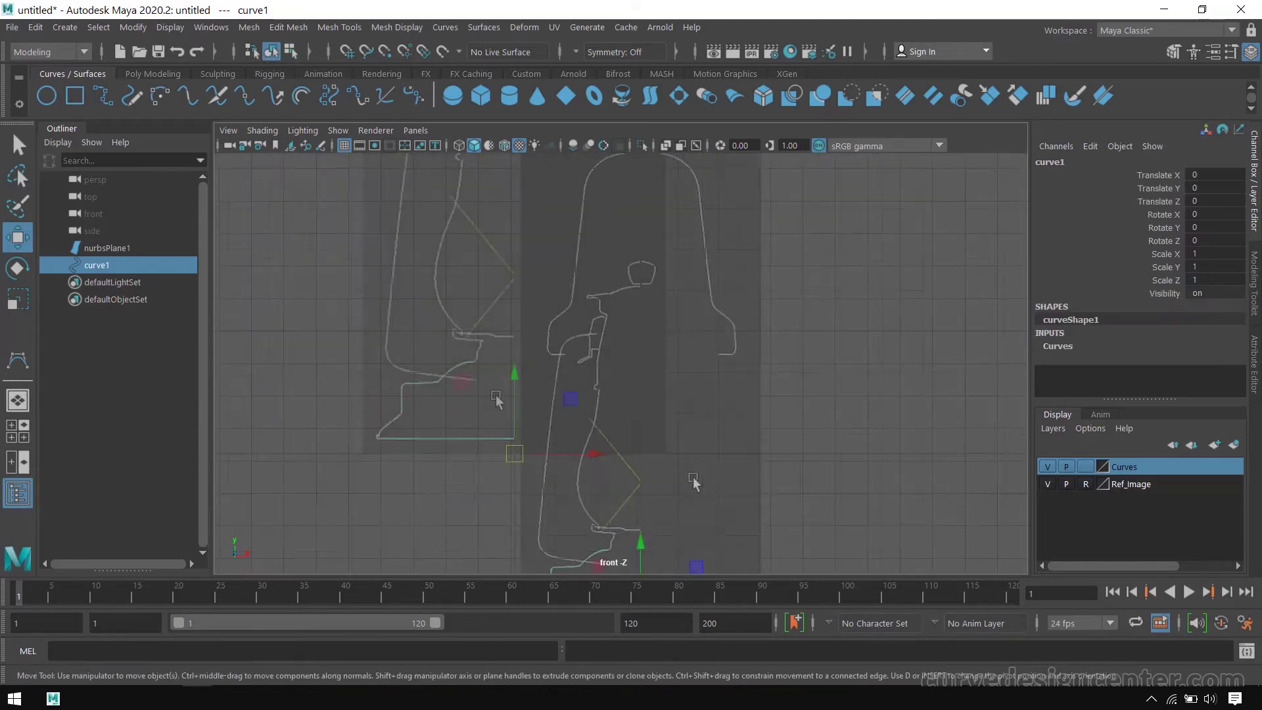
- Start a CV curve on the horizontal ledge where the small bracket meets the neck outline, tracing outward to the ledge's corner
middle_click_drag(553, 436, 659, 376, "alt")
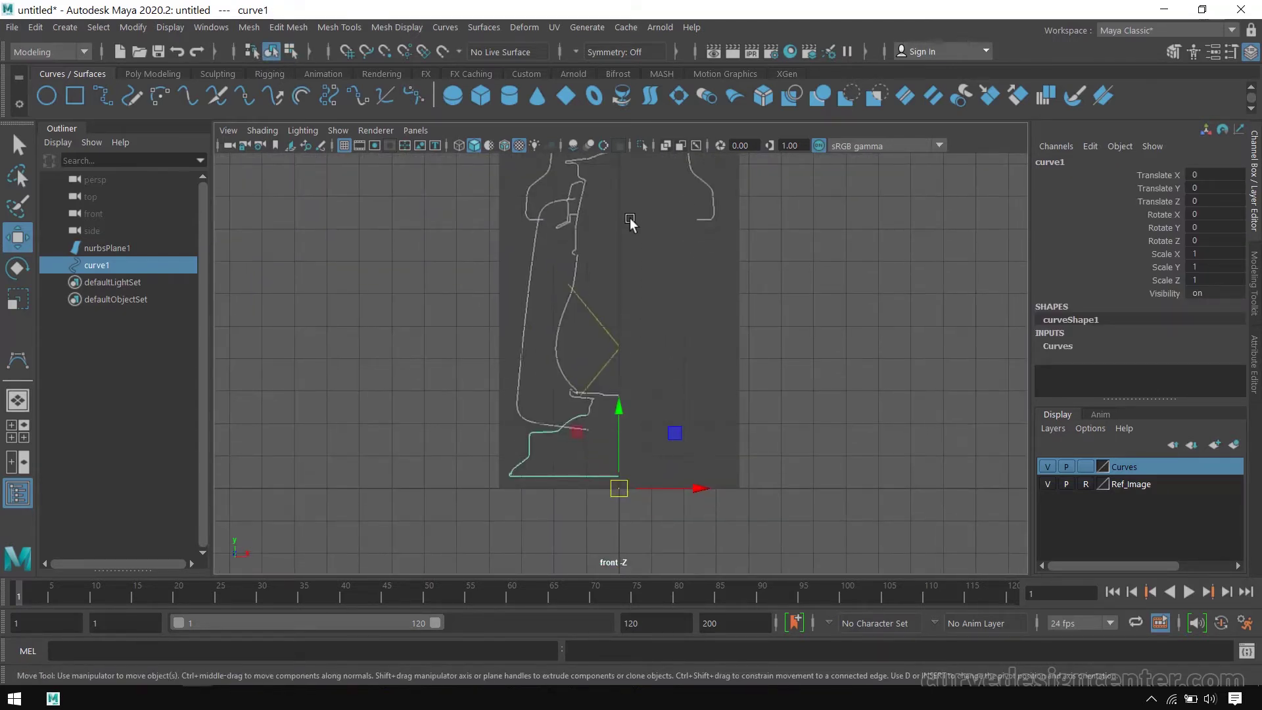
scroll(603, 361, "up", 10)
middle_click_drag(515, 341, 546, 361, "alt")
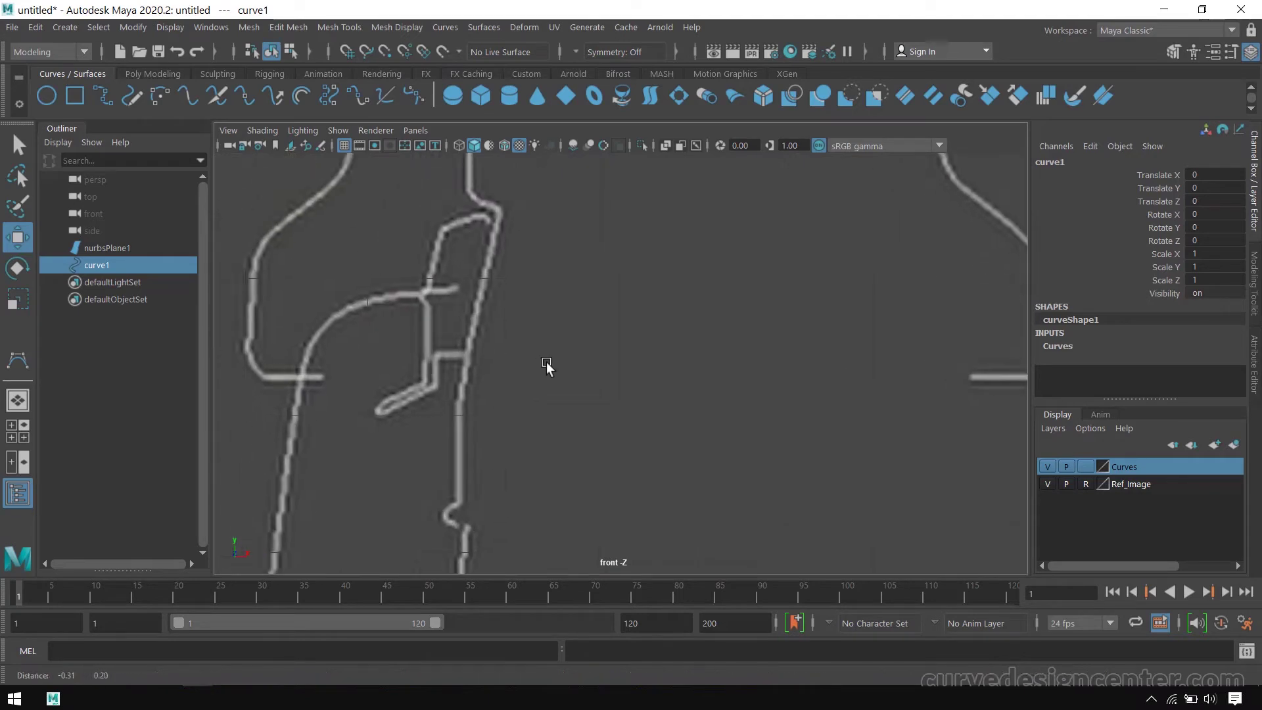
middle_click_drag(428, 342, 479, 359, "alt")
middle_click_drag(558, 355, 594, 365, "alt")
scroll(594, 364, "up", 4)
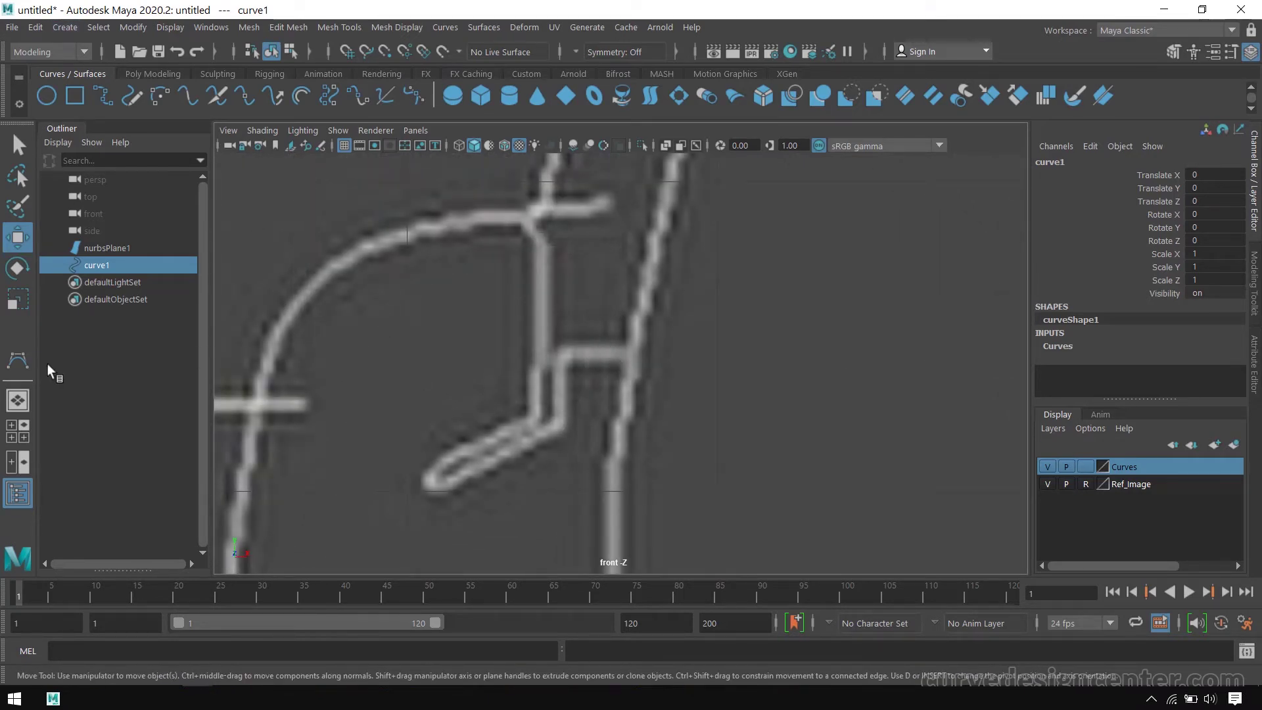
left_click(18, 362)
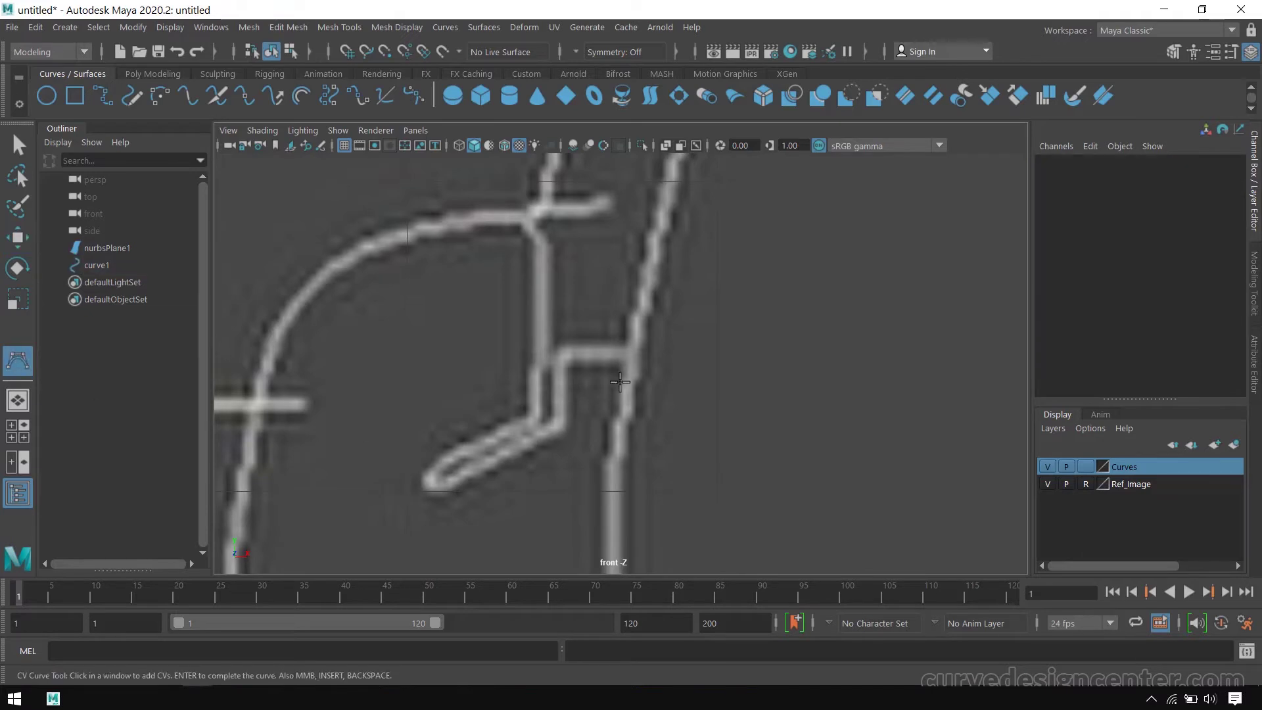
left_click(618, 353)
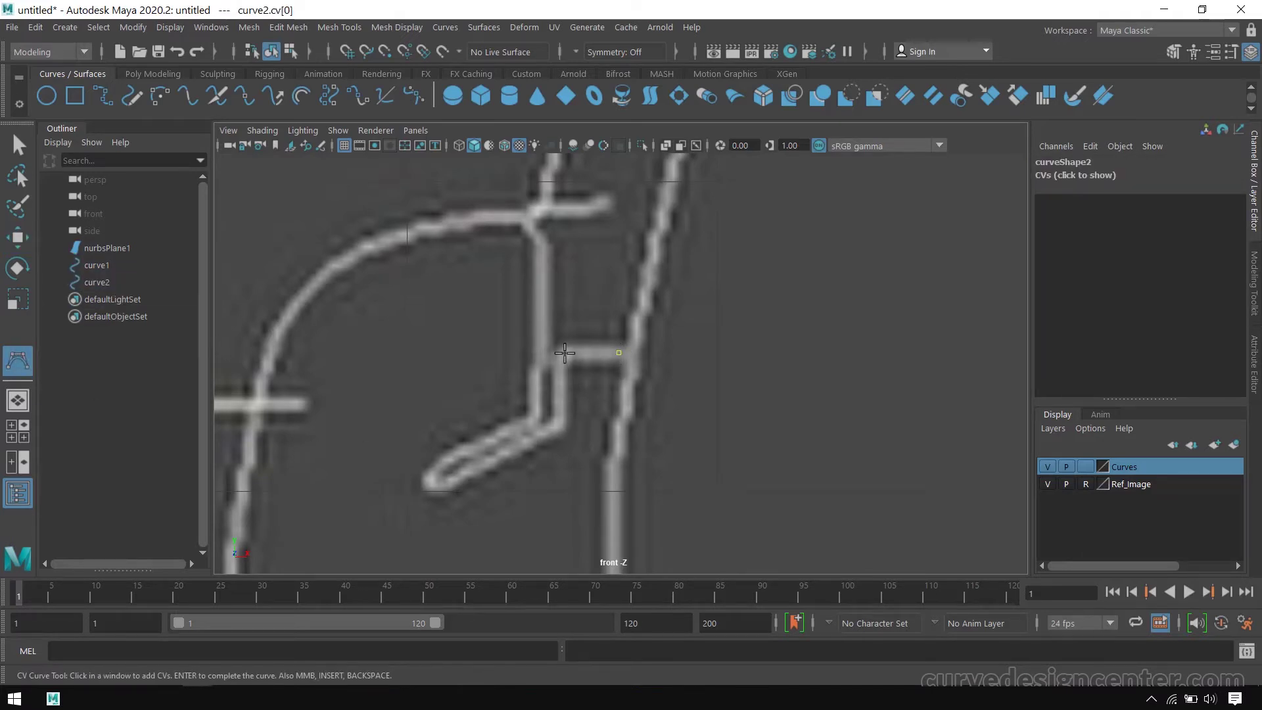
left_click(566, 353)
- Trace the bracket down to its lower bend with doubled CVs at both corners, and undo the CV placed at the diagonal's end
scroll(681, 441, "up", 5)
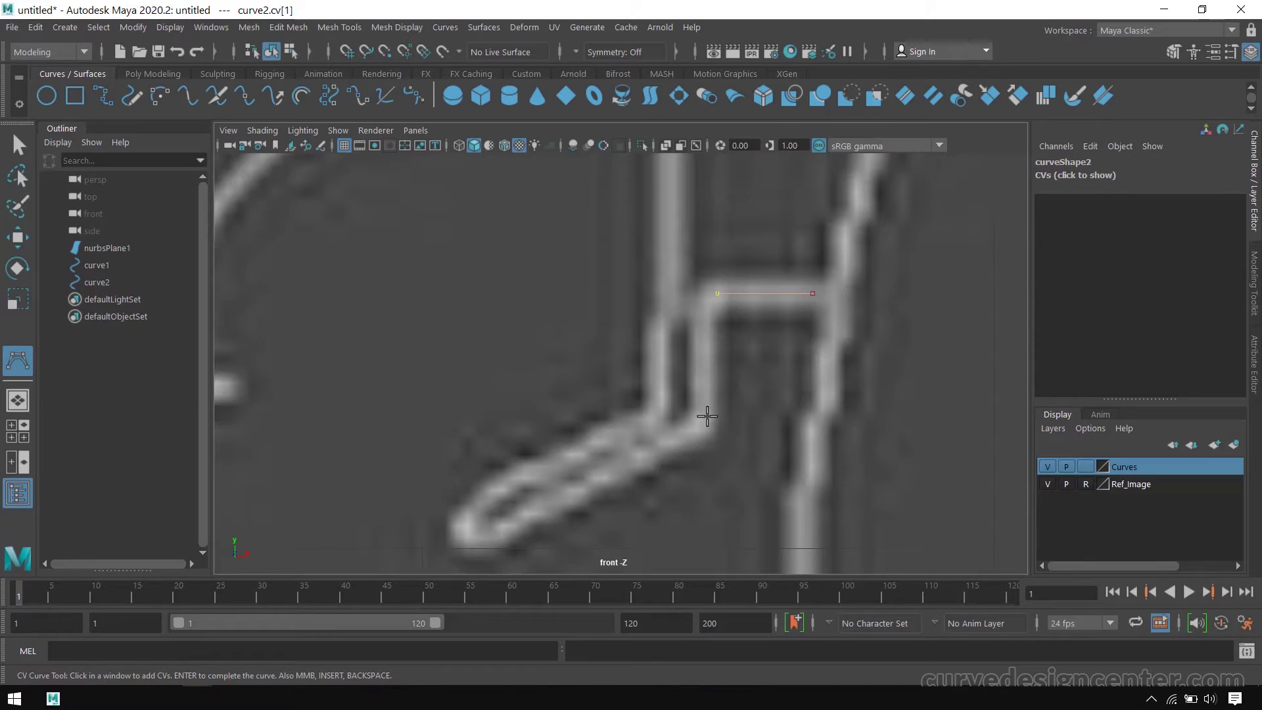
key("v")
left_click(715, 294)
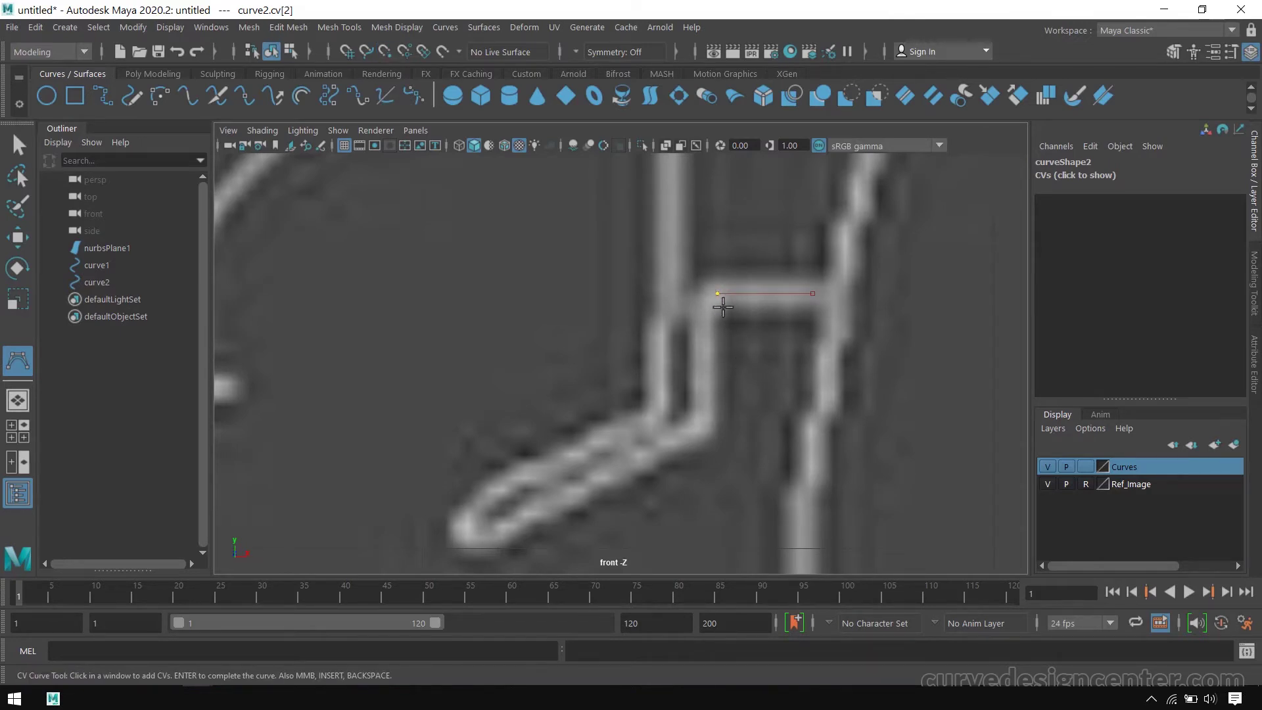
left_click(709, 426)
left_click(709, 426)
left_click(494, 534)
key("ctrl+z")
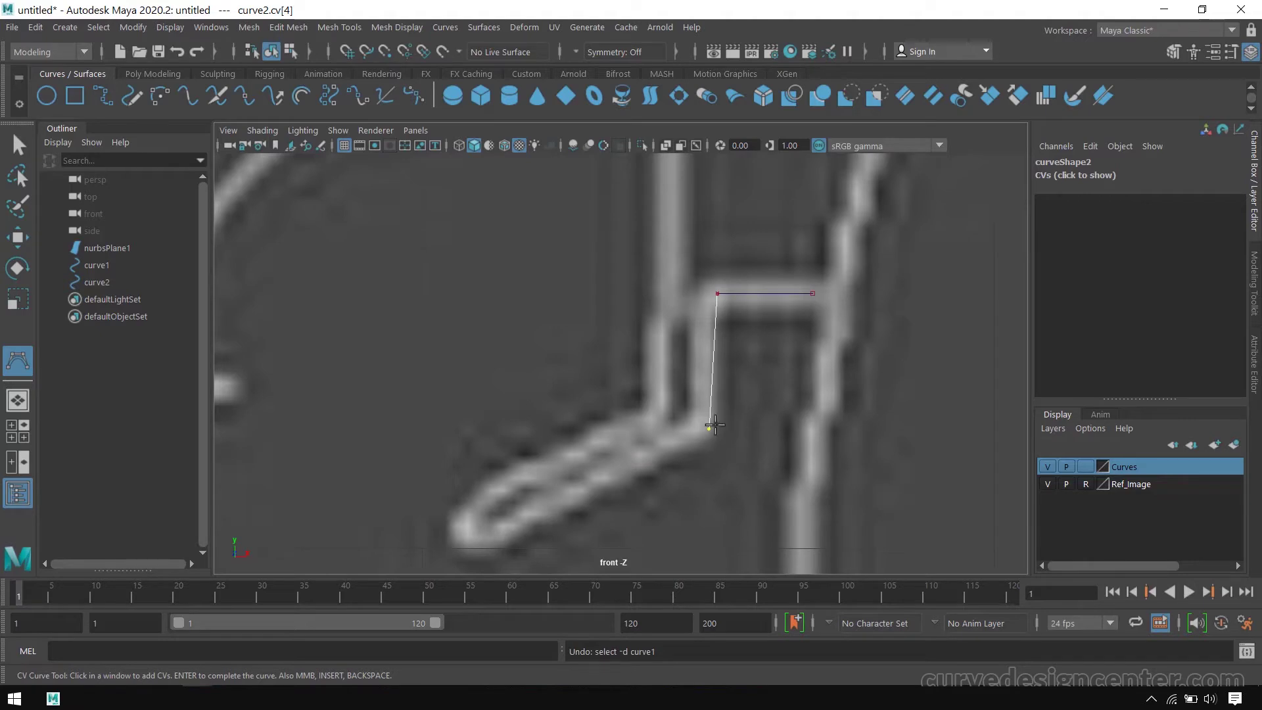
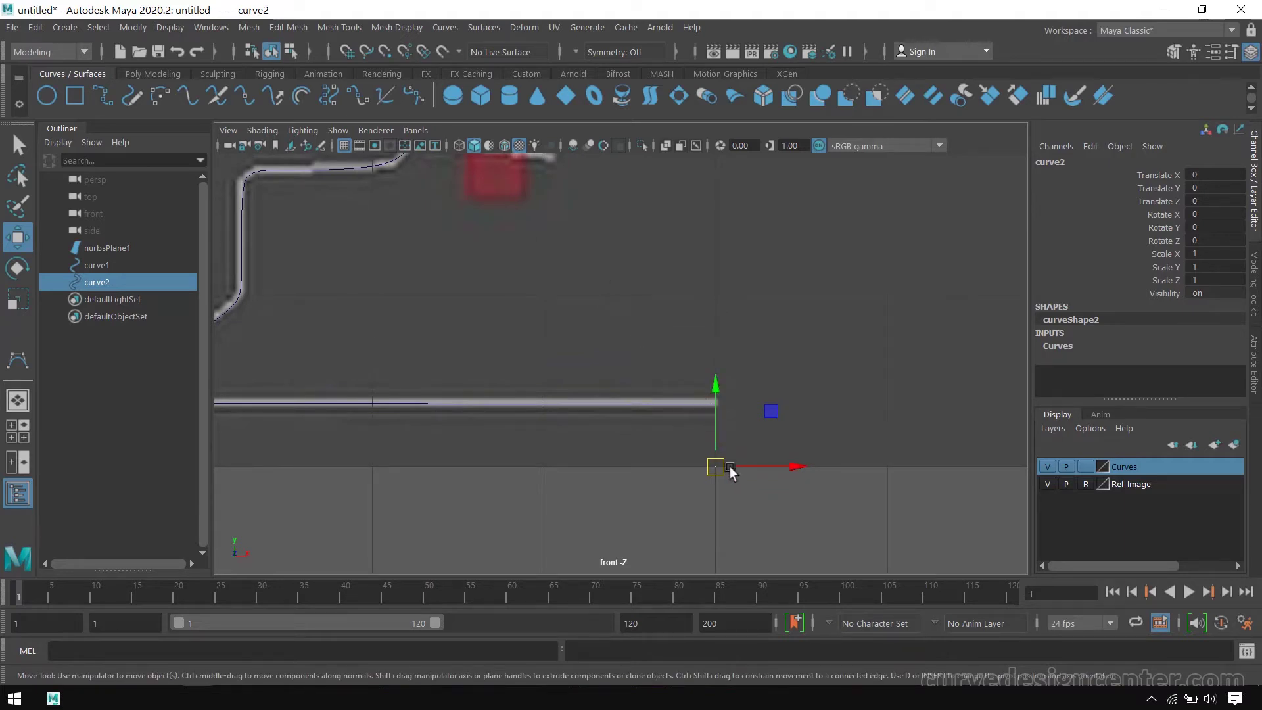
- Select the base profile curve's first CV at the centre line and set its X position to 0
left_click(672, 402)
right_click_drag(730, 409, 642, 281)
left_click_drag(707, 388, 725, 416)
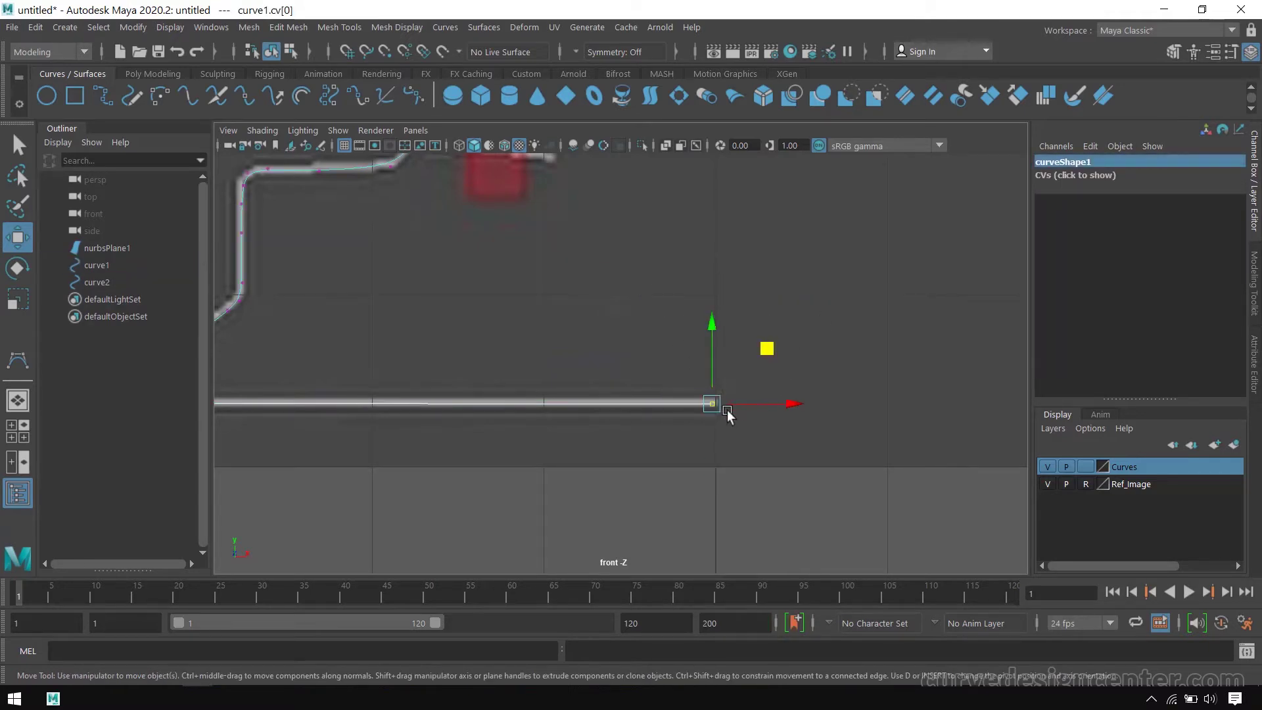
left_click(1083, 177)
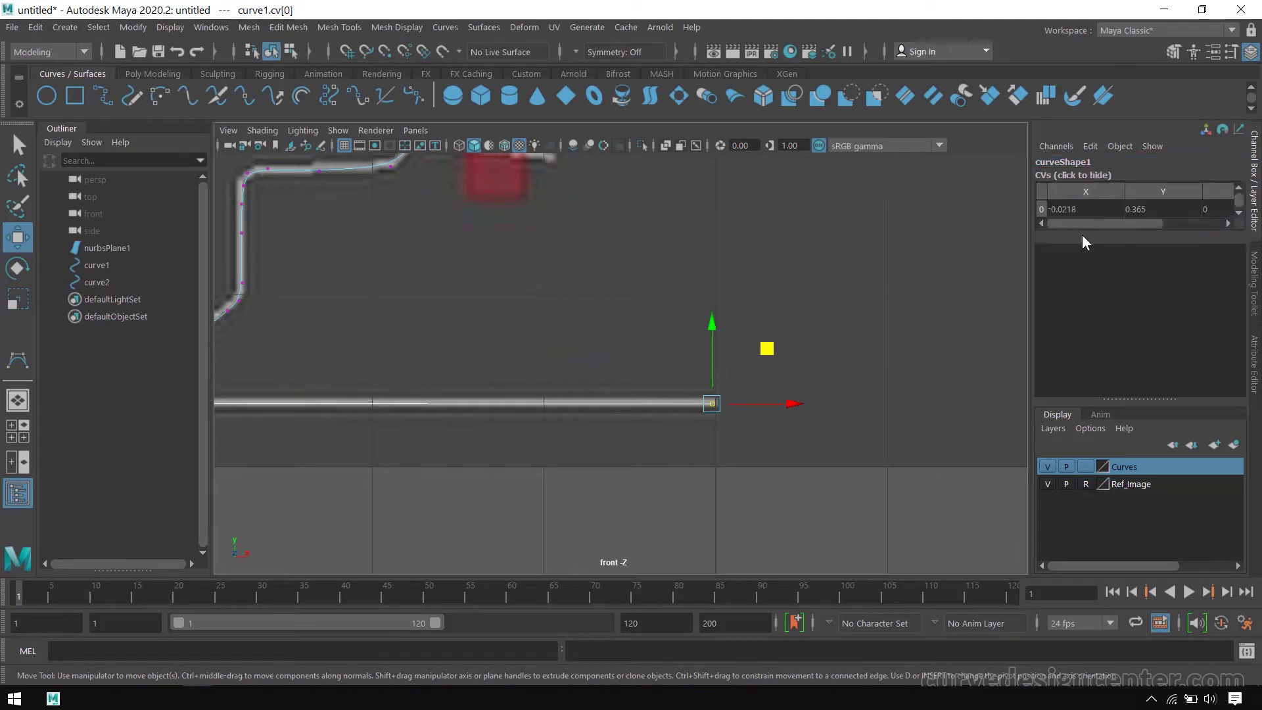
mouse_move(777, 403)
left_mouse_down()
mouse_move(837, 410)
mouse_move(777, 419)
mouse_move(790, 417)
left_mouse_up()
double_click(1067, 209)
type("0")
key("Return")
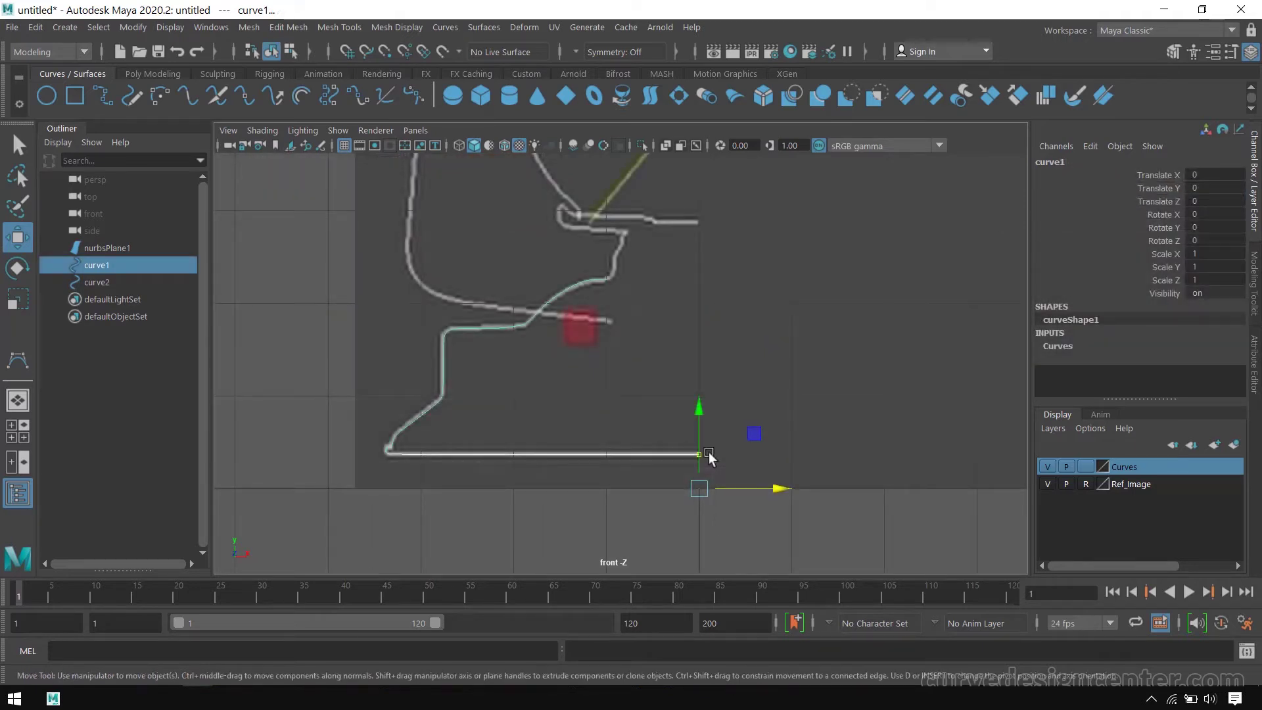
- Examine the reference outlines along the centre axis, from the traced base up to the knob above the neck
middle_click_drag(744, 274, 744, 434, "alt")
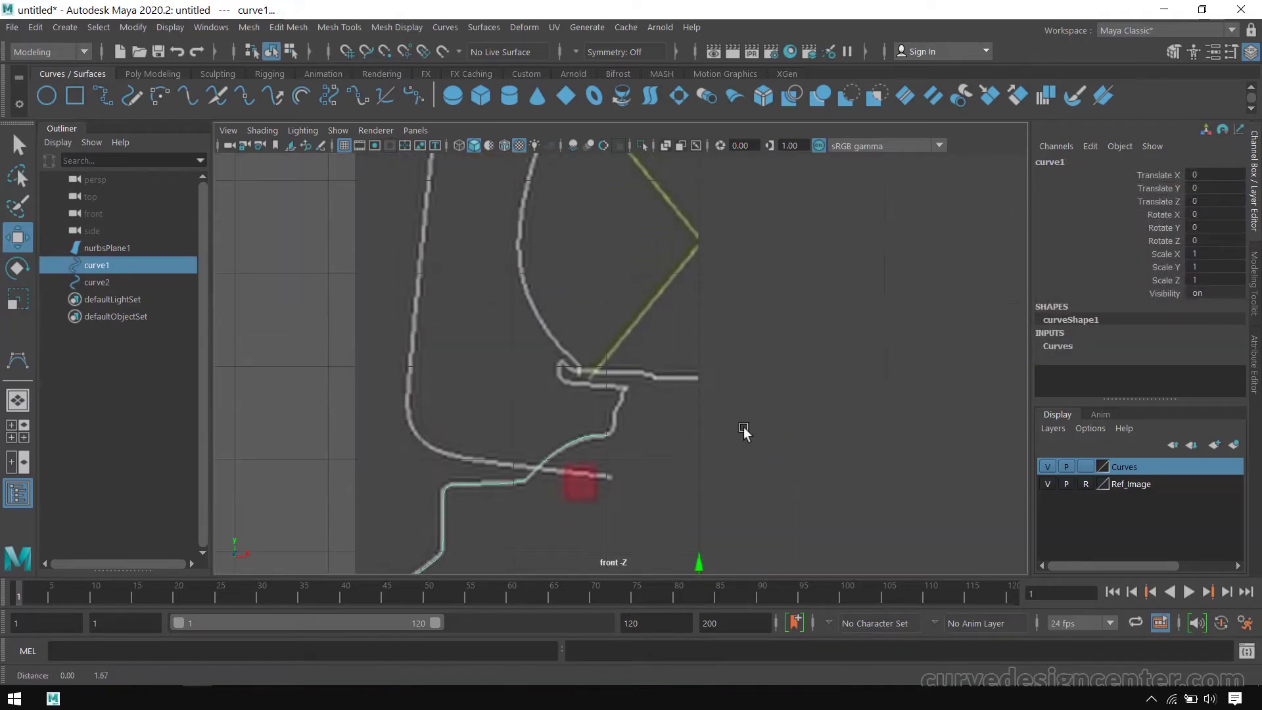
middle_click_drag(766, 207, 752, 479, "alt")
scroll(752, 480, "down", 5)
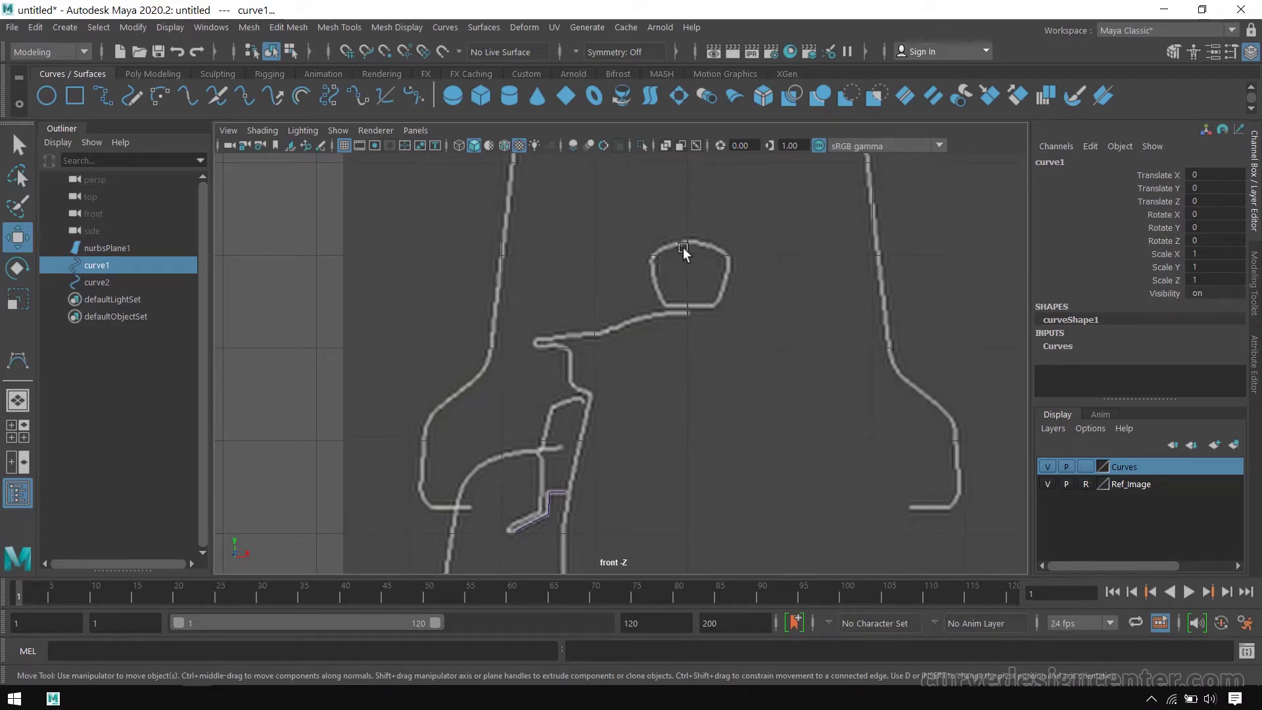
middle_click_drag(682, 239, 699, 286, "alt")
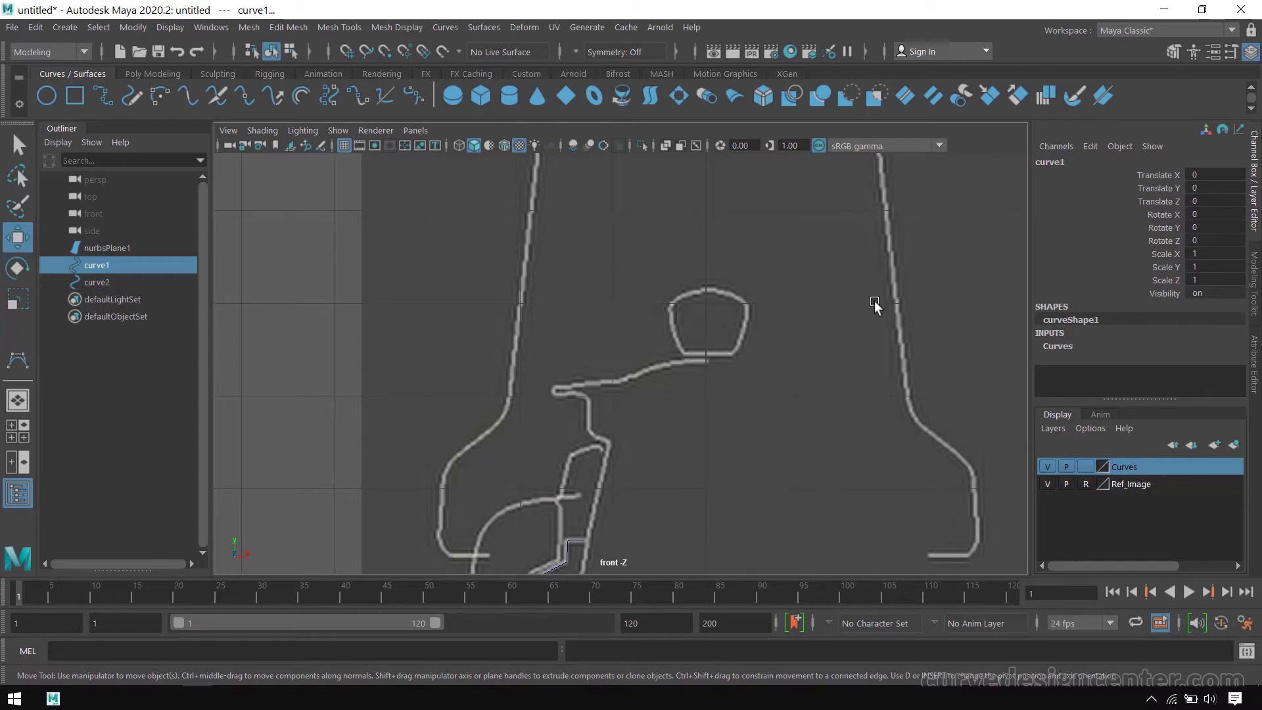
scroll(552, 405, "up", 5)
right_click_drag(704, 274, 609, 278)
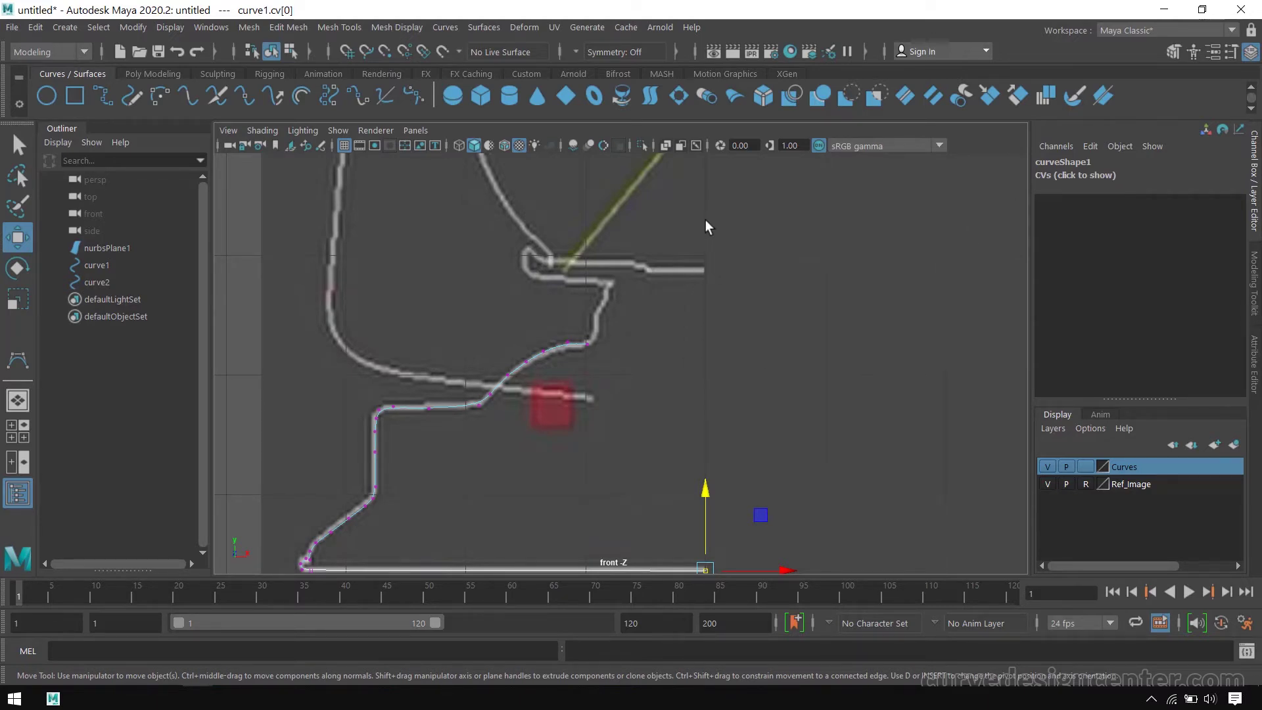
scroll(710, 273, "down", 3)
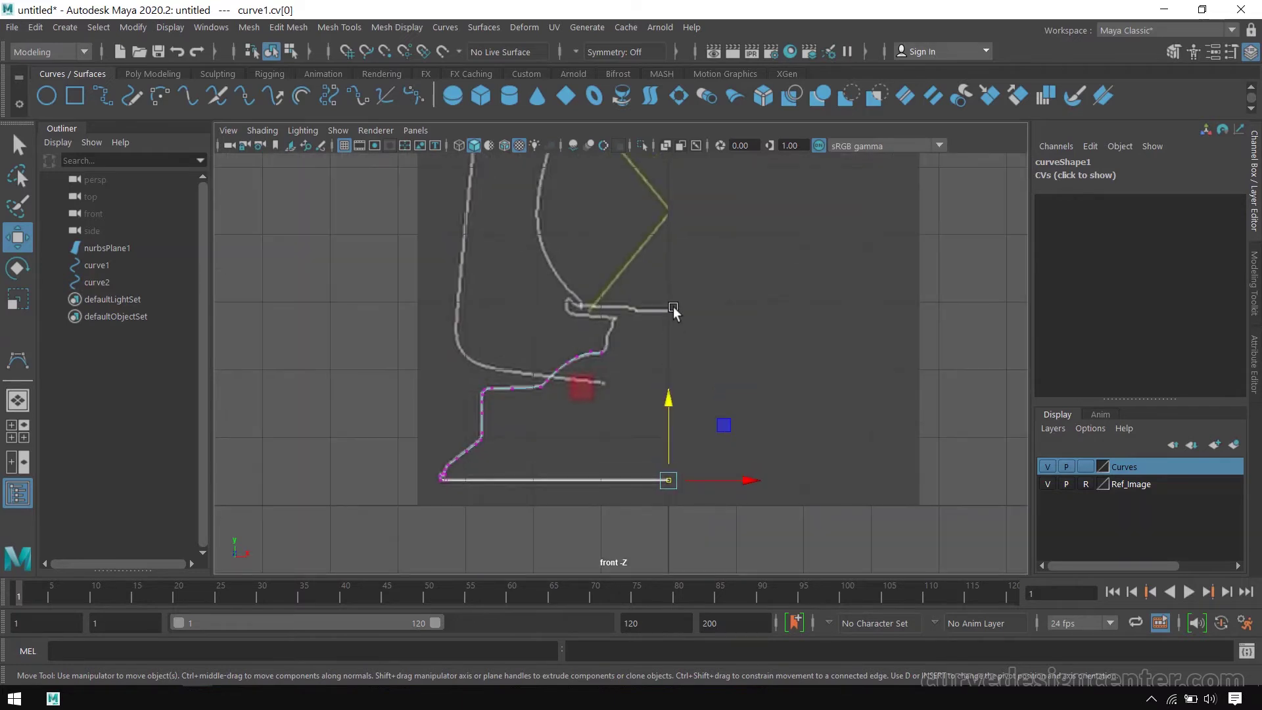
scroll(674, 322, "down", 2)
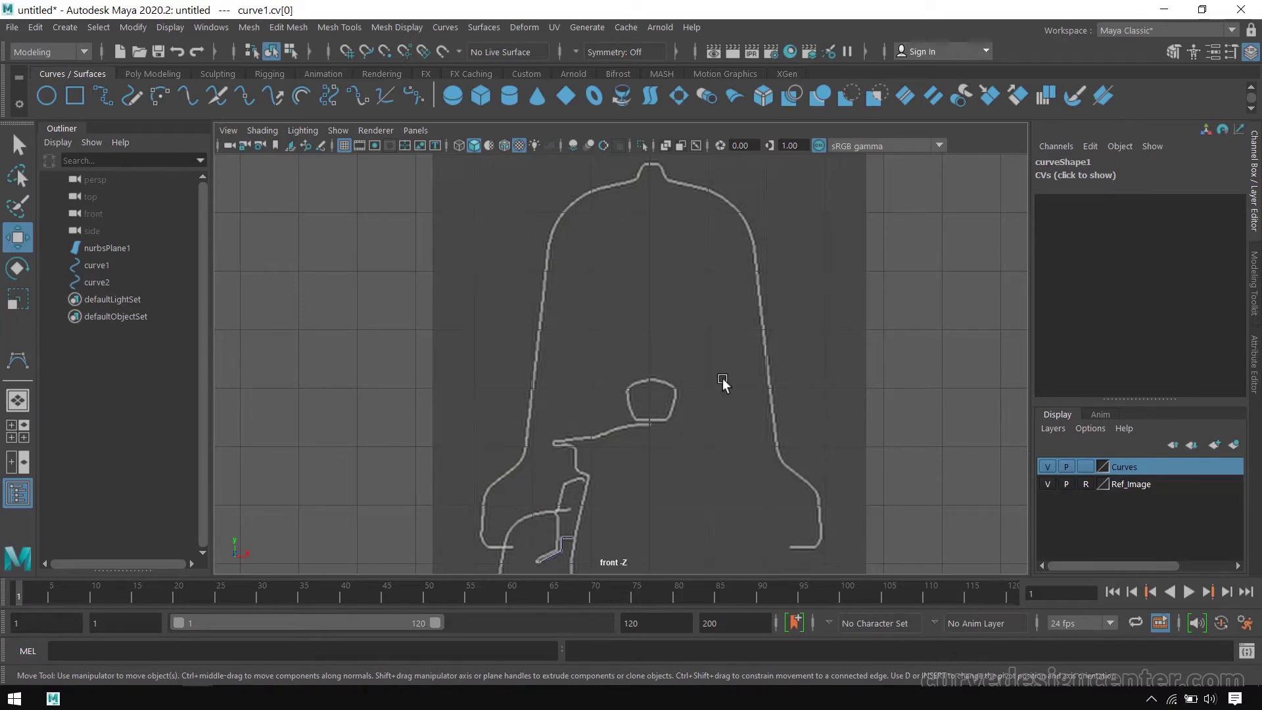
- Trace one half of the knob outline with a CV curve, from its bottom centre around the side to its top centre, and finish the curve
scroll(675, 391, "up", 10)
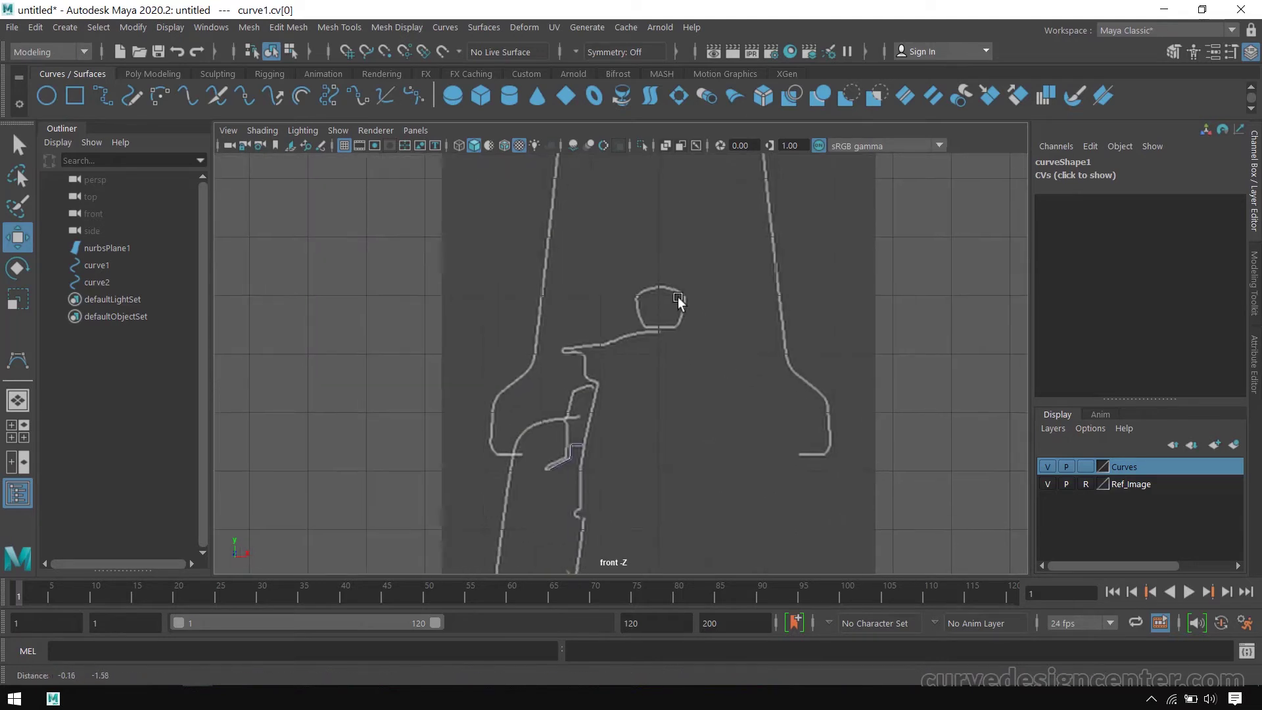
scroll(720, 405, "up", 5)
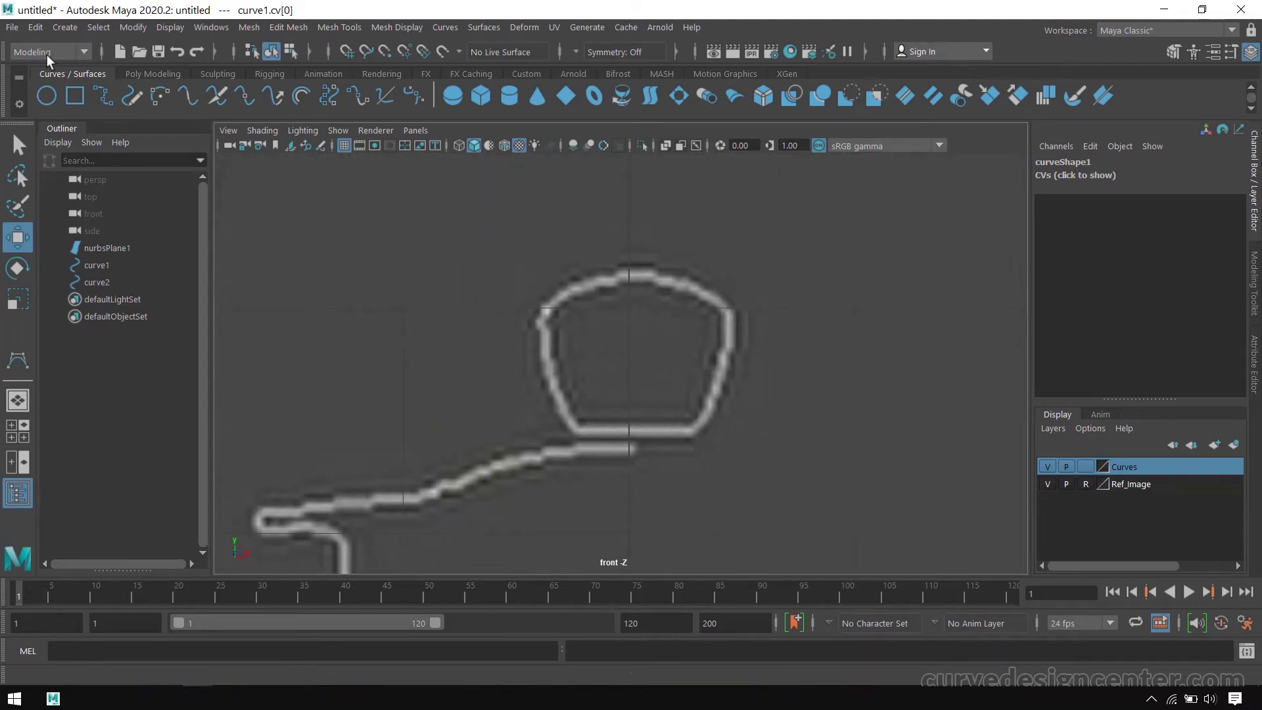
left_click(16, 360)
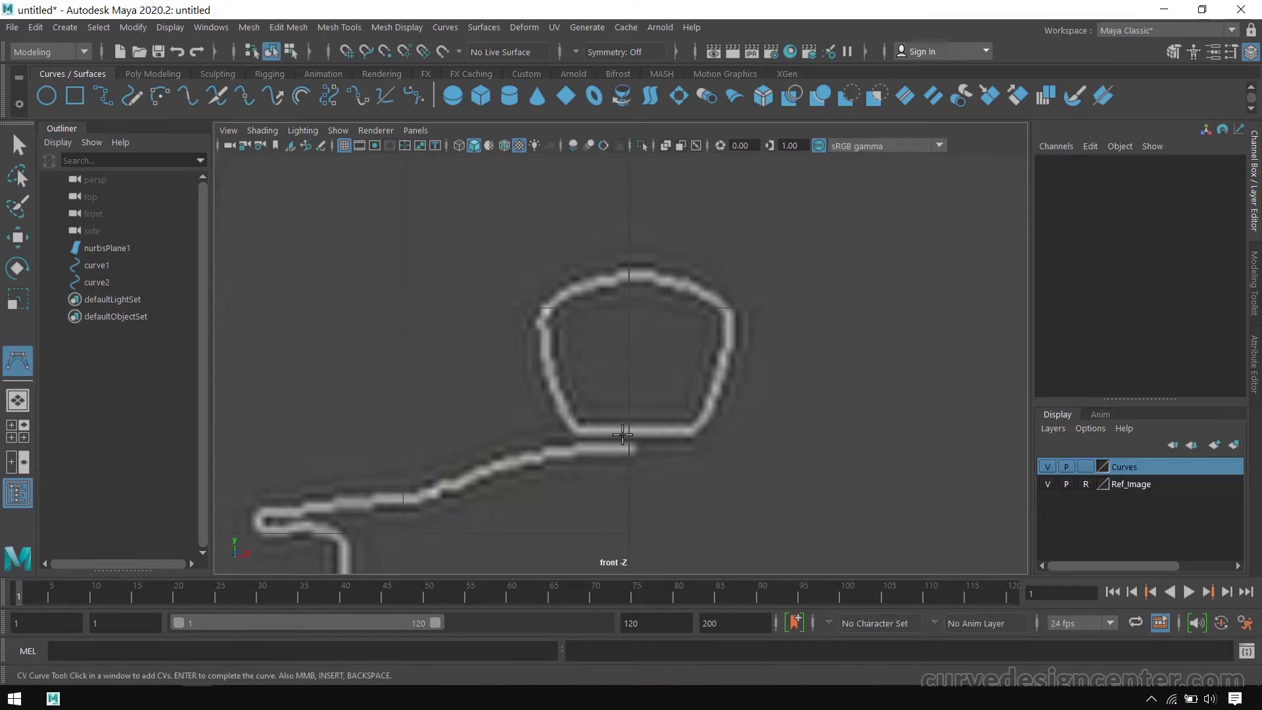
left_click(626, 431)
left_click(575, 433)
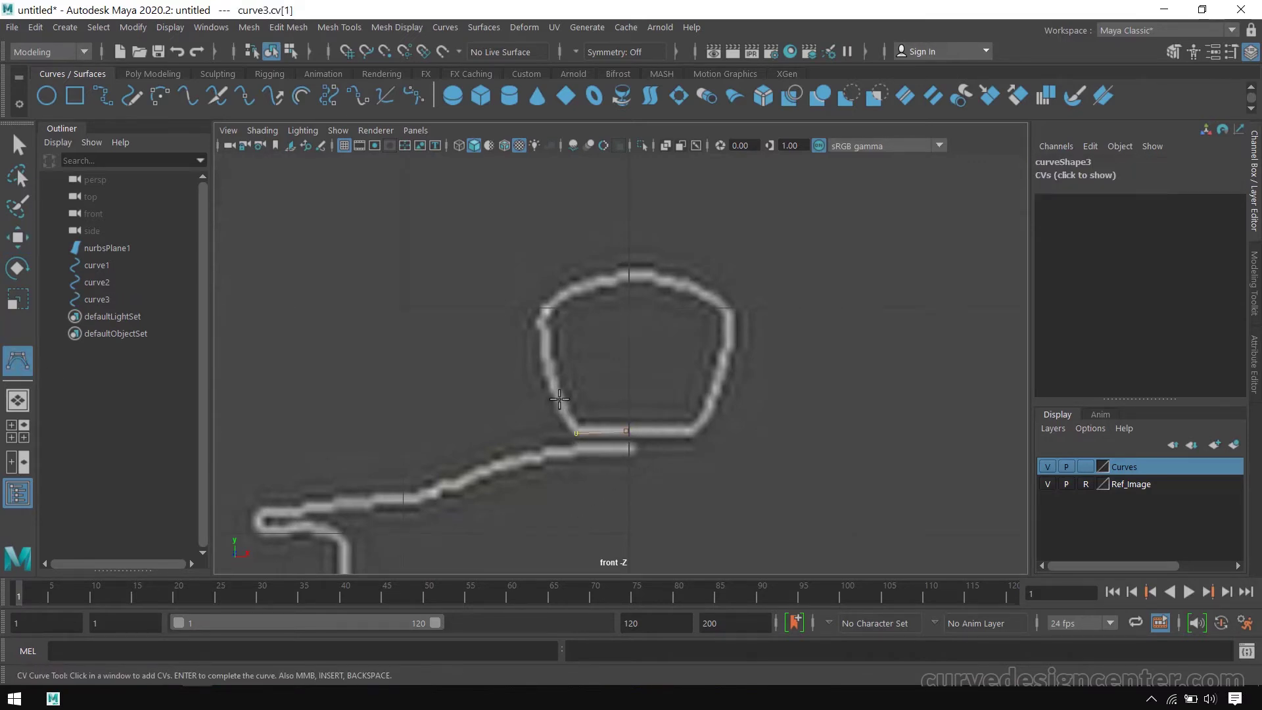
left_click(571, 424)
left_click(556, 389)
left_click(545, 345)
left_click(545, 319)
left_click(561, 293)
left_click(629, 275)
key("w")
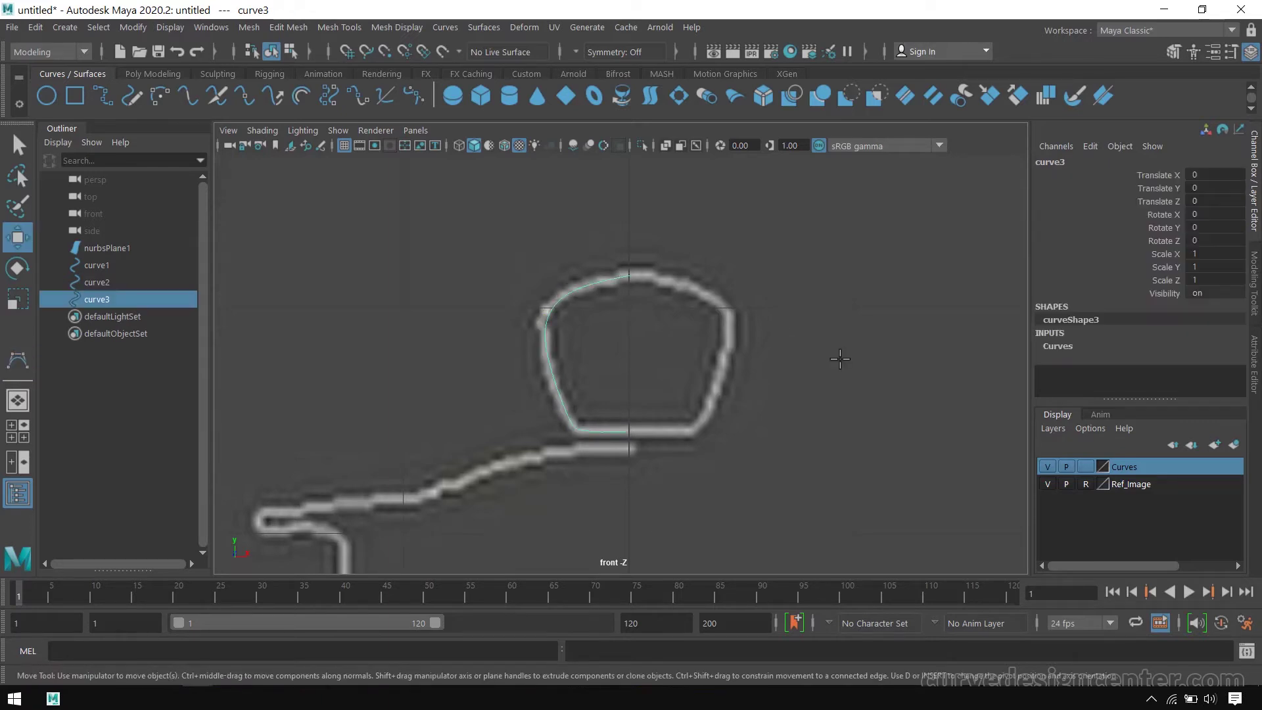
- Switch to component selection and adjust the knob curve's side CVs and bottom end CV to match the reference and centre line
left_click(294, 50)
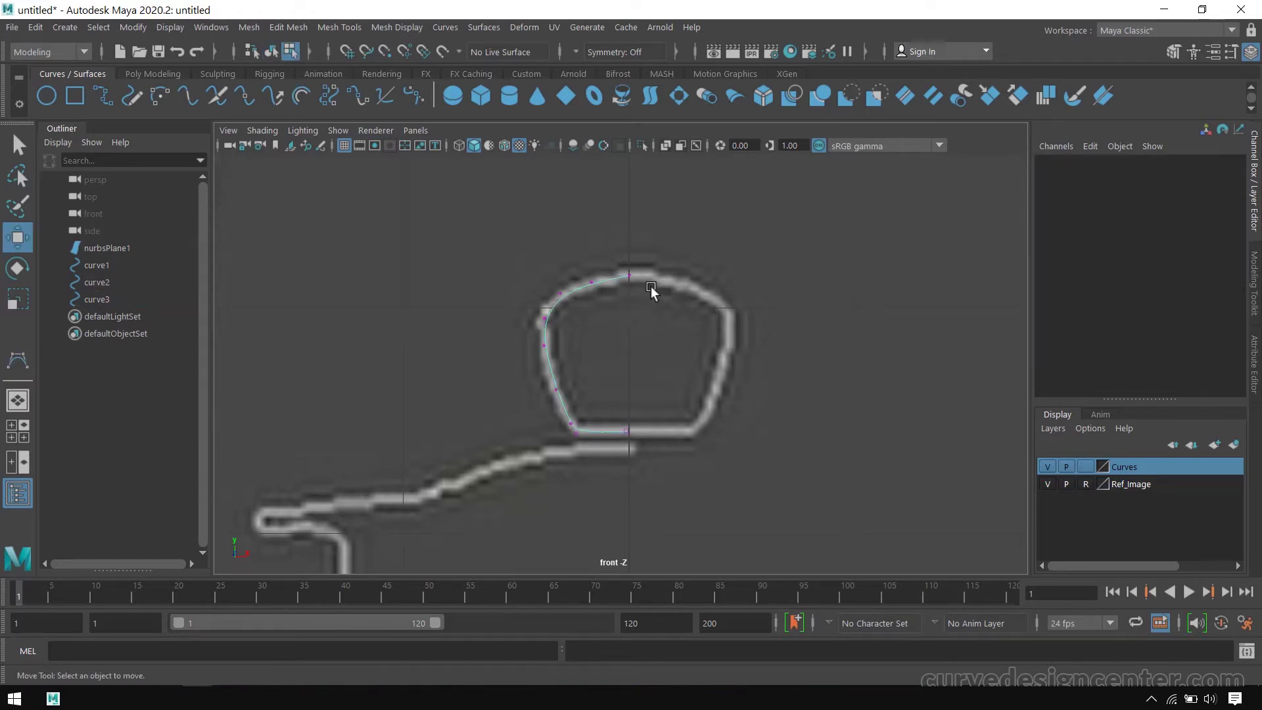
scroll(649, 281, "up", 2)
scroll(661, 339, "up", 3)
left_click(596, 298)
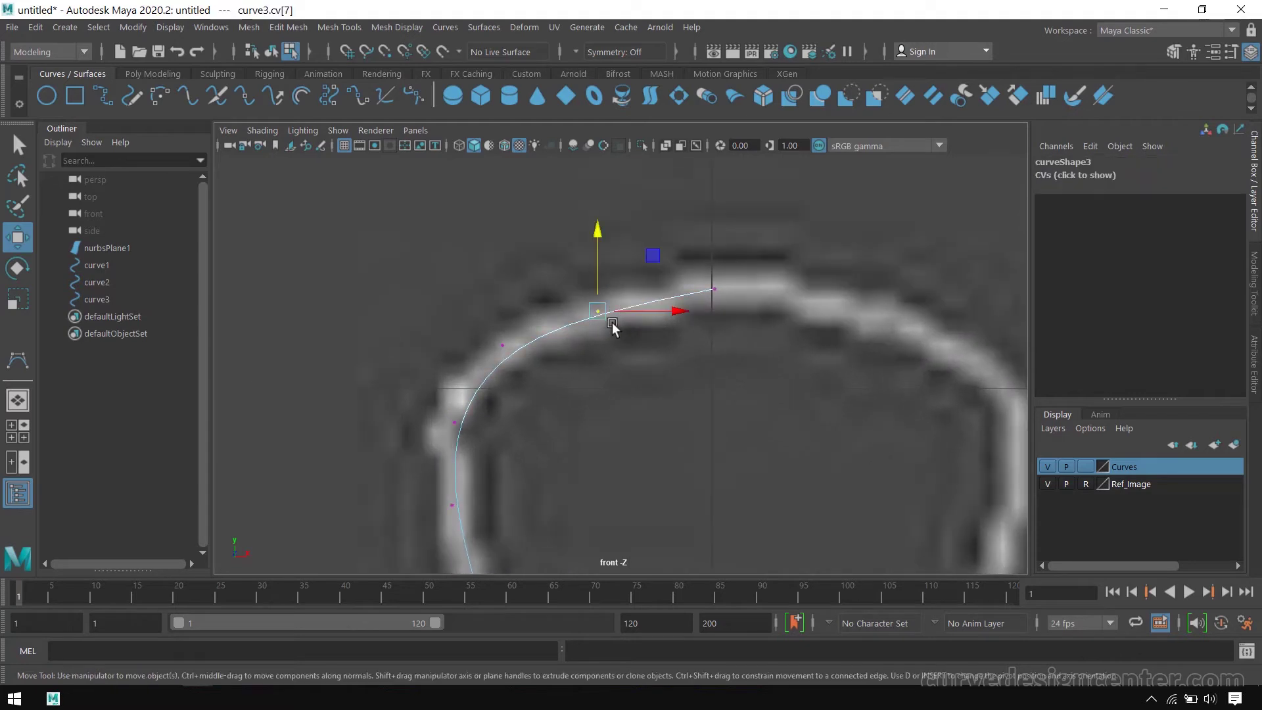
middle_click_drag(524, 473, 549, 352, "alt")
left_click(501, 282)
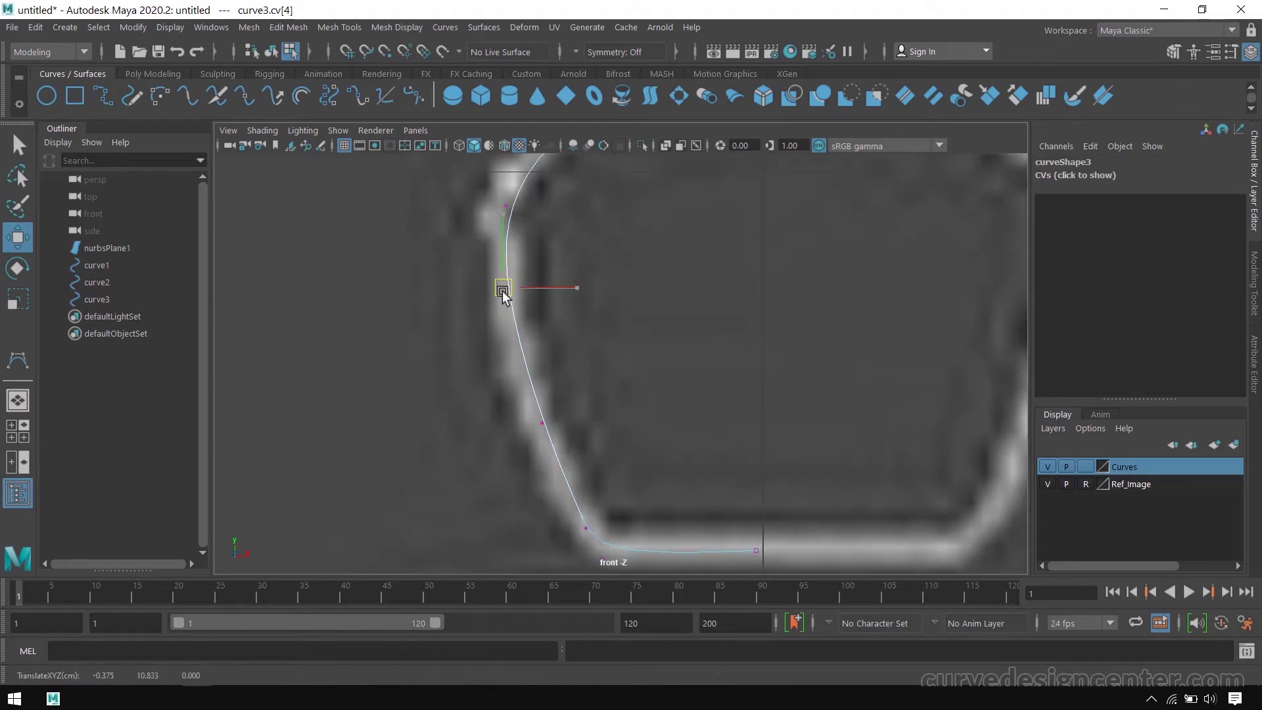
middle_click_drag(592, 480, 611, 346, "alt")
left_click_drag(618, 371, 678, 429)
left_click_drag(686, 373, 726, 422)
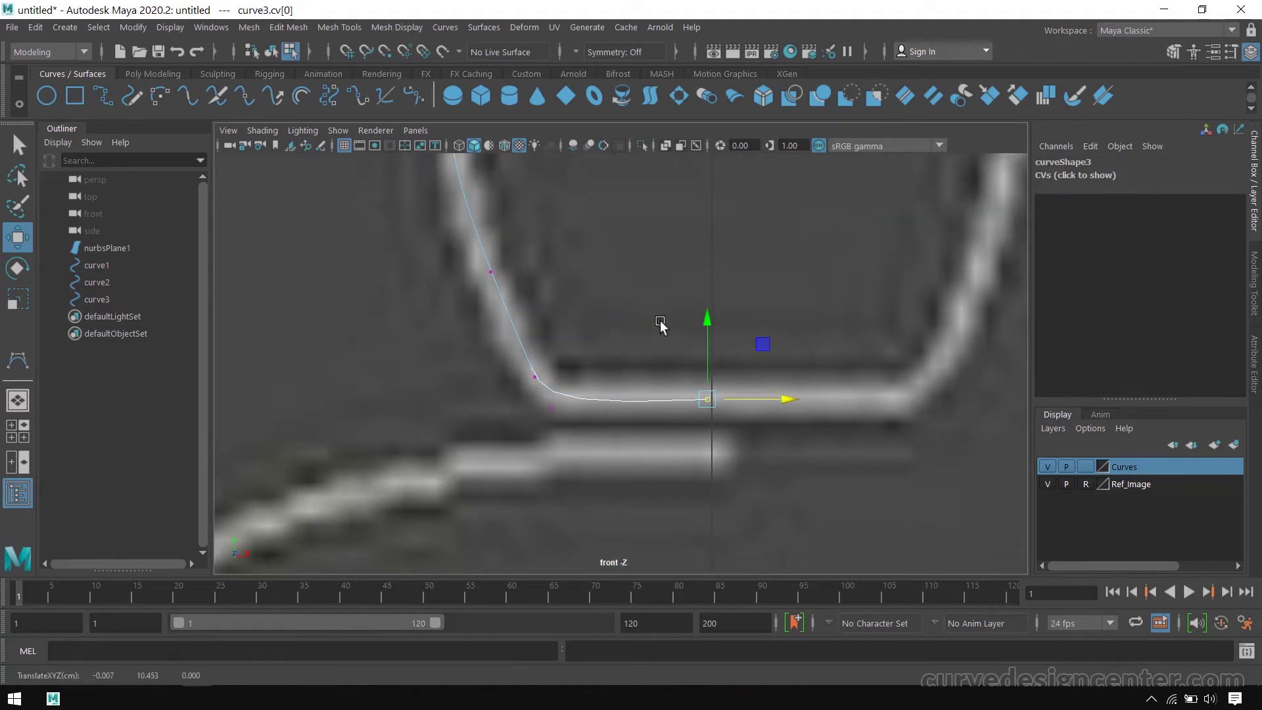
- Select the knob curve's top and bottom end CVs, set their X positions to 0, and deselect them
middle_click_drag(880, 300, 801, 371, "alt")
scroll(727, 479, "down", 5)
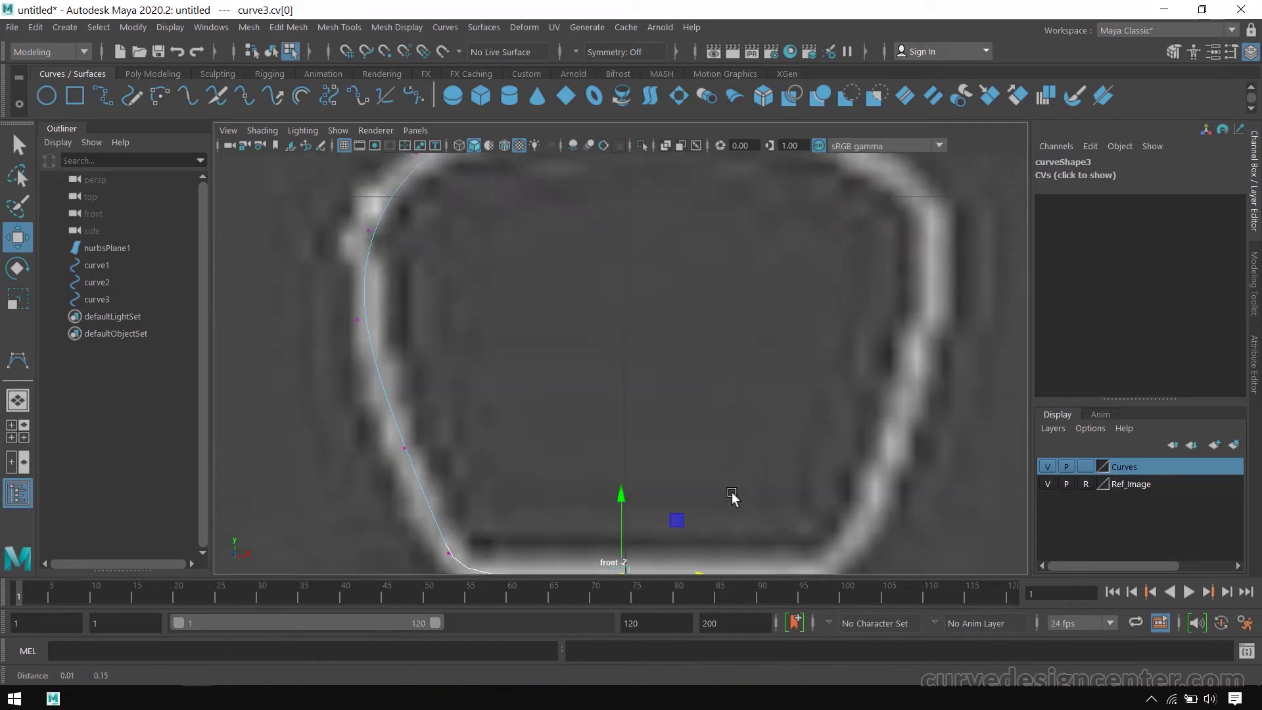
scroll(646, 355, "up", 5)
middle_click_drag(646, 358, 753, 364, "alt")
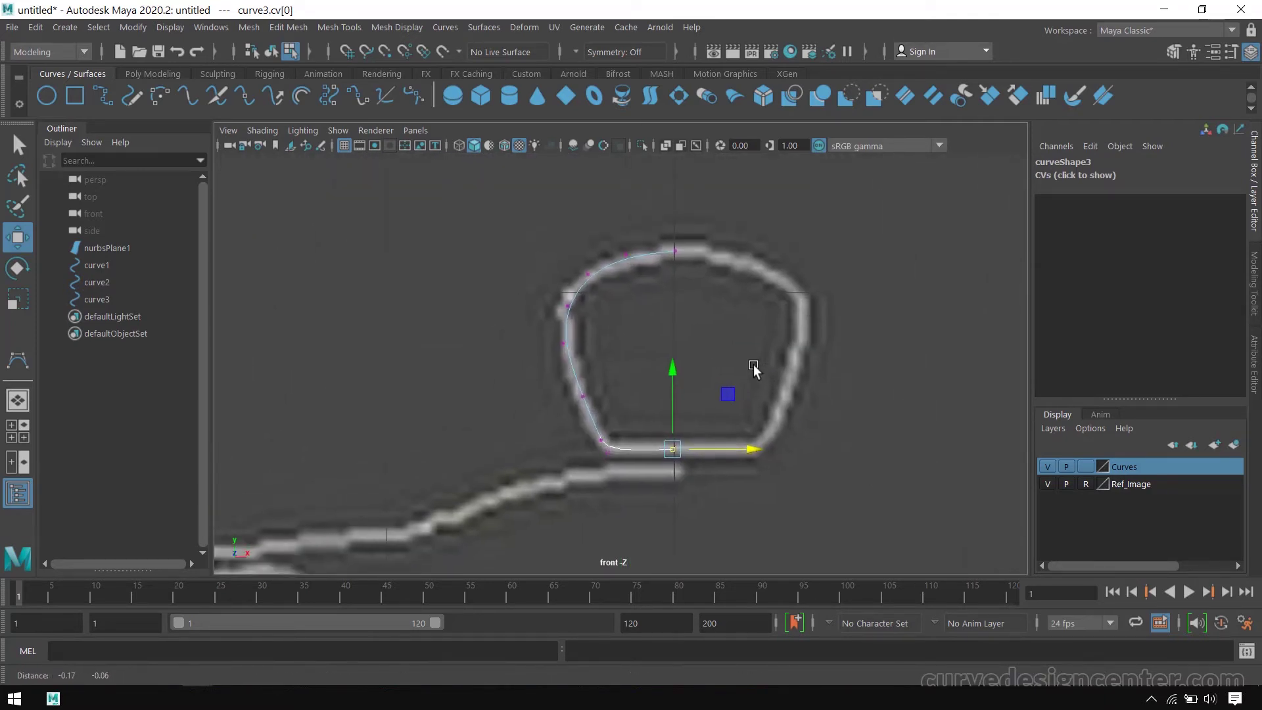
left_click_drag(672, 243, 687, 274, "shift")
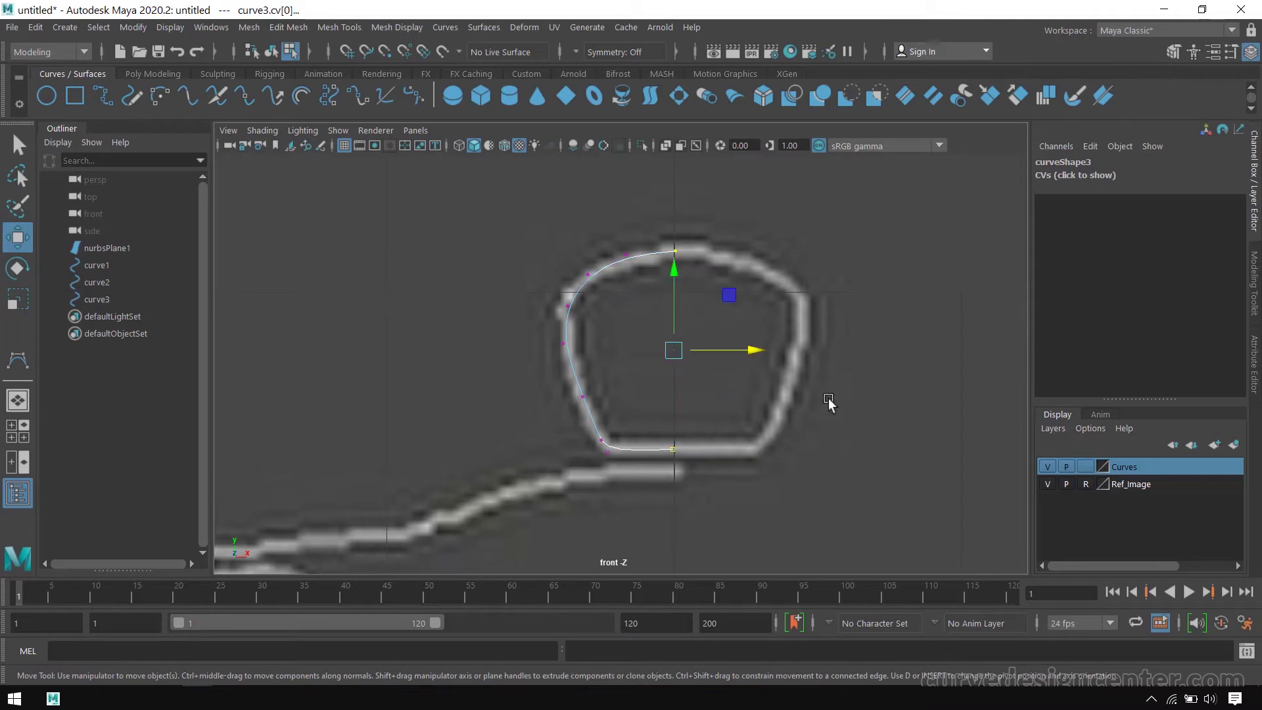
left_click(1085, 174)
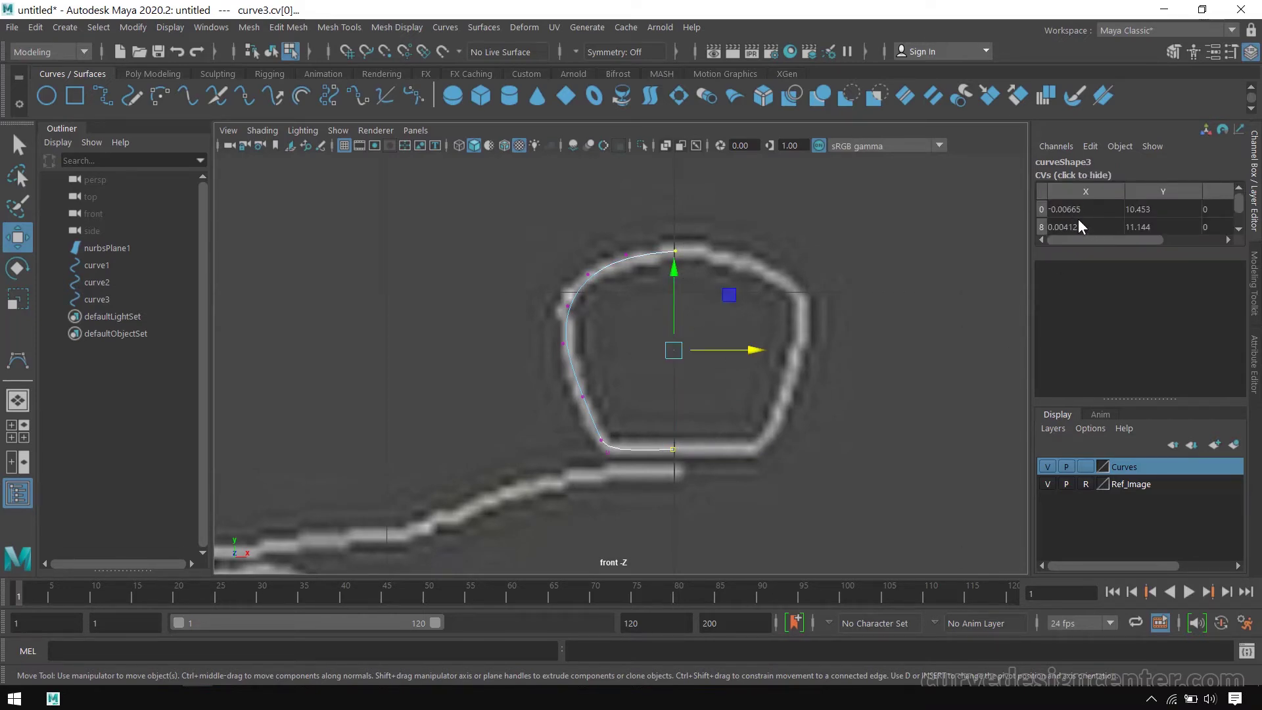
left_click(1068, 224)
type("0")
key("Return")
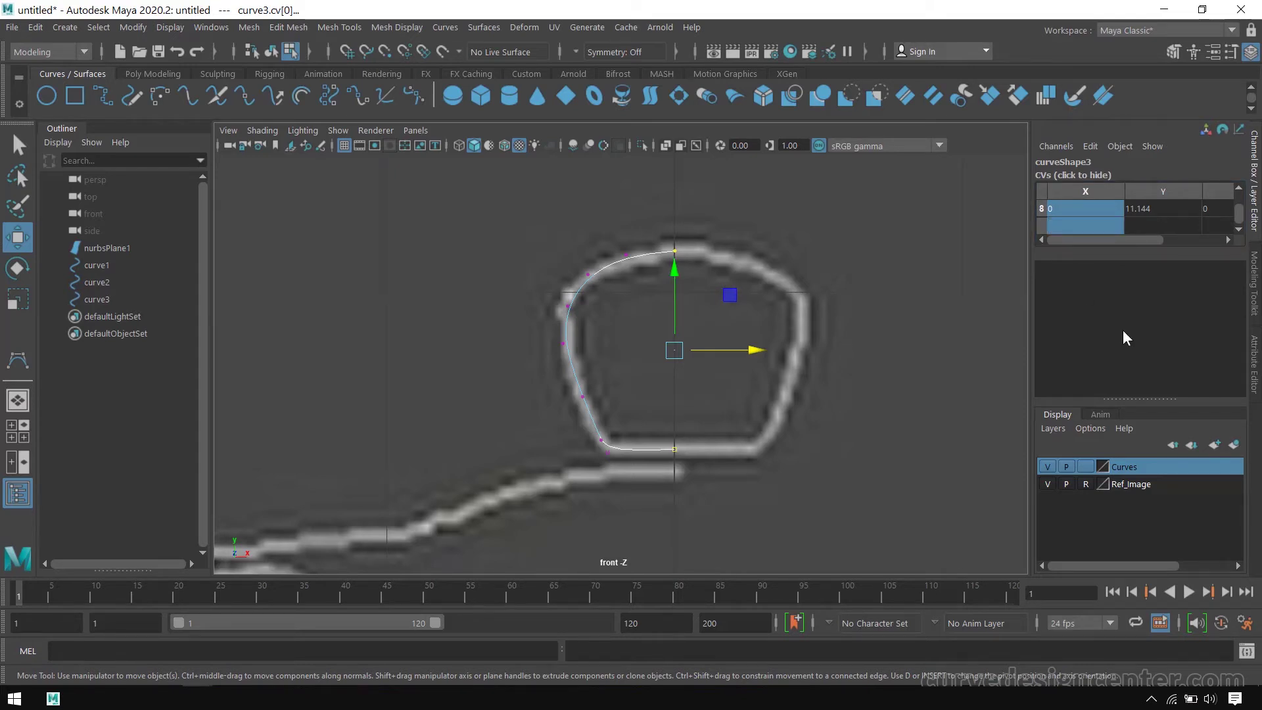
left_click(793, 262)
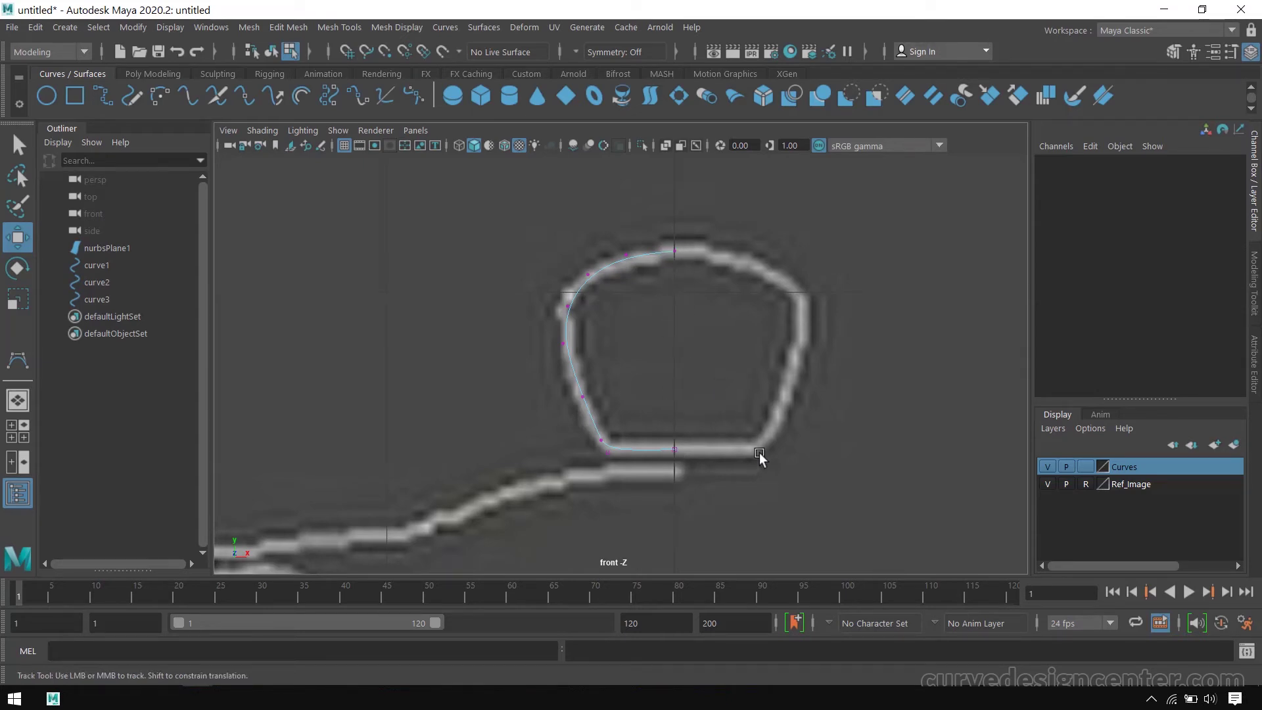
- Return to object selection mode with the knob curve selected
scroll(755, 318, "down", 5)
scroll(730, 361, "up", 4)
left_click(271, 51)
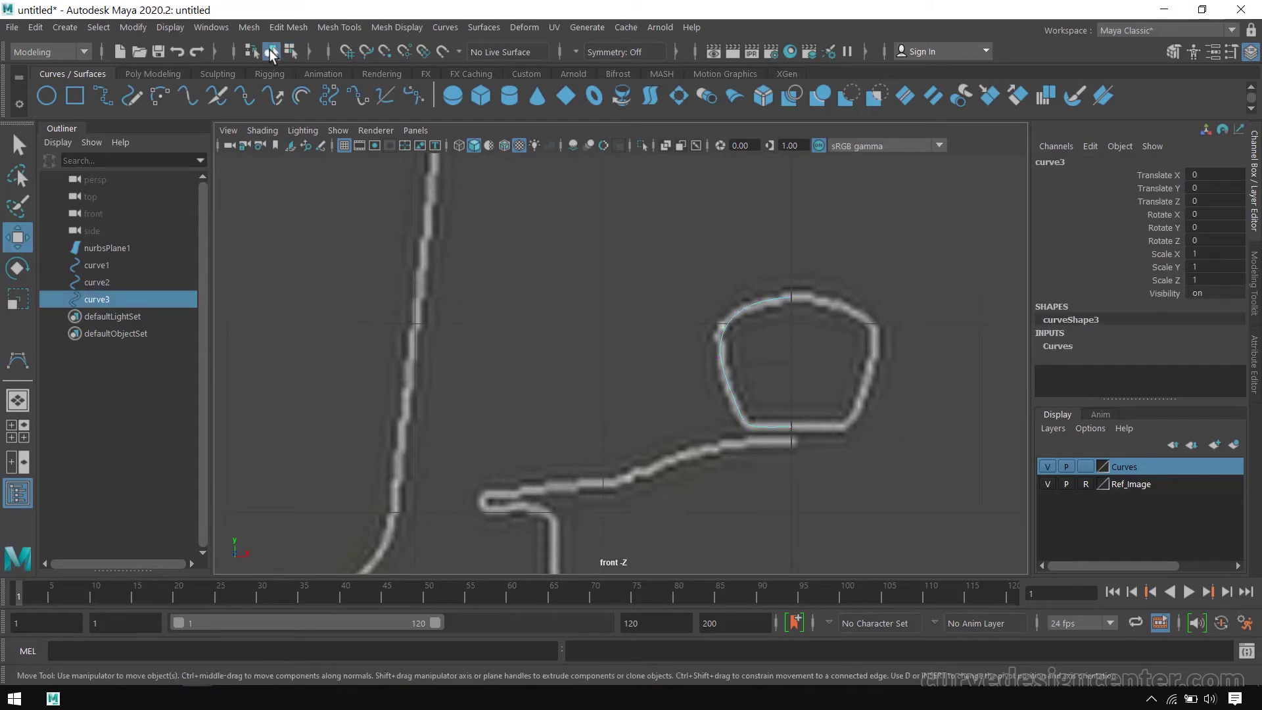
scroll(651, 397, "down", 5)
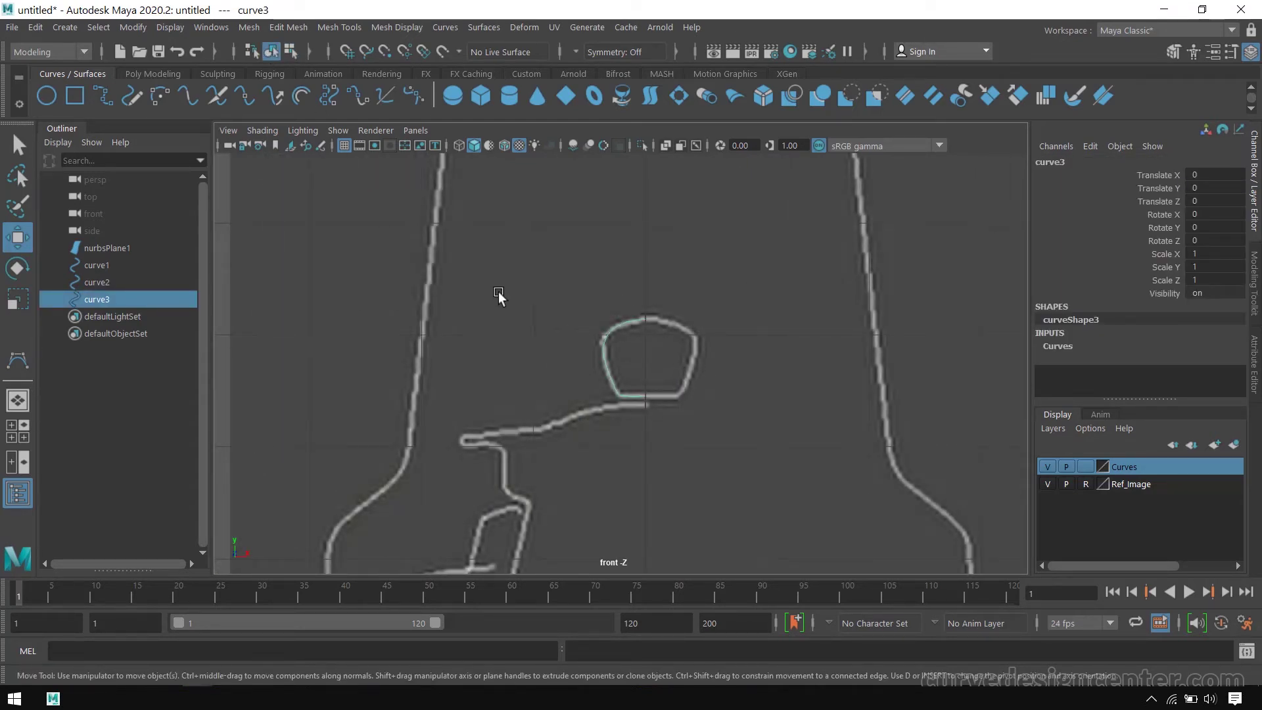
- Hide the Ref_Image layer and move the knob curve's pivot up along the centre axis to the knob's height
left_click(1047, 484)
scroll(634, 367, "down", 2)
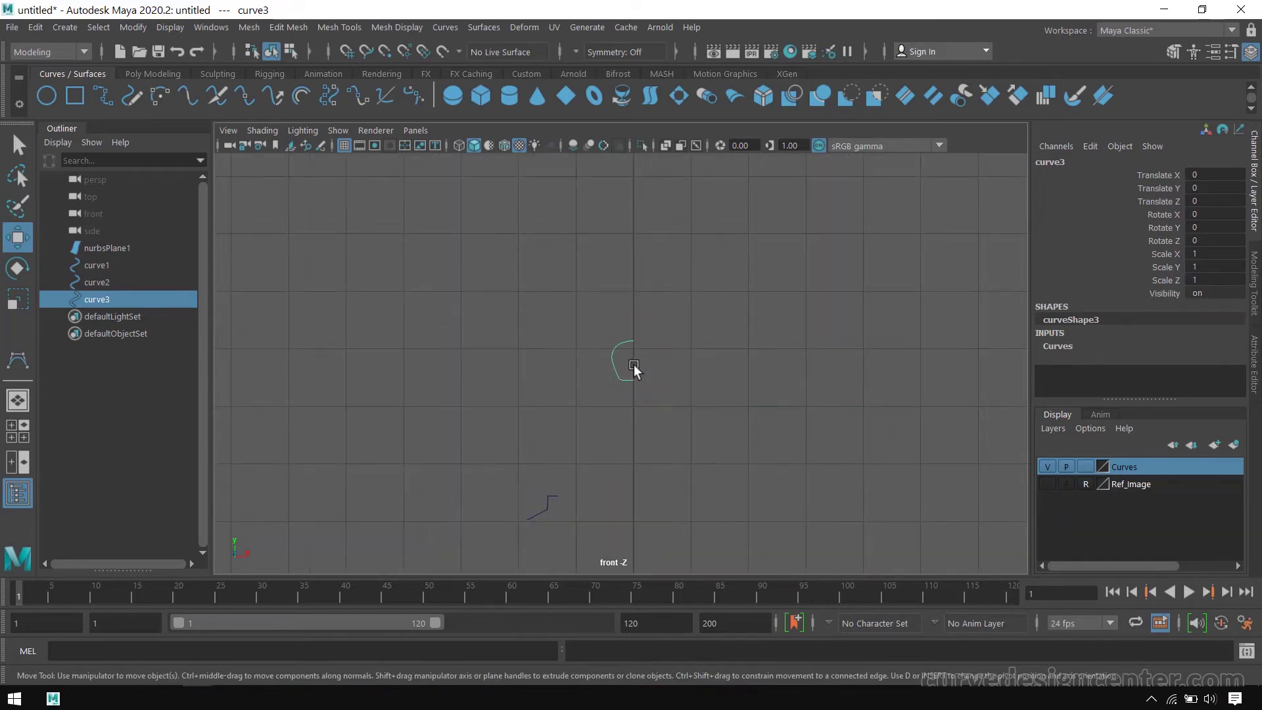
scroll(602, 341, "down", 4)
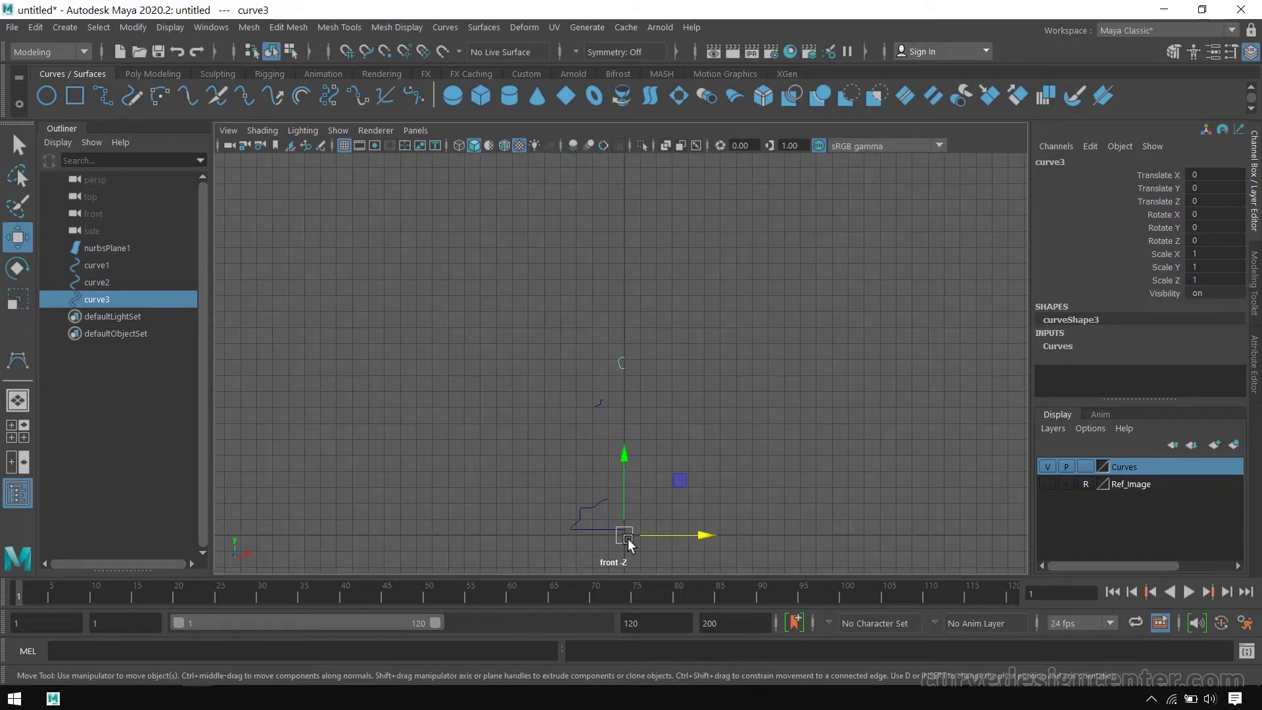
scroll(637, 338, "up", 6)
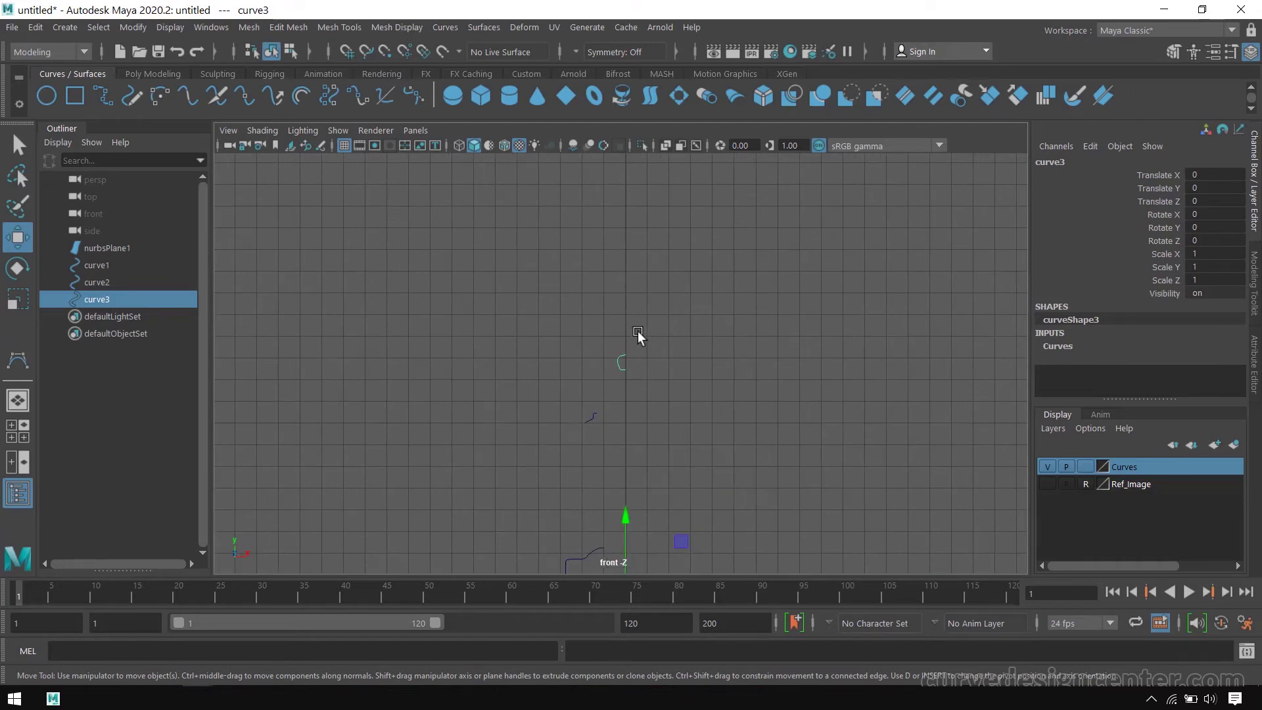
scroll(631, 369, "up", 3)
scroll(583, 282, "down", 3)
scroll(661, 353, "down", 3)
key("d")
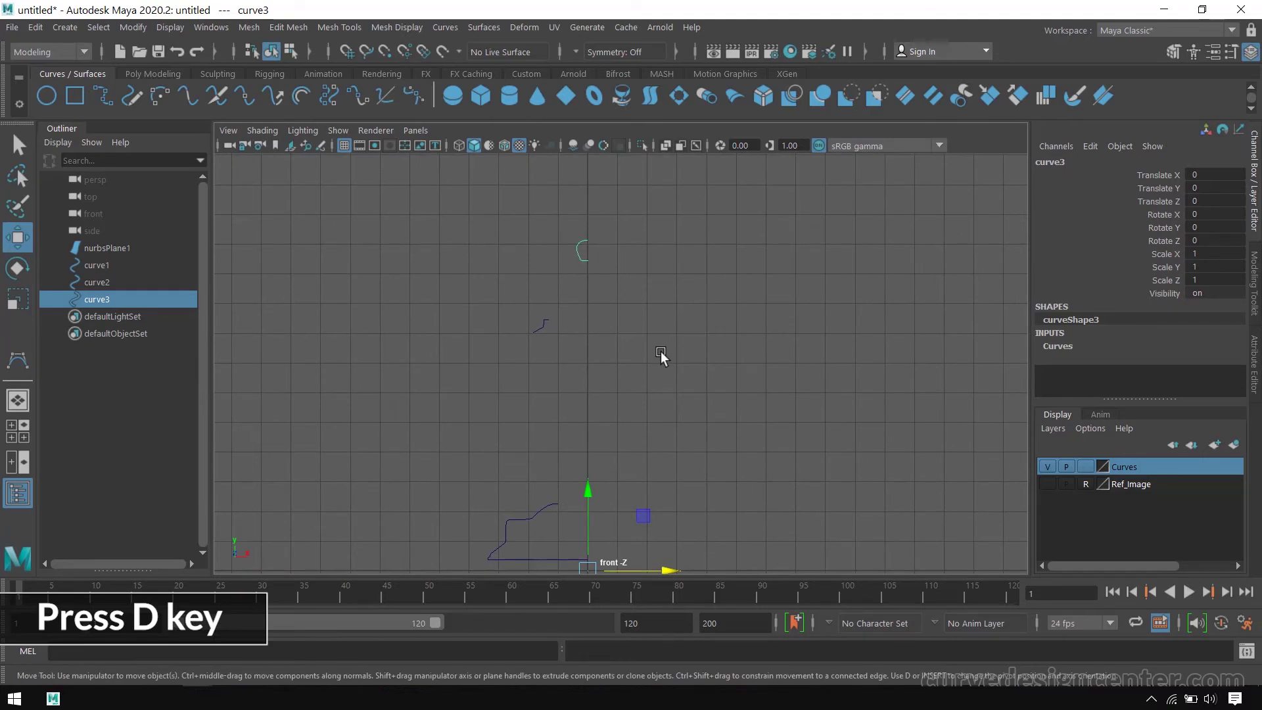
key("d")
left_click_drag(590, 511, 595, 183)
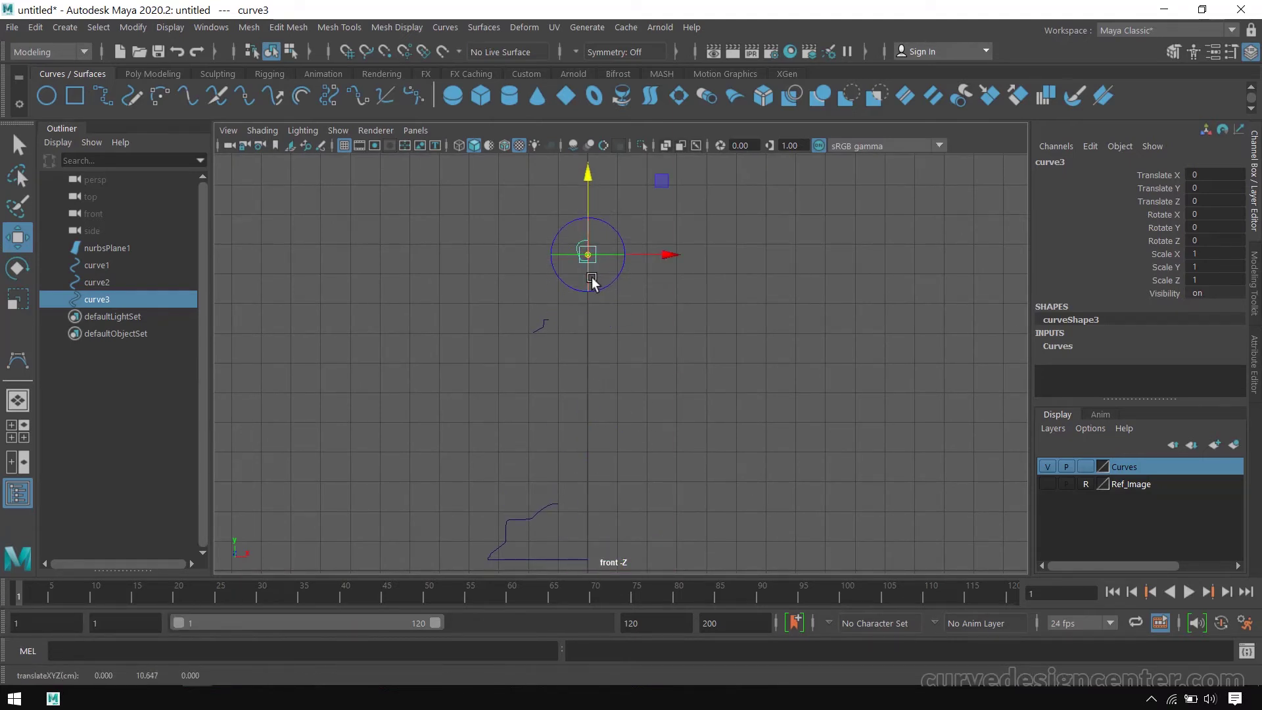
key("d")
middle_click_drag(681, 236, 682, 428, "alt")
scroll(683, 428, "up", 5)
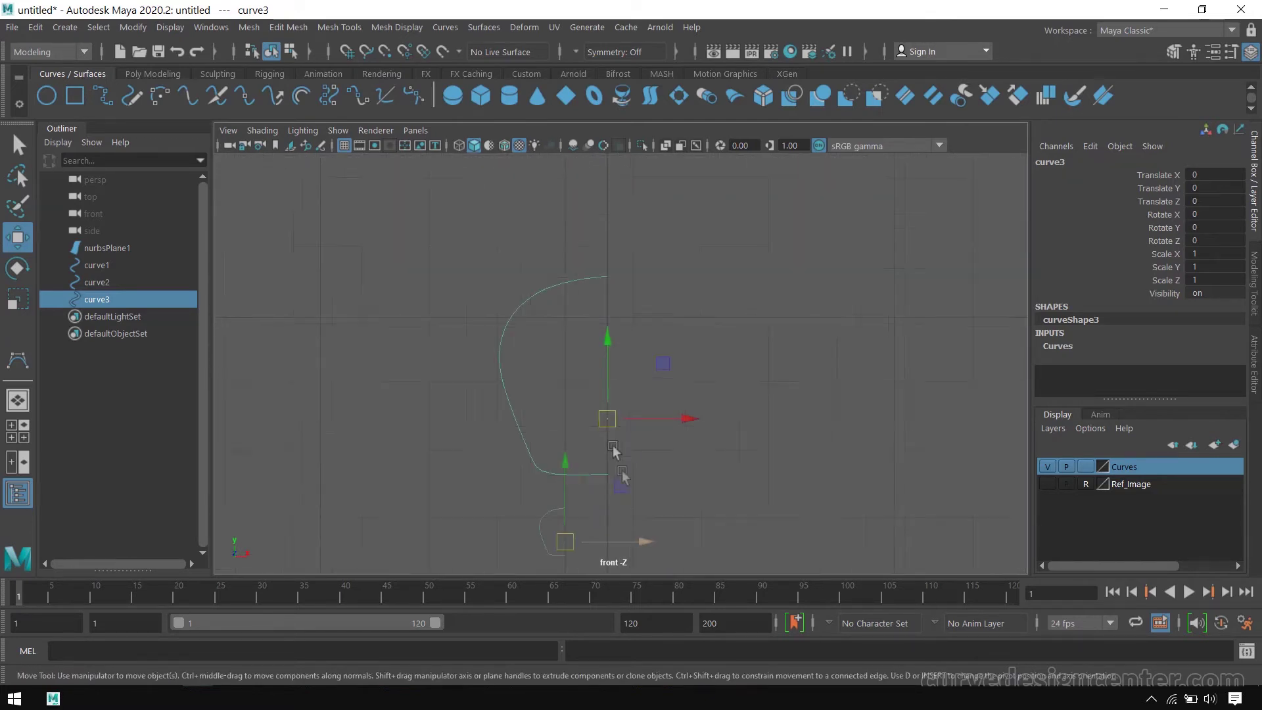
- Bring up the Duplicate Special options for the knob curve and reset them to their default settings
left_click(36, 28)
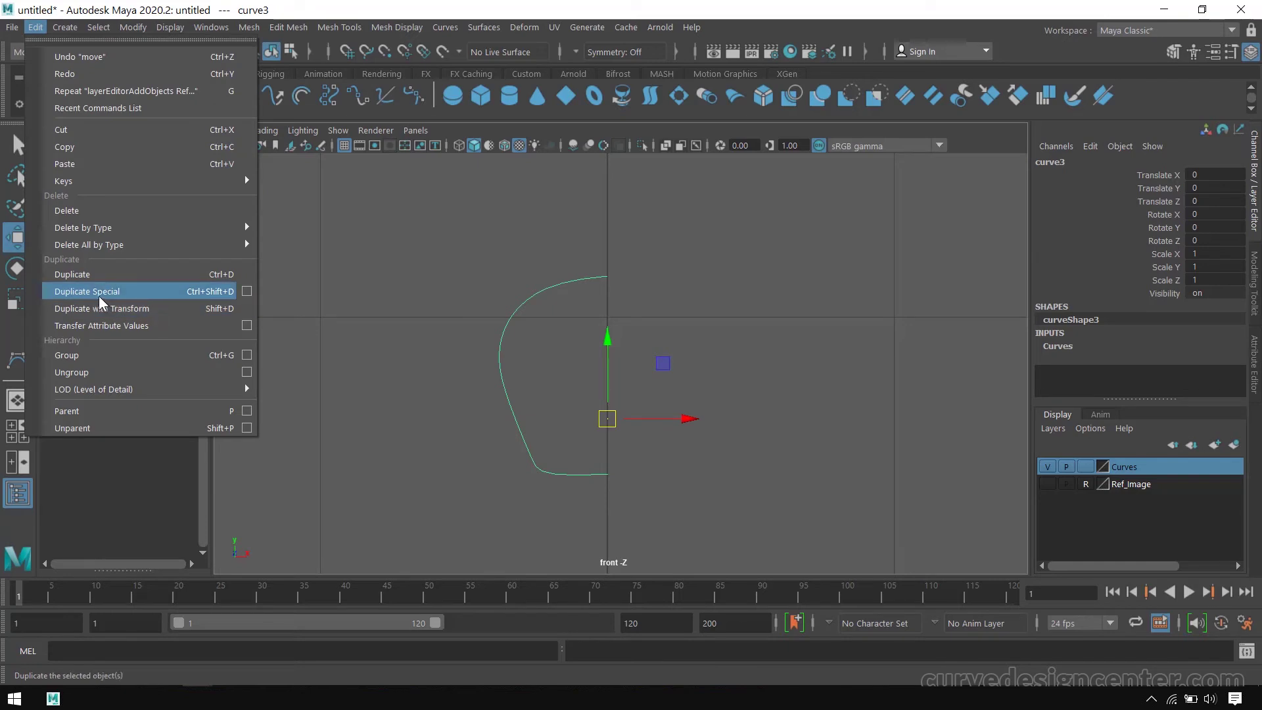
left_click(247, 291)
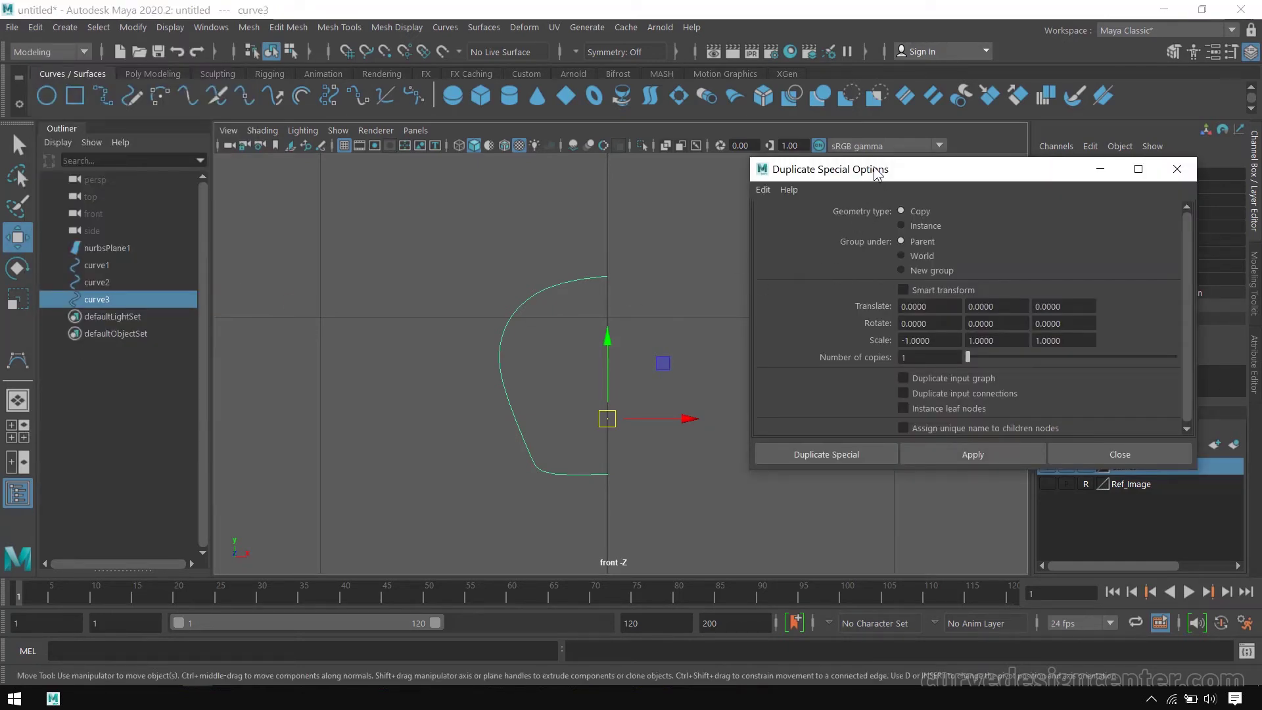
left_click_drag(875, 174, 893, 143)
left_click(780, 156)
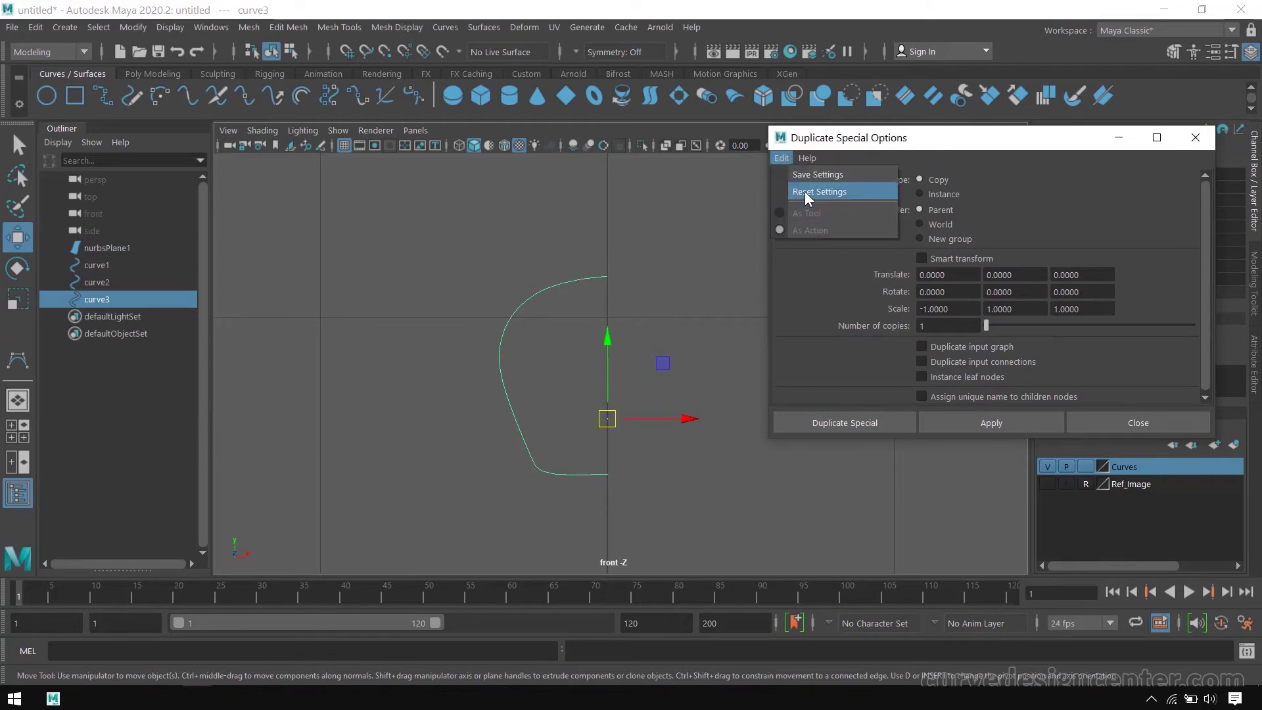
left_click(805, 191)
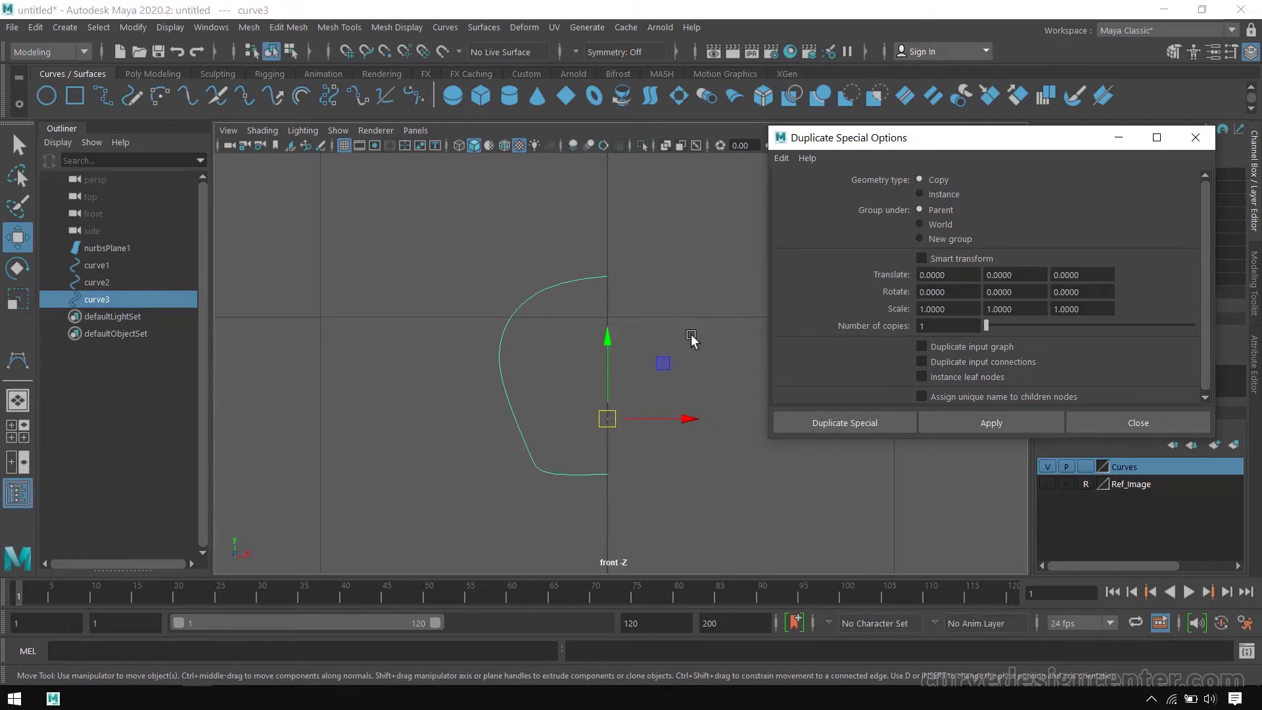
- Set the duplicate's X scale to -1, create the mirrored half of the knob curve, and close the options
left_click(957, 307)
key("Return")
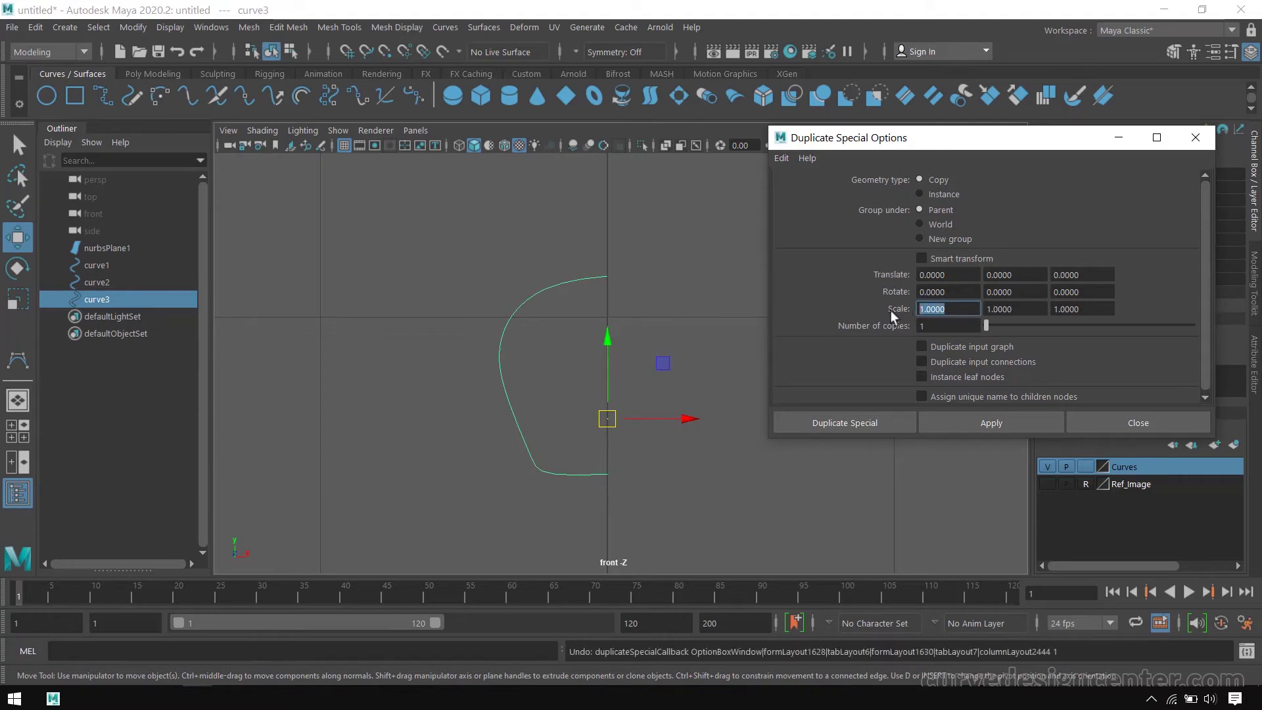
type("-1")
left_click(1012, 424)
left_click(1121, 421)
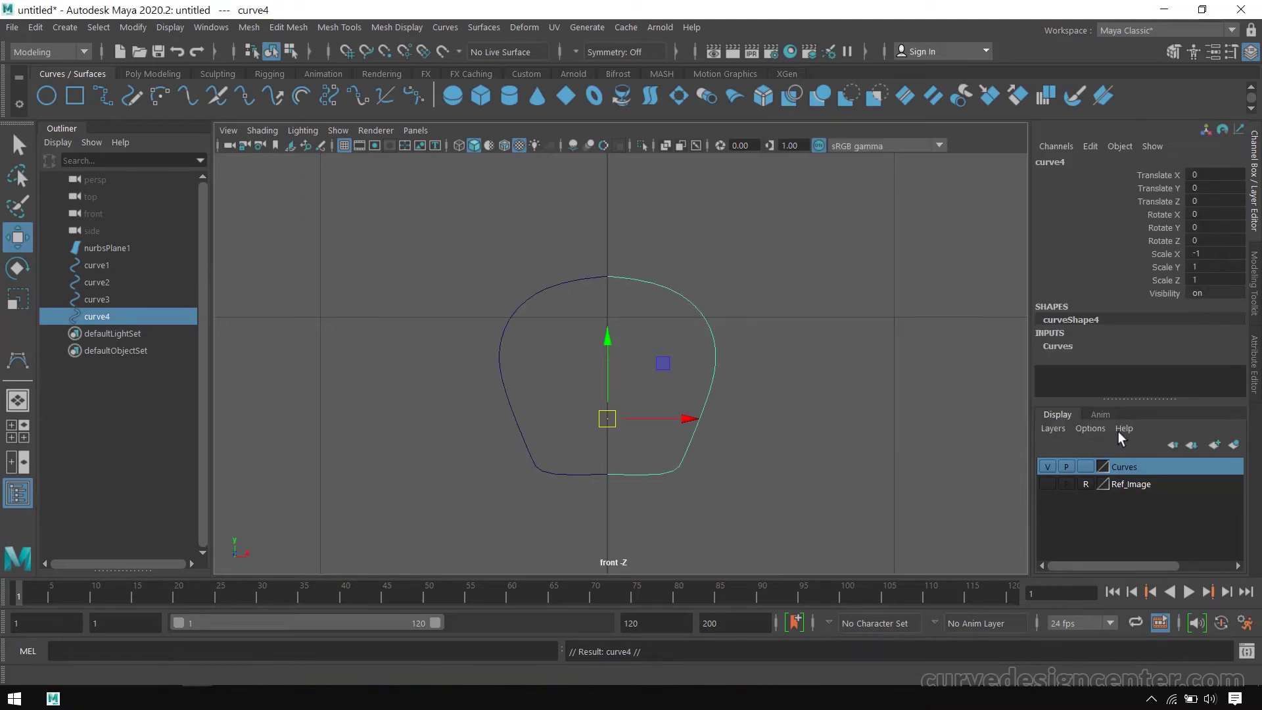
- Select both halves of the knob outline and attach them into one curve with Attach Curves
left_click(769, 282)
left_click_drag(709, 277, 673, 329)
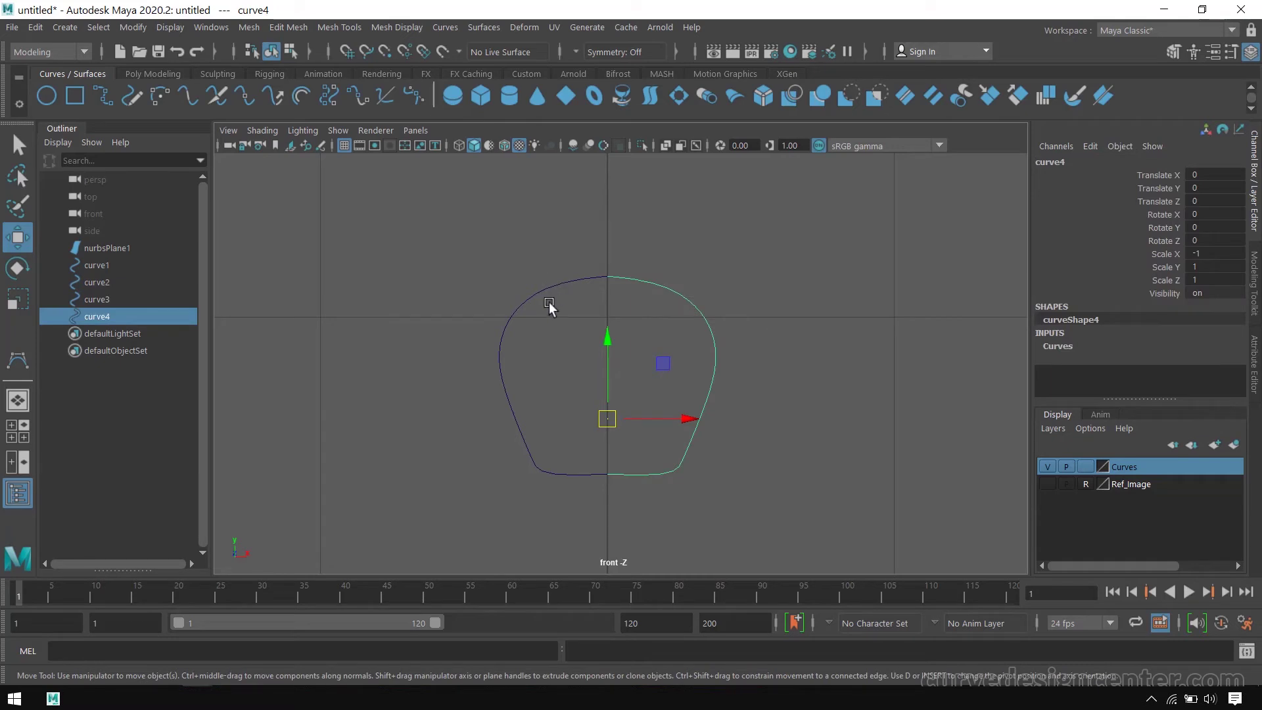
left_click(444, 28)
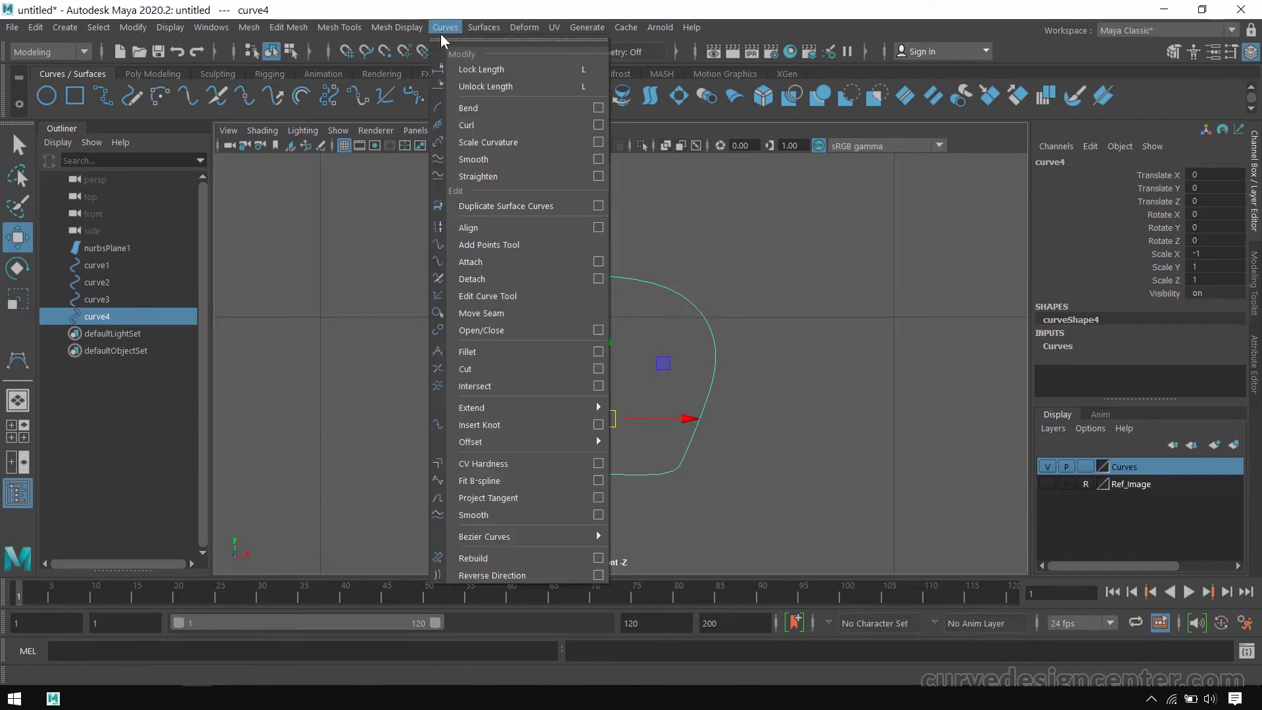
left_click(491, 574)
left_click(540, 244)
left_click_drag(541, 244, 655, 309)
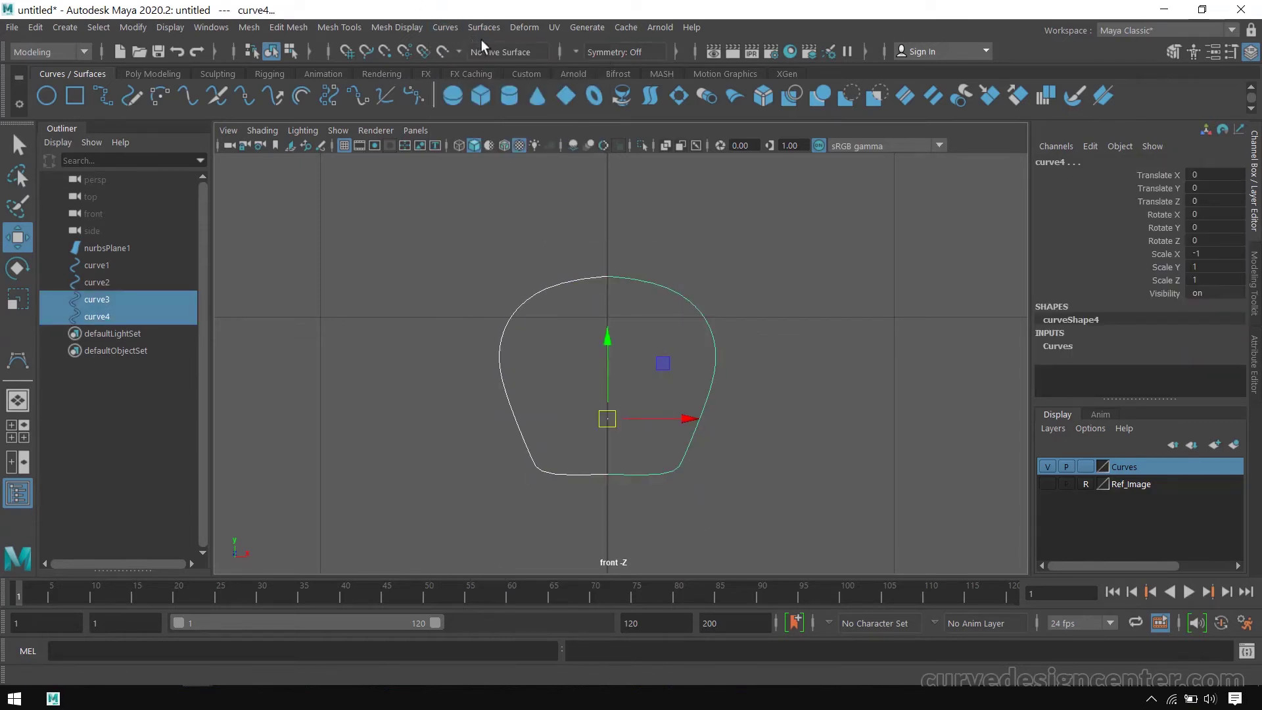
left_click(454, 27)
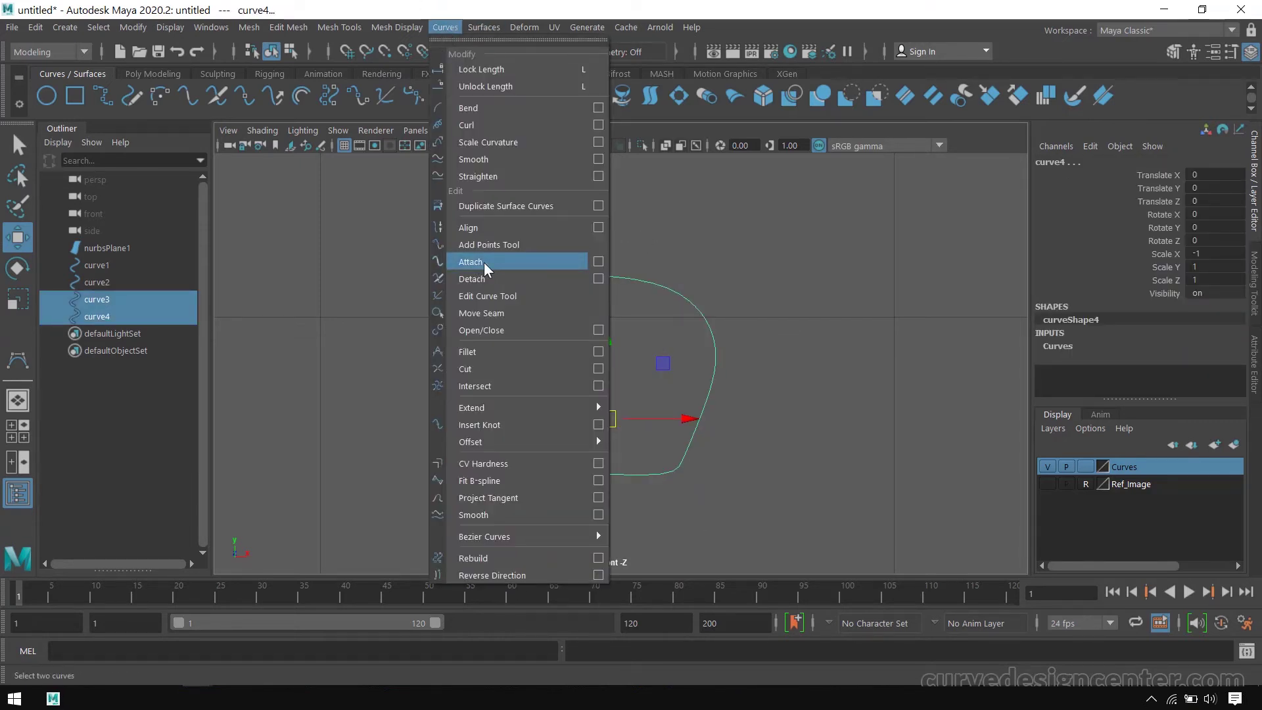
left_click(596, 262)
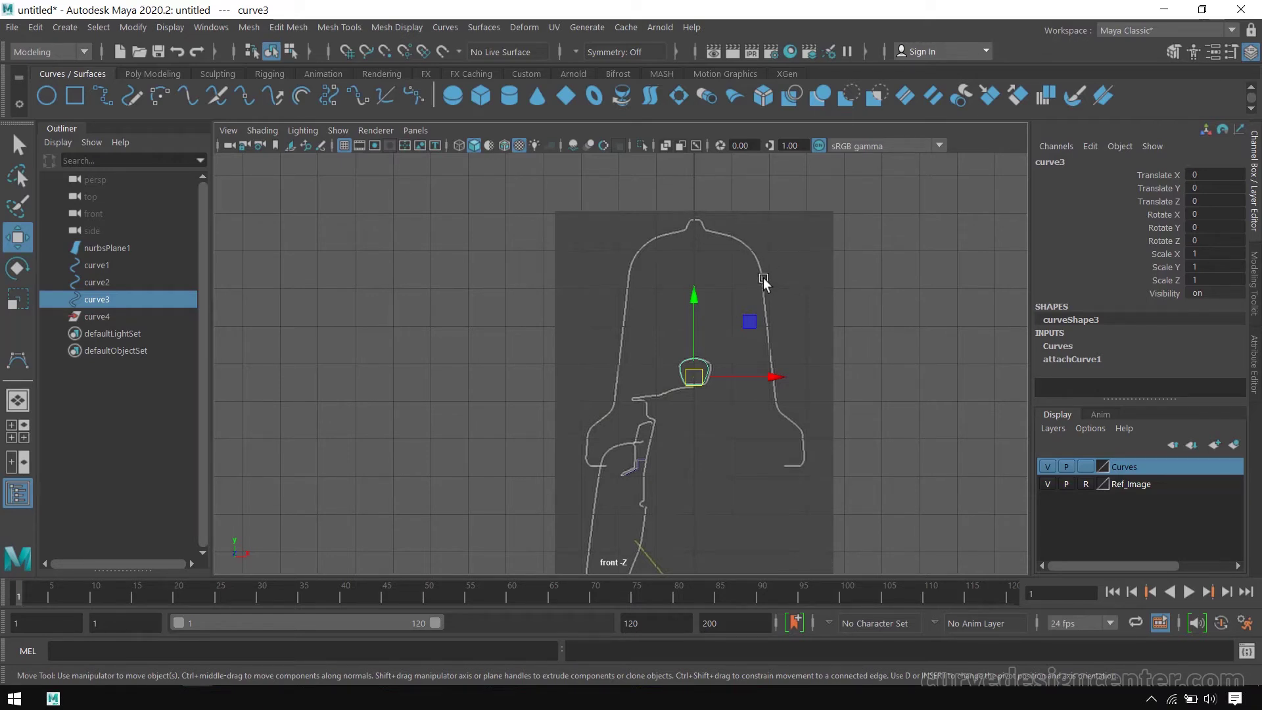
- Frame the attached knob curve, delete all construction history in the scene, and deselect the curve
key("f")
left_click(703, 250)
left_click(633, 320)
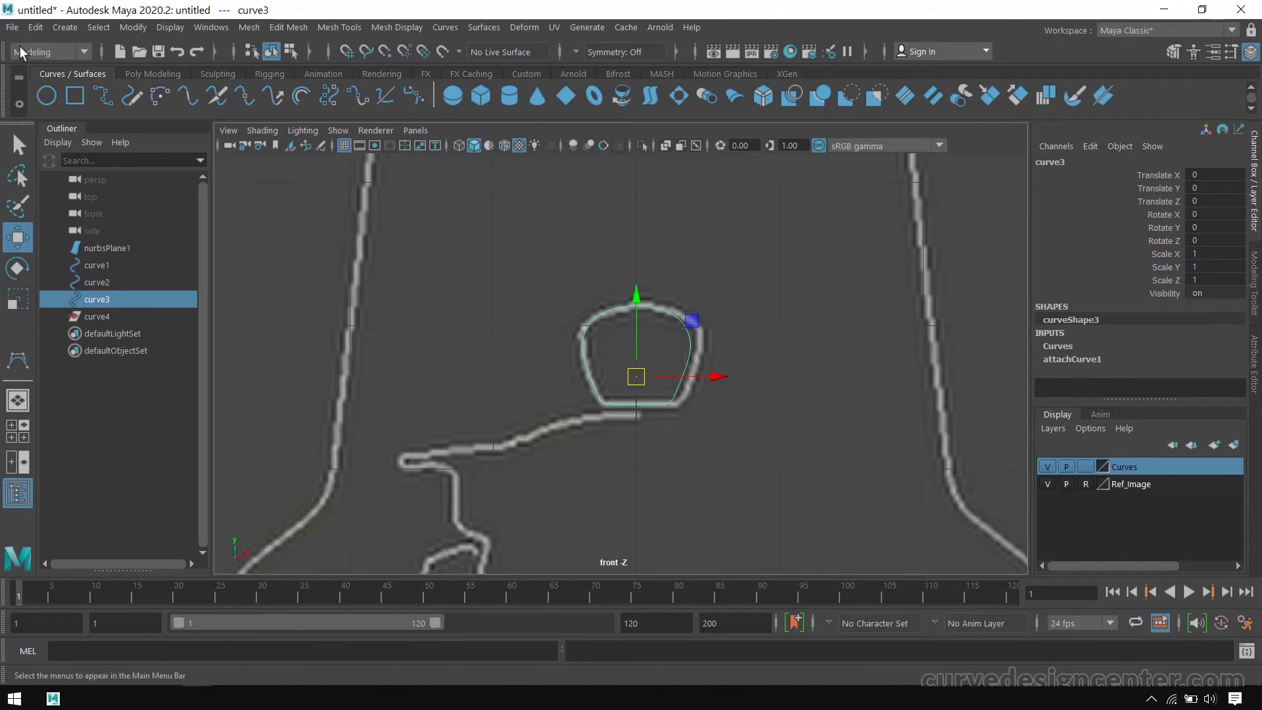
left_click(37, 27)
mouse_move(132, 244)
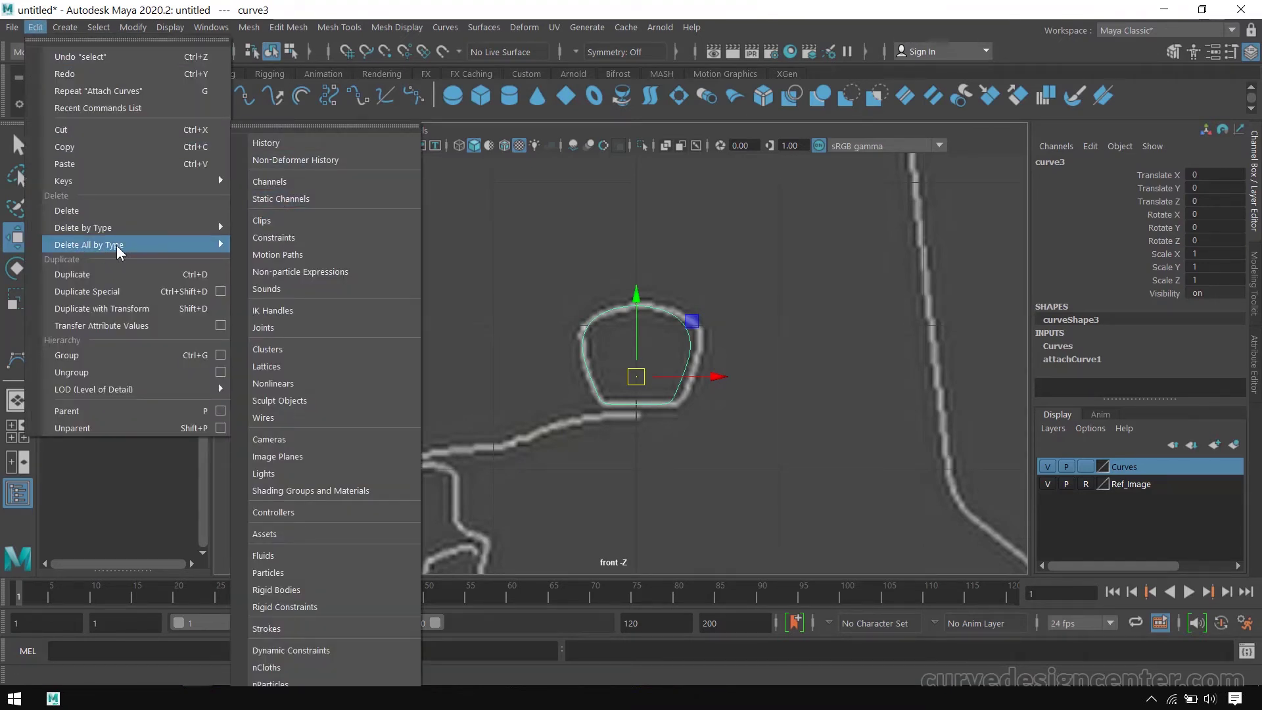
left_click(317, 144)
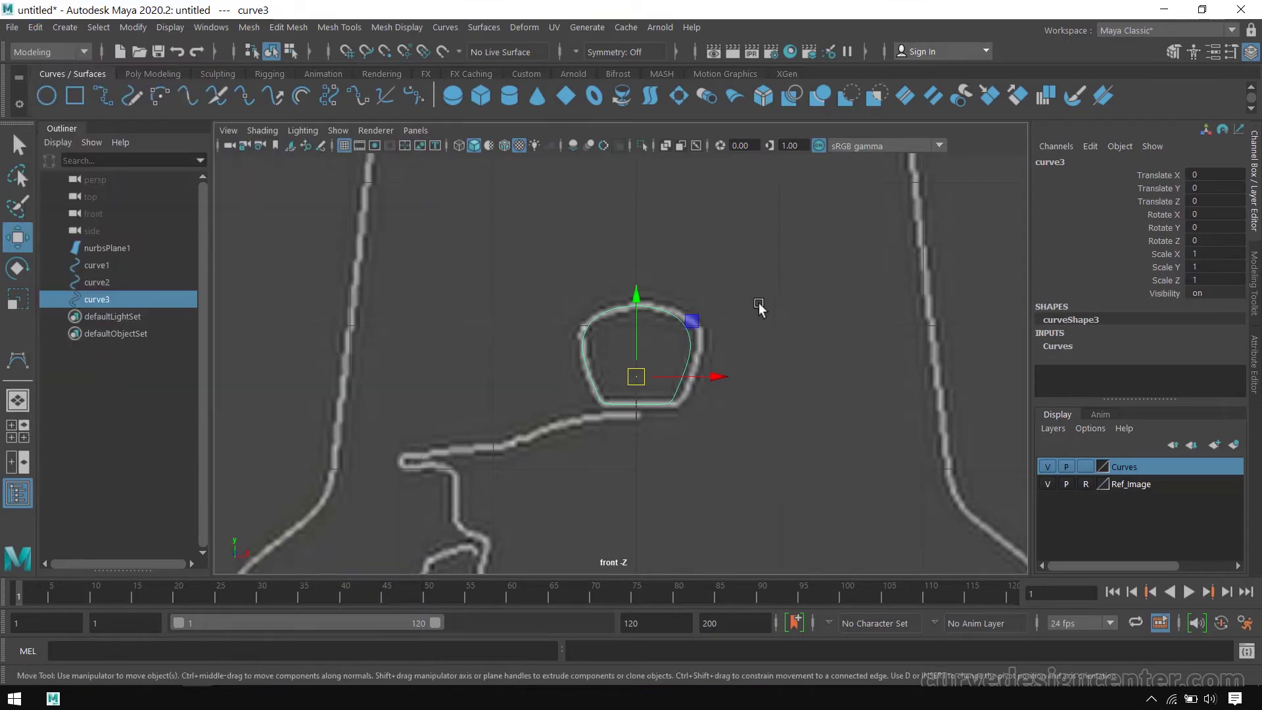
left_click(696, 500)
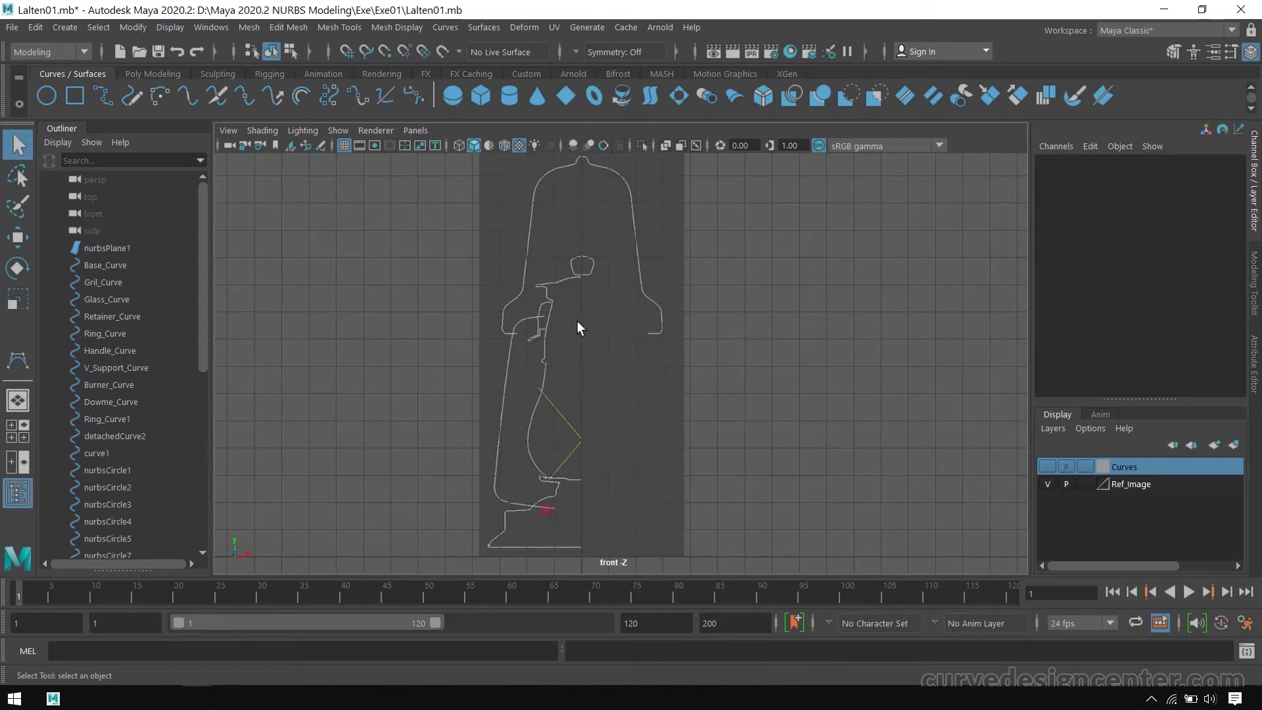
- Show the Curves layer and hide the Ref_Image layer in the Lalten01.mb scene
left_click(1048, 467)
left_click(1048, 484)
left_click(404, 490)
- Examine the lower lantern profiles by selecting the base, burner and glass curves in turn and checking the curve list
left_click(542, 531)
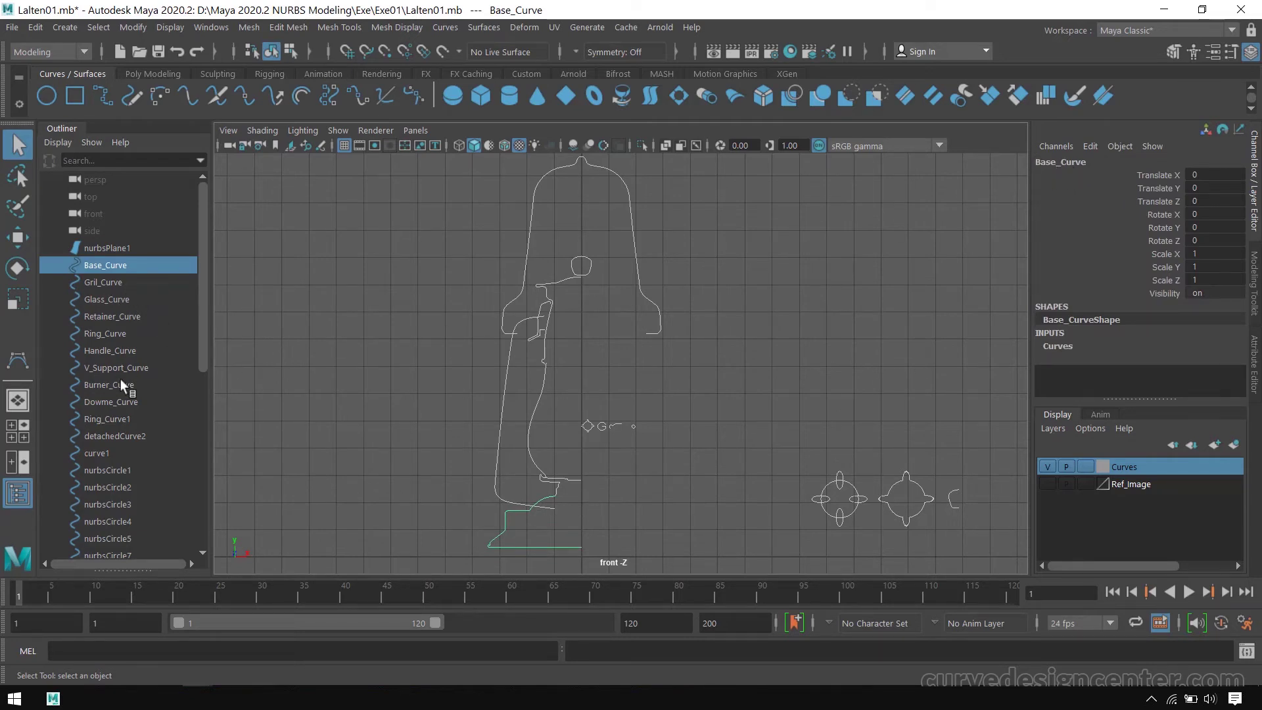
scroll(121, 392, "down", 5)
scroll(117, 419, "up", 4)
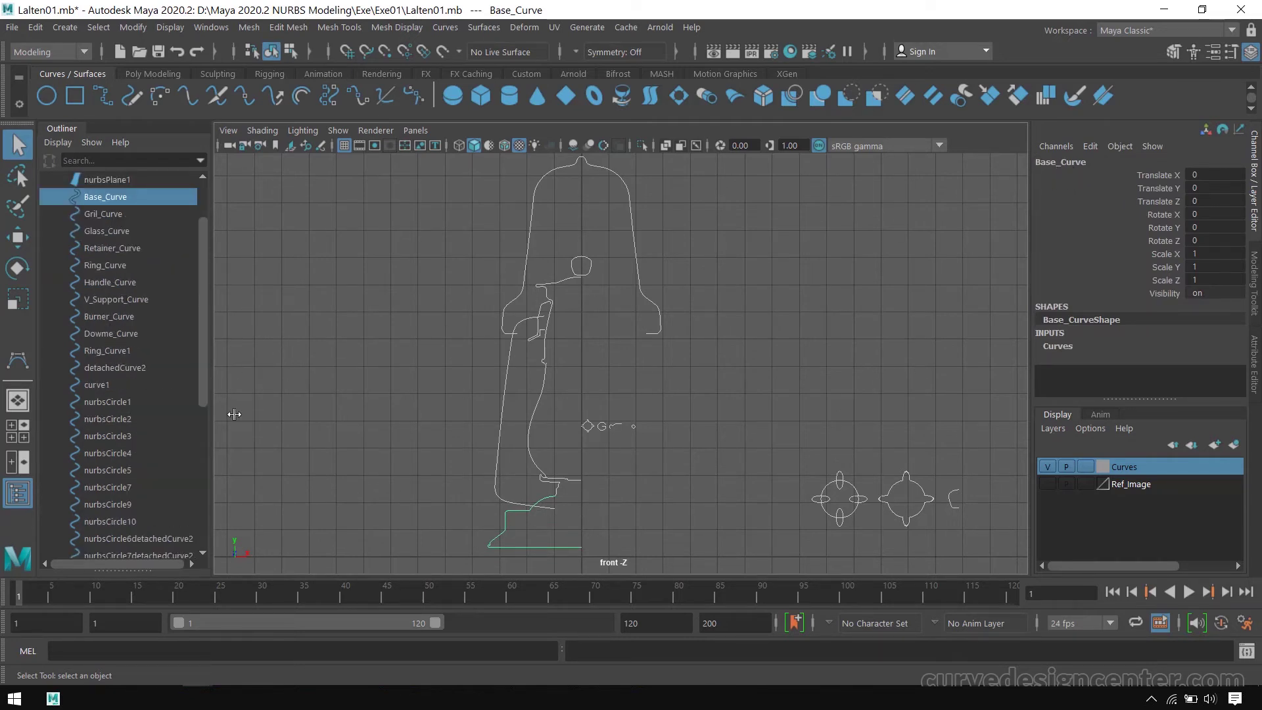
scroll(564, 490, "up", 5)
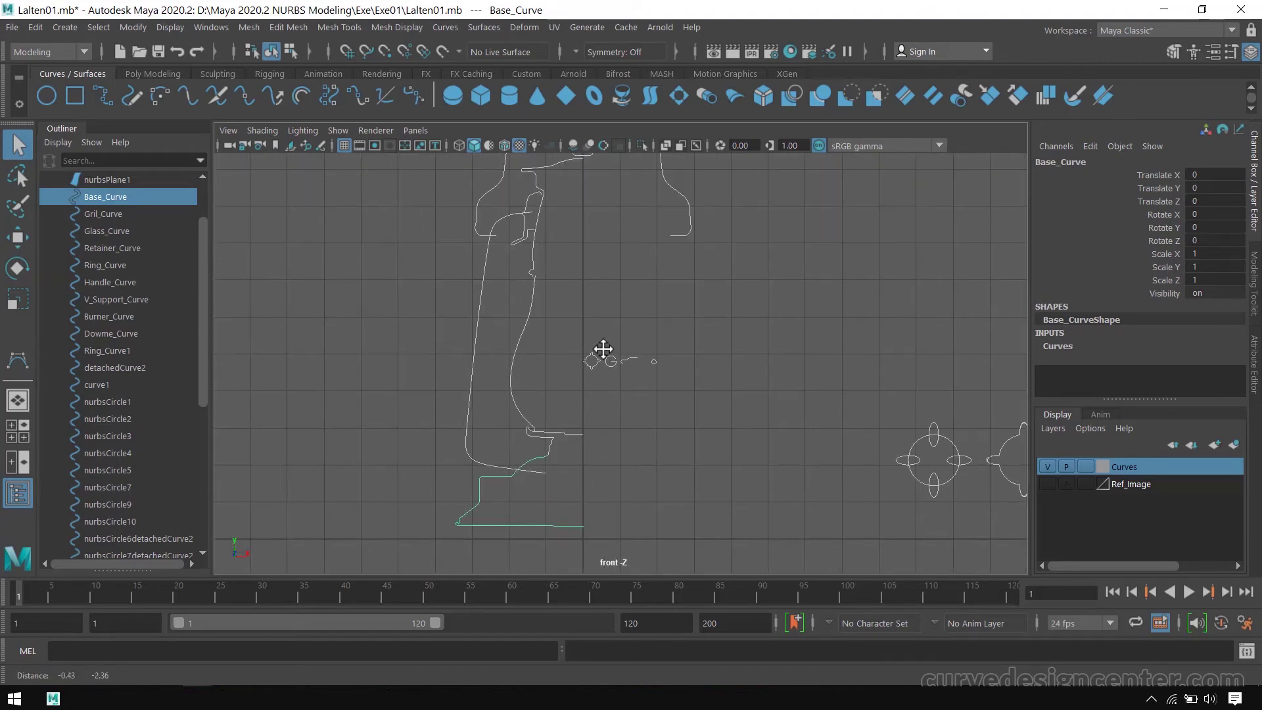
scroll(584, 368, "up", 2)
left_click(508, 372)
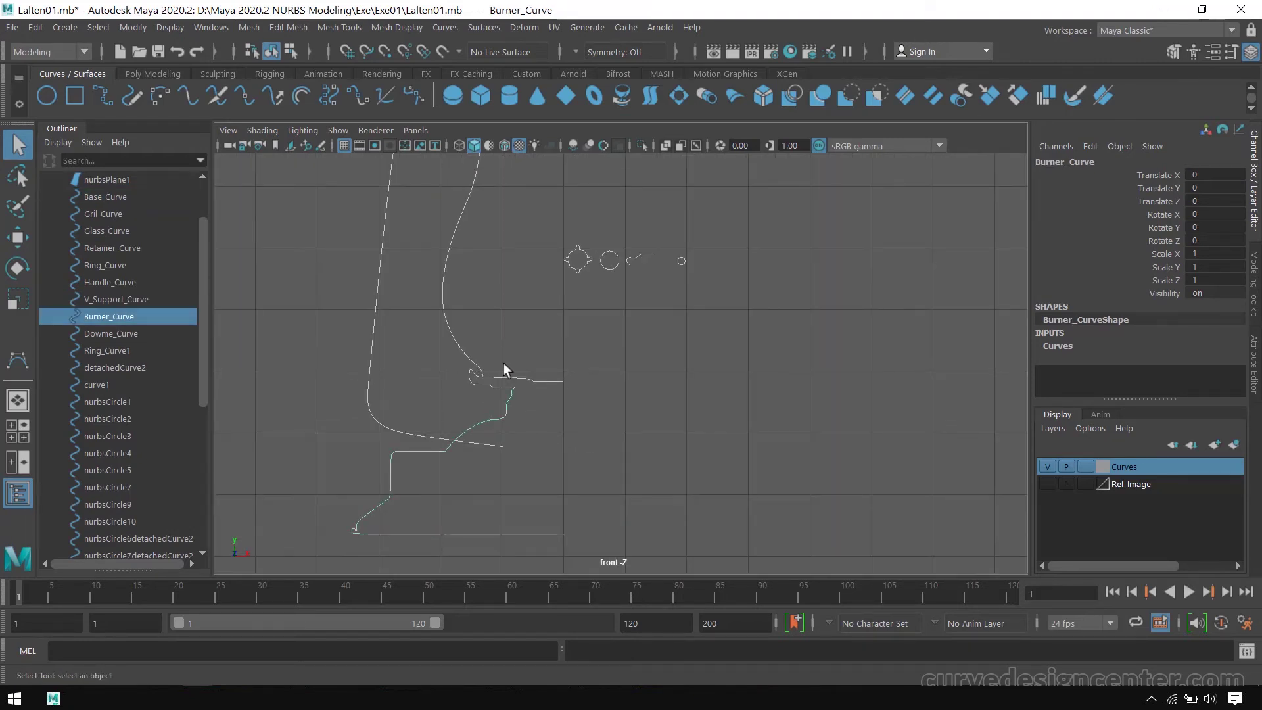
left_click(496, 382)
left_click(445, 314)
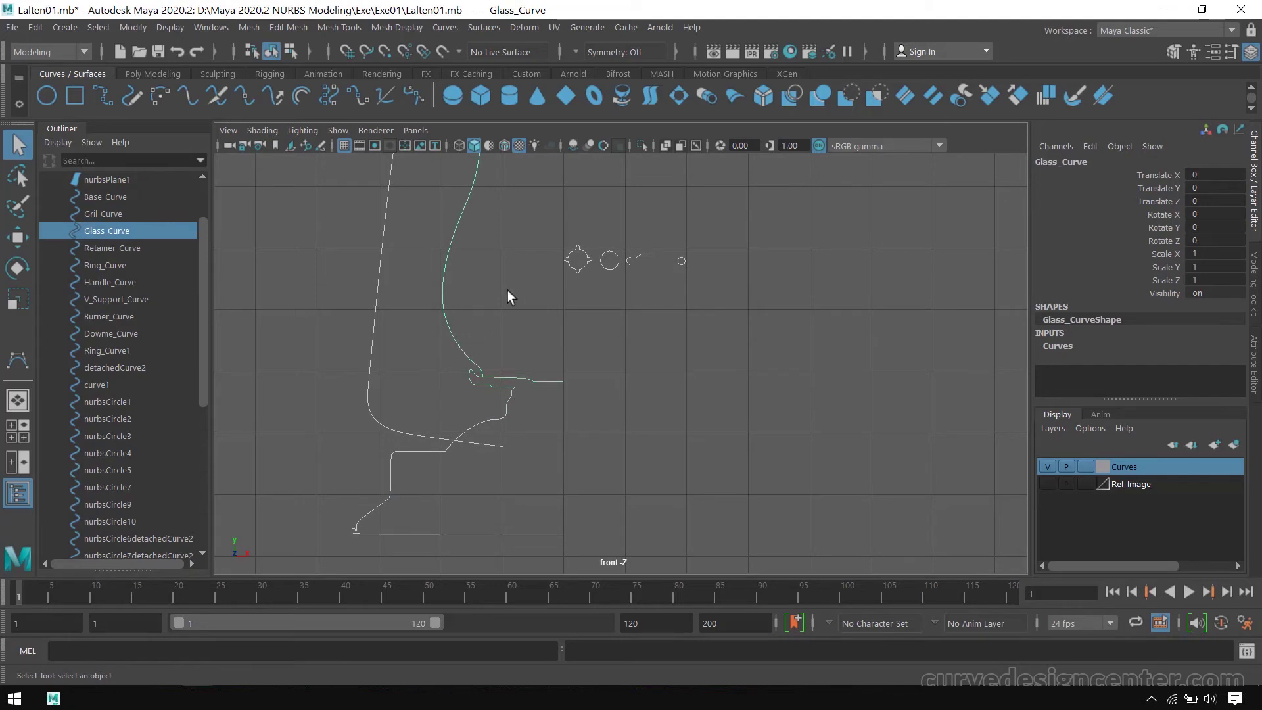
left_click_drag(417, 500, 416, 501)
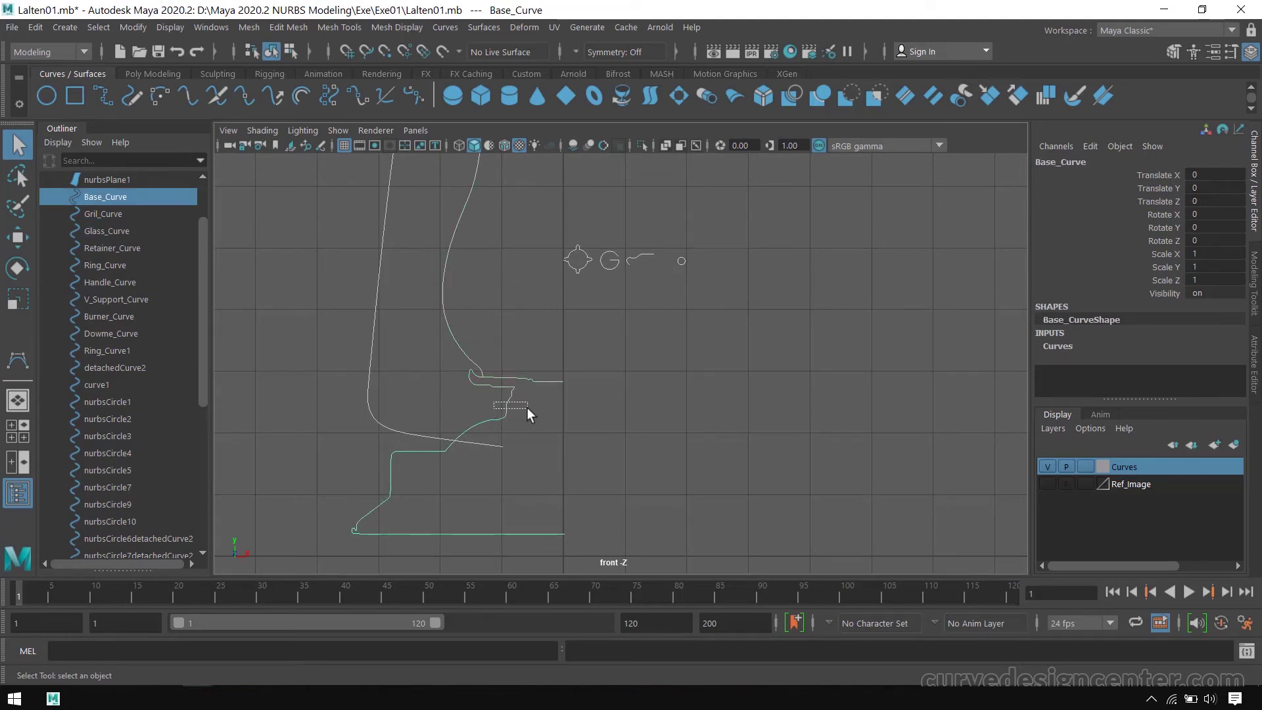
left_click_drag(527, 407, 528, 408)
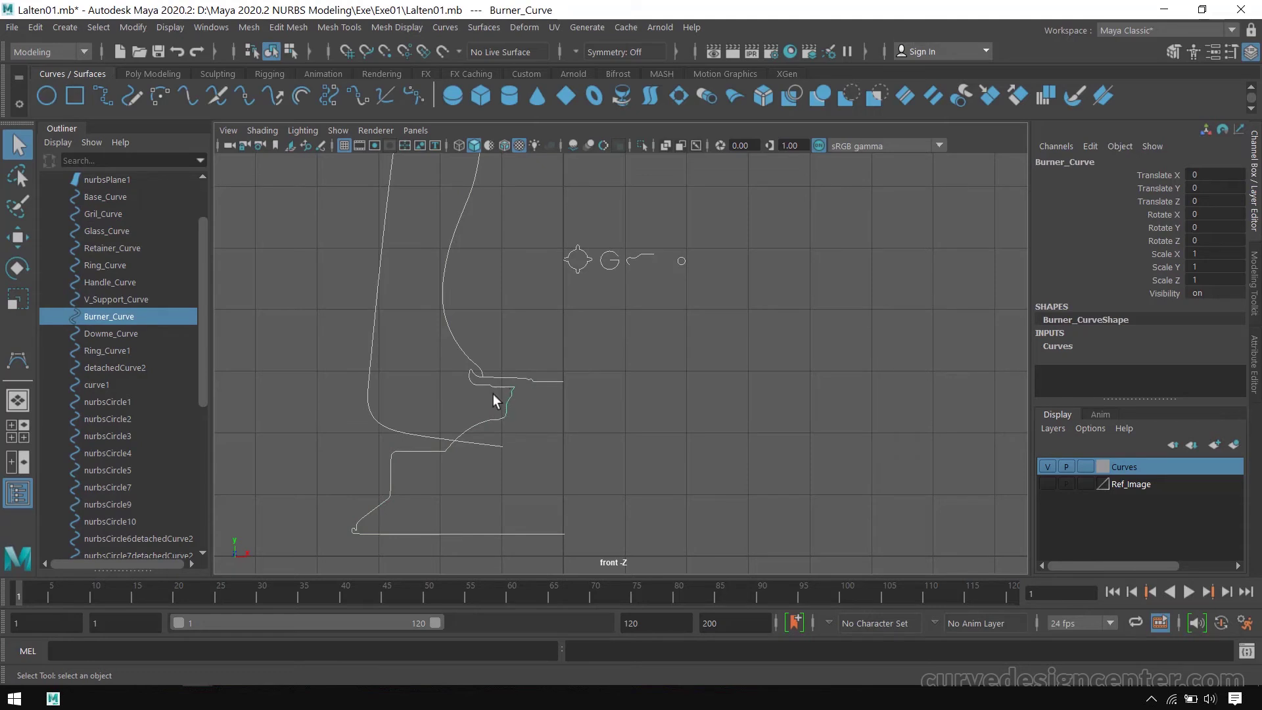
left_click_drag(474, 392, 476, 393)
middle_click_drag(514, 428, 559, 368, "alt")
left_click_drag(552, 368, 601, 392)
- Examine the upper lantern profiles by selecting the vertical support, retainer, knob and handle curves, and view the small detail curves
middle_click_drag(634, 319, 658, 428, "alt")
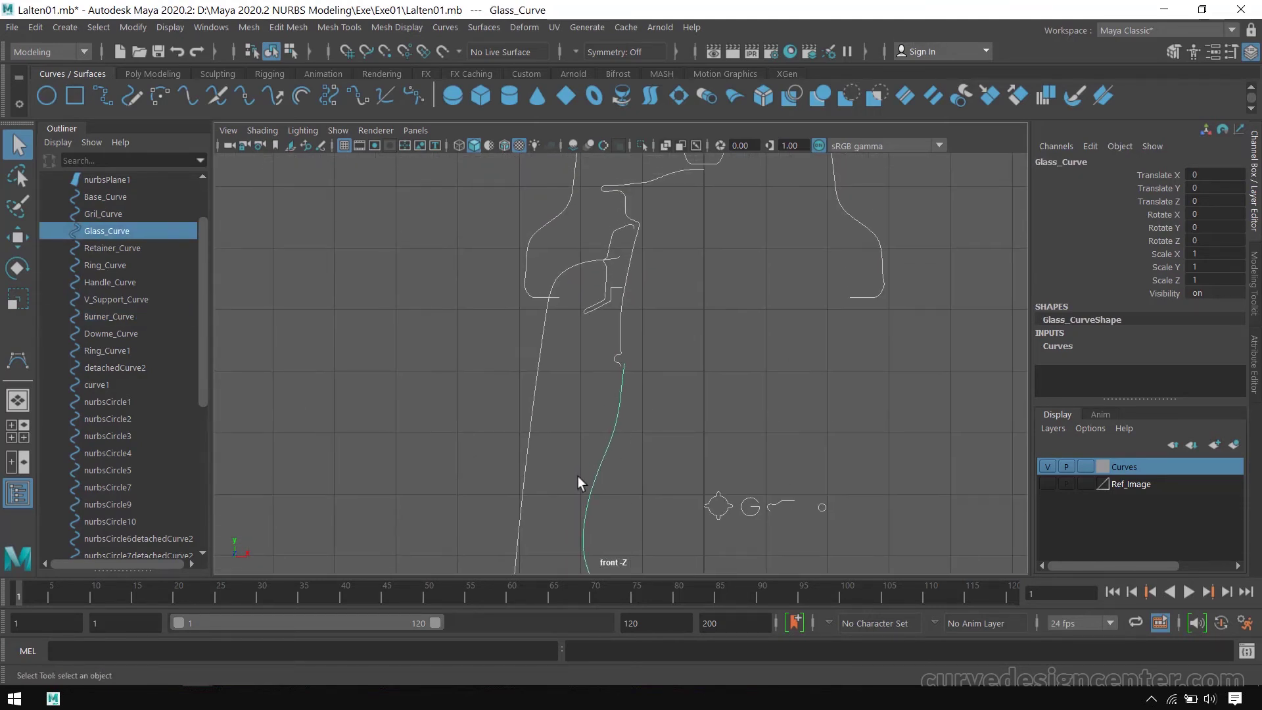
middle_click_drag(692, 370, 668, 409, "alt")
scroll(664, 387, "up", 2)
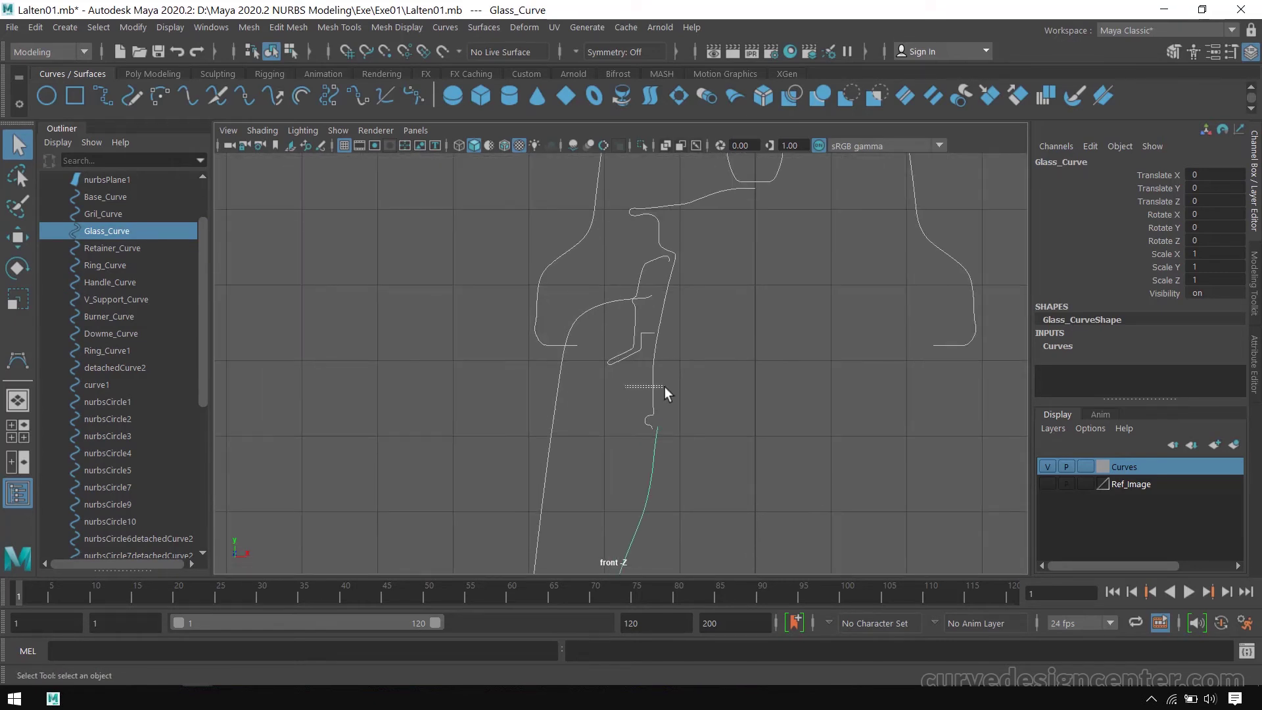
left_click(658, 348)
left_click(636, 300)
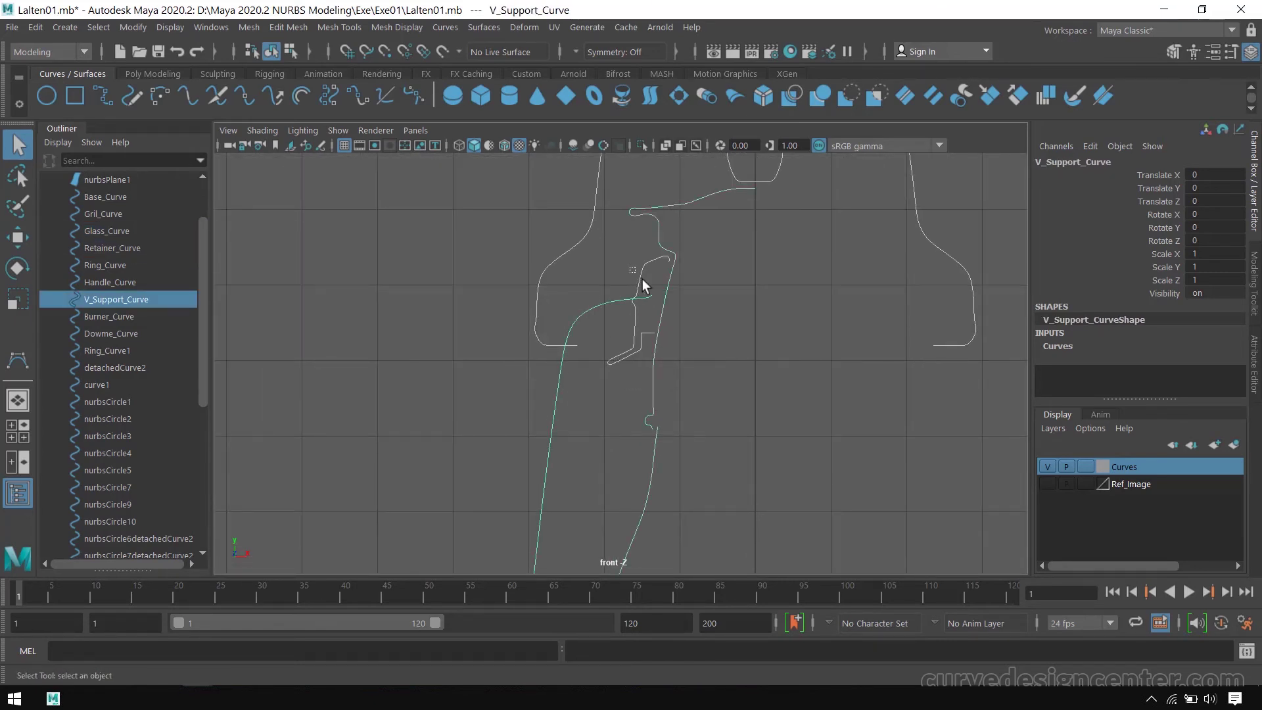
left_click(666, 283)
middle_click_drag(665, 285, 624, 361, "alt")
left_click(649, 380)
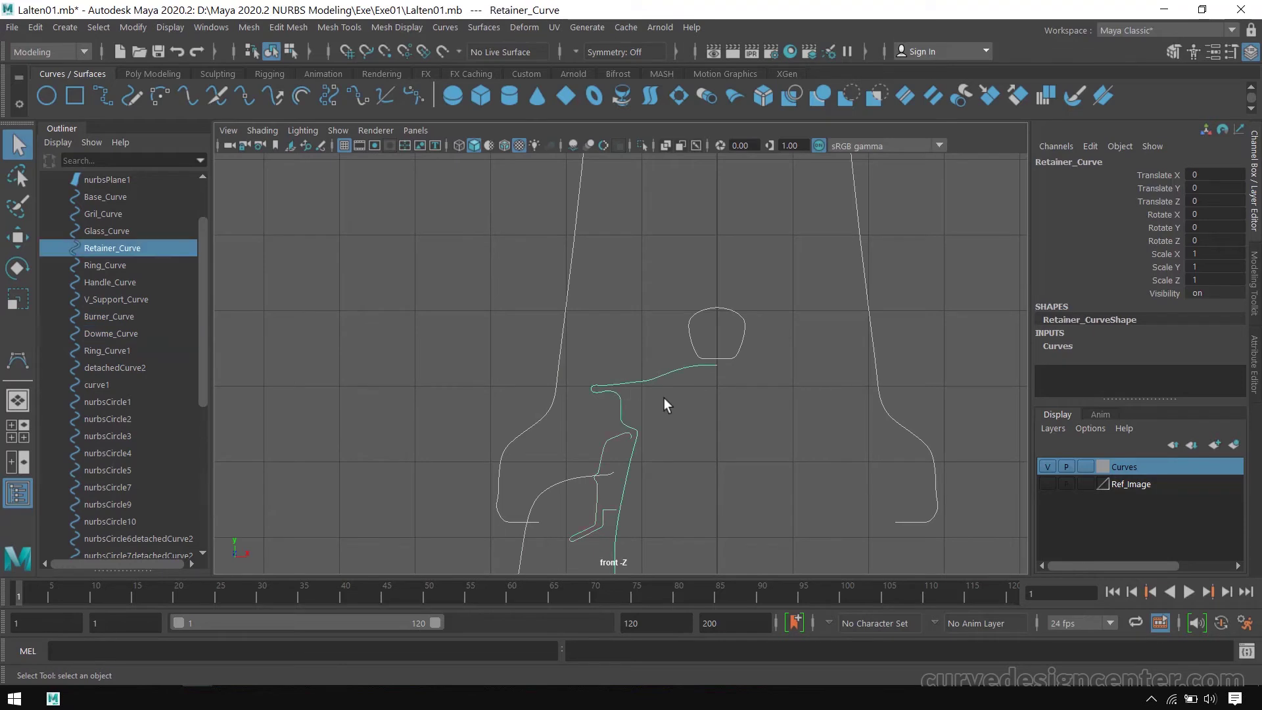
left_click(744, 343)
left_click(566, 304)
scroll(642, 337, "down", 4)
scroll(687, 342, "up", 1)
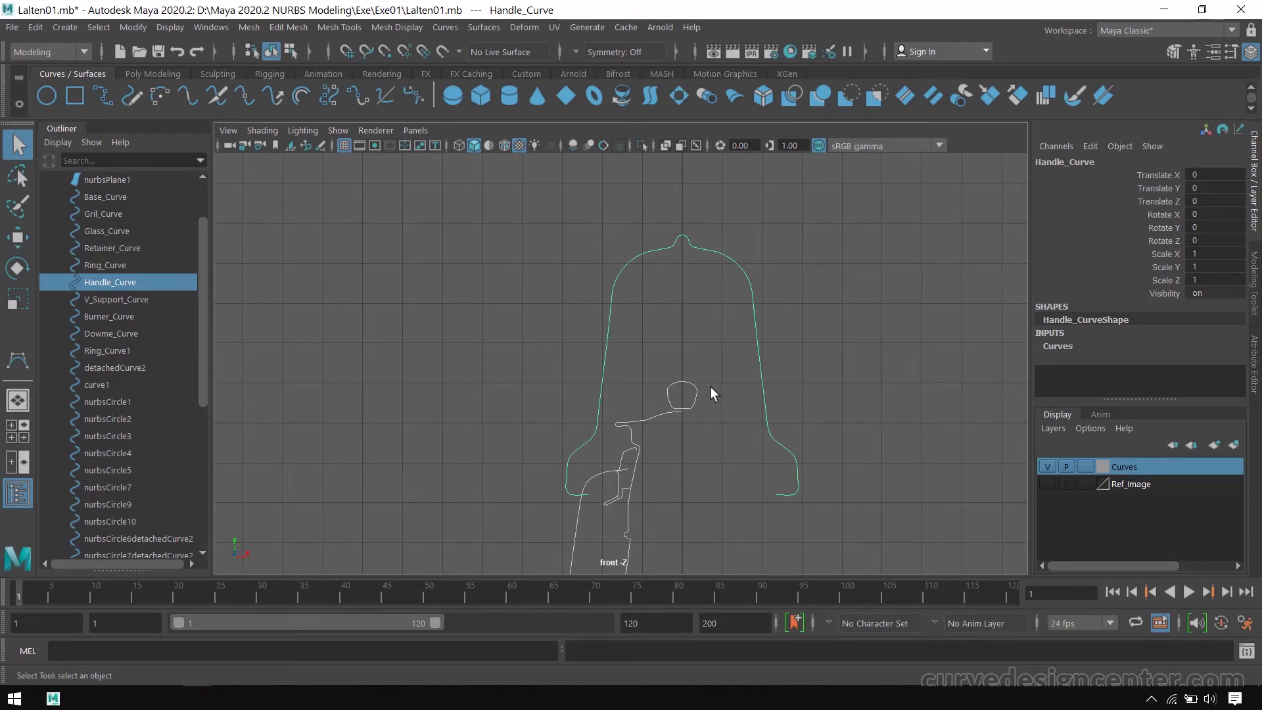
scroll(678, 386, "up", 1)
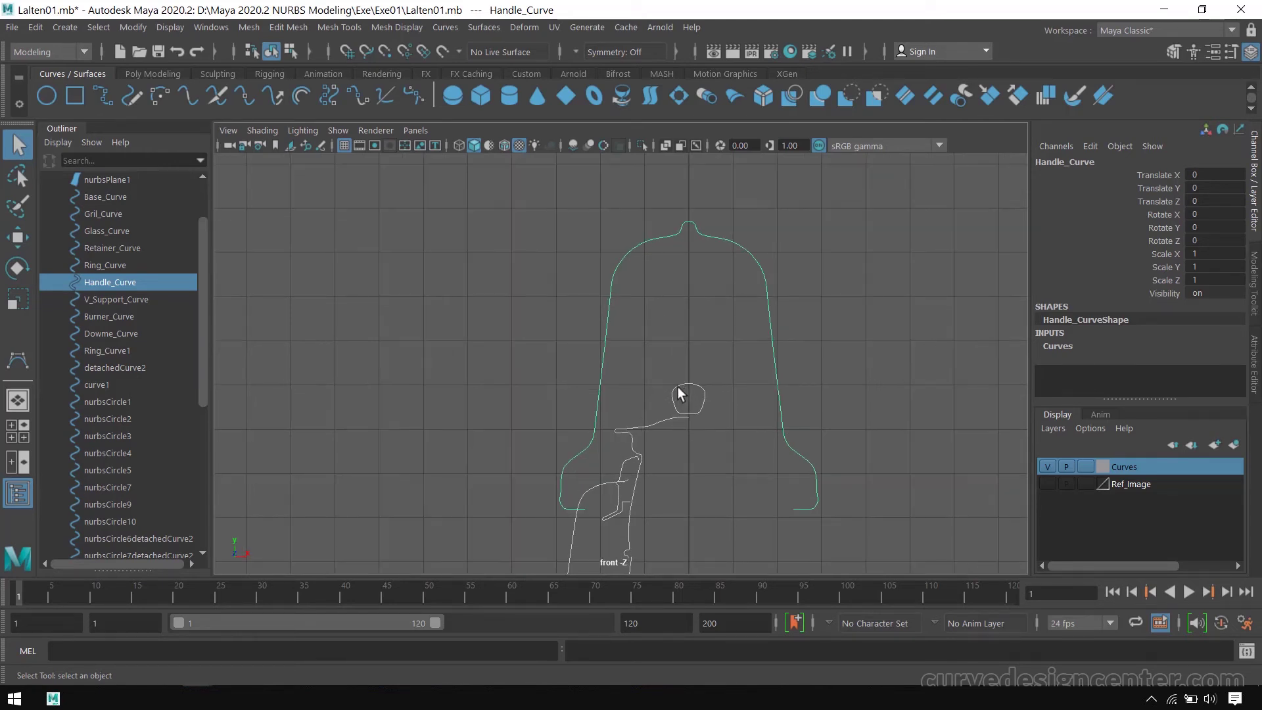
middle_click_drag(810, 463, 705, 241, "alt")
scroll(672, 404, "down", 4)
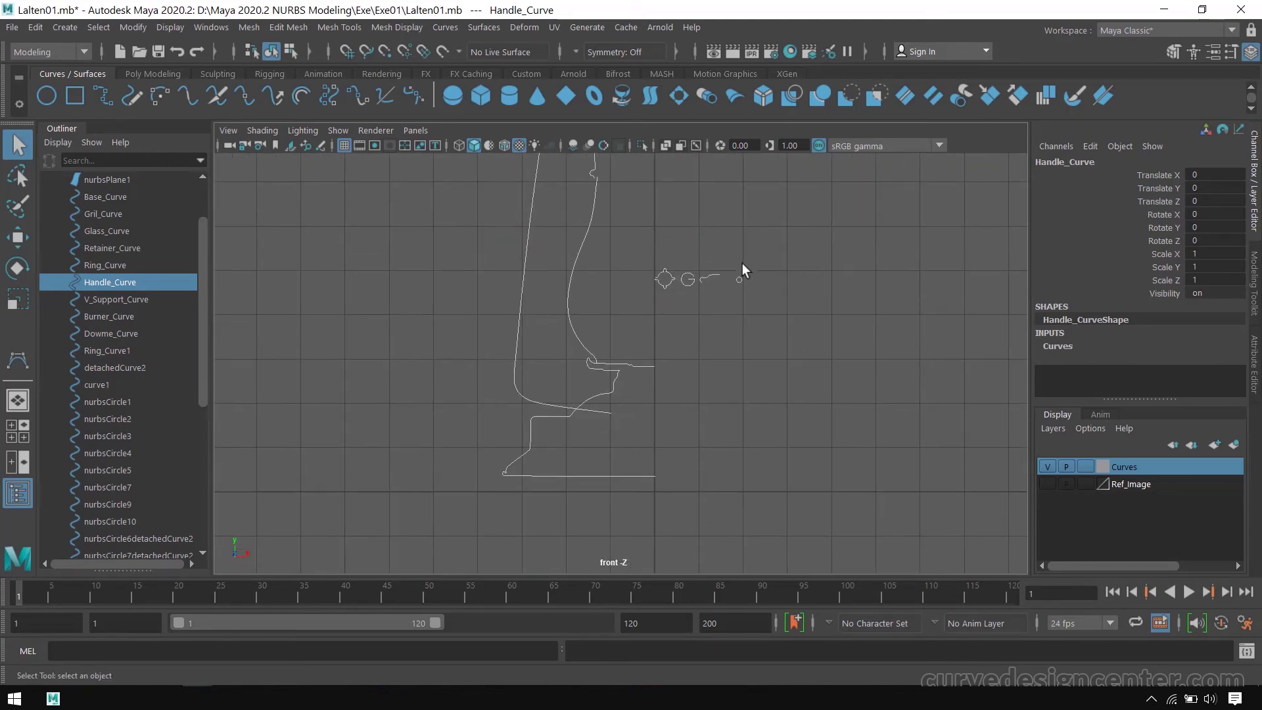
- Move the pivot of Handle_Curve up the centre axis to the level of the handle's lower ends
middle_click_drag(704, 353, 716, 482, "alt")
scroll(716, 481, "up", 2)
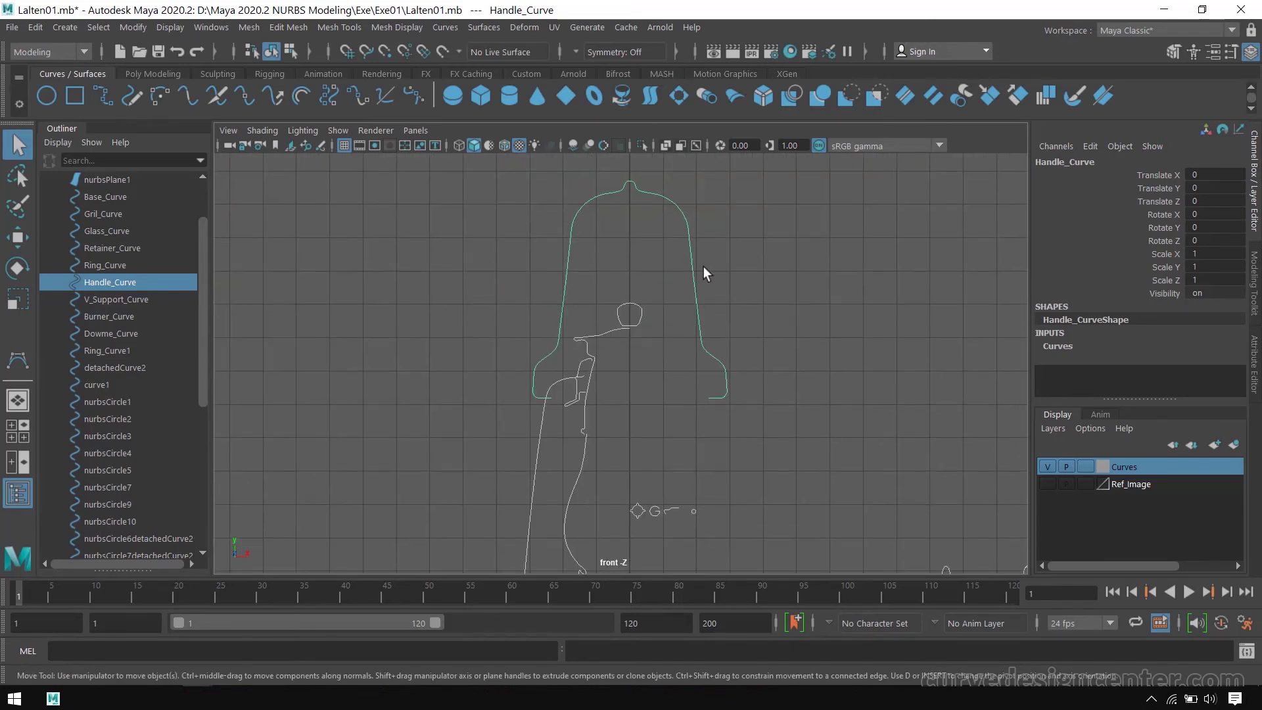
key("w")
scroll(660, 273, "down", 2)
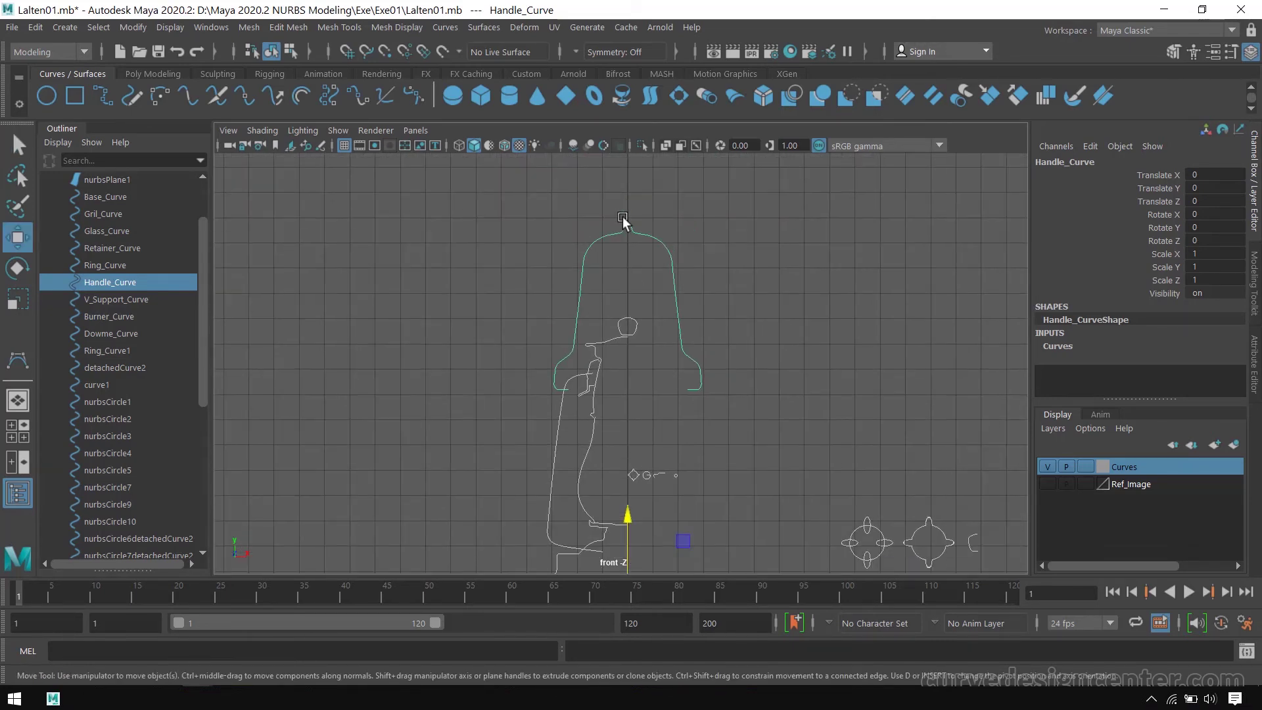
left_click_drag(627, 526, 658, 321)
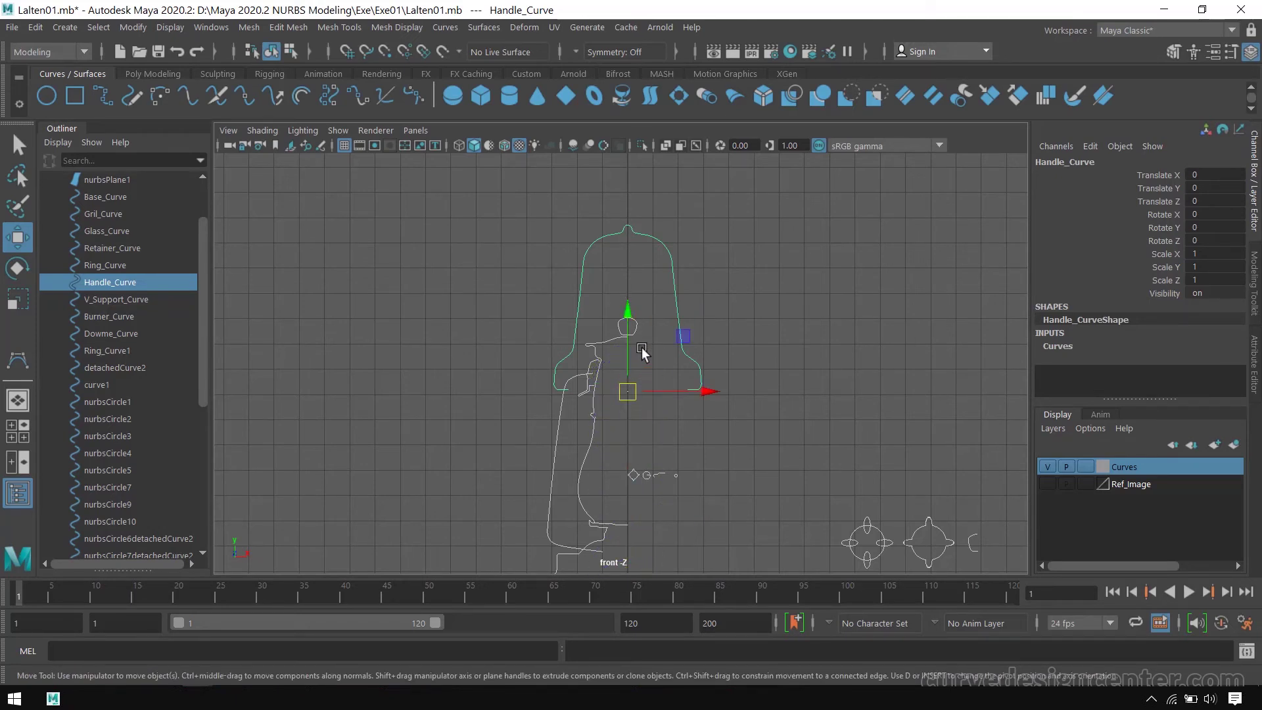
scroll(640, 372, "up", 3)
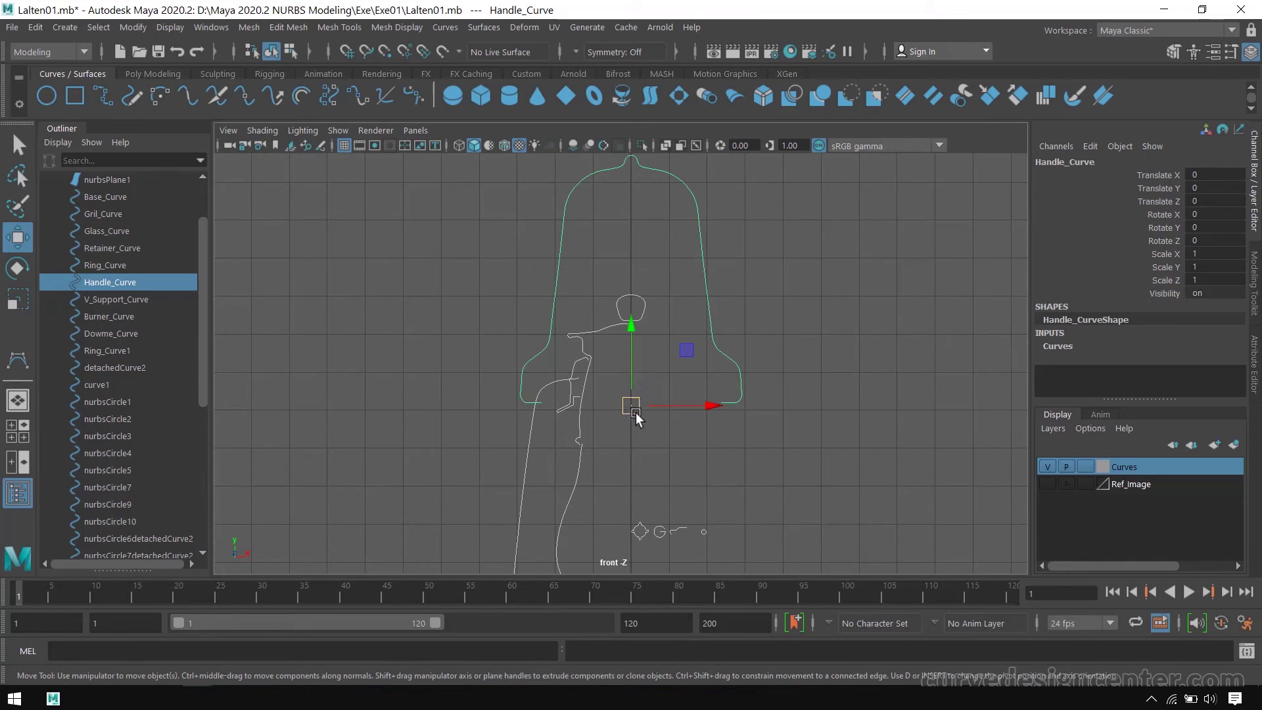
- Set the X value of Base_Curve's first control vertex to 0 so the profile ends on the centre axis
middle_click_drag(759, 465, 649, 446, "alt")
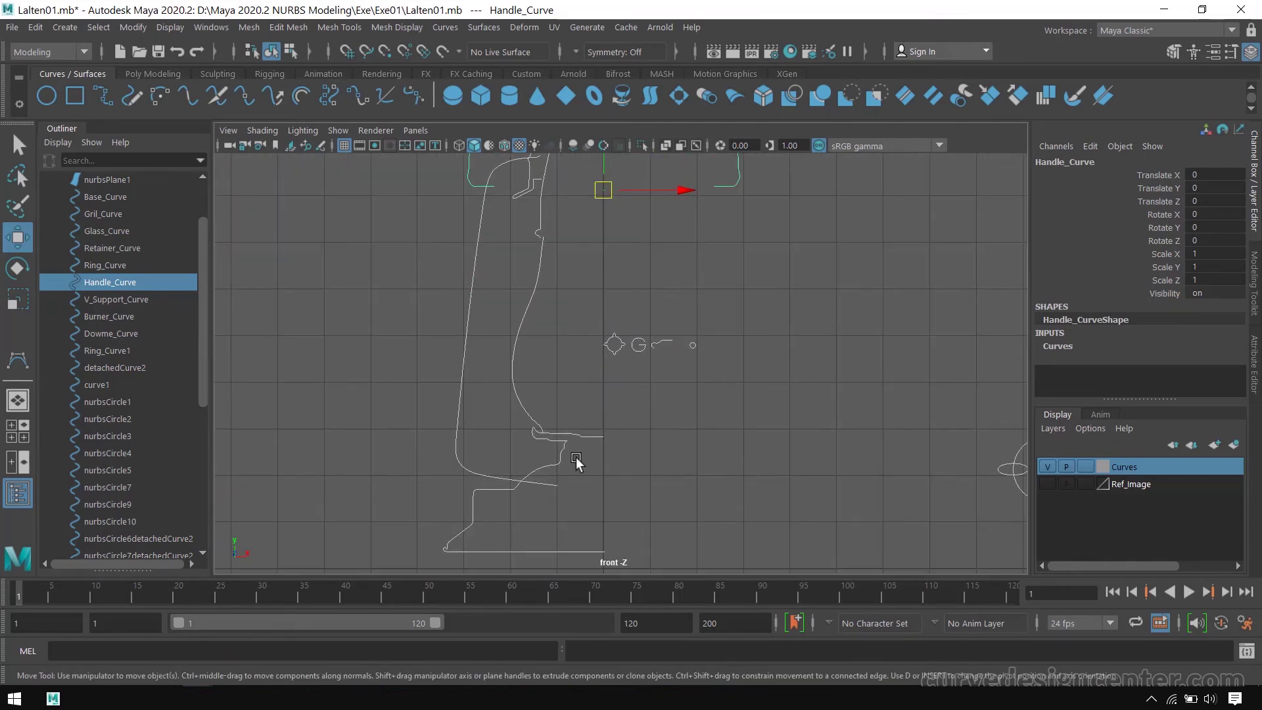
left_click_drag(490, 531, 491, 531)
middle_click_drag(697, 458, 688, 367, "alt")
scroll(687, 367, "up", 2)
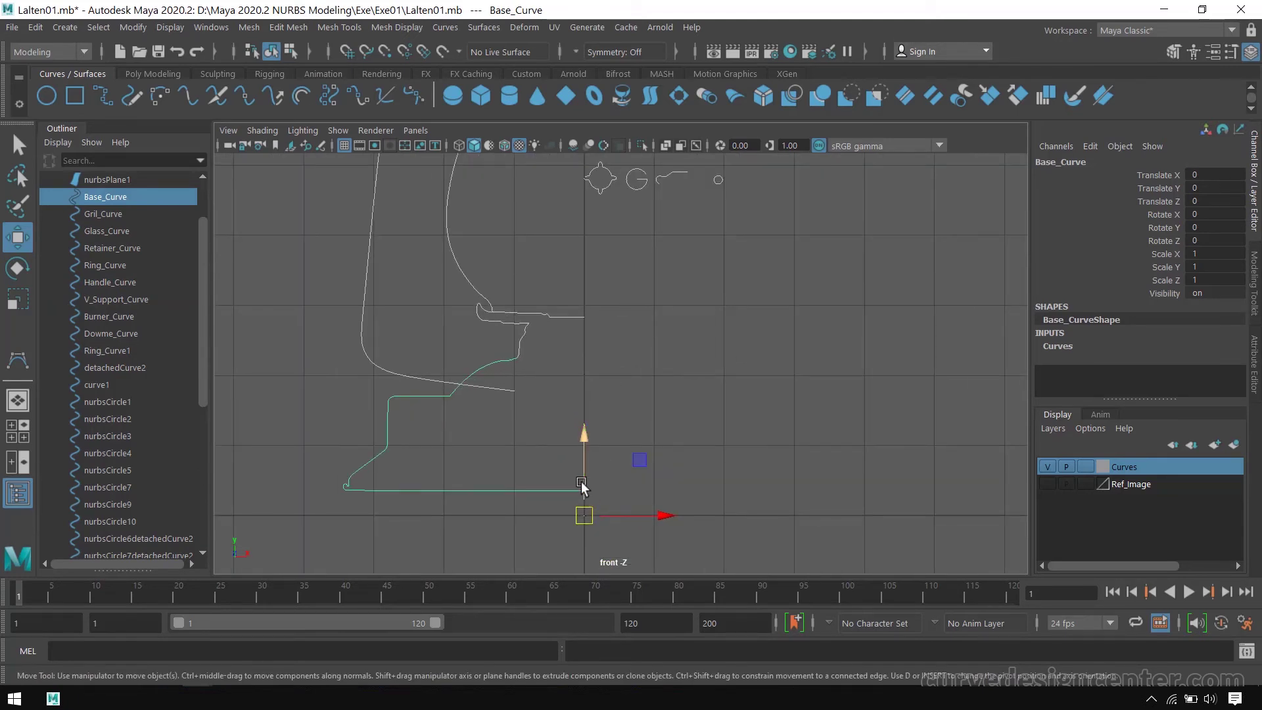
right_click_drag(593, 276, 499, 282)
left_click_drag(595, 475, 568, 504)
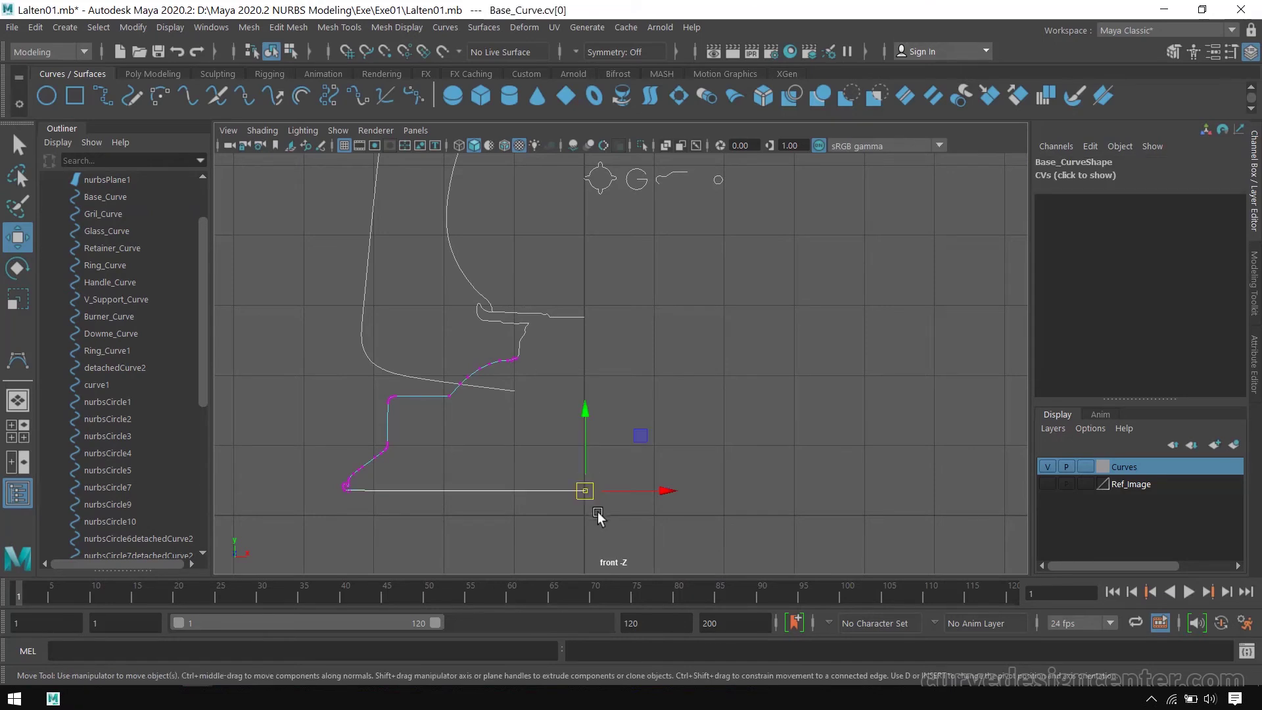
left_click(1070, 176)
double_click(1075, 210)
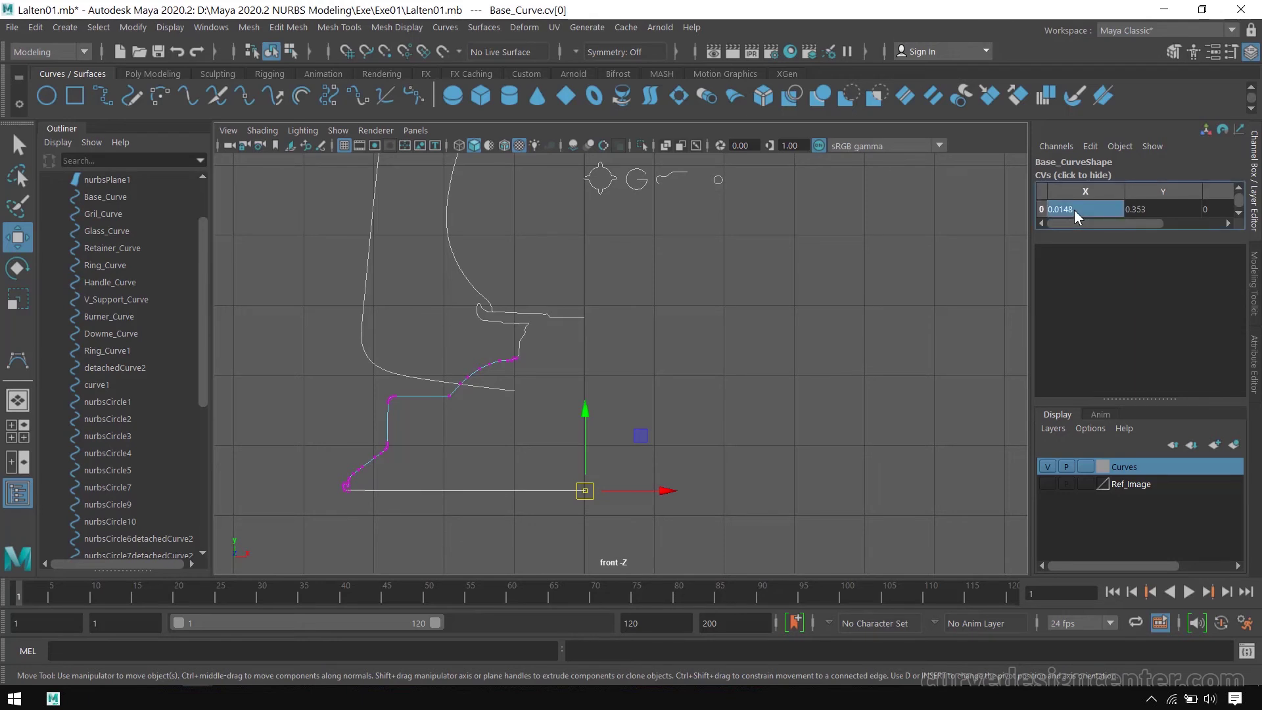
type("0")
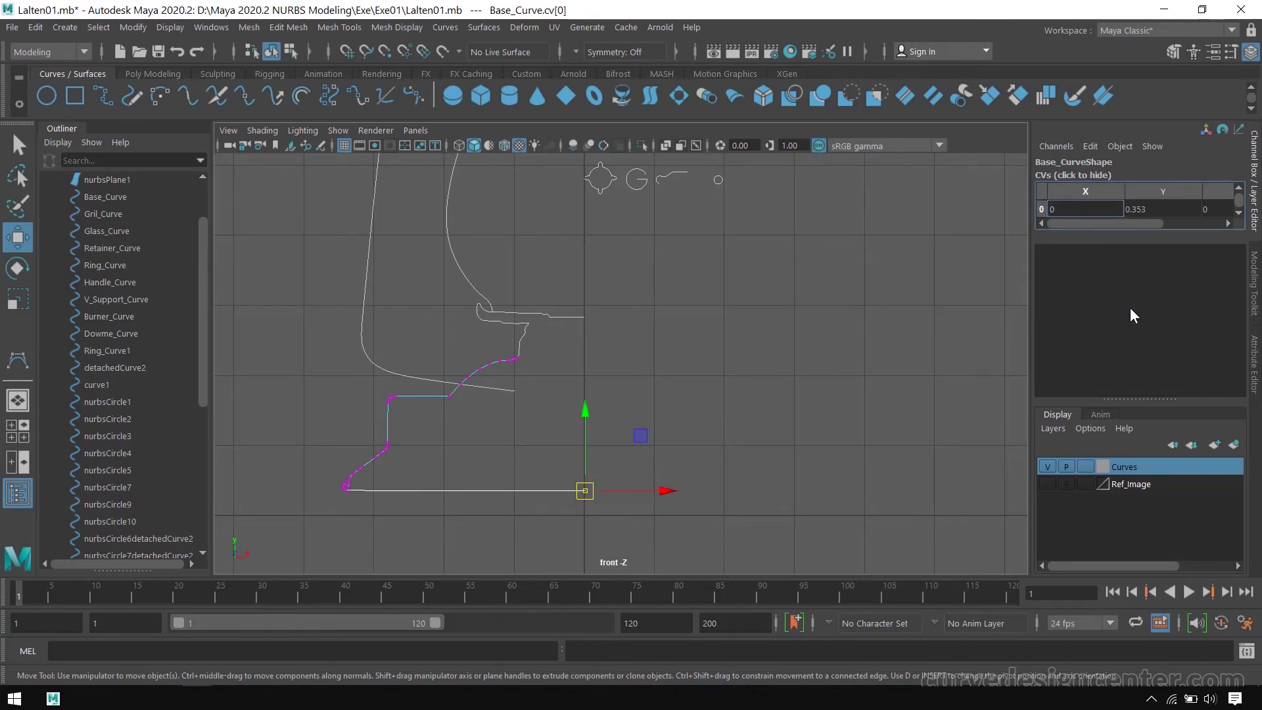
key("Return")
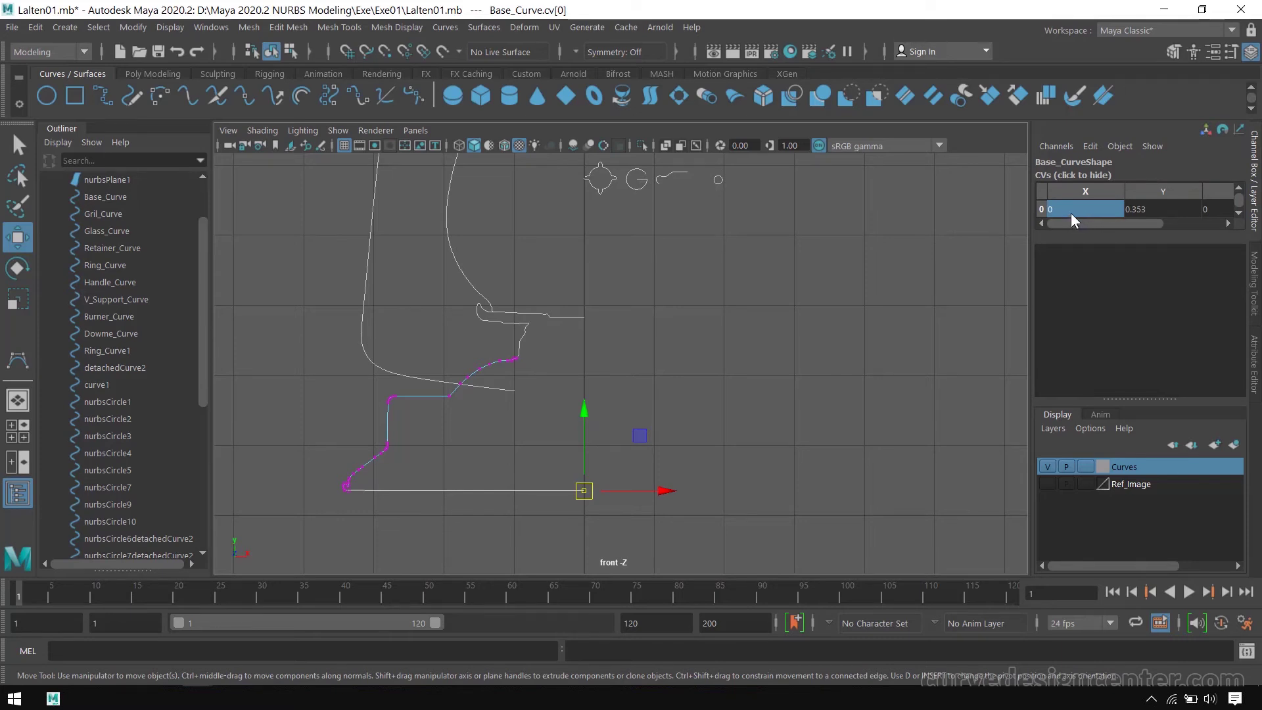
left_click(623, 451)
- Examine the small detail curves by selecting the four-lobed outline, the opened circle, the S-shaped curve and the small circle in turn
scroll(659, 419, "down", 5)
scroll(638, 463, "up", 3)
scroll(647, 466, "up", 3)
middle_click_drag(658, 468, 659, 265, "alt")
scroll(587, 352, "up", 3)
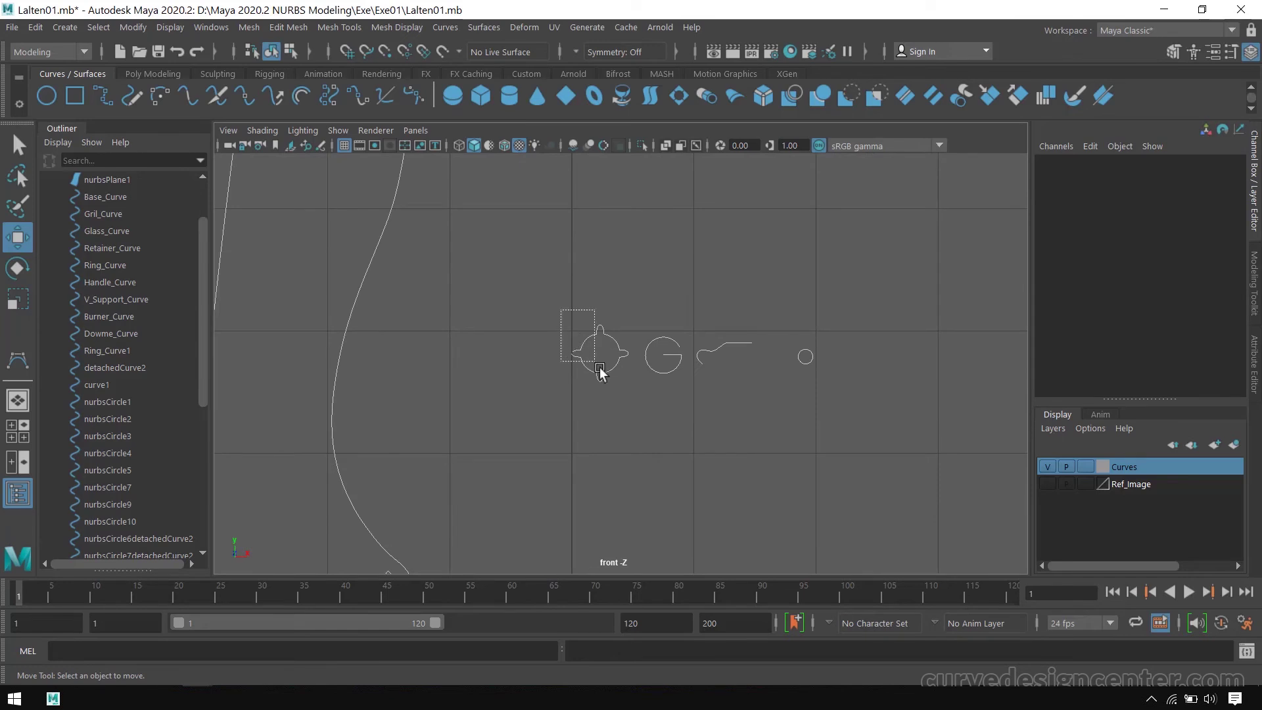
left_click(594, 362)
left_click(663, 373)
left_click(634, 309)
left_click(663, 374)
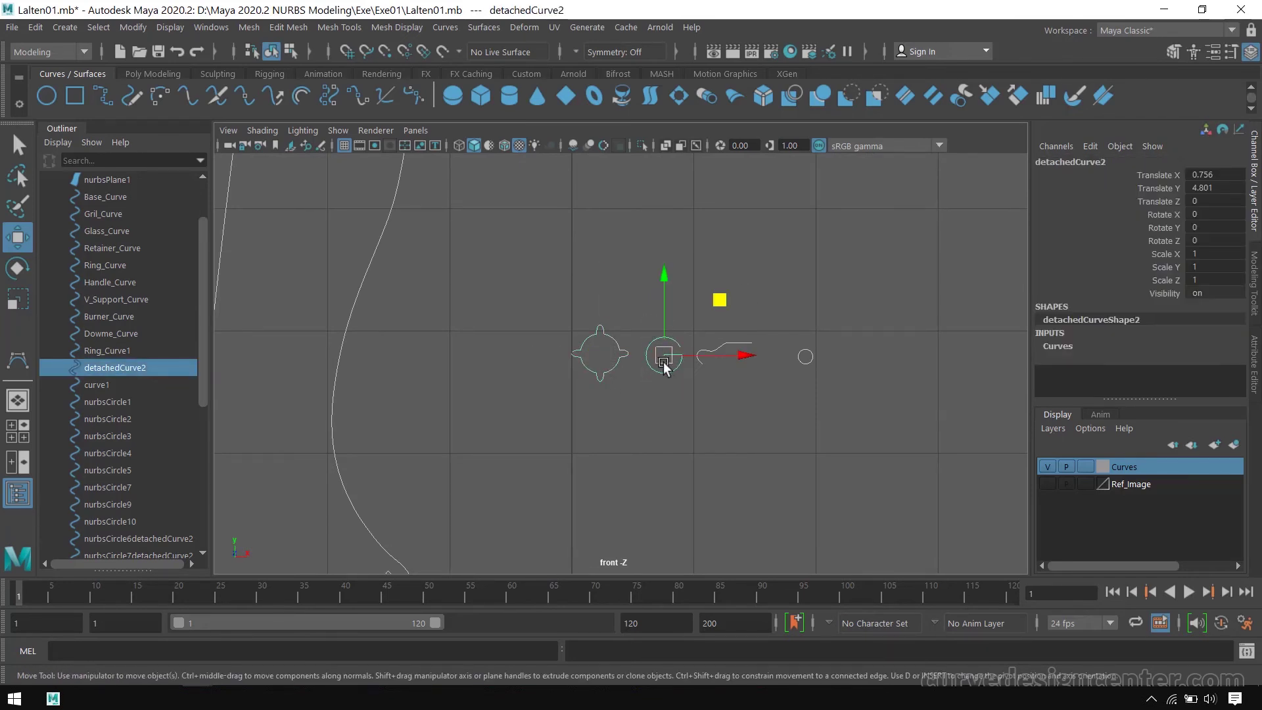
left_click(735, 327)
left_click_drag(742, 365, 739, 360)
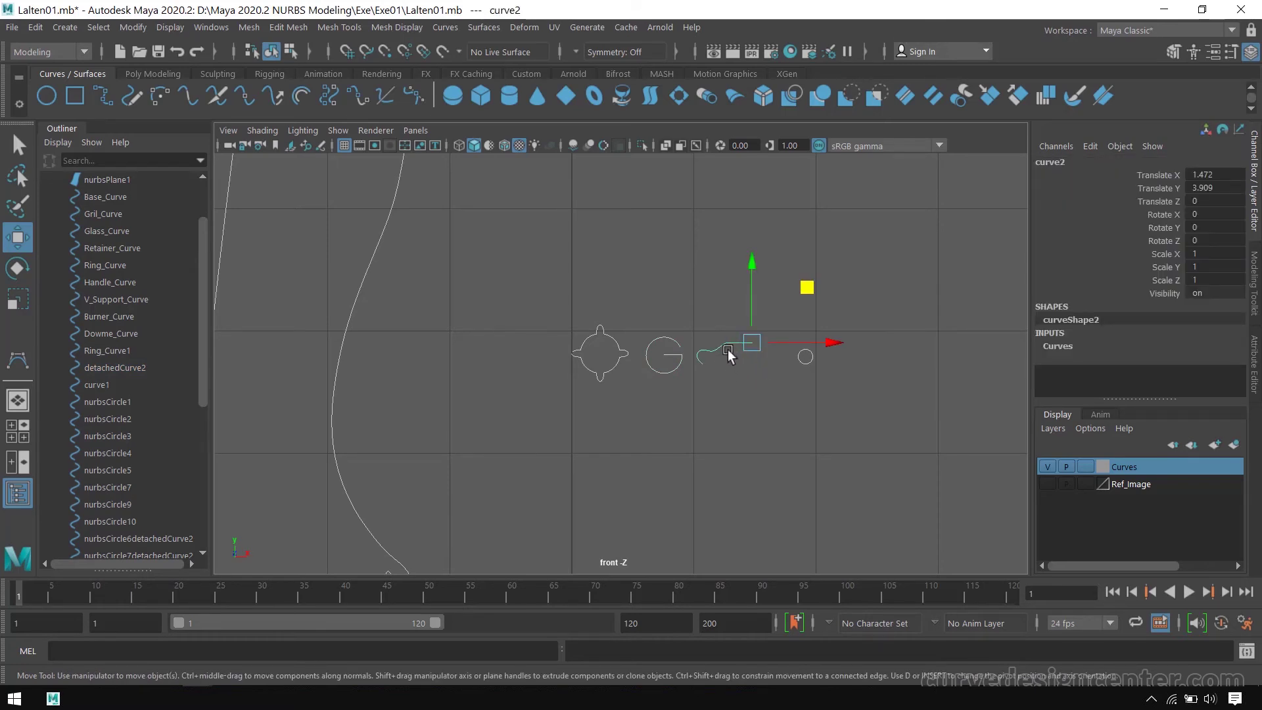
left_click(838, 387)
left_click_drag(787, 345, 807, 364)
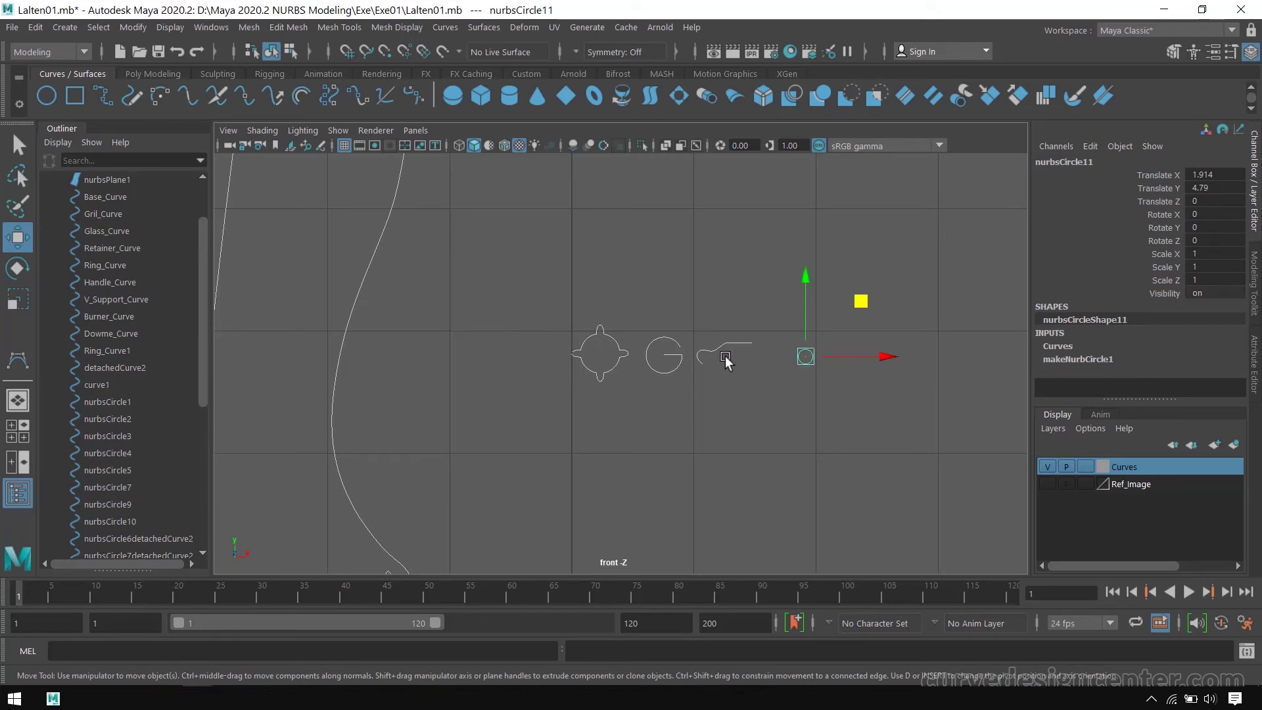
- Inspect the opened circle with the inner spoke in the perspective view by framing and orbiting around it
key("space")
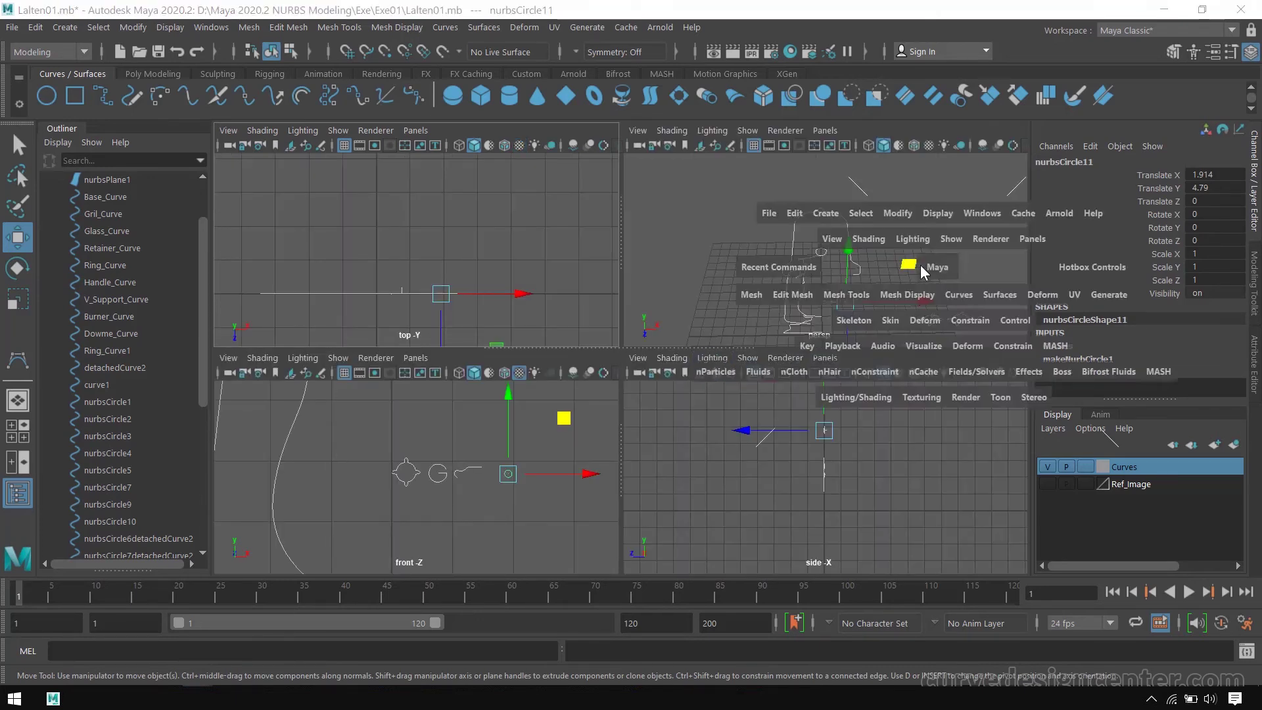
key("space")
left_click(717, 453)
scroll(632, 484, "up", 4)
left_click(636, 538)
key("f")
left_click_drag(719, 403, 815, 355, "alt")
- Draw a NURBS circle in the front view below the small detail curves, centred at about X 1.96, Y 4.05
key("space")
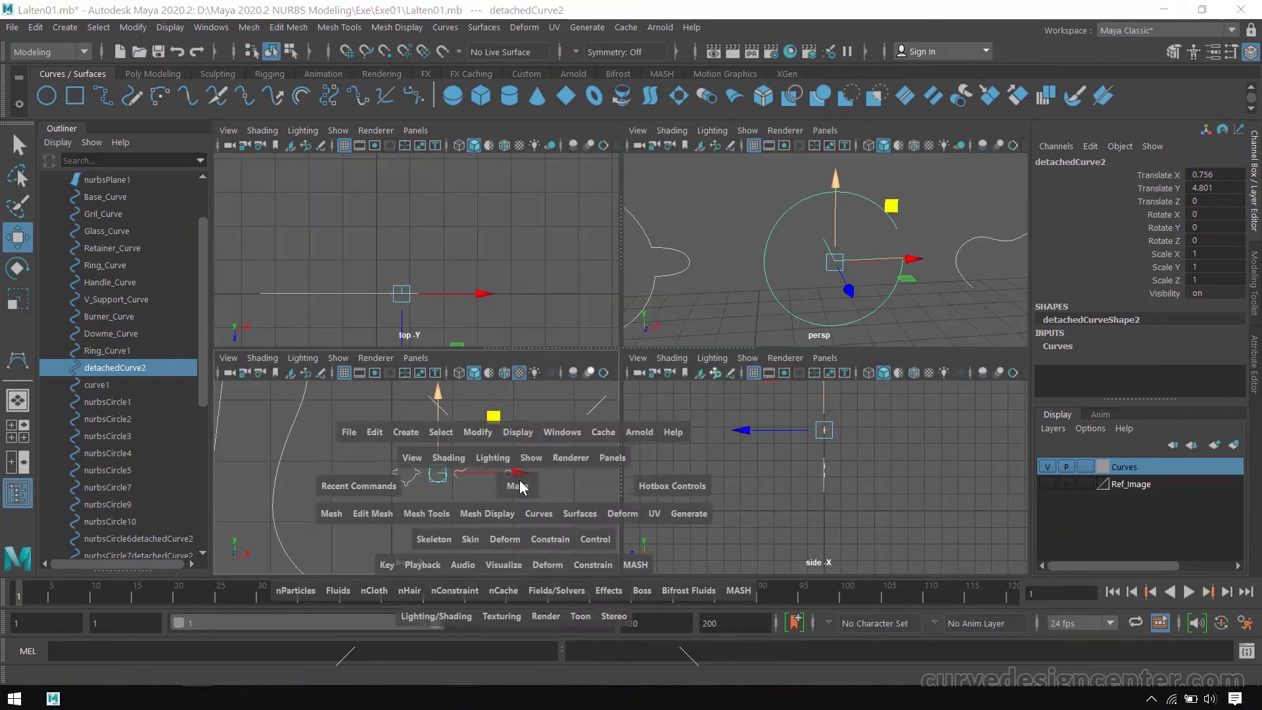
key("space")
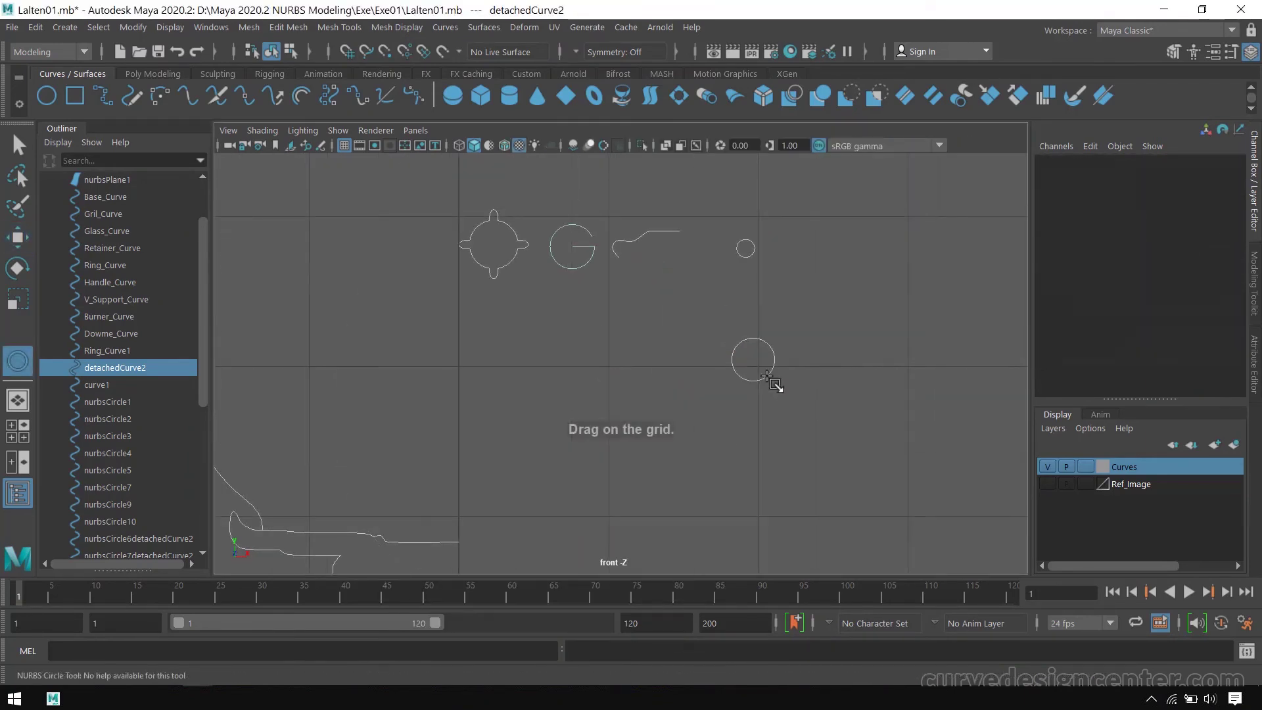
left_click_drag(769, 380, 773, 384)
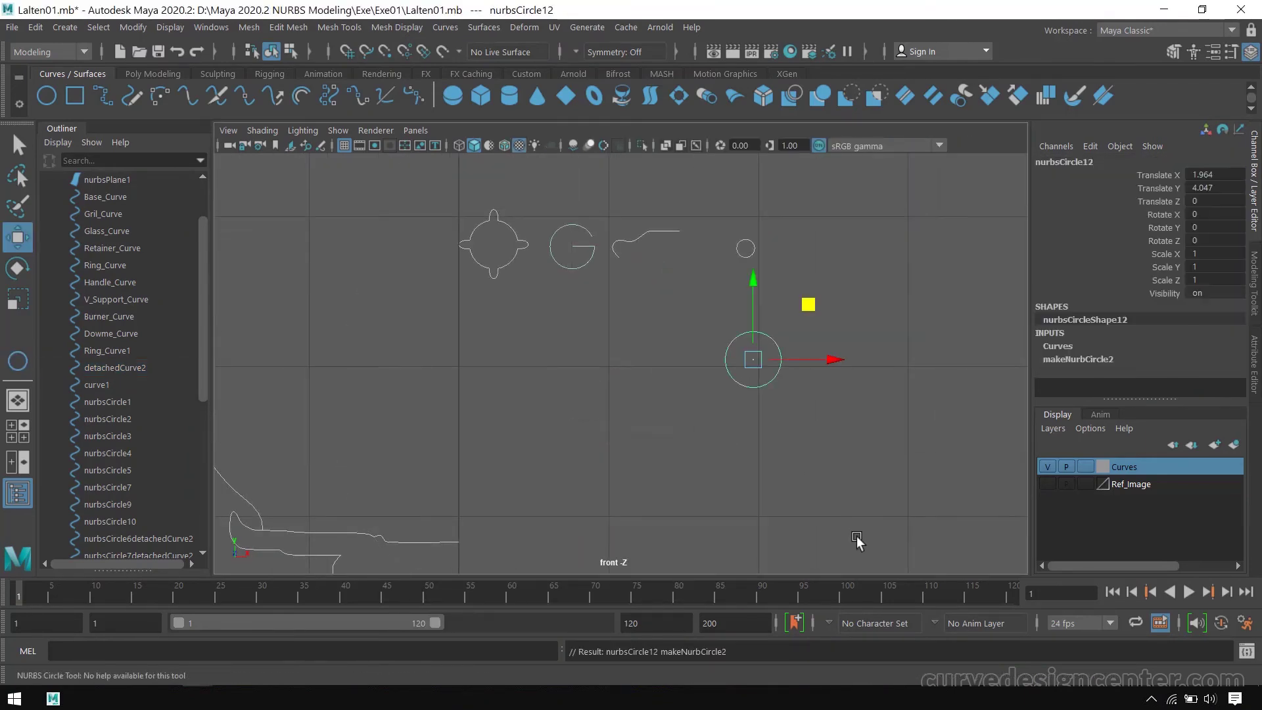
- Pick a curve point on the new circle's upper-right arc at parameter 6.5 and detach the curve there
right_click(776, 353)
right_click_drag(776, 353, 782, 230)
scroll(800, 320, "up", 5)
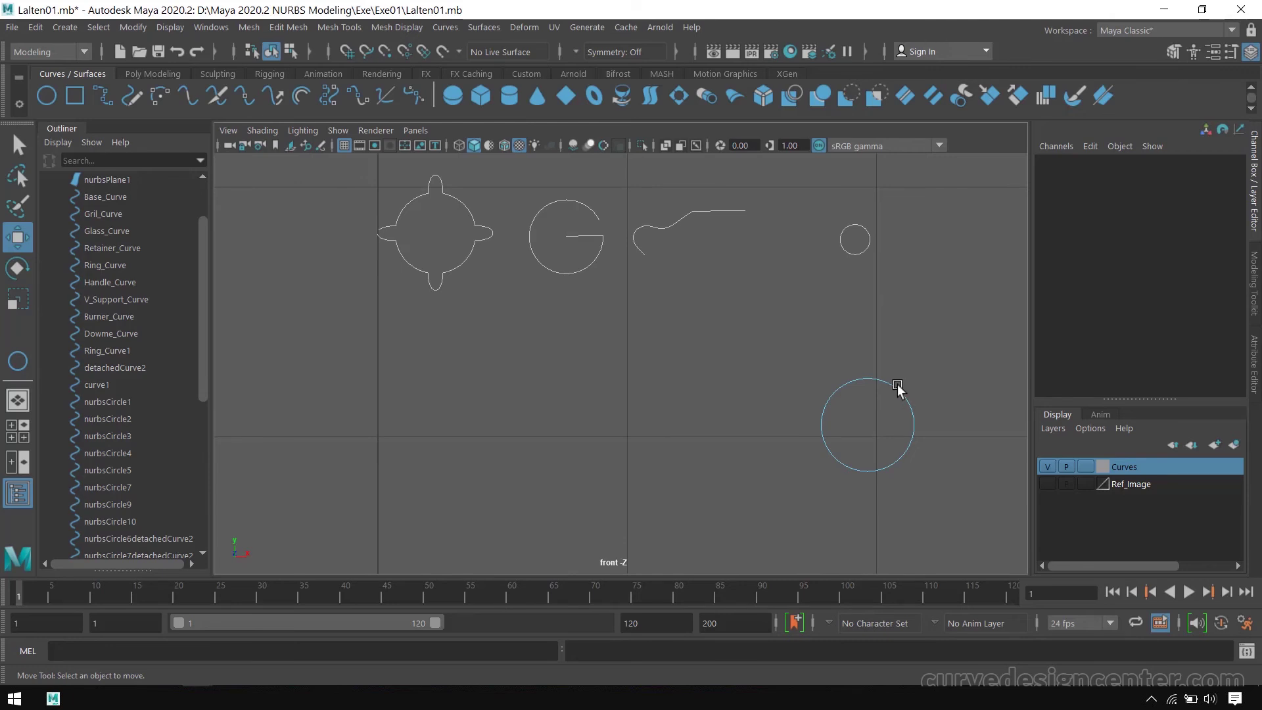
left_click(897, 388)
middle_click_drag(949, 495, 737, 467, "alt")
scroll(732, 458, "up", 4)
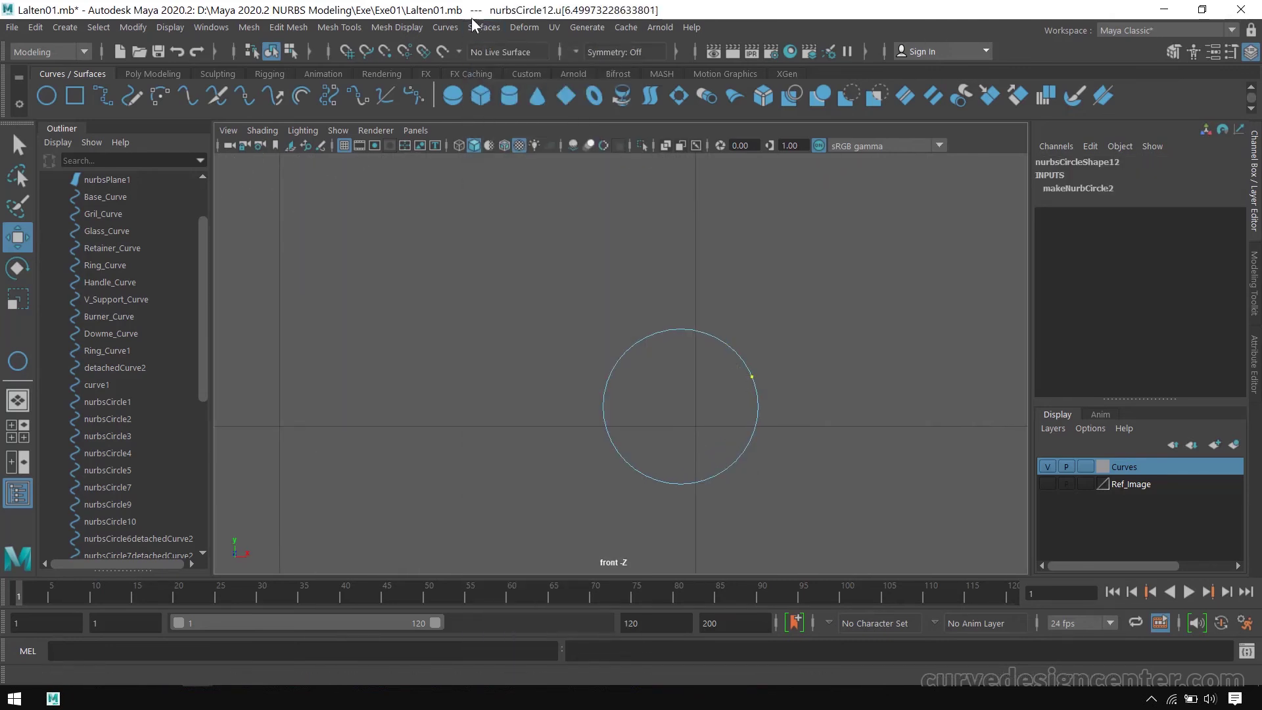
left_click(445, 27)
left_click(477, 277)
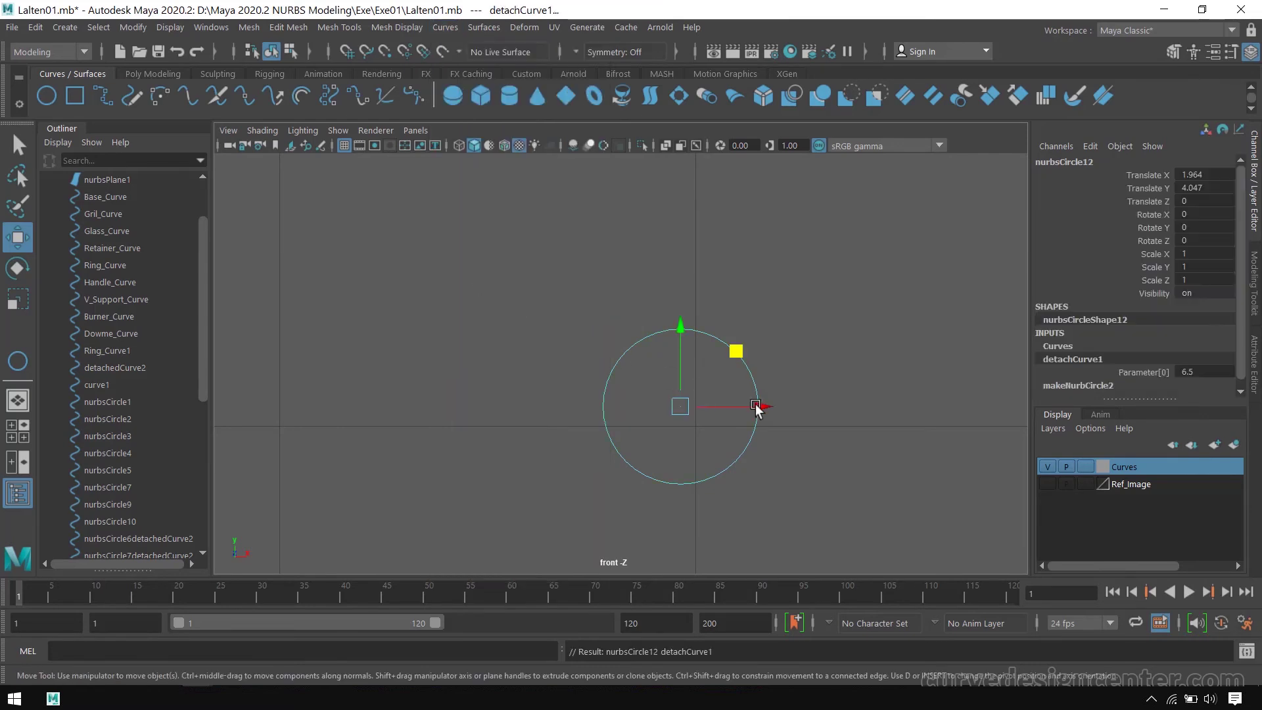
left_click(813, 365)
- Move the end control vertex on the lower side of the opened circle's cut to near the circle's centre
right_click_drag(736, 384, 672, 388)
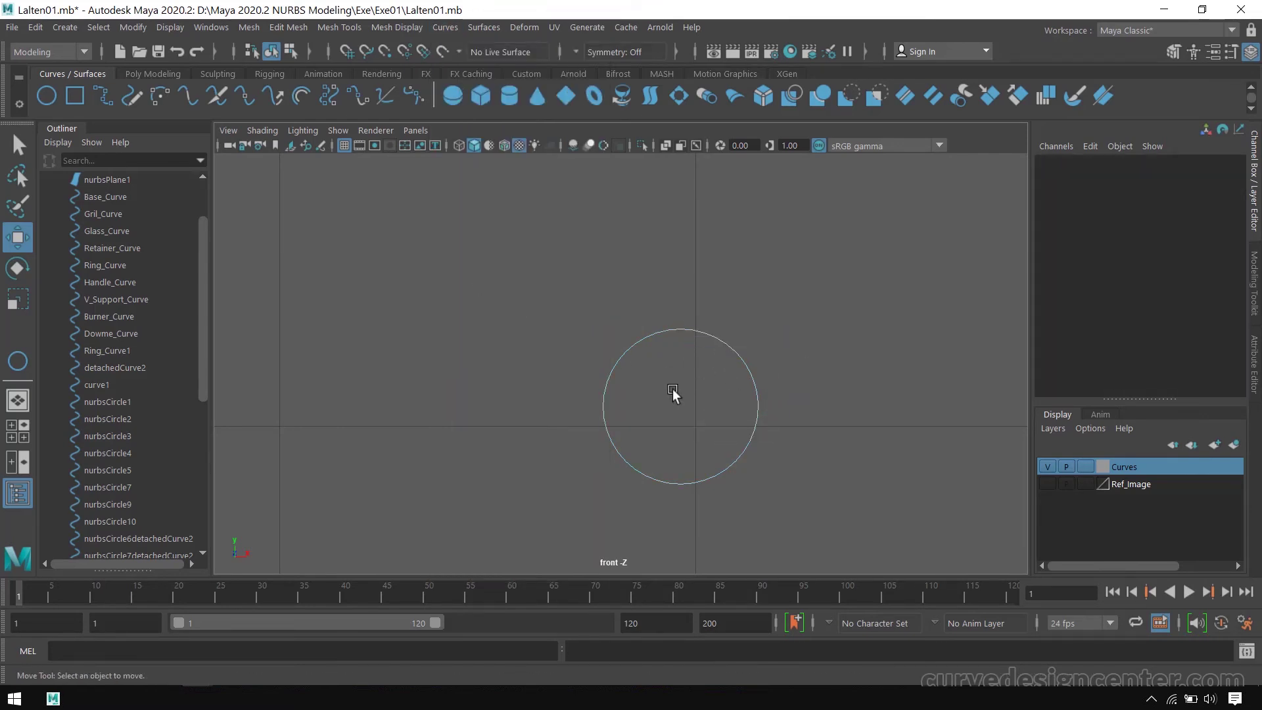
left_click(755, 380)
right_click_drag(755, 380, 653, 278)
left_click(750, 368)
left_click_drag(779, 421, 595, 510)
middle_click_drag(849, 484, 875, 409, "alt")
- Reposition the neighbouring control vertices to form a nearly horizontal inward spoke with a tight corner, and return to object mode
left_click_drag(769, 309, 764, 414)
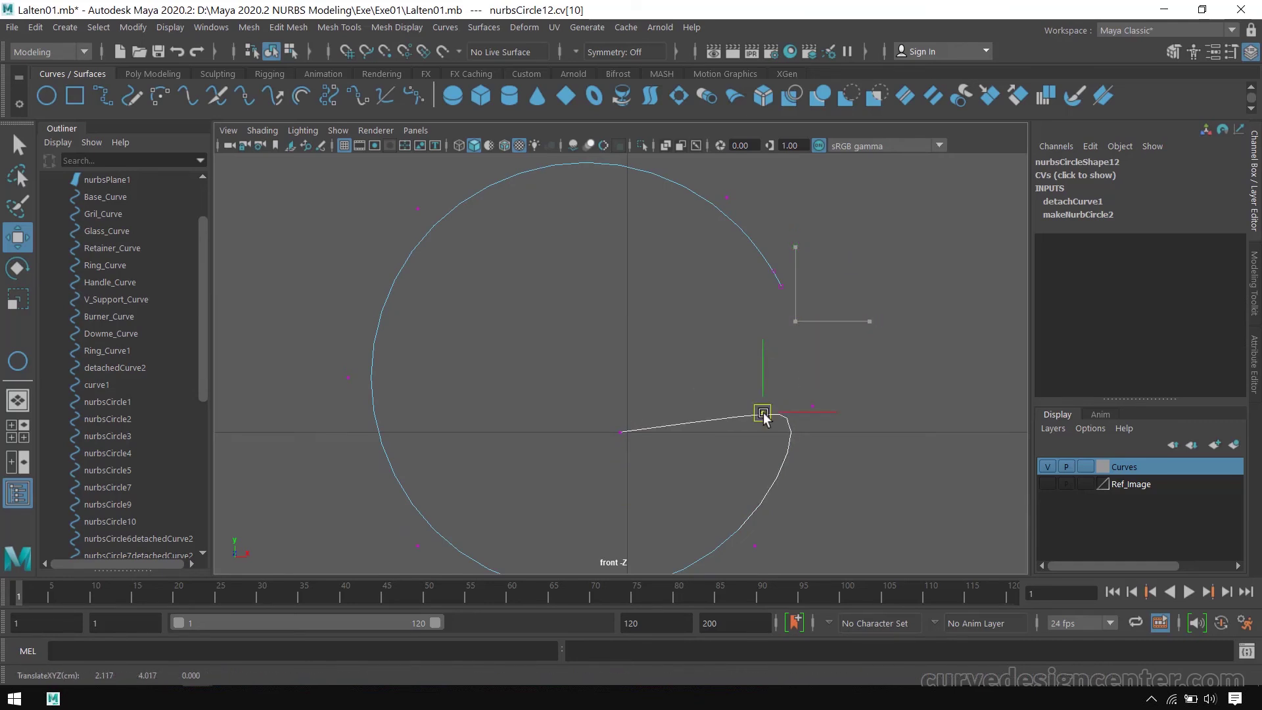
key("ctrl+z")
left_click_drag(796, 322, 734, 435)
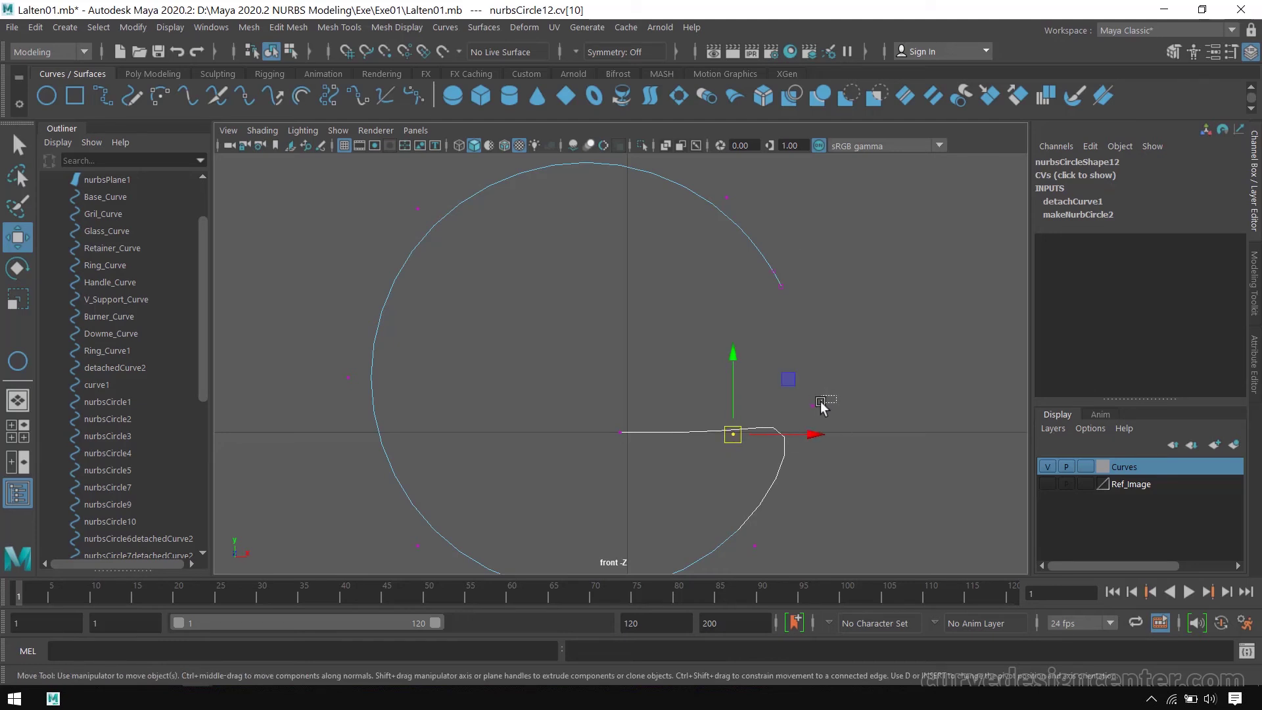
left_click(848, 397)
left_click(812, 406)
left_click_drag(812, 408, 819, 414)
key("F8")
scroll(620, 423, "down", 5)
- Draw a straight 1 Linear CV curve in the side view, snapped to the opened circle and running along Z away from its plane
key("space")
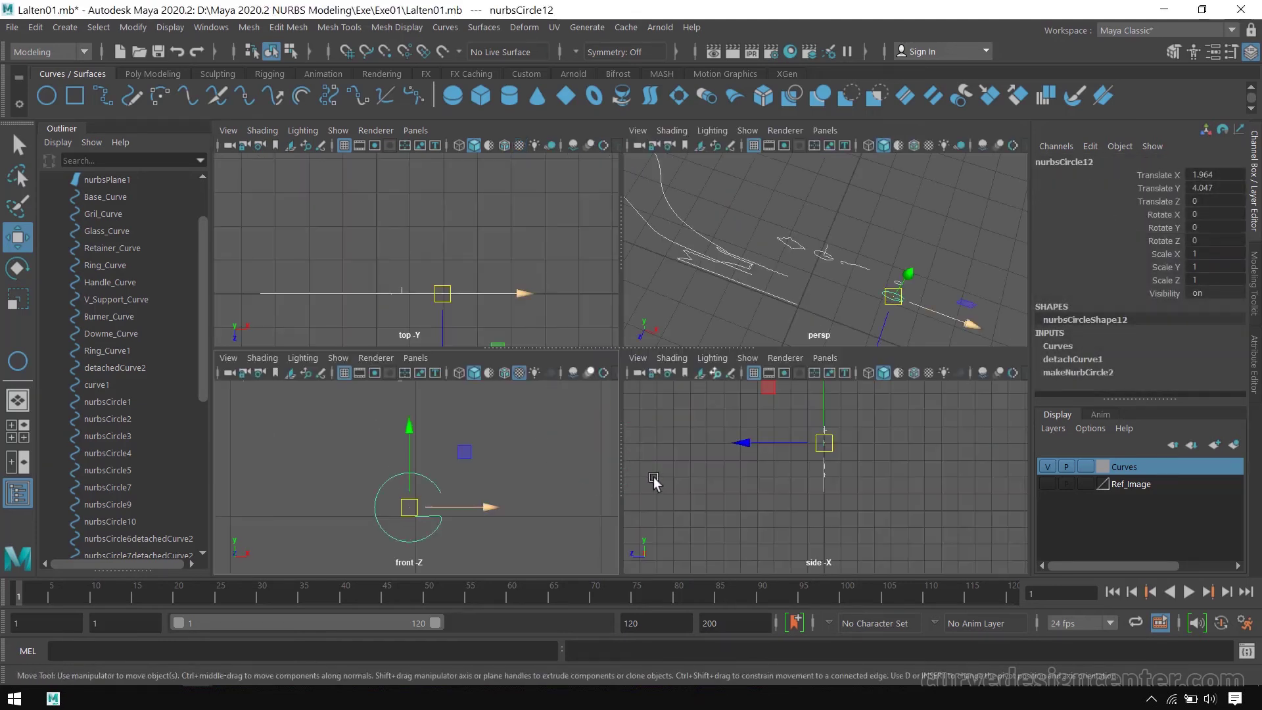
key("space")
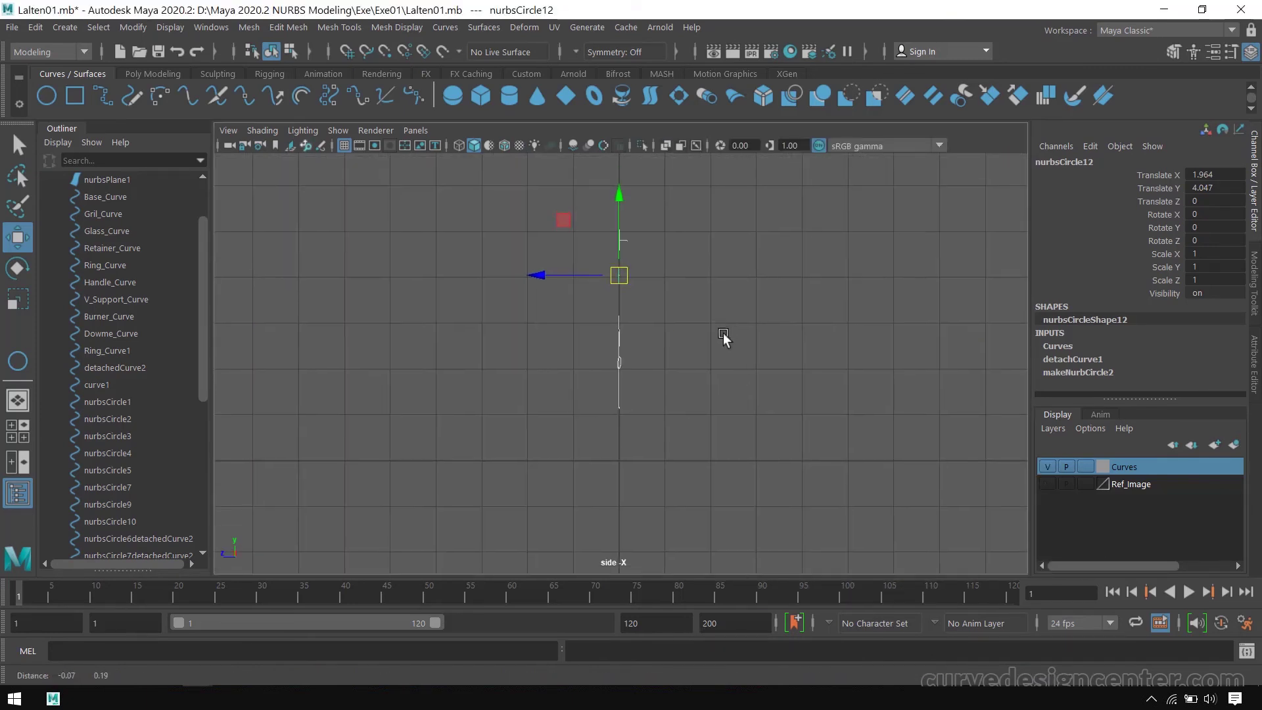
left_click(721, 324)
left_click(60, 28)
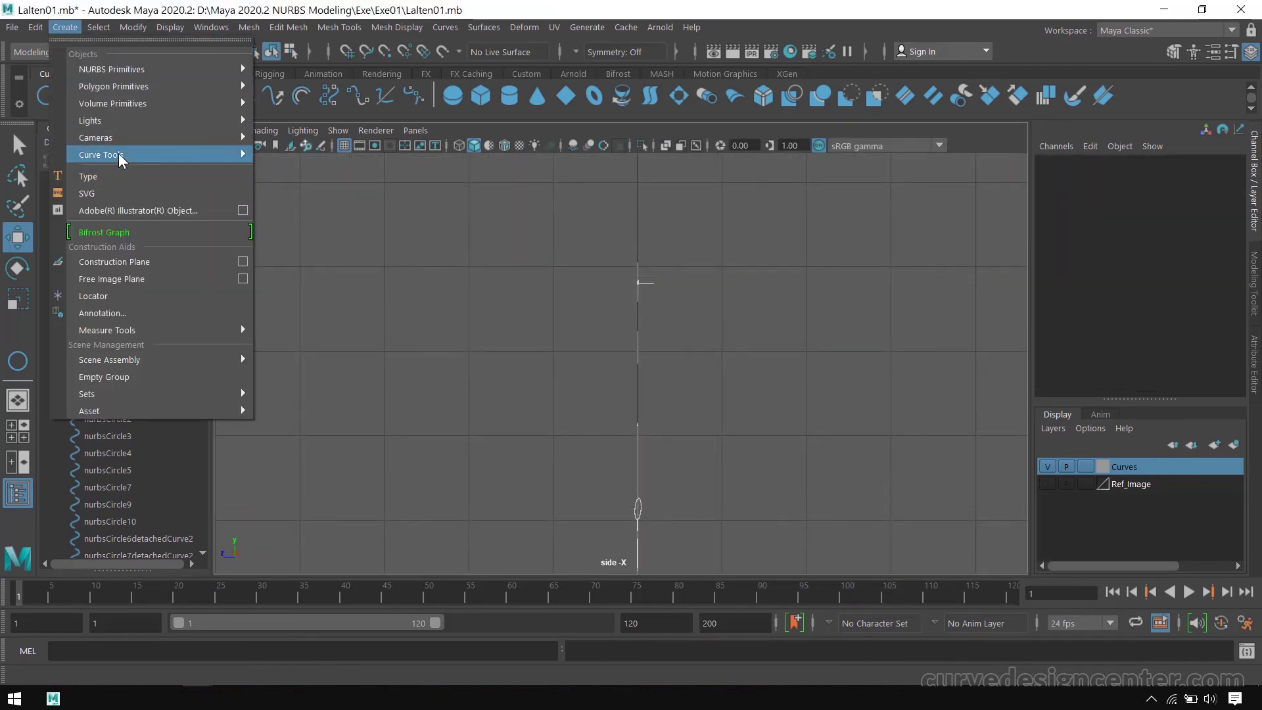
mouse_move(118, 154)
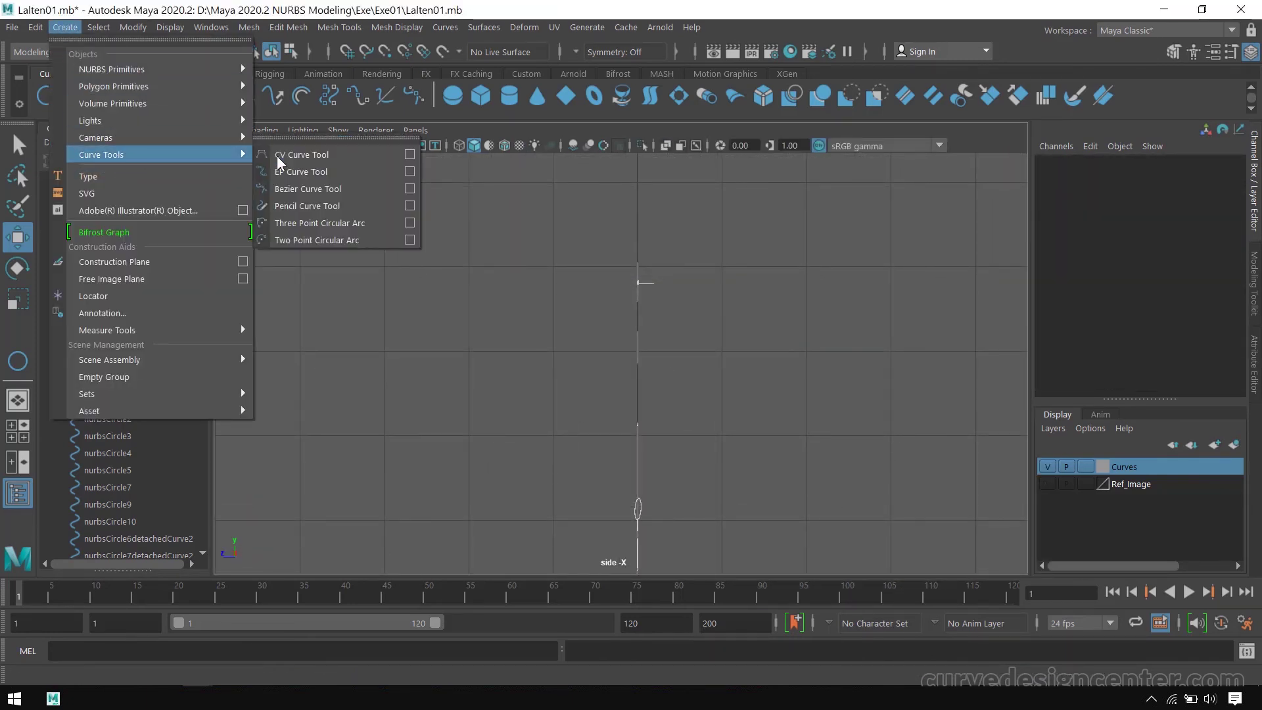
left_click(410, 153)
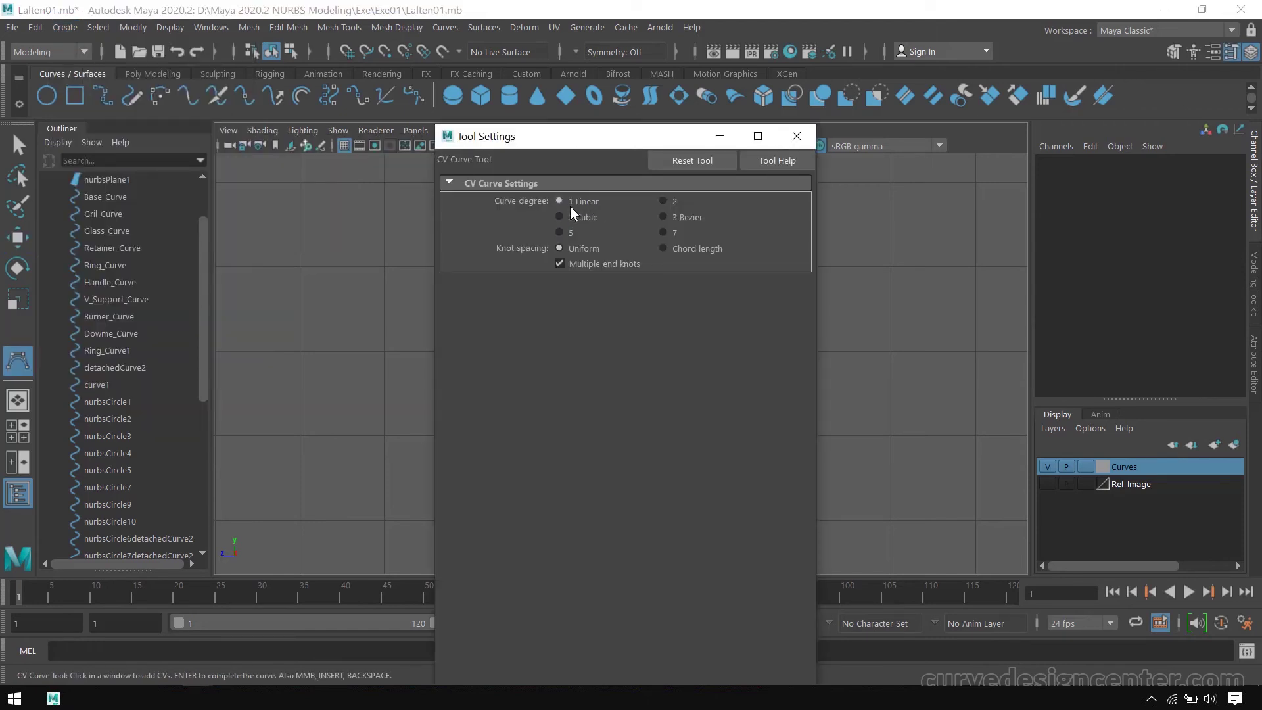
left_click(796, 136)
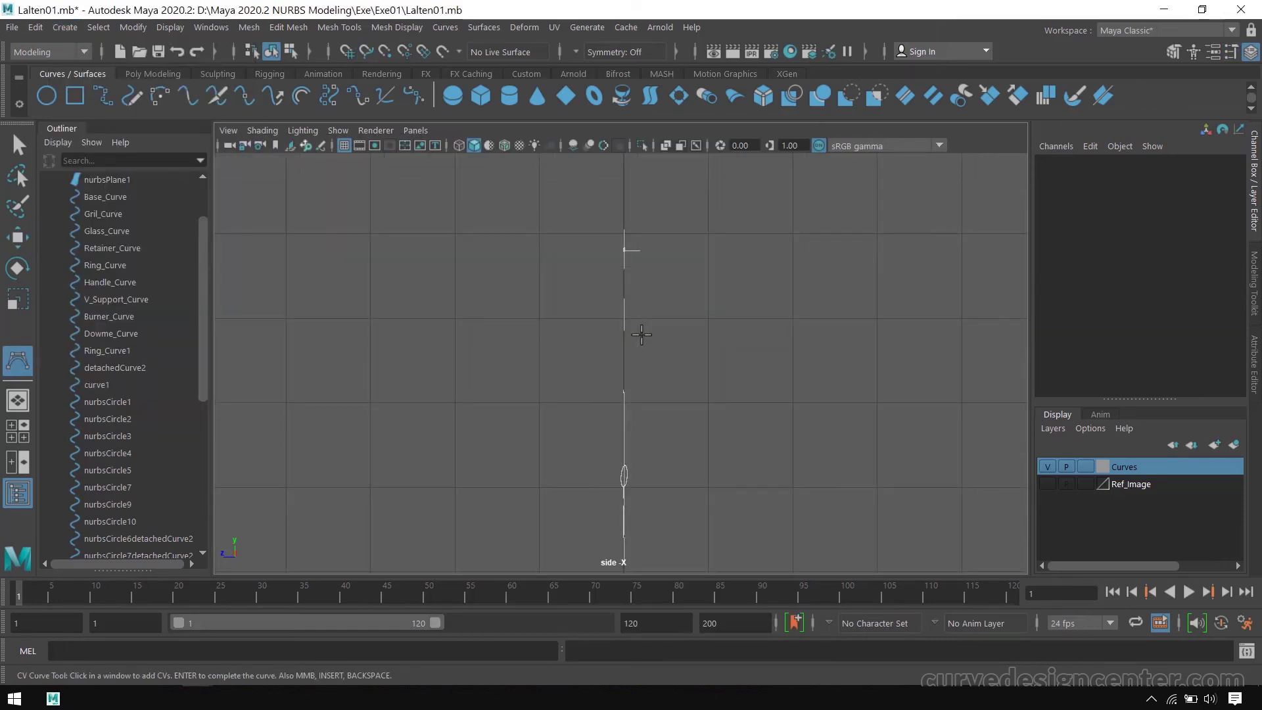
key("c")
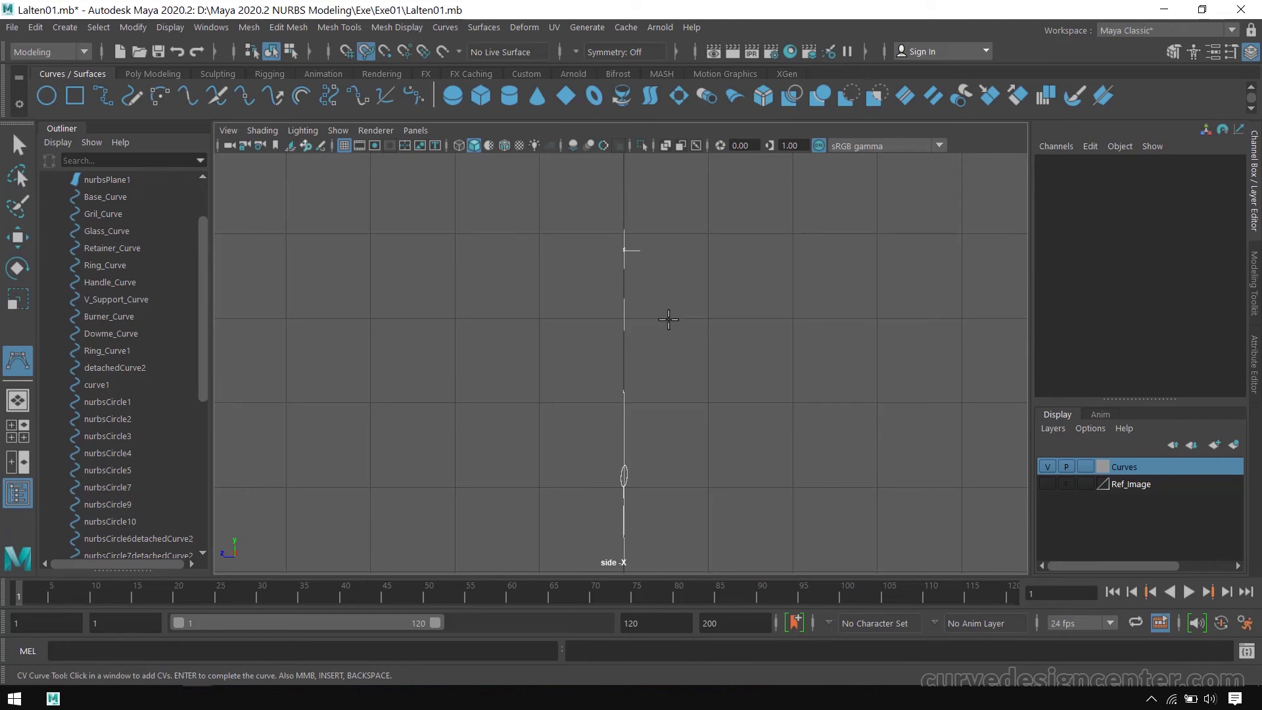
left_click(624, 317)
left_click_drag(625, 317, 624, 327)
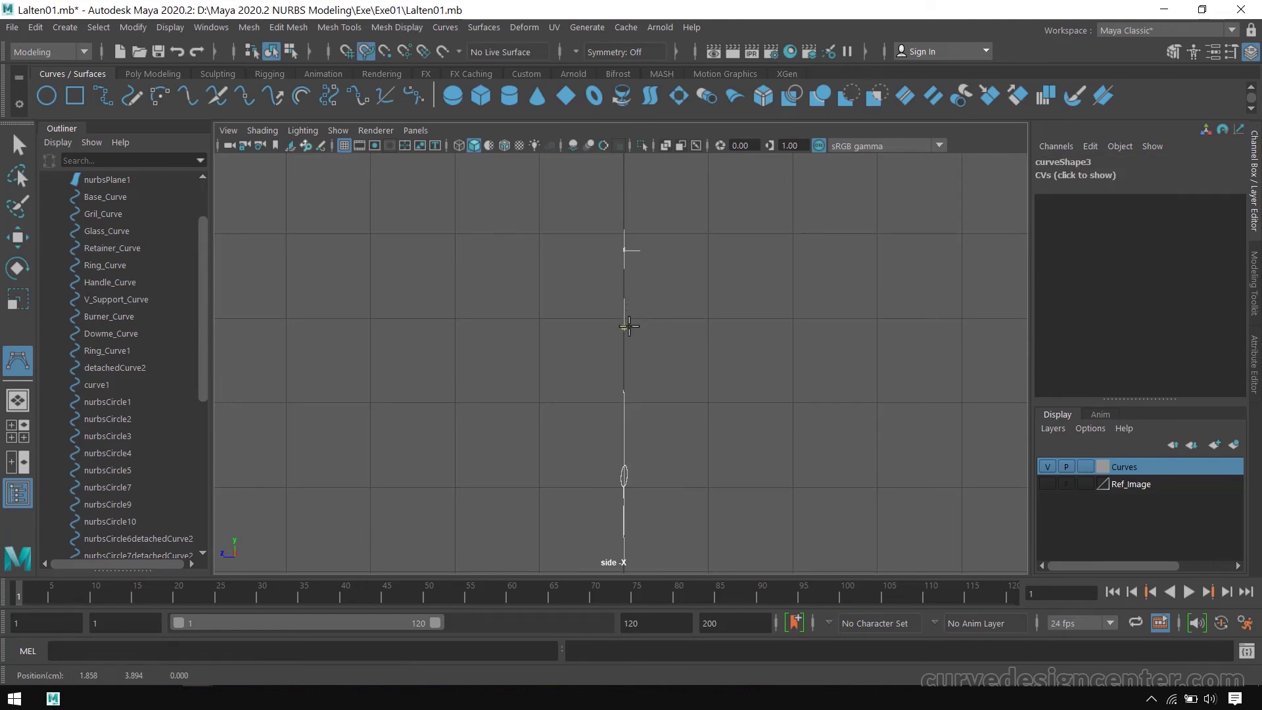
left_click(686, 327)
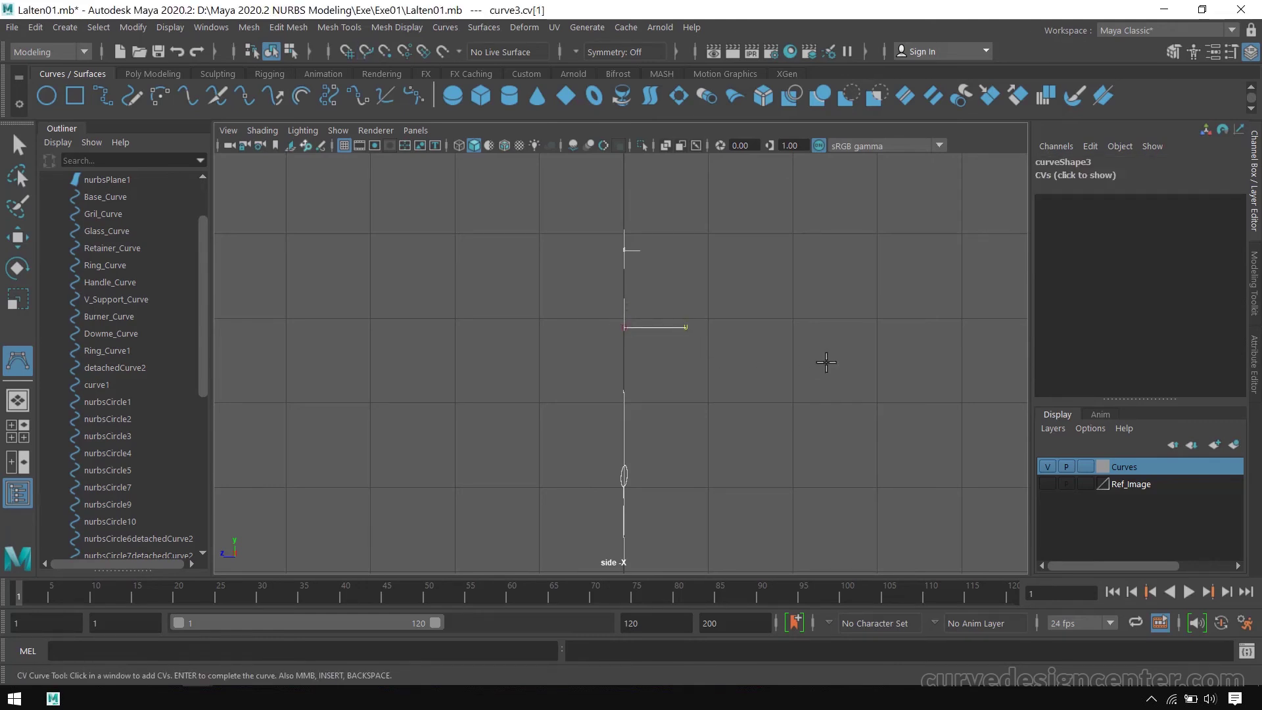
key("w")
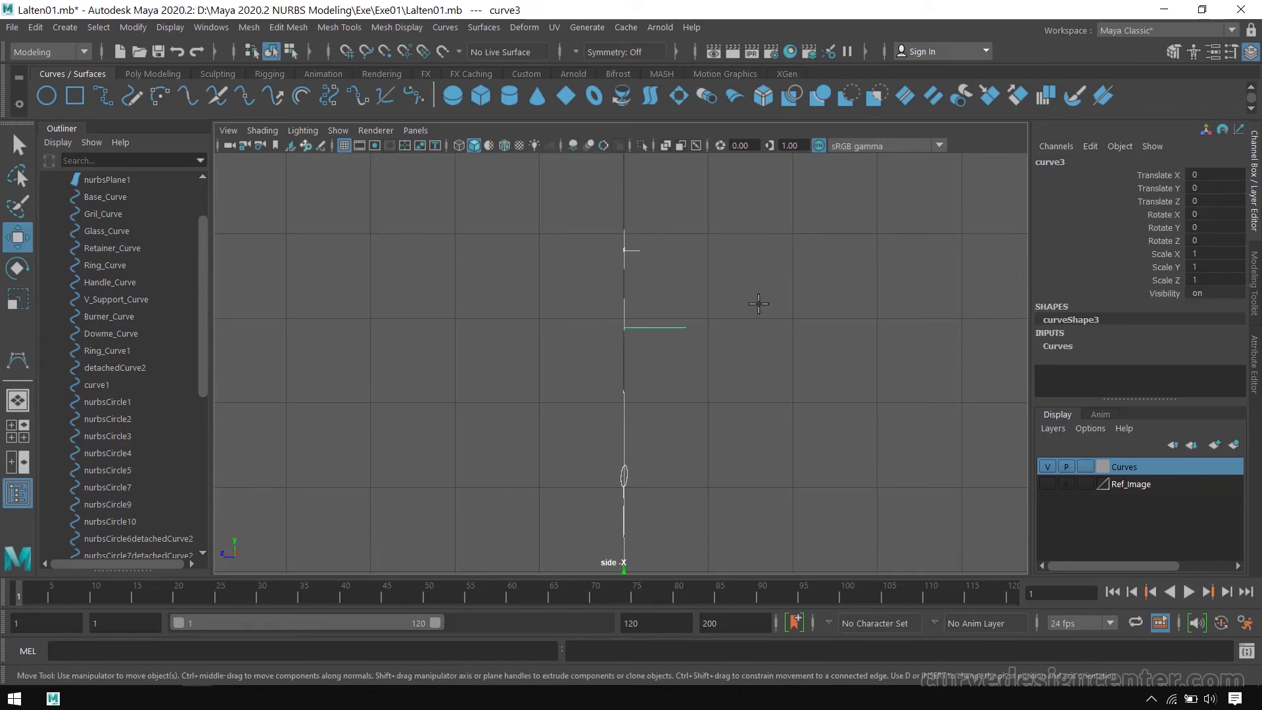
key("space")
key("space")
left_click_drag(858, 353, 699, 366, "alt")
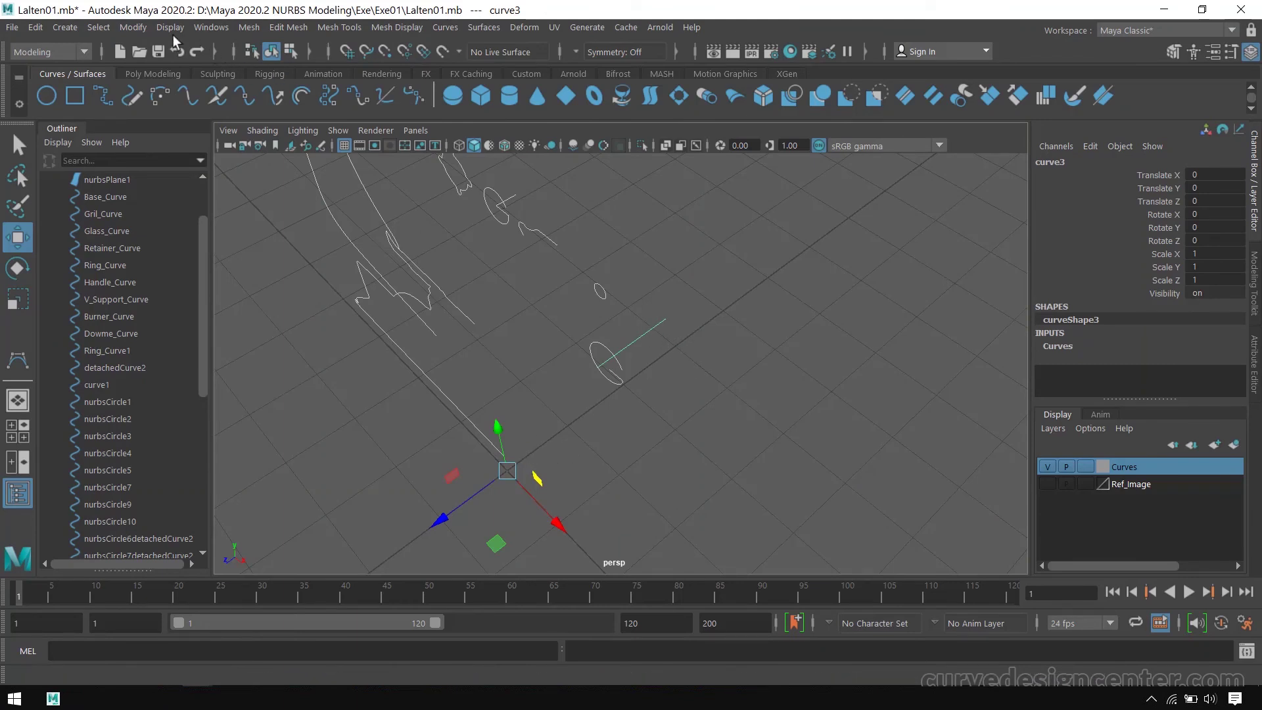
- Center the pivot of the straight curve, and move the pivot to the curve's end at the opened circle
left_click(209, 31)
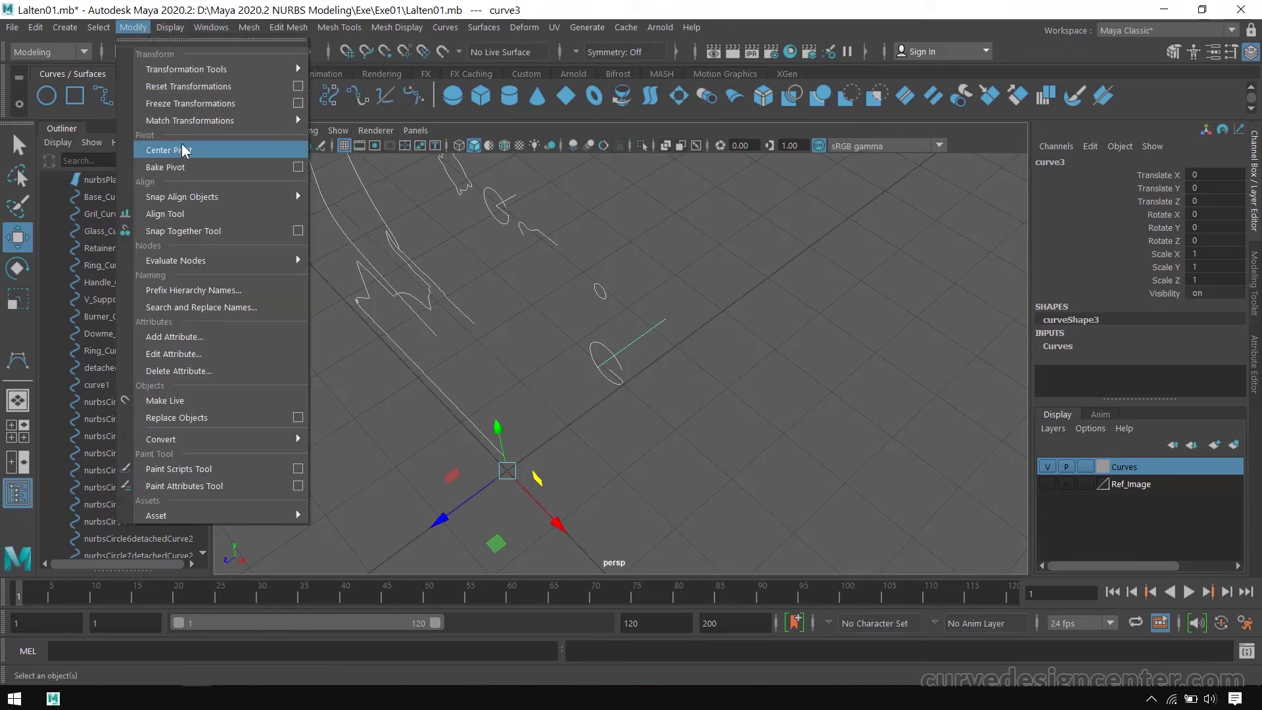
left_click(178, 151)
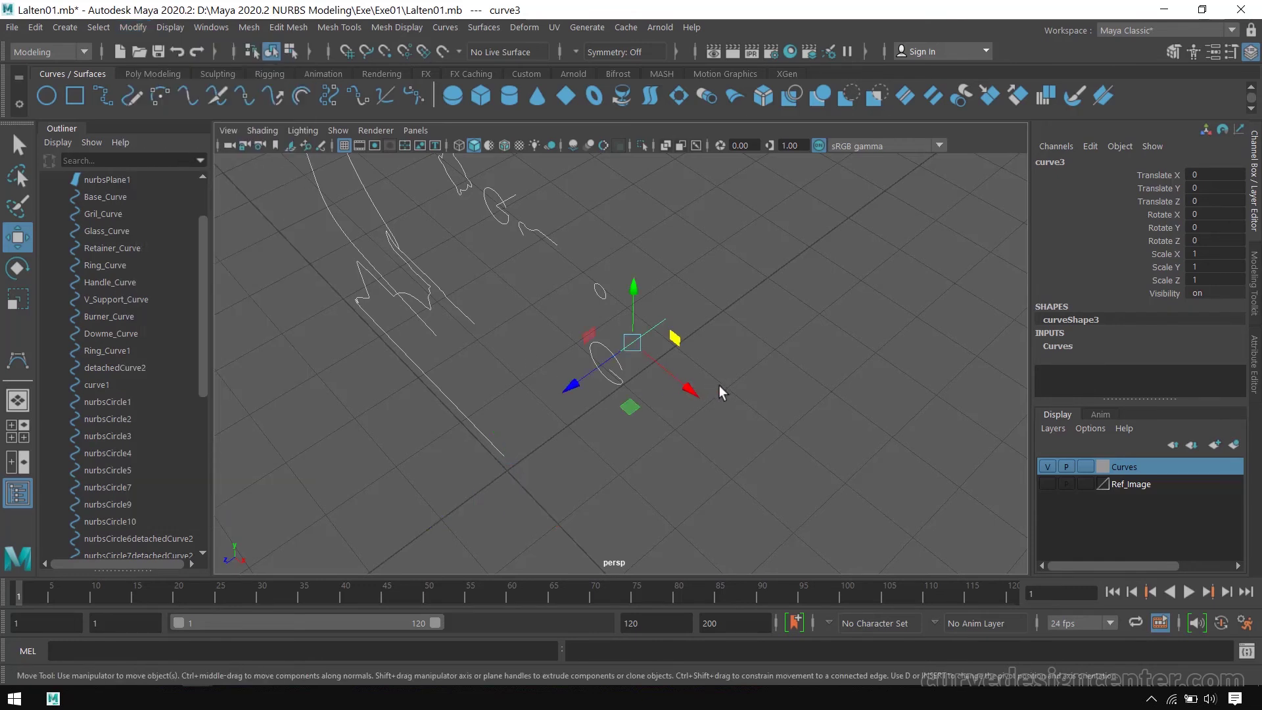
left_click_drag(725, 375, 823, 465, "alt")
key("d")
left_click_drag(707, 422, 567, 400)
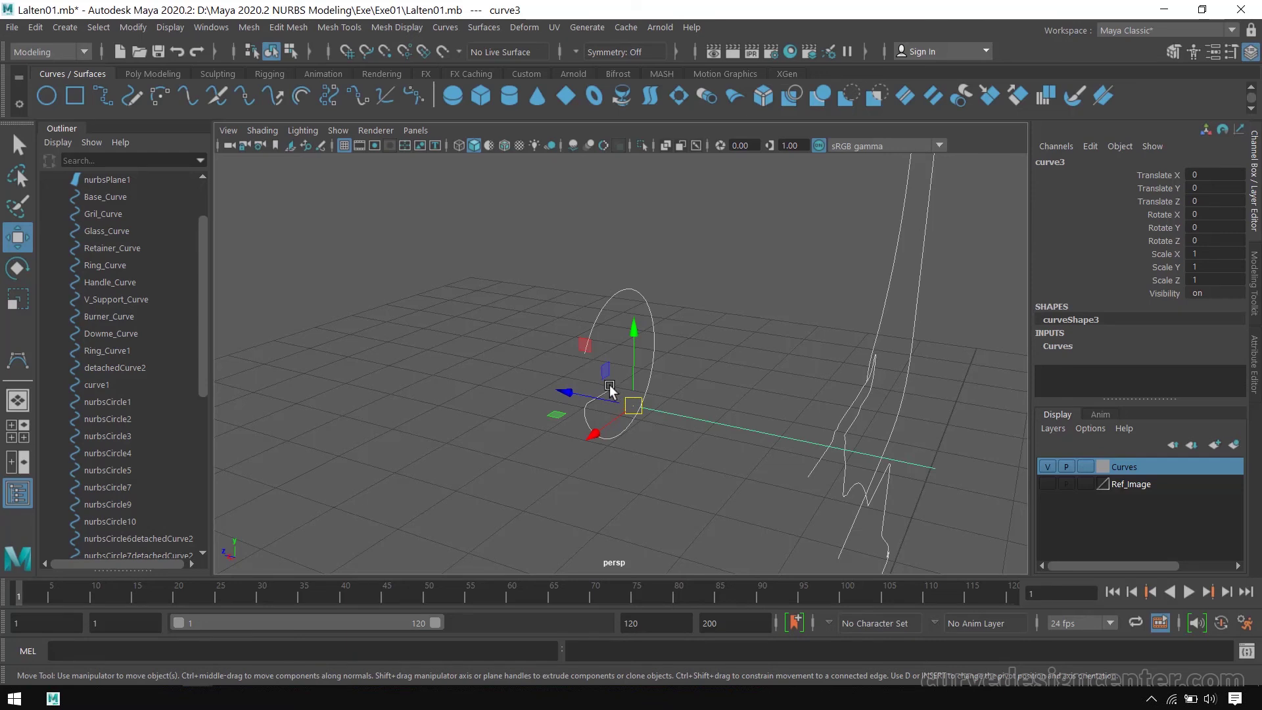
- Move the straight curve in the front view so its end sits on the inner end of the circle's spoke
key("space")
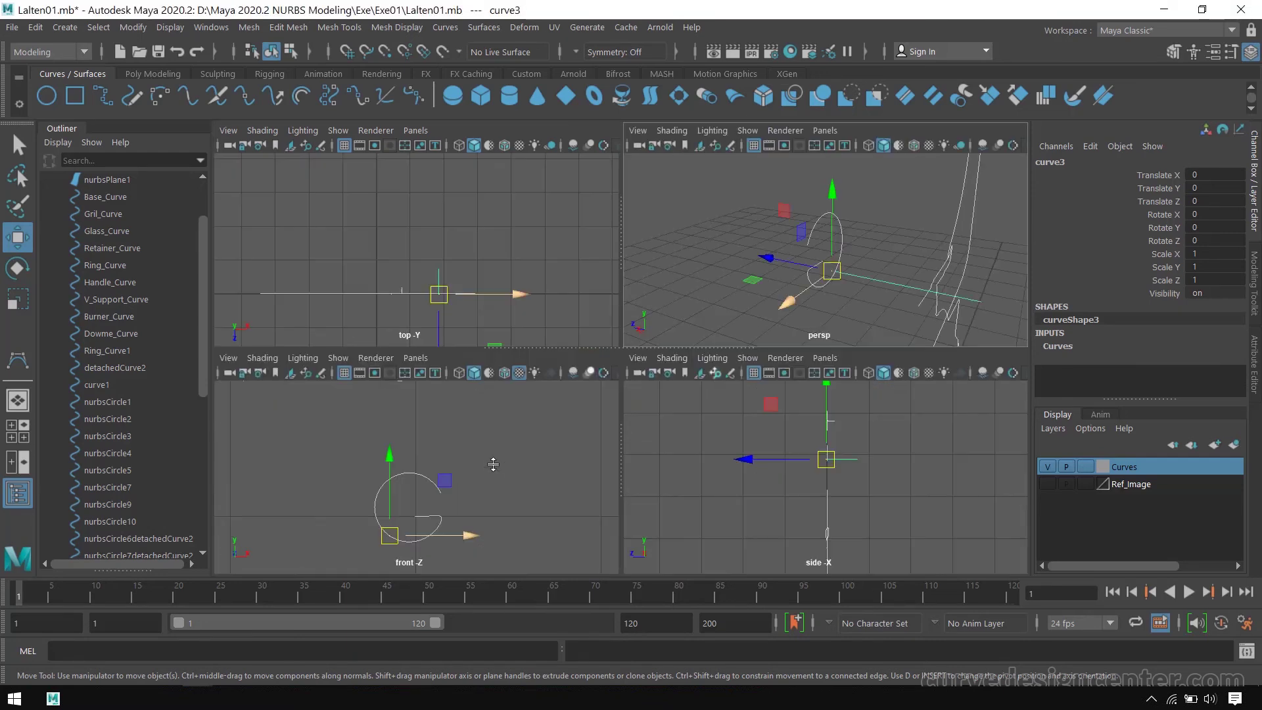
key("space")
scroll(735, 394, "down", 1)
scroll(724, 366, "up", 6)
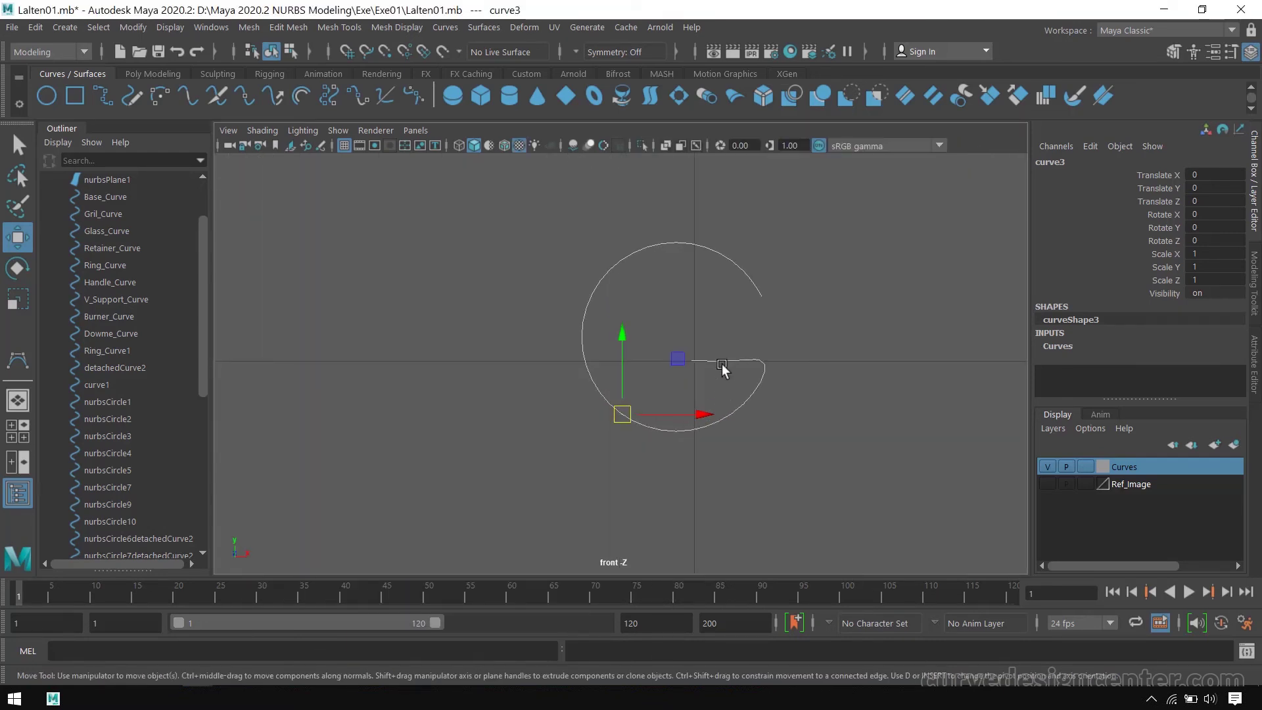
left_click_drag(629, 447, 737, 360)
key("c")
- Shorten the straight curve by moving its far control vertex along Z toward the circle, and return to object mode
key("space")
key("space")
left_click_drag(695, 364, 770, 384, "alt")
right_click(798, 360)
right_click_drag(798, 360, 697, 281)
left_click(912, 364)
left_click_drag(824, 356, 641, 379)
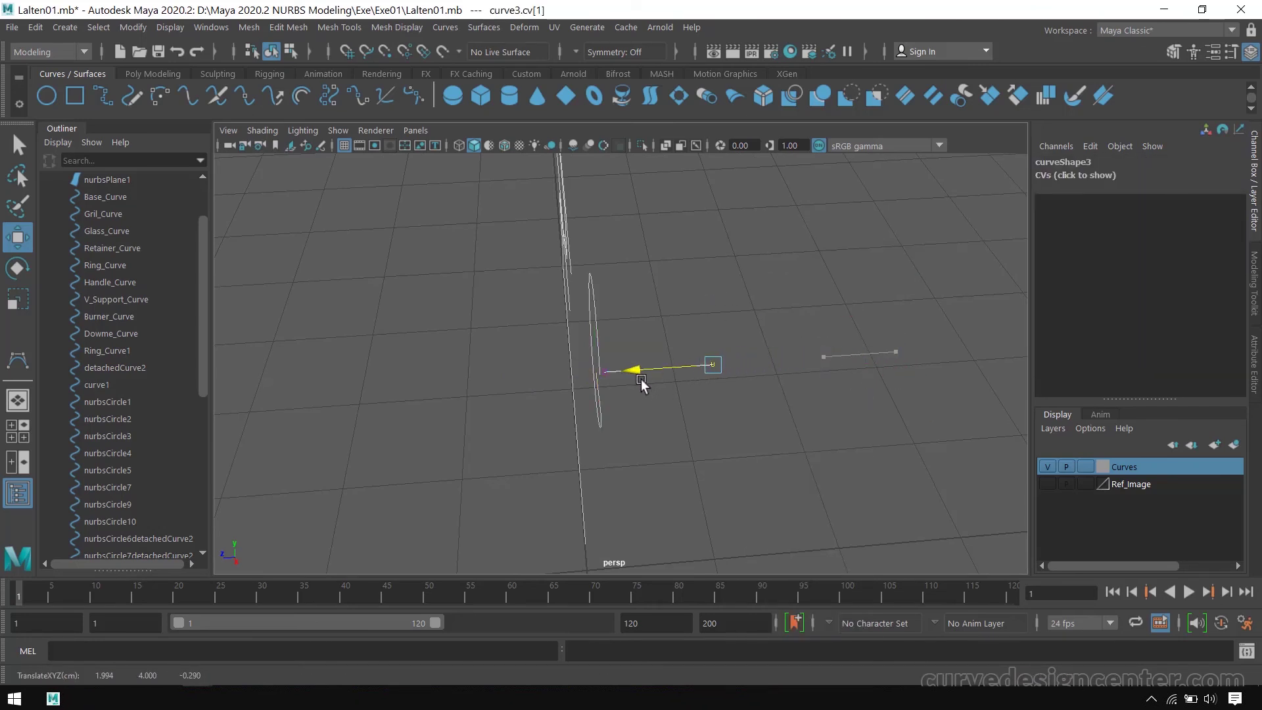
right_click_drag(818, 343, 879, 254)
- Move the straight curve's pivot along Z onto its end nearest the spoke
left_click_drag(811, 423, 787, 411, "alt")
left_click(626, 481)
mouse_move(626, 481)
left_mouse_down("alt")
mouse_move(600, 445)
mouse_move(614, 479)
mouse_move(756, 482)
mouse_move(579, 386)
mouse_move(616, 479)
mouse_move(639, 480)
left_mouse_up("alt")
scroll(579, 387, "up", 3)
scroll(555, 449, "down", 5)
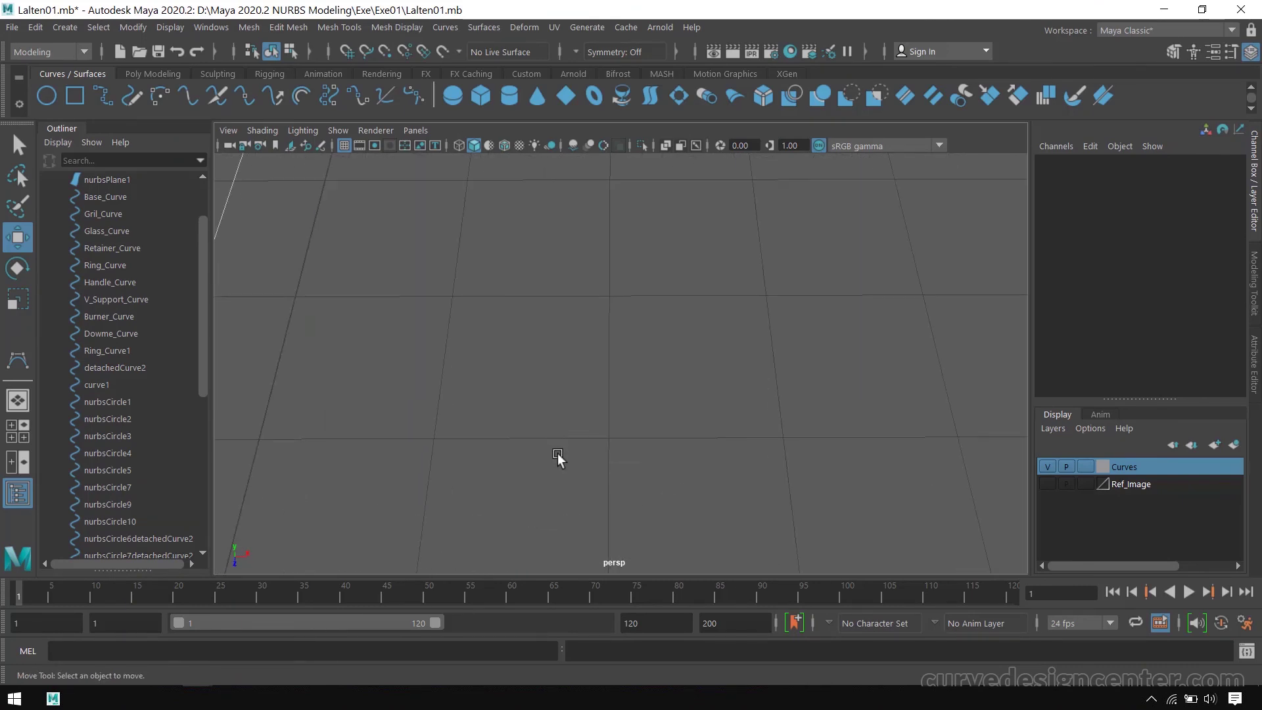
scroll(566, 458, "up", 8)
left_click_drag(507, 403, 578, 436)
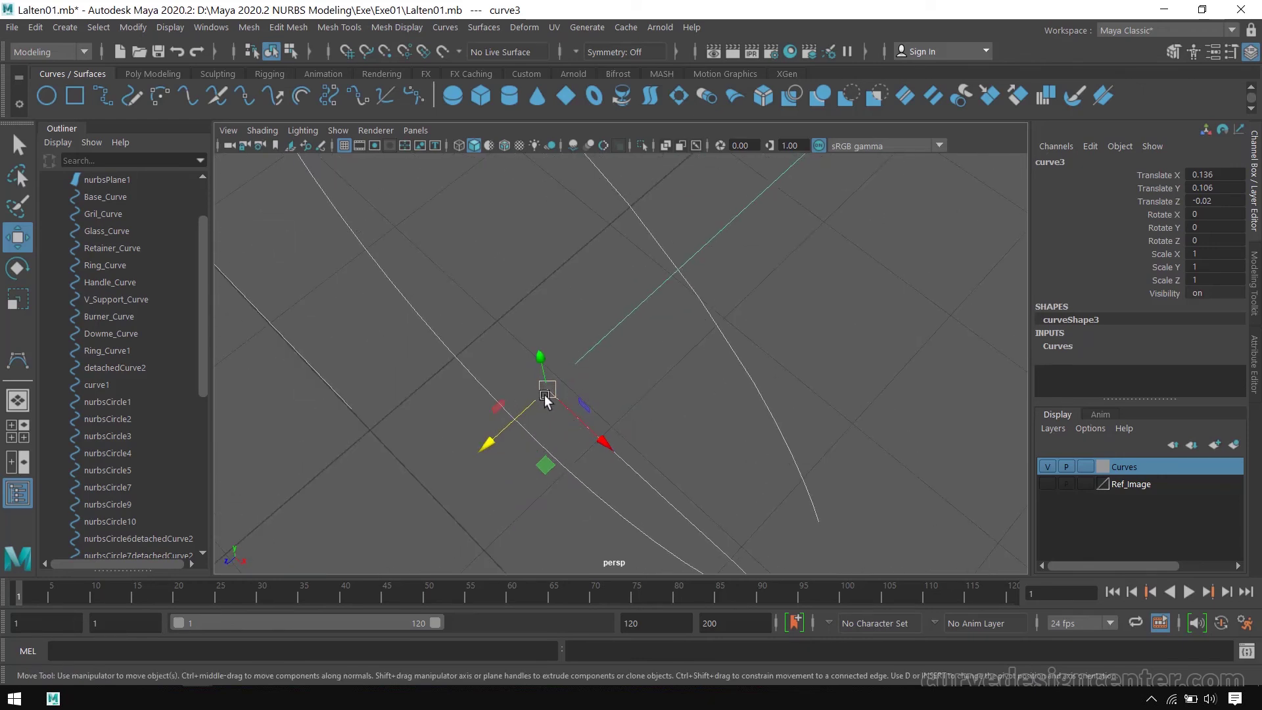
key("d")
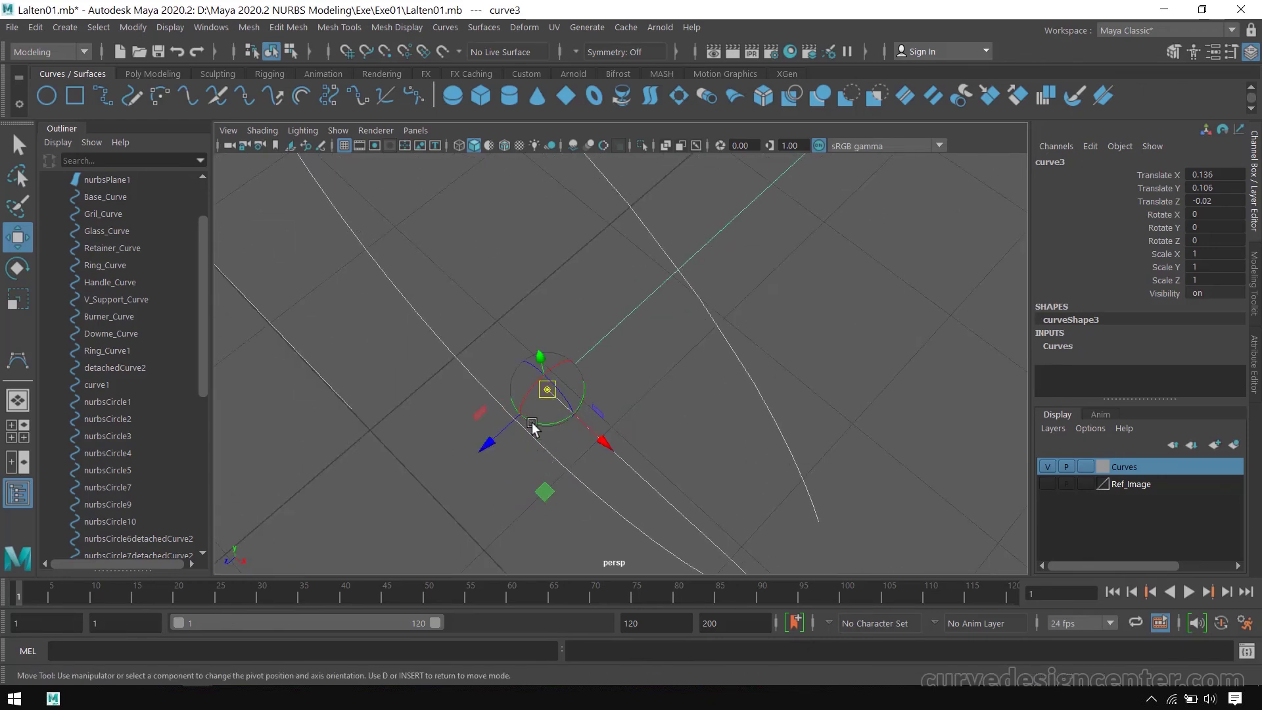
left_click_drag(489, 439, 526, 413)
key("d")
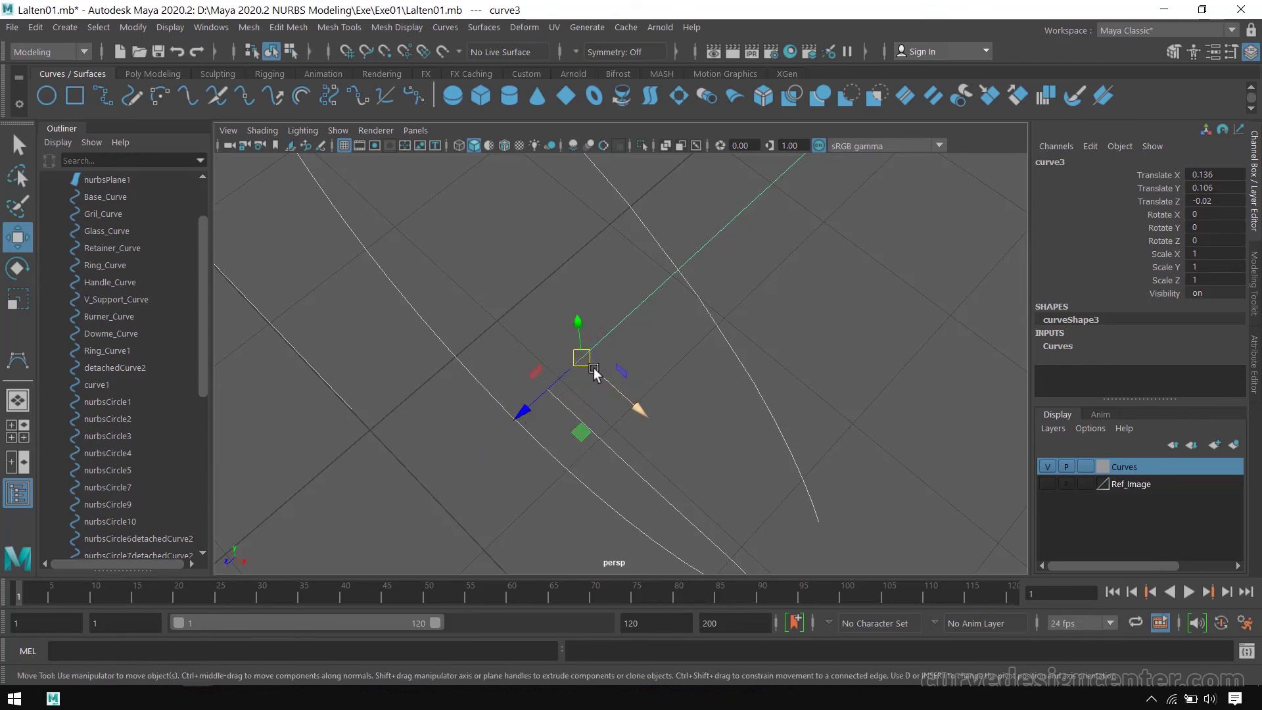
- Align the straight curve along Z in the side view so its end meets the spoke's inner end
mouse_move(521, 414)
left_mouse_down()
mouse_move(527, 386)
mouse_move(587, 389)
left_mouse_up()
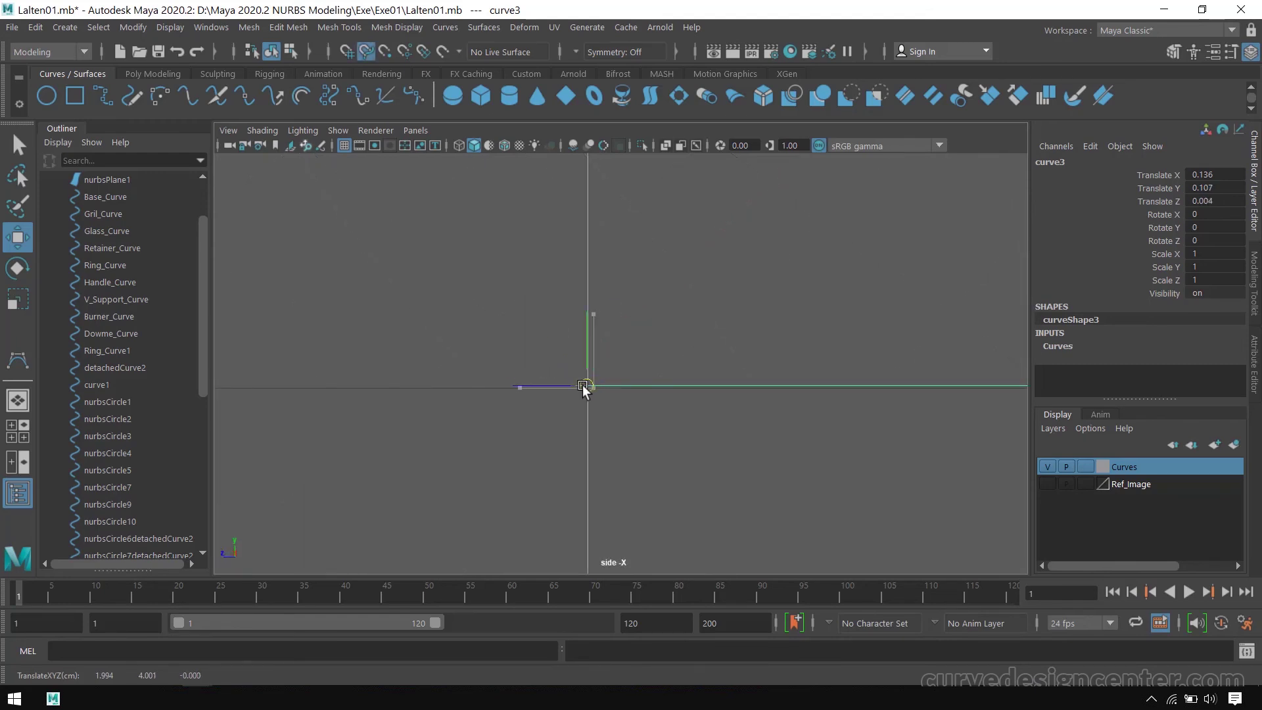
key("ctrl+z")
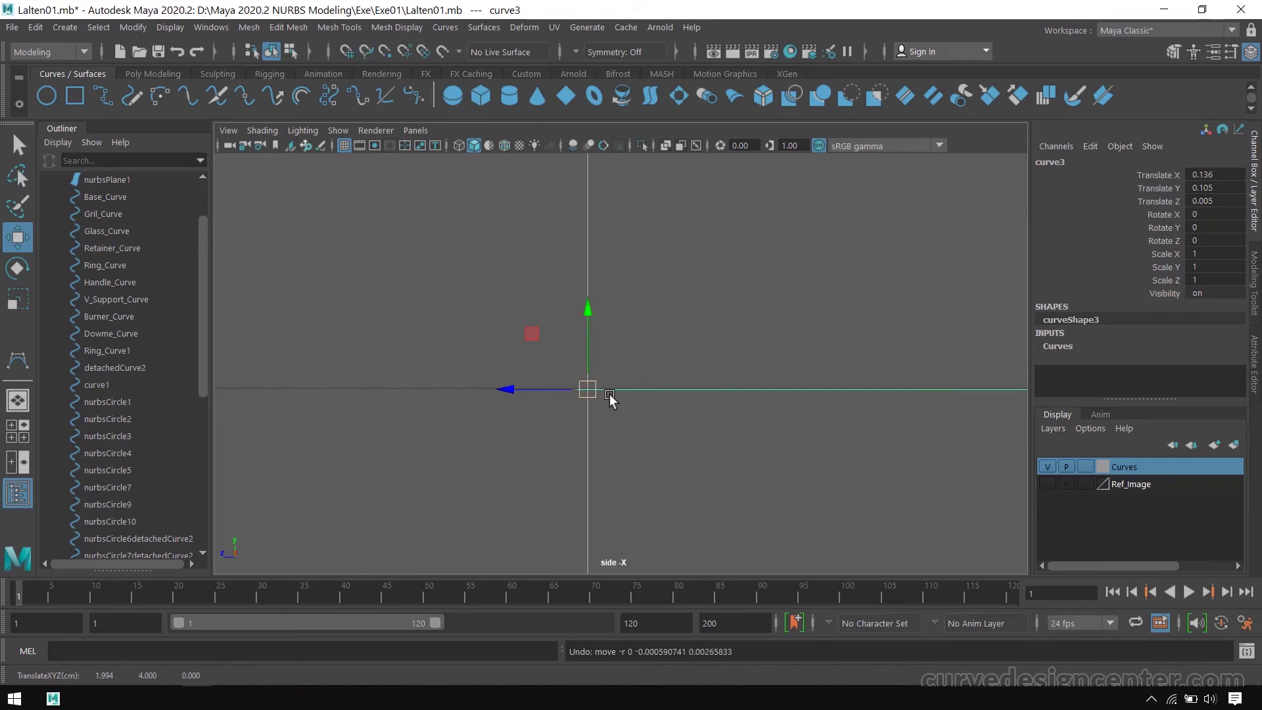
left_click_drag(526, 387, 528, 388)
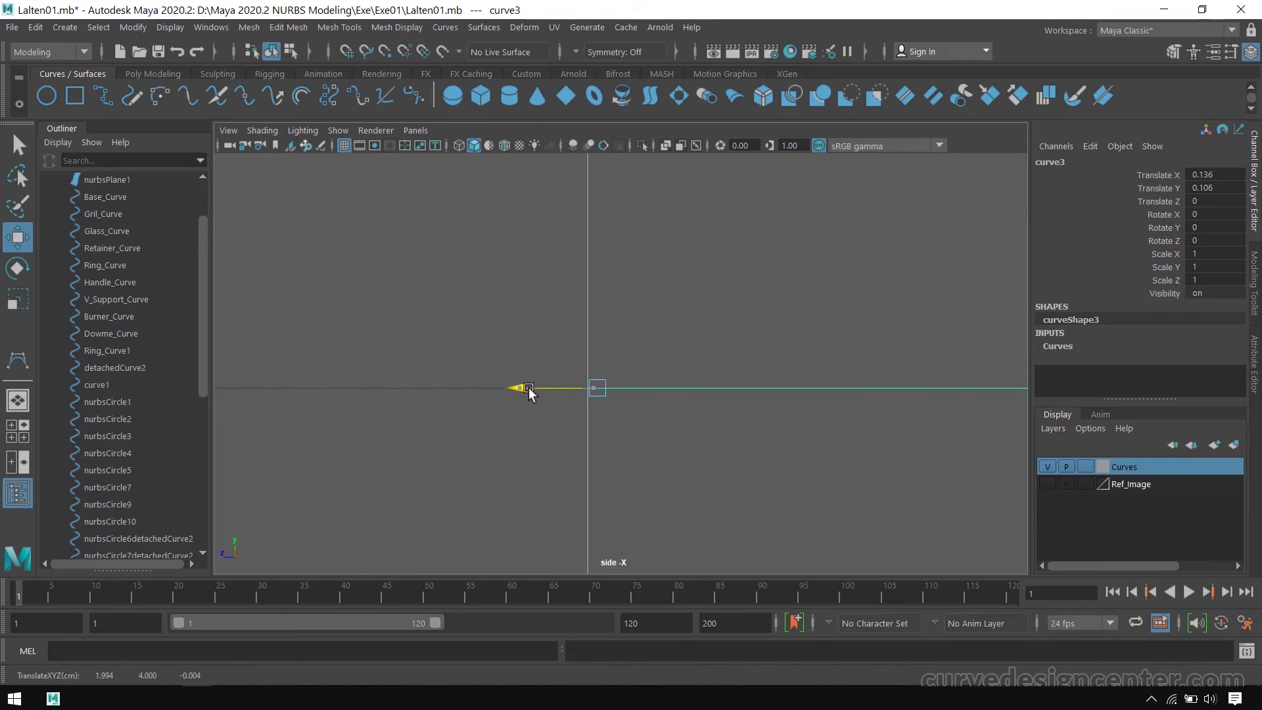
key("space")
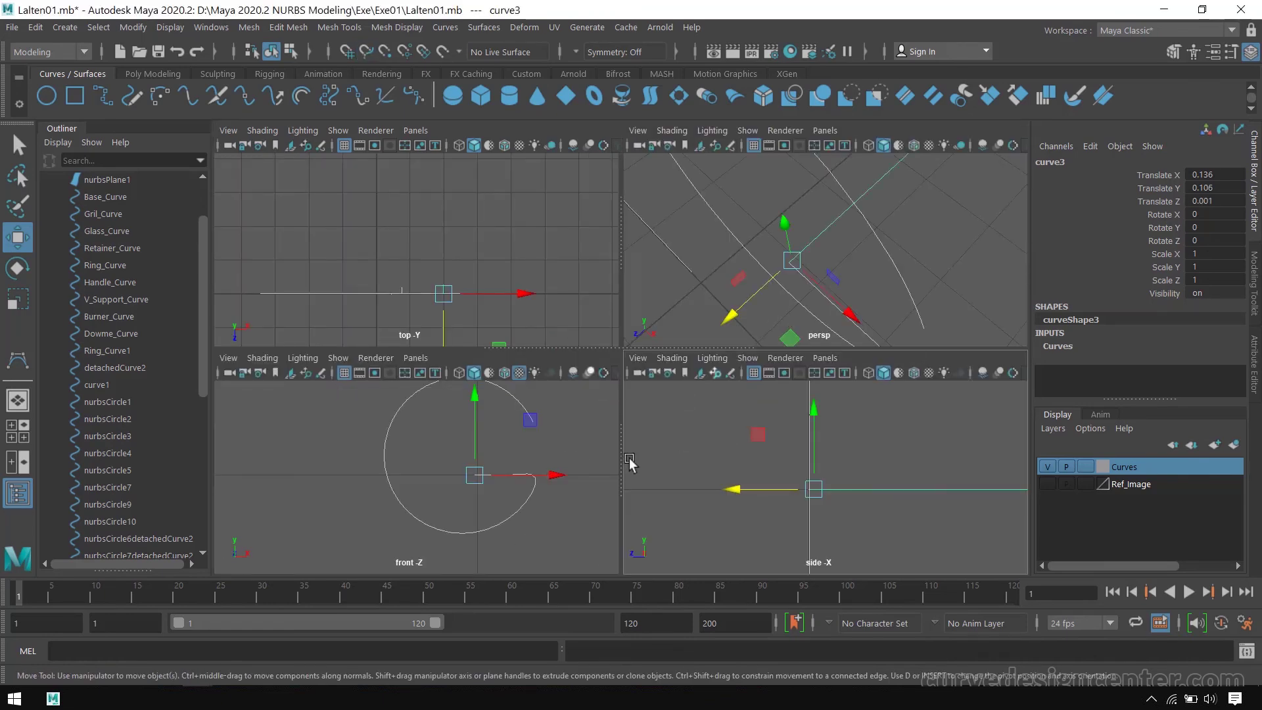
key("space")
scroll(732, 375, "up", 3)
left_click(687, 422)
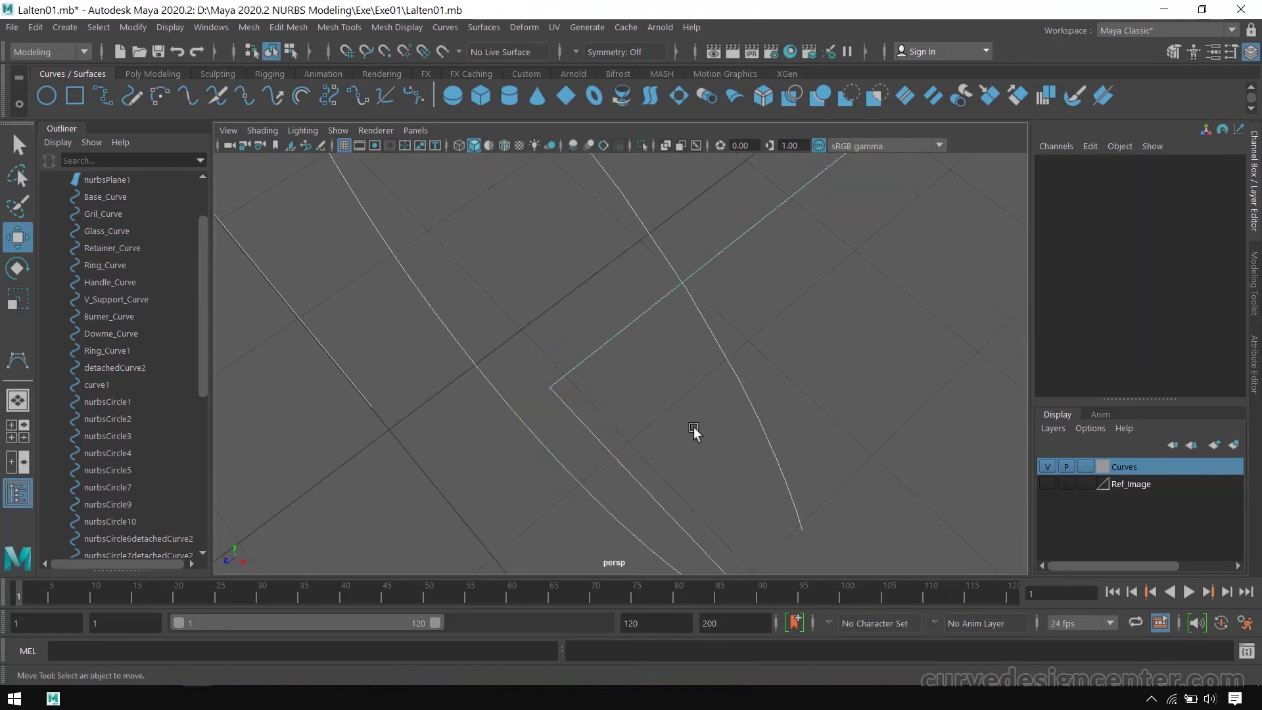
- Attach the straight curve to the opened circle's spoke to make one continuous curve
left_click(625, 447)
key("f")
left_click(662, 375)
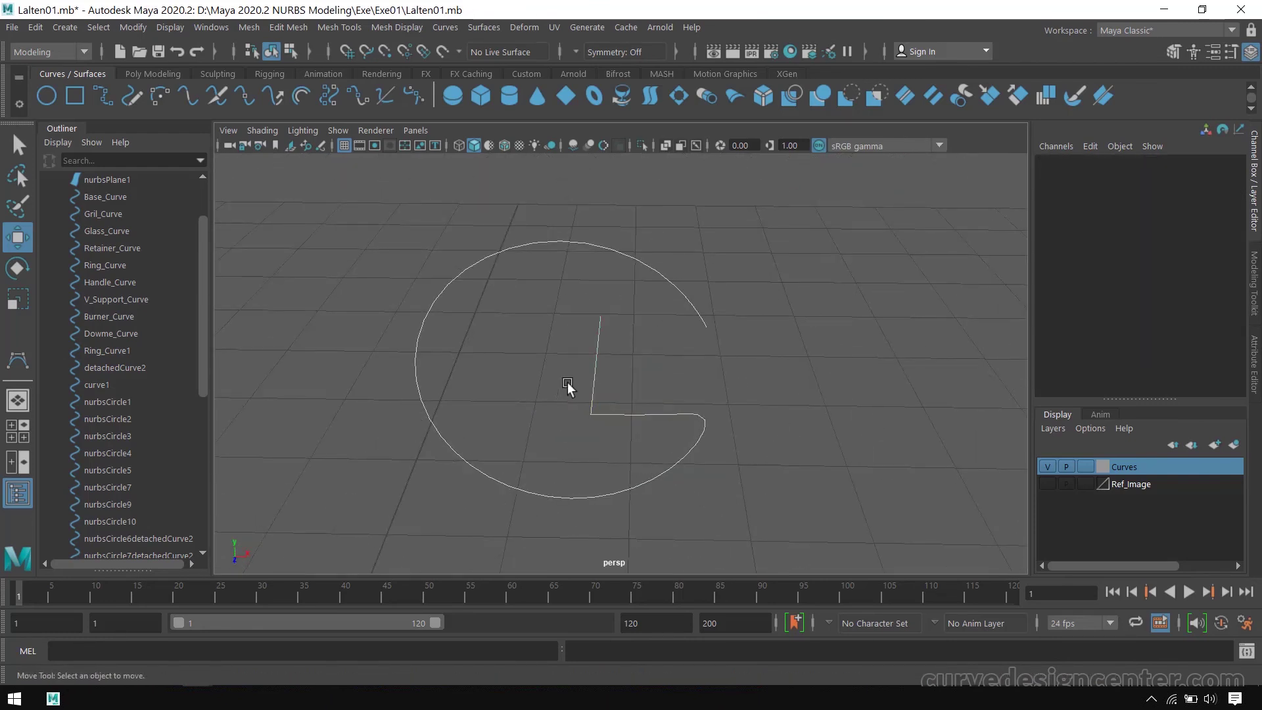
left_click(641, 439)
left_click(446, 27)
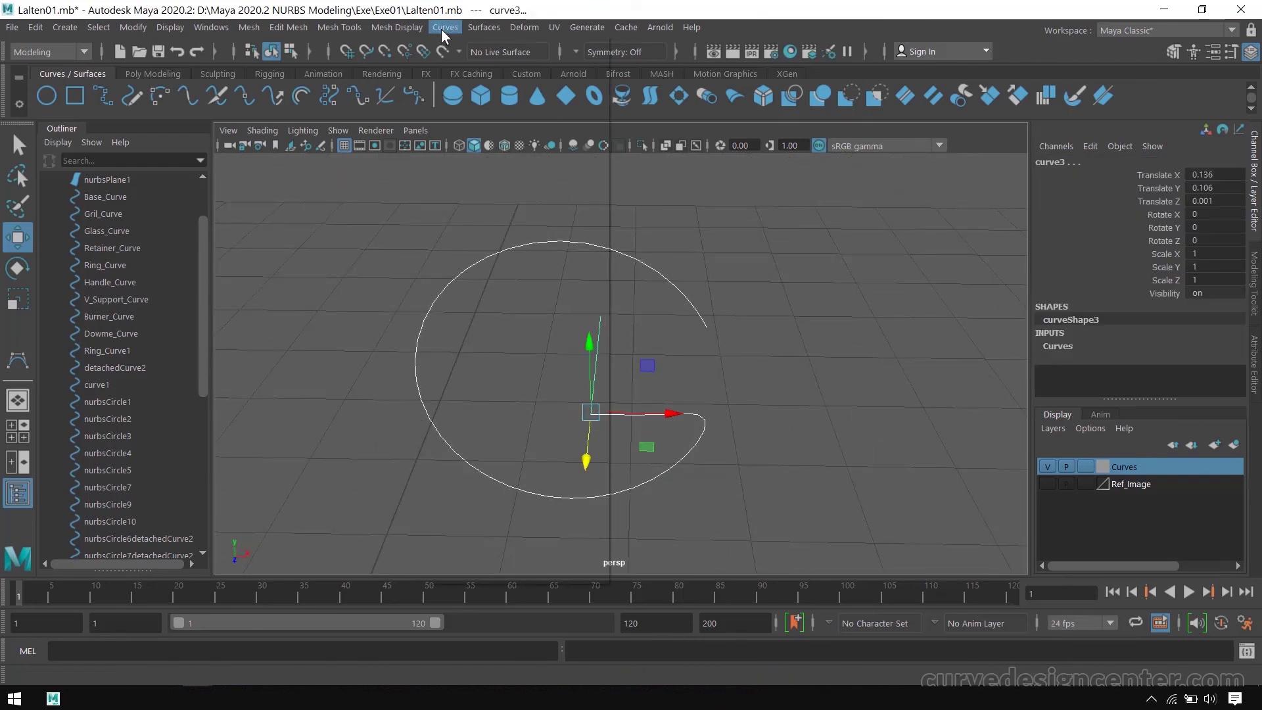
left_click(483, 262)
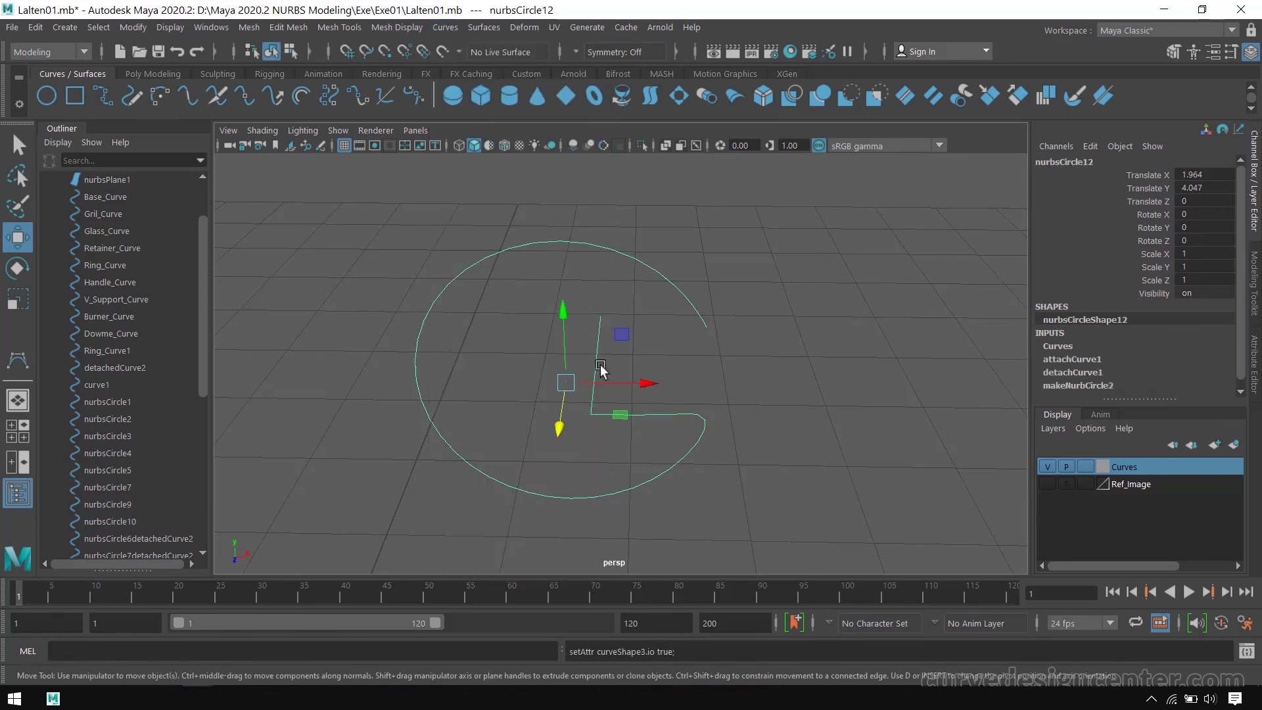
left_click(704, 374)
- Duplicate the circle overlapped by four ellipses in the front view, and place the copy above and left of it
left_click_drag(682, 464, 618, 459, "alt")
left_click_drag(583, 361, 656, 426)
right_click_drag(656, 426, 766, 433, "alt")
middle_click_drag(817, 445, 535, 374, "alt")
middle_click_drag(694, 441, 781, 468, "alt")
middle_click_drag(588, 355, 654, 362, "alt")
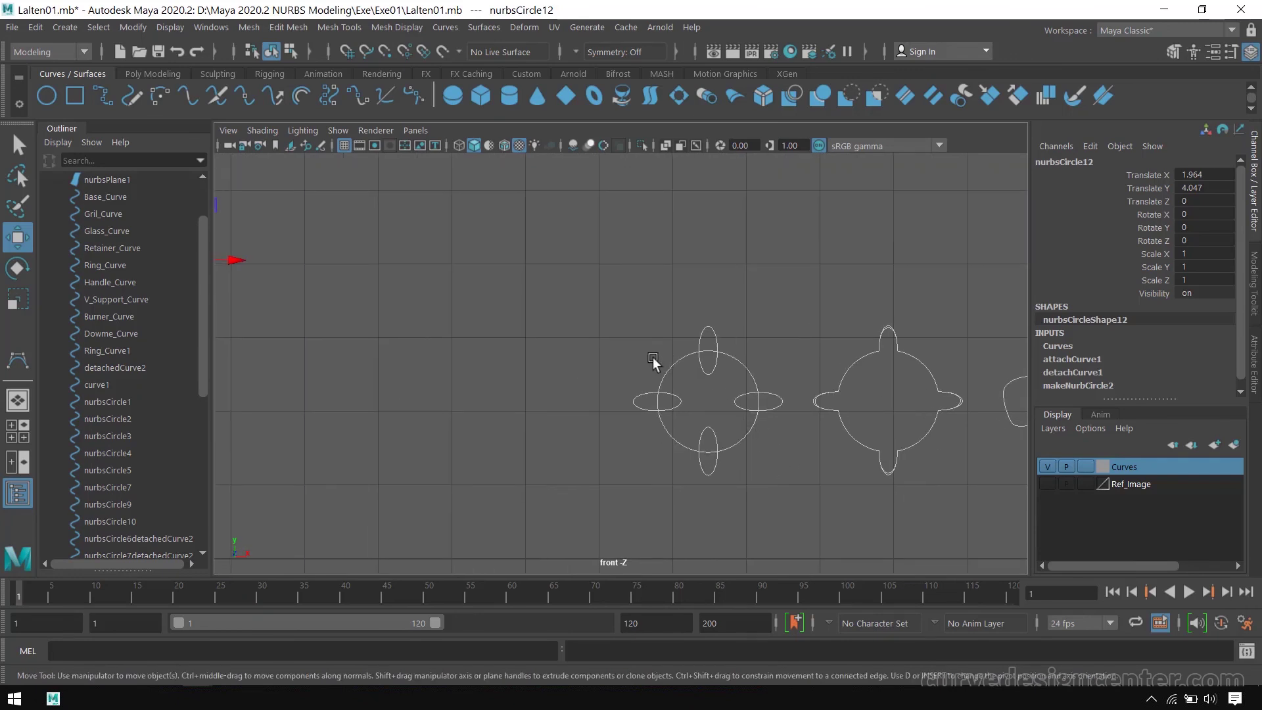
left_click_drag(677, 380, 677, 382)
right_click_drag(659, 374, 748, 411, "alt")
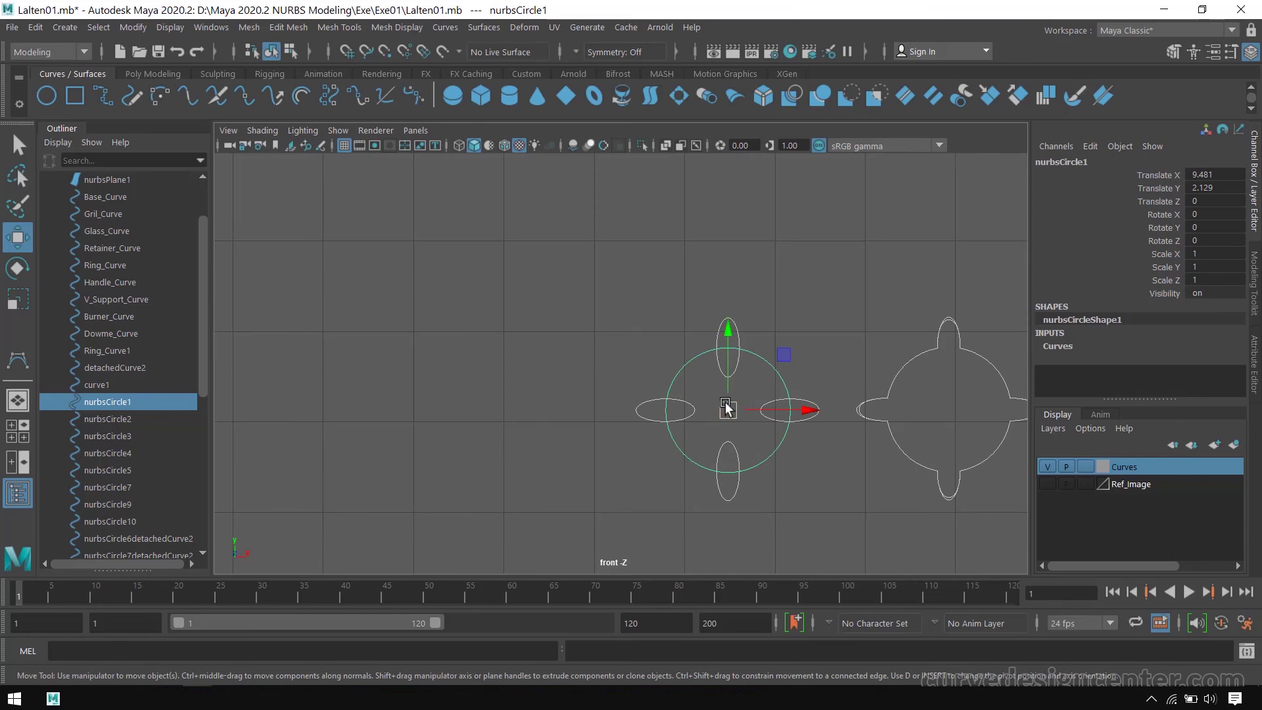
mouse_move(727, 407)
left_mouse_down("shift")
mouse_move(600, 358)
mouse_move(530, 360)
left_mouse_up("shift")
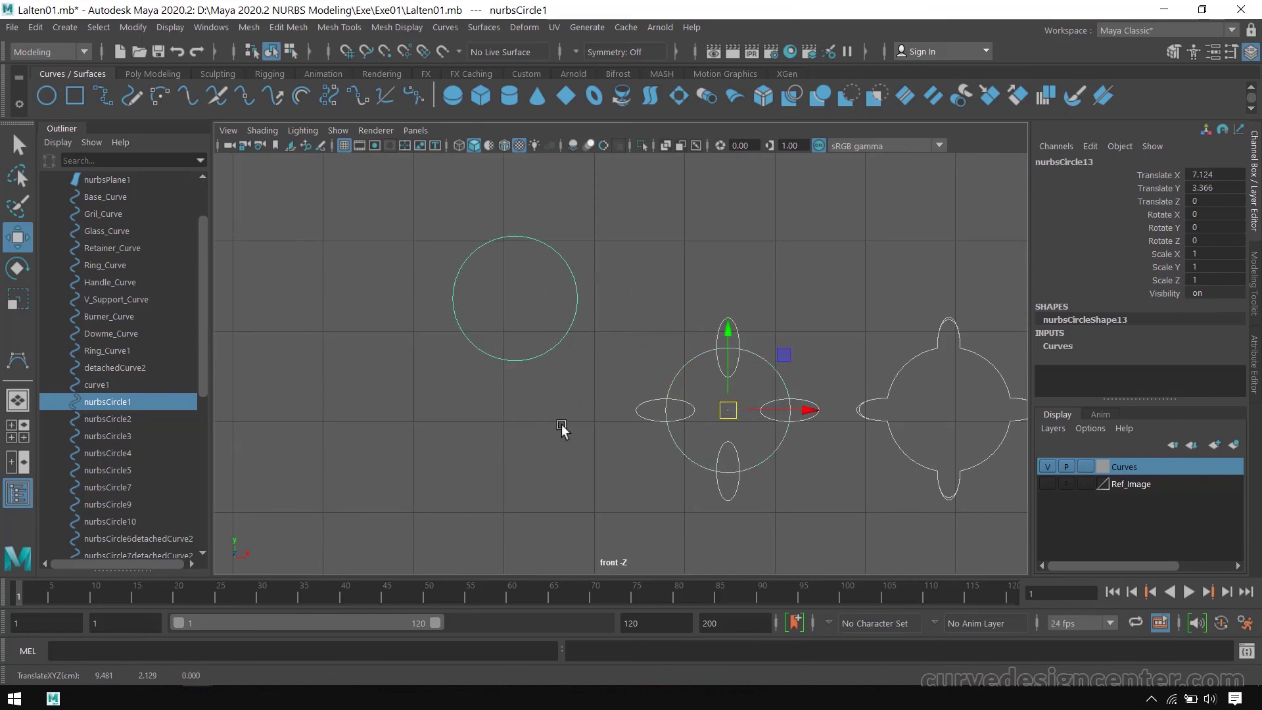
- Scale the duplicated circle to about 0.244 in X and 0.547 in Y to form a narrow upright ellipse
key("r")
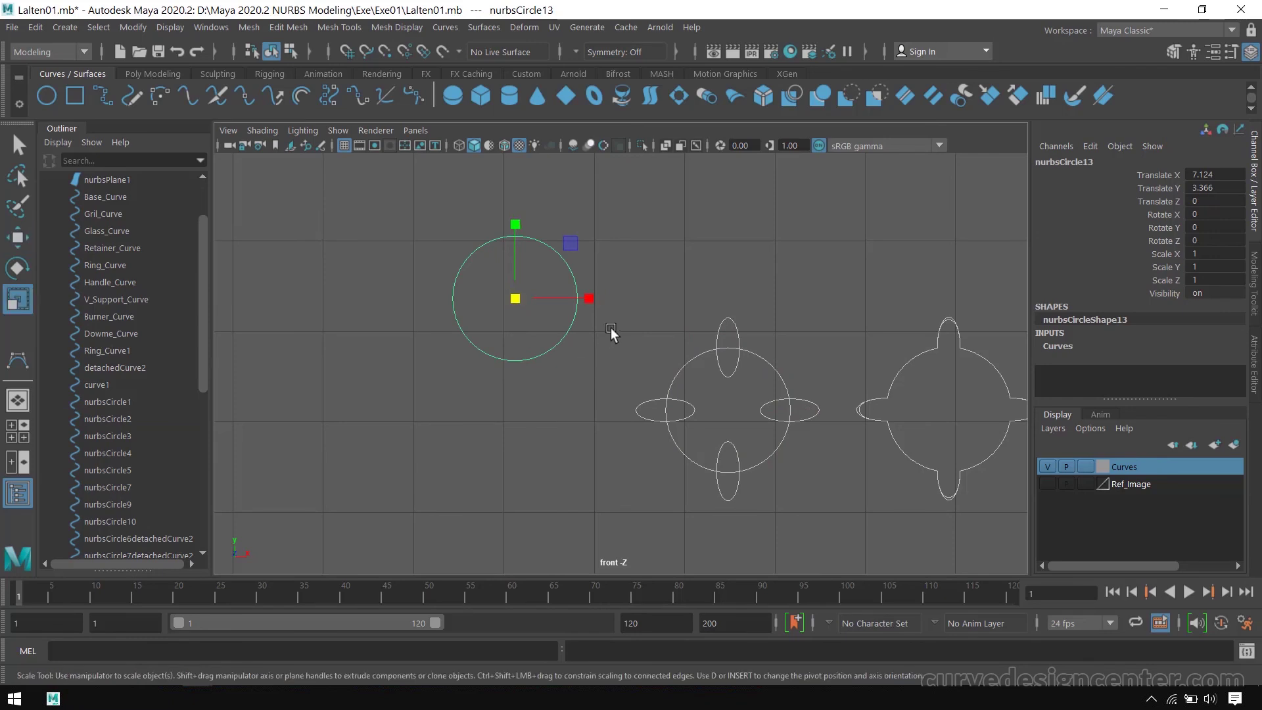
left_click_drag(589, 298, 532, 306)
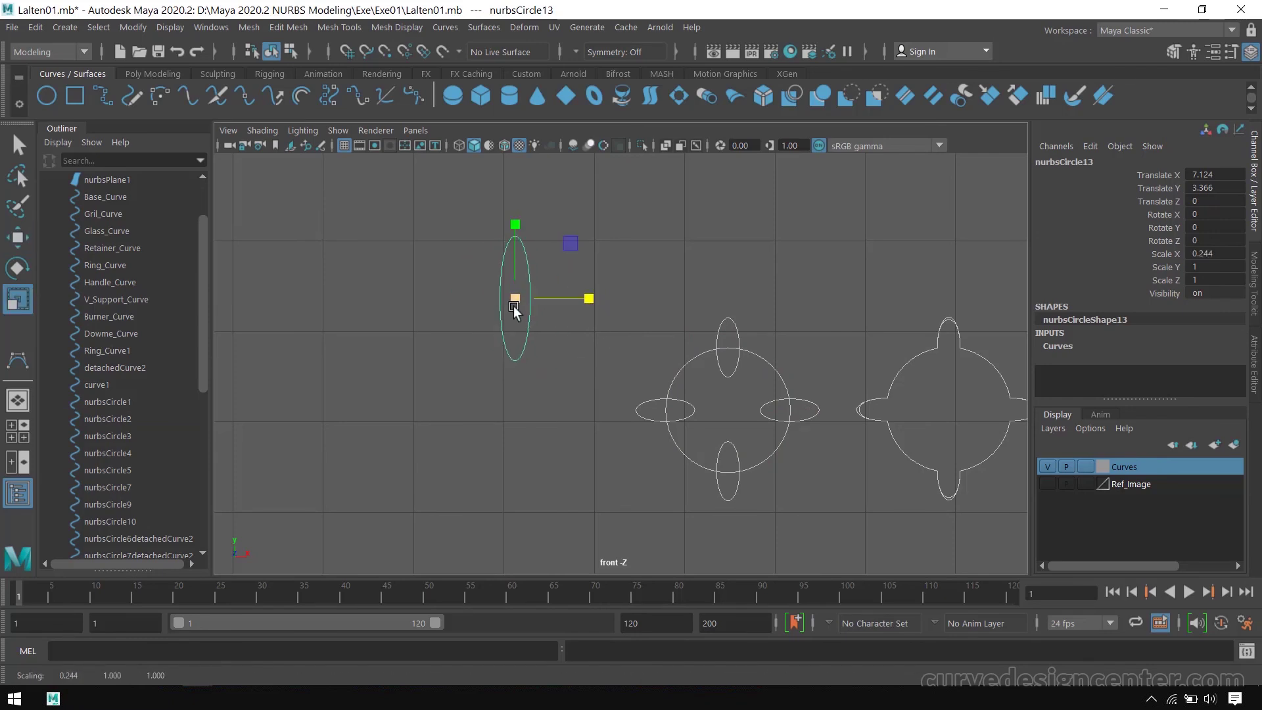
left_click_drag(517, 225, 519, 258)
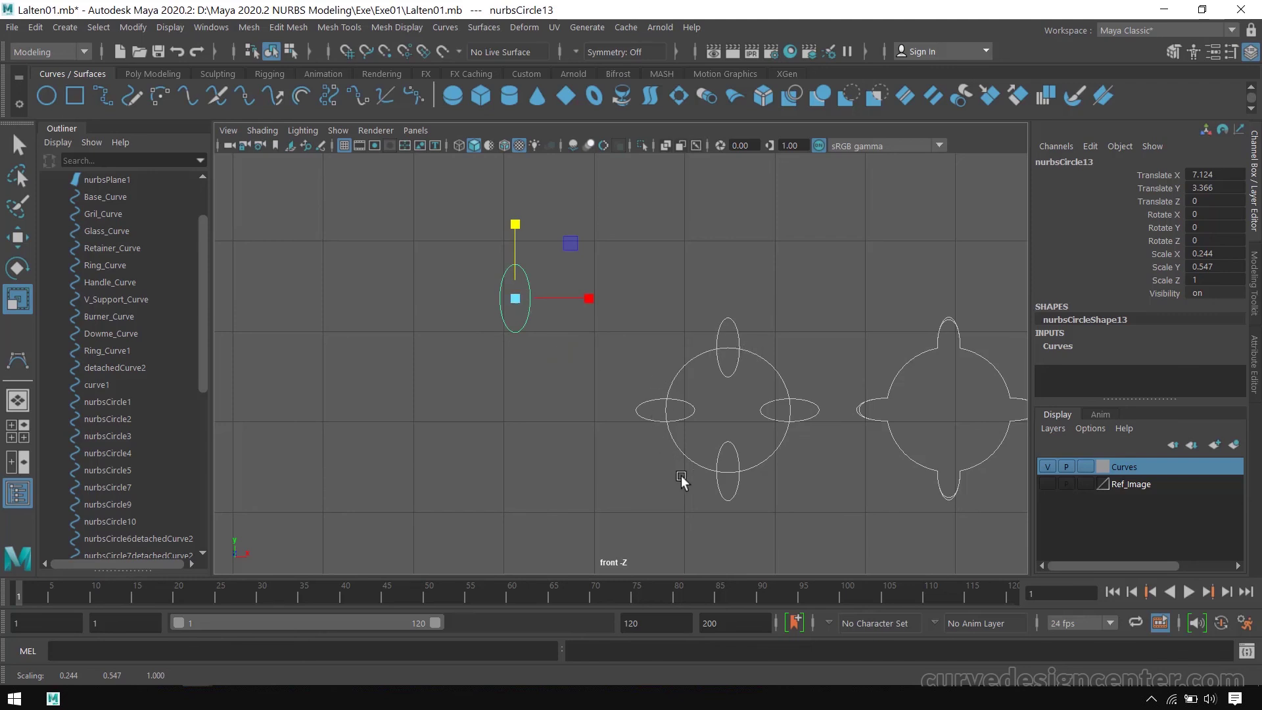
- Select the circle together with its four overlapping ellipses and cut the curves at their intersections
middle_click_drag(859, 356, 556, 383, "alt")
left_click_drag(440, 301, 573, 503)
key("w")
left_click(446, 26)
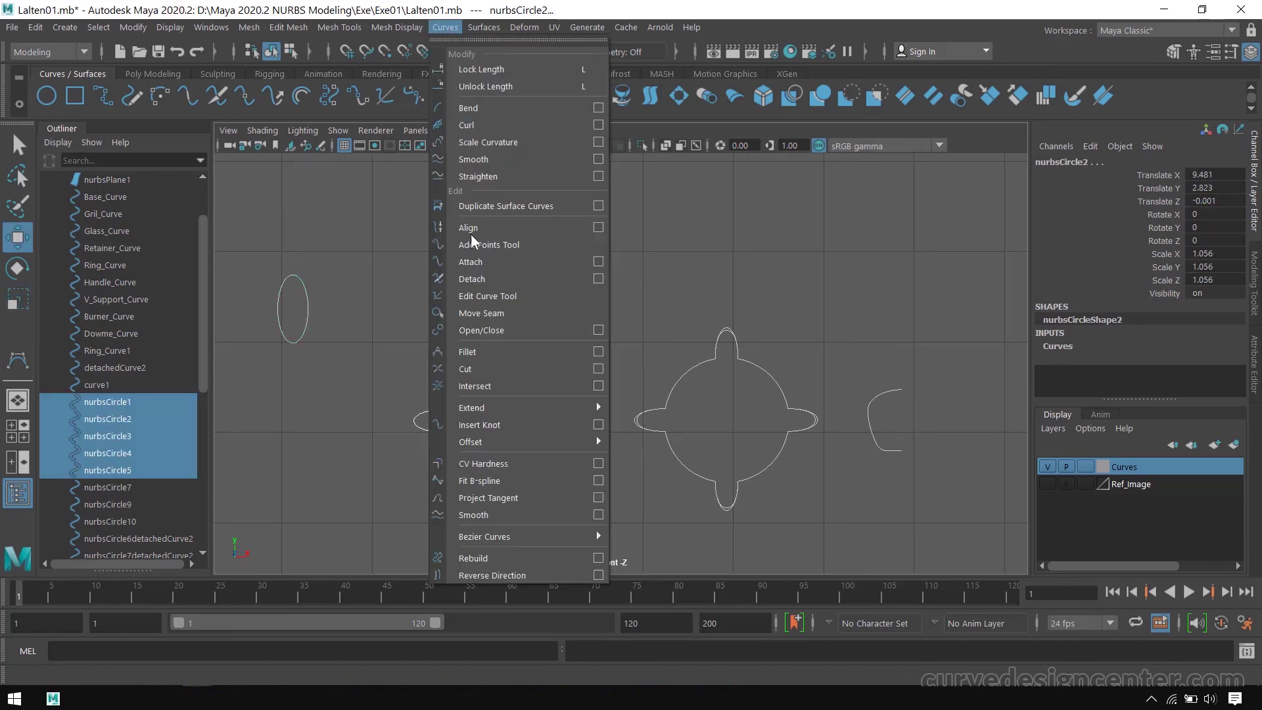
left_click(484, 367)
left_click(487, 397)
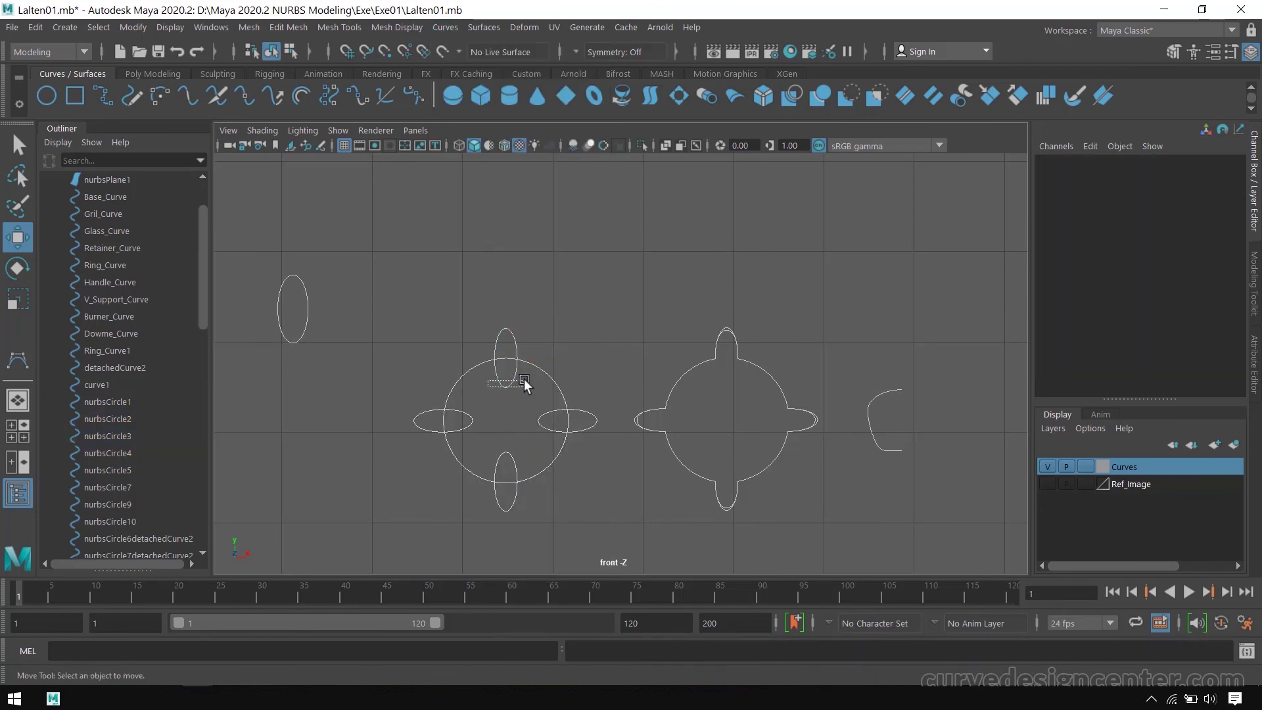
- Delete the inner part of the upper ellipse and the circle arc that crosses it
left_click_drag(523, 379, 523, 408)
key("Delete")
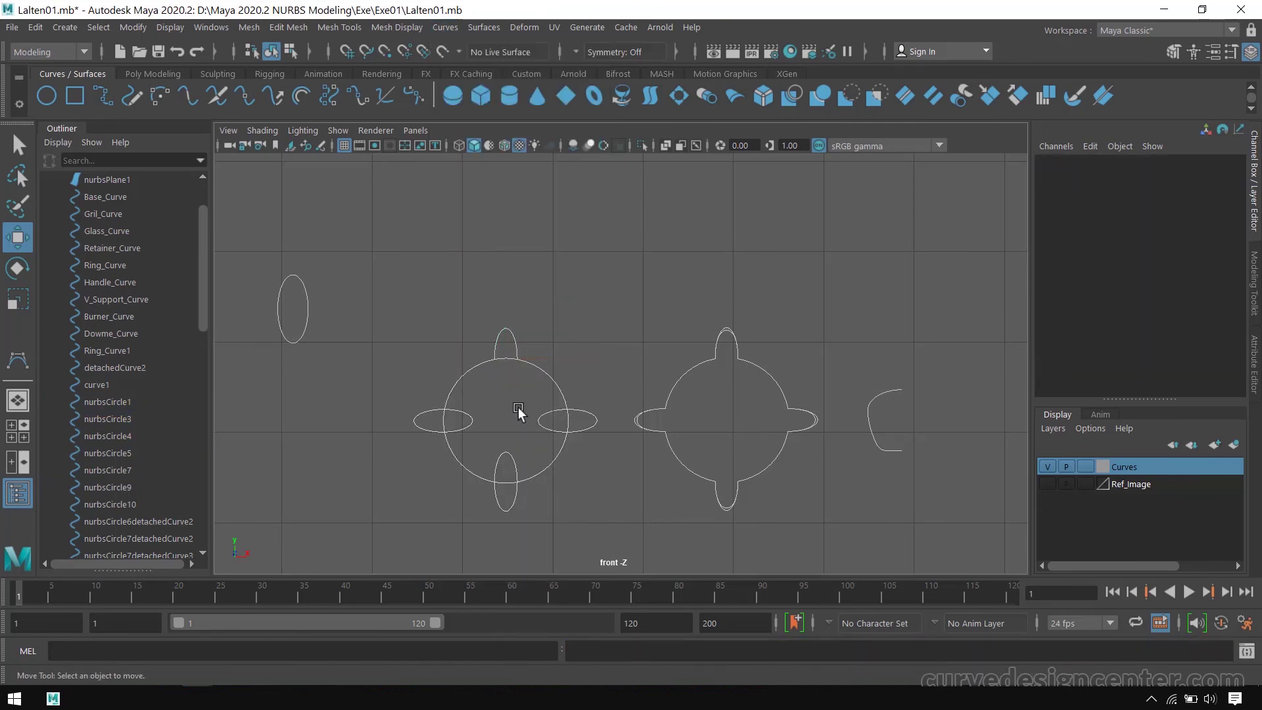
left_click_drag(507, 349, 503, 388)
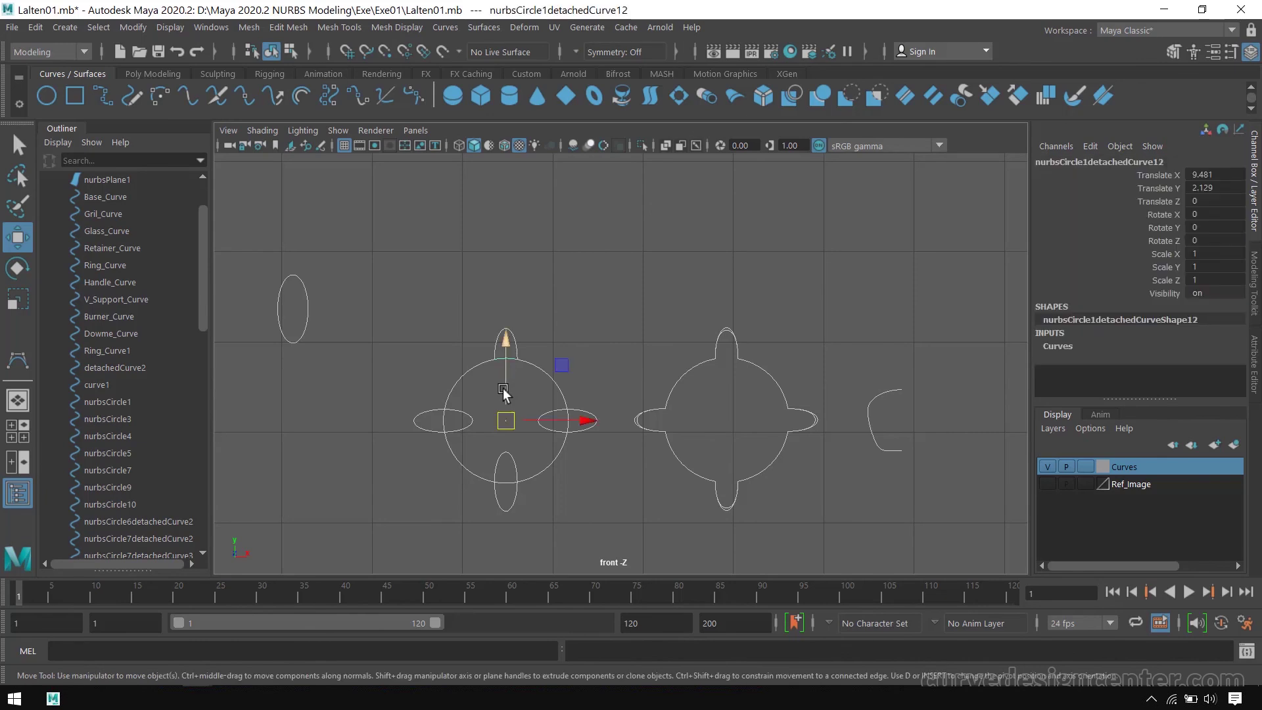
key("Delete")
- Delete the inner ellipse parts and crossing circle arcs at the left, lower and right lobes
scroll(591, 361, "up", 5)
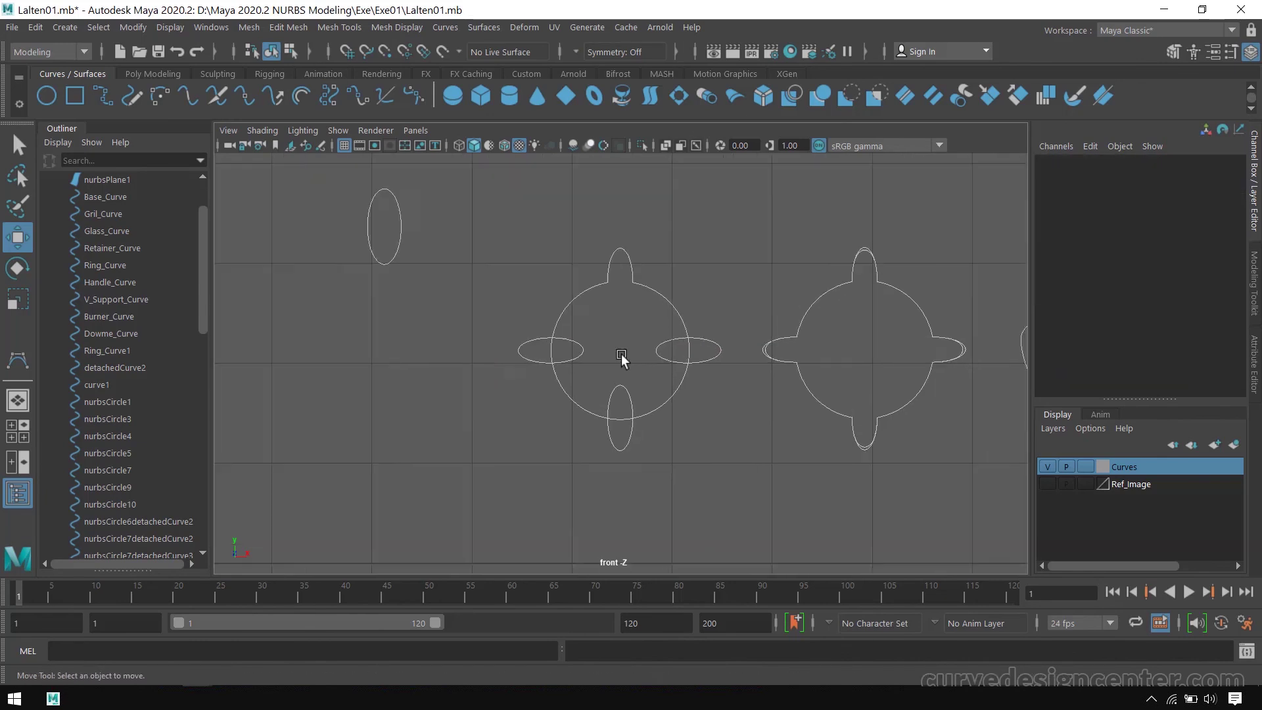
left_click_drag(434, 341, 433, 340)
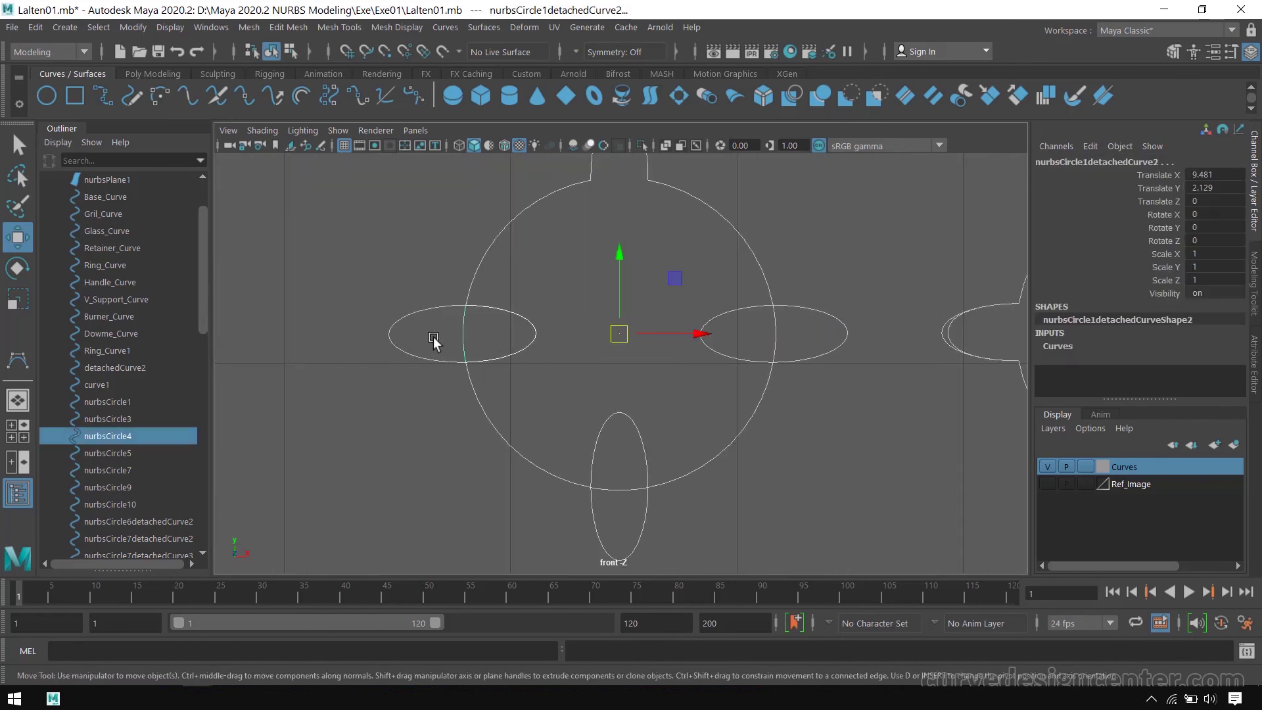
key("Delete")
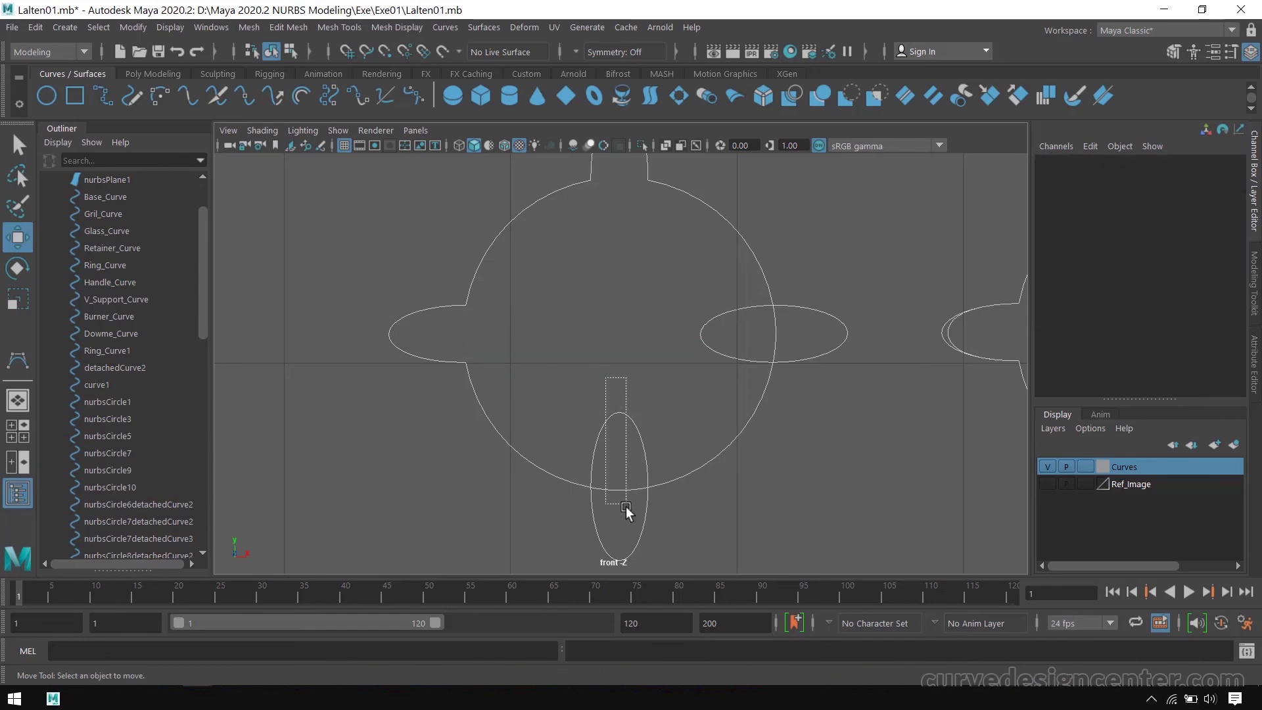
left_click(625, 506)
key("Delete")
middle_click_drag(640, 383, 558, 417, "alt")
left_click_drag(717, 384, 717, 386)
key("Delete")
- Select the trimmed circle arcs together with their four lobe curves and attach them into one continuous curve
right_click_drag(717, 386, 533, 366, "alt")
middle_click_drag(533, 367, 650, 442, "alt")
right_click_drag(651, 442, 677, 333, "alt")
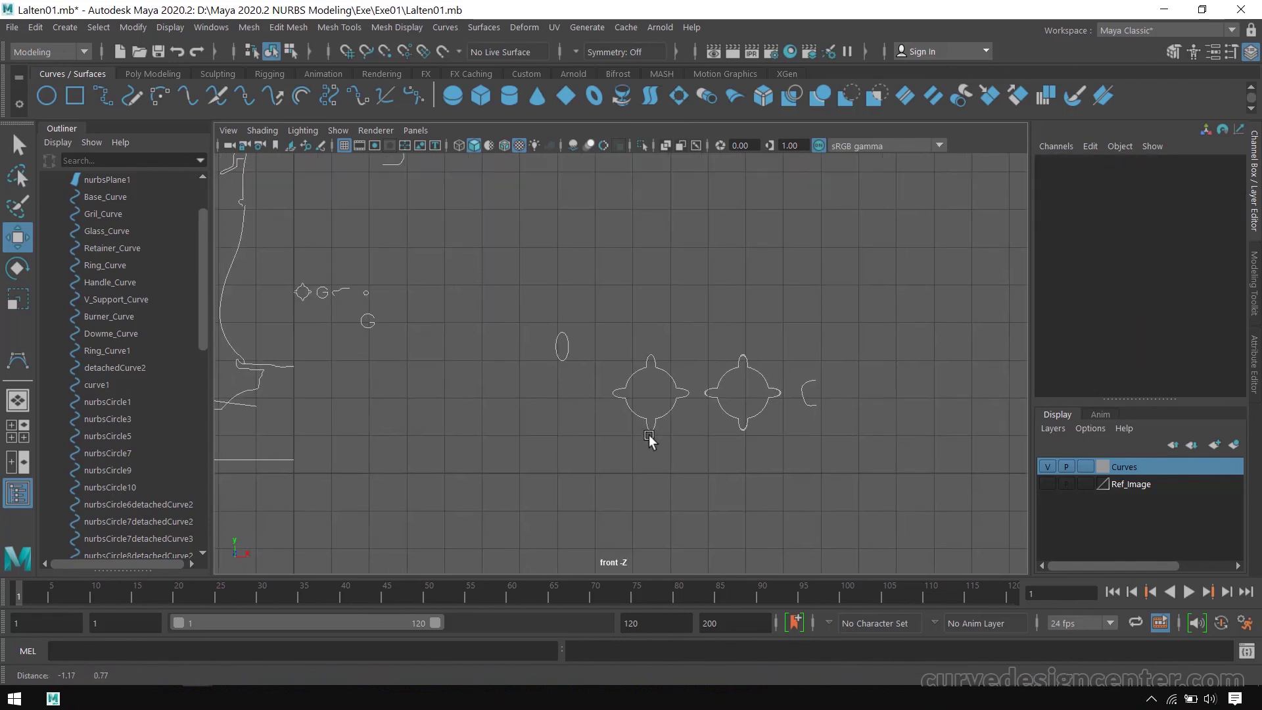
left_click_drag(681, 447, 681, 451)
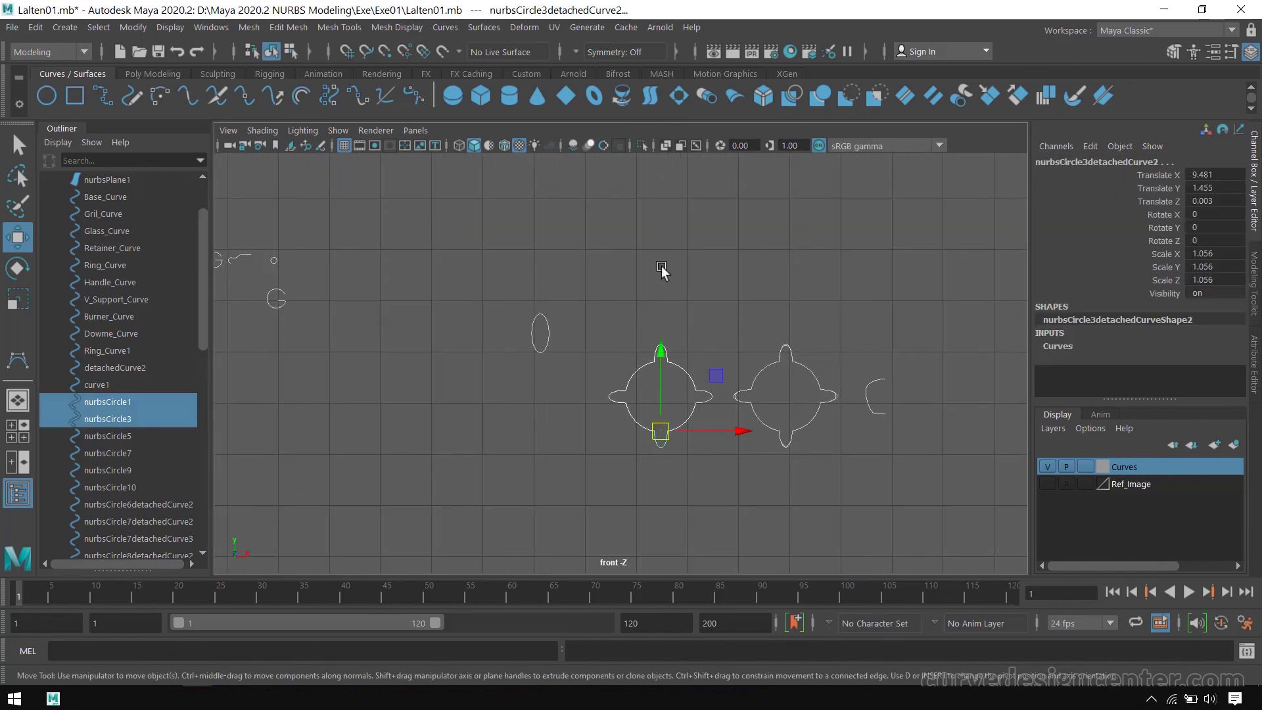
left_click_drag(613, 314, 712, 463)
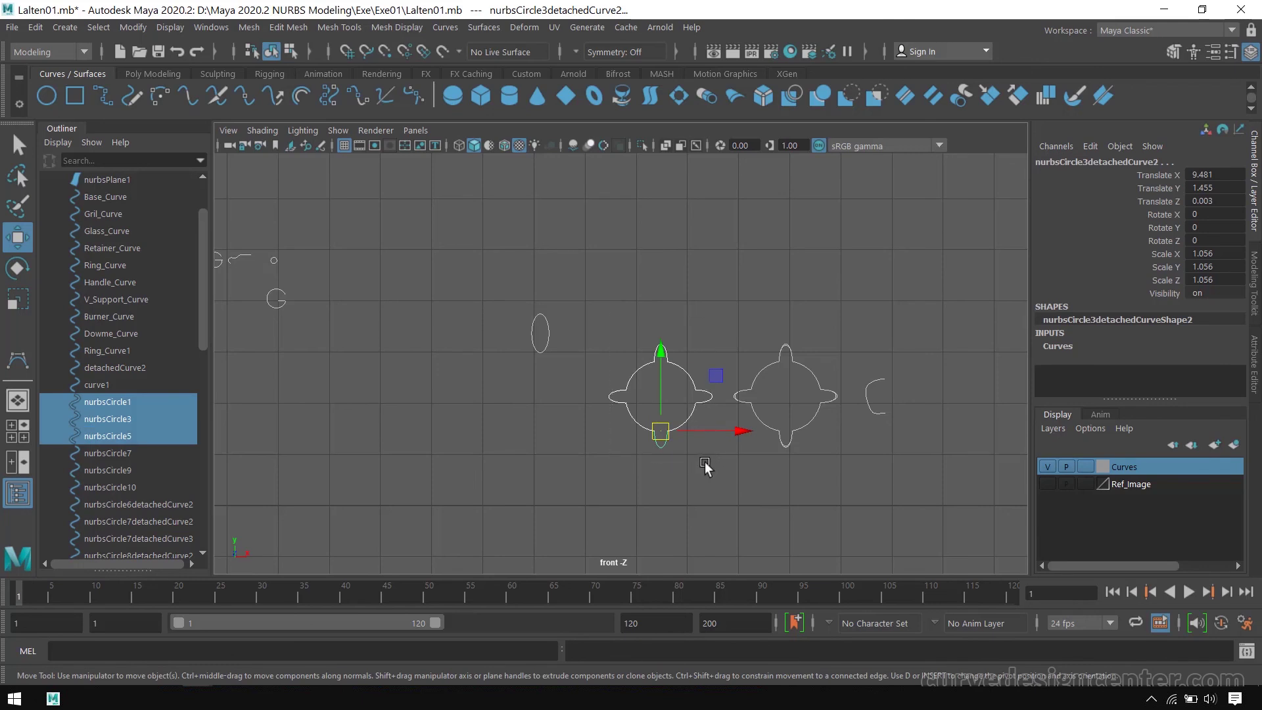
left_click(451, 27)
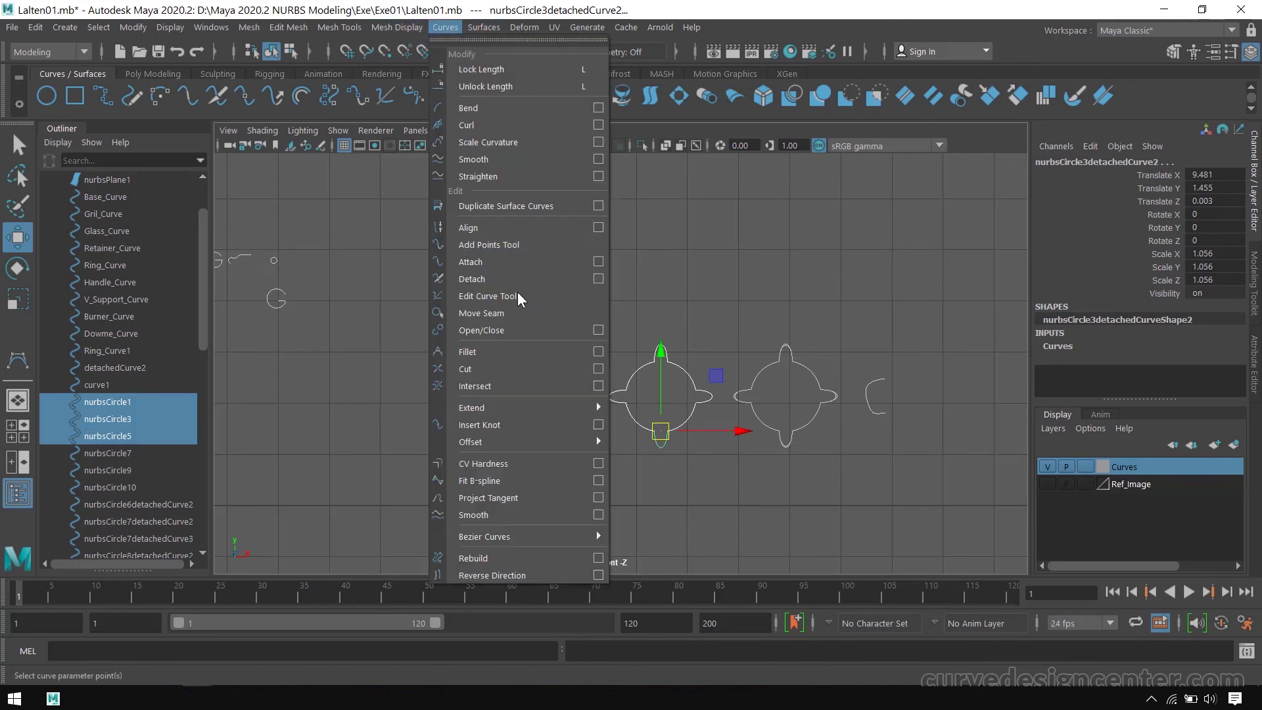
left_click(486, 263)
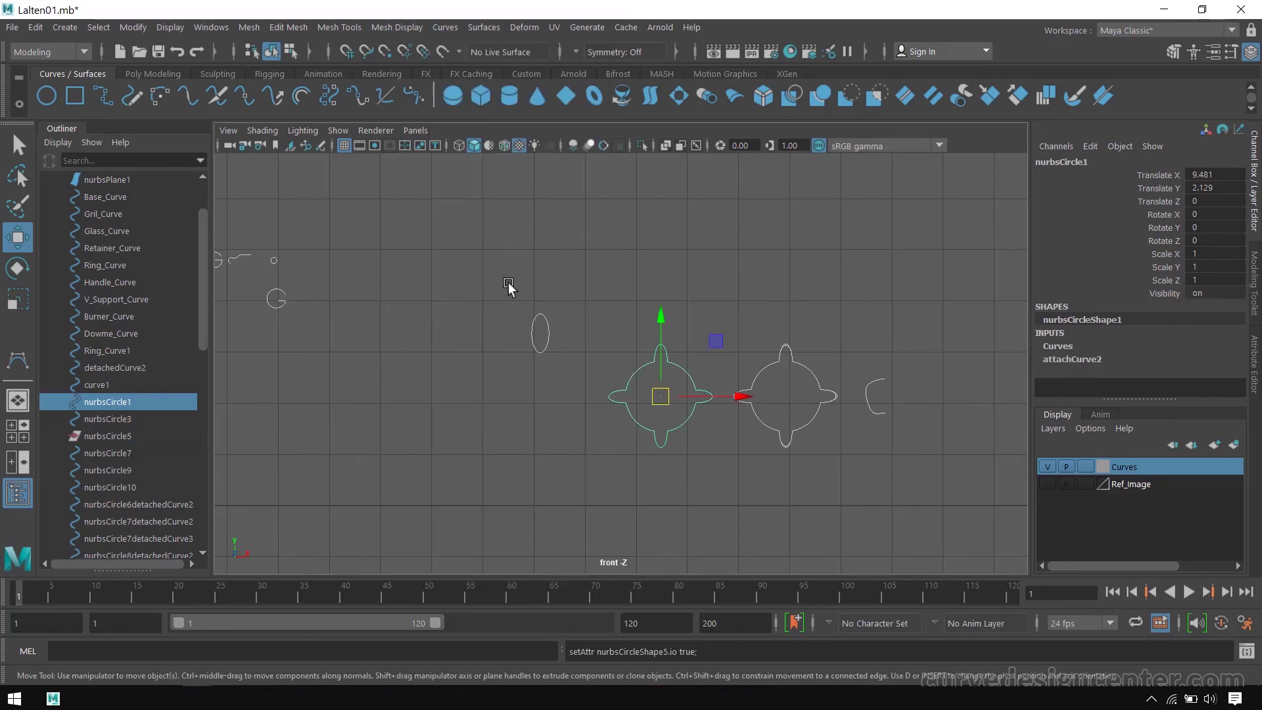
left_click(753, 292)
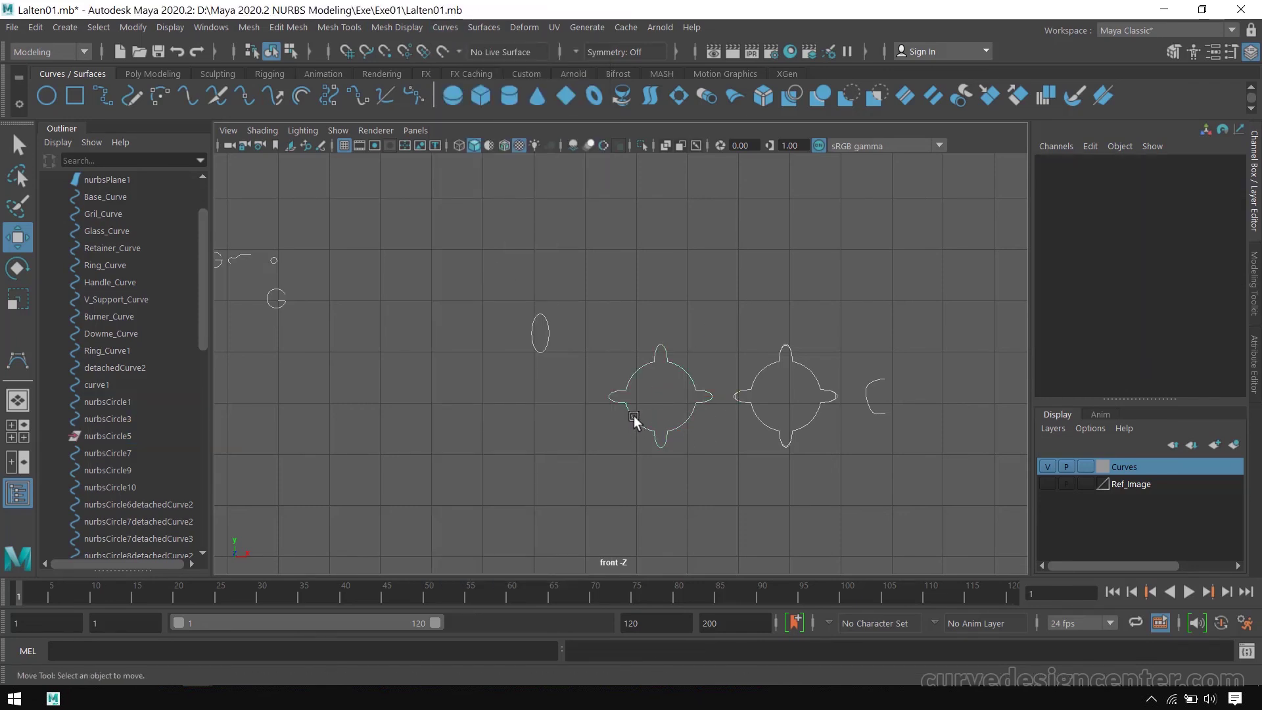
left_click(634, 415)
left_click_drag(663, 398, 539, 447)
key("ctrl+z")
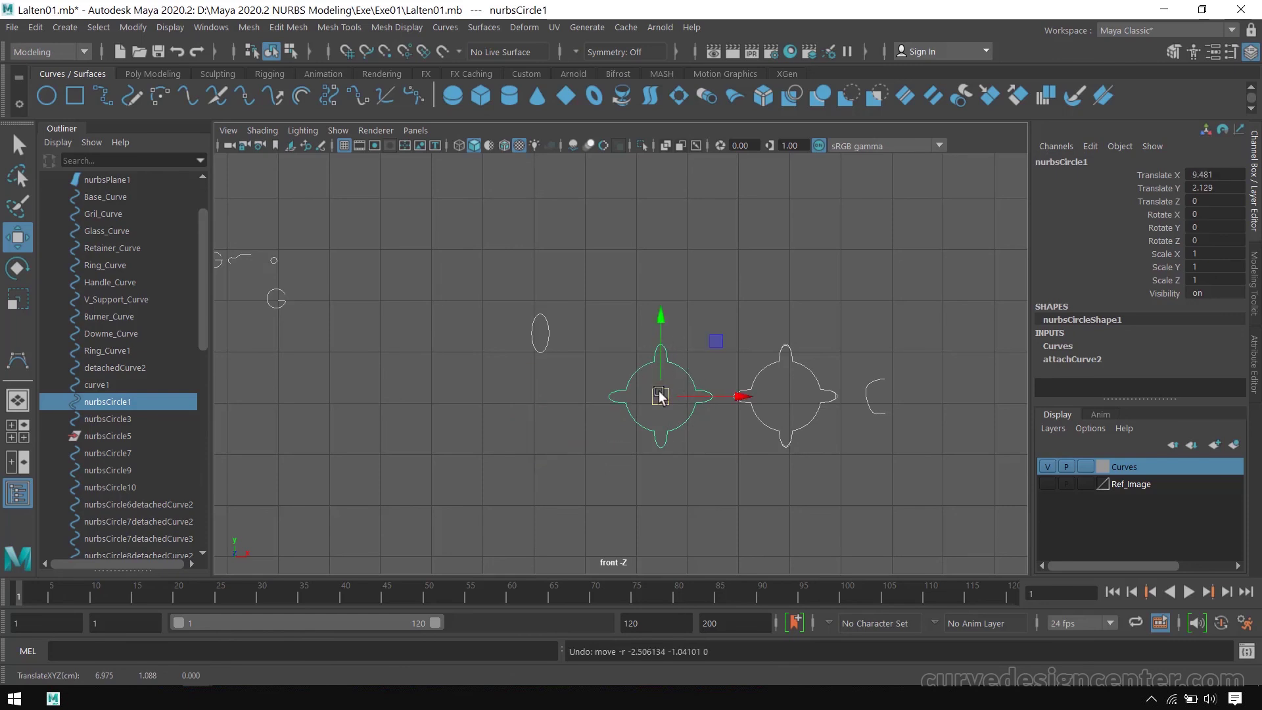
- Delete all construction history in the scene and move the attached four-lobed curve aside from its leftover source segments
left_click(37, 29)
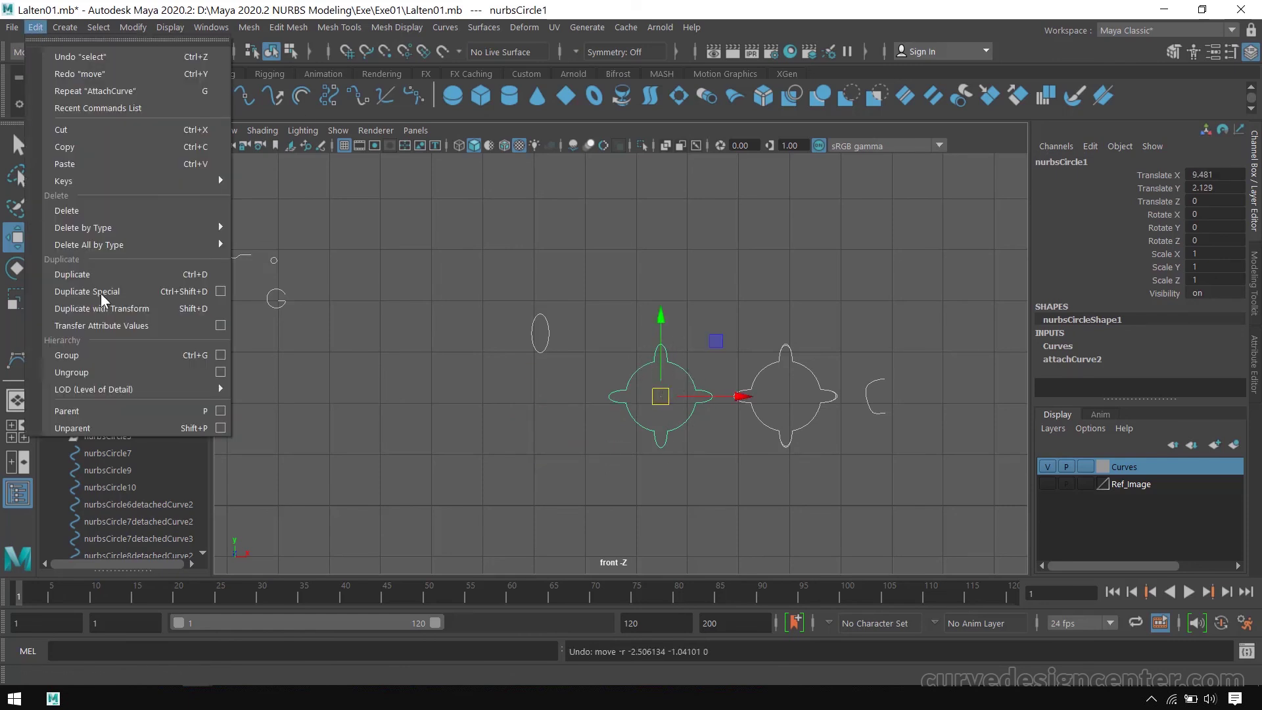
mouse_move(115, 244)
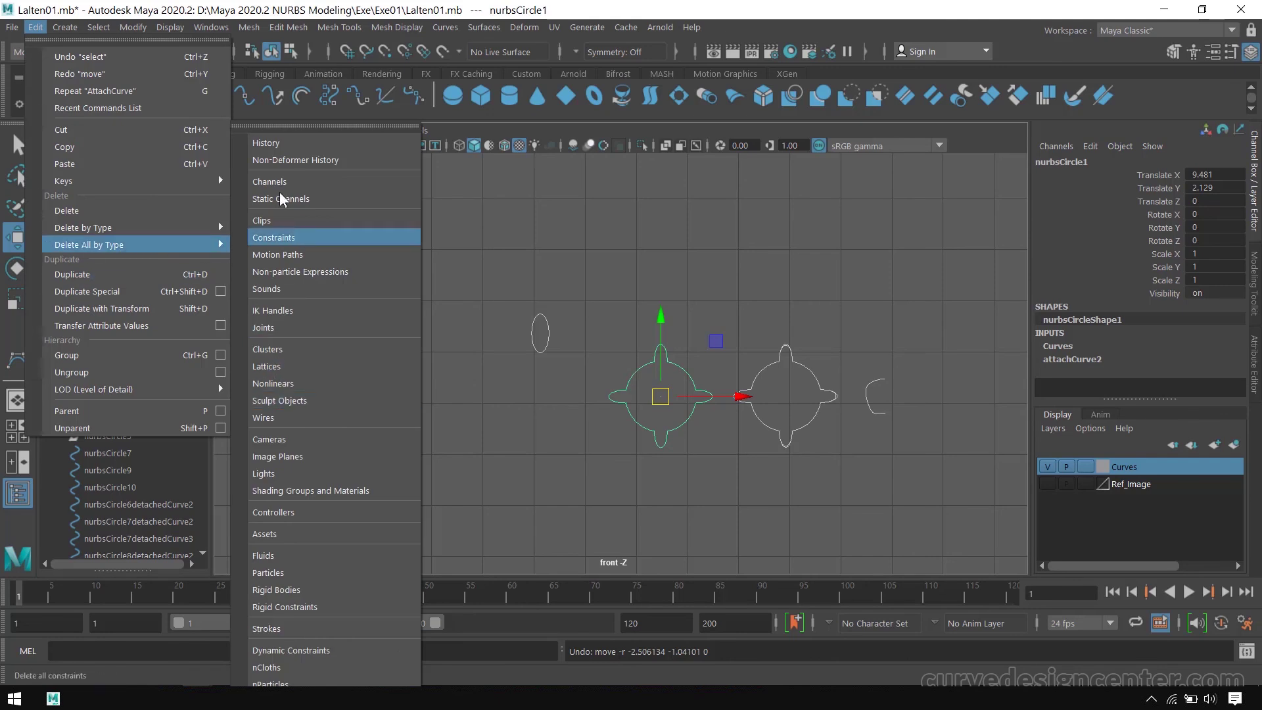
left_click(271, 143)
left_click_drag(656, 395, 503, 435)
left_click(668, 326)
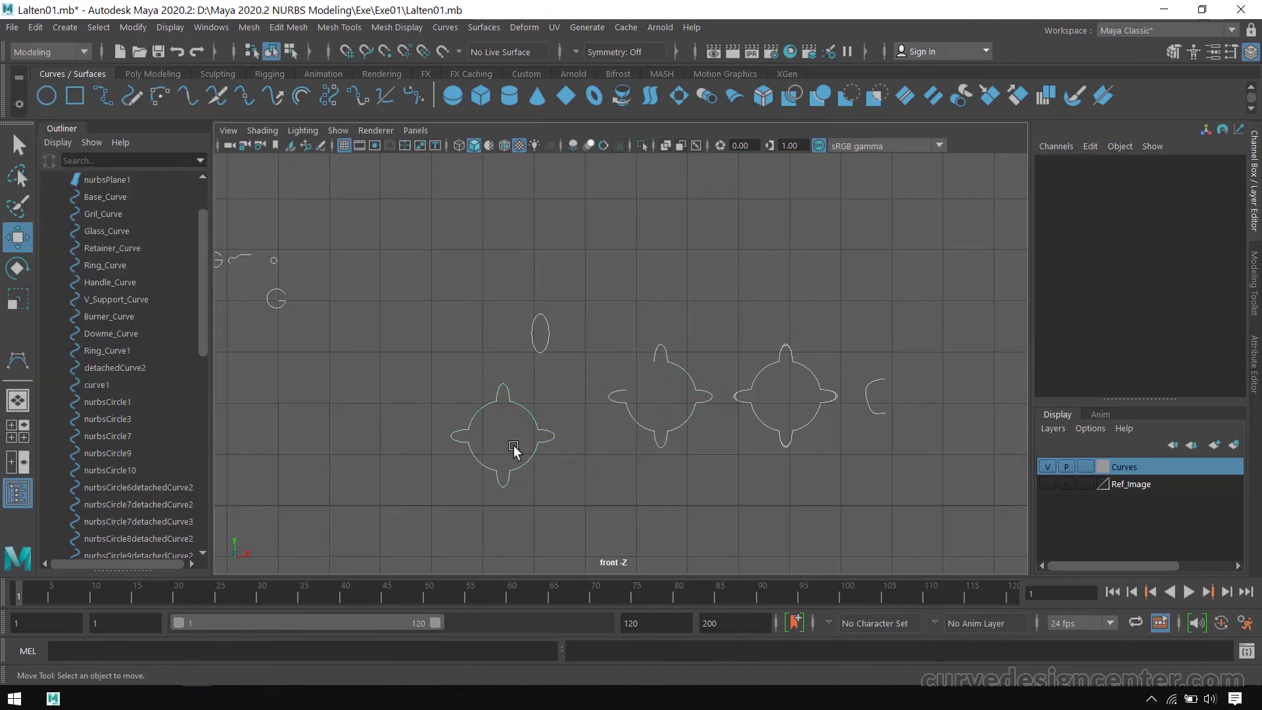
- Delete the leftover source segments and move the attached curve back into their place, at about X 9.301 and Y 2.245
left_click_drag(609, 309, 702, 470)
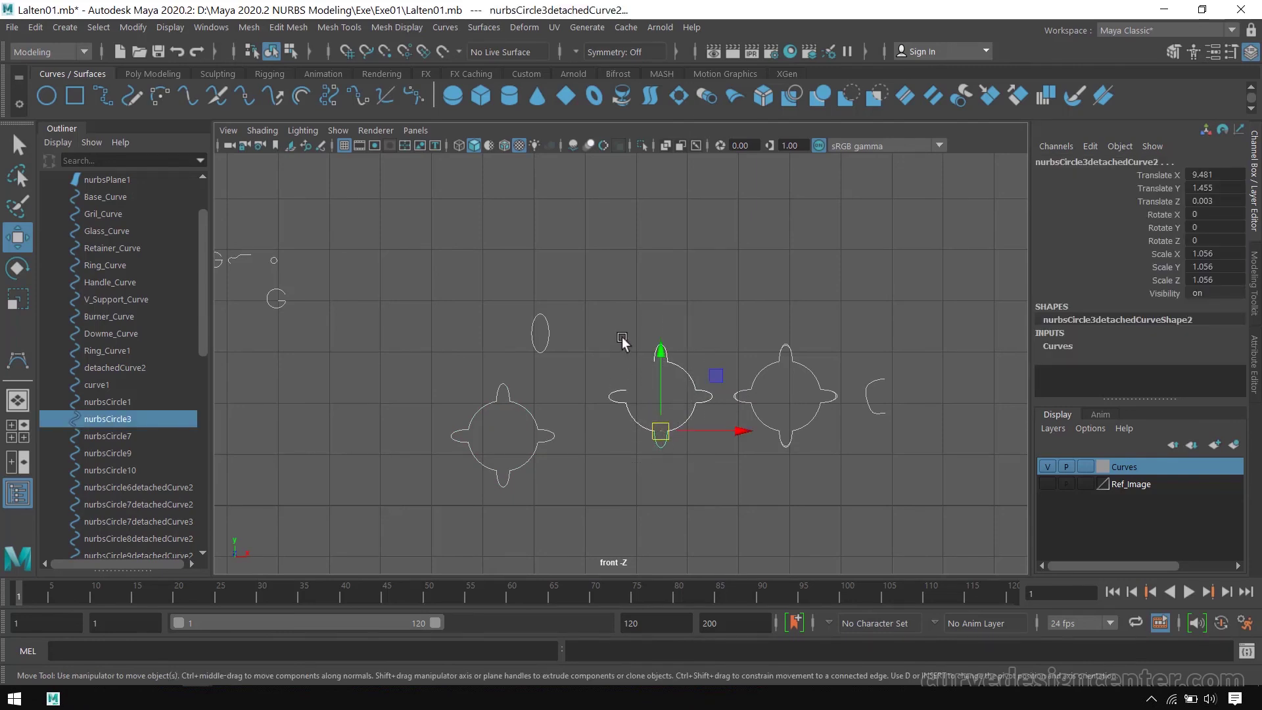
key("Delete")
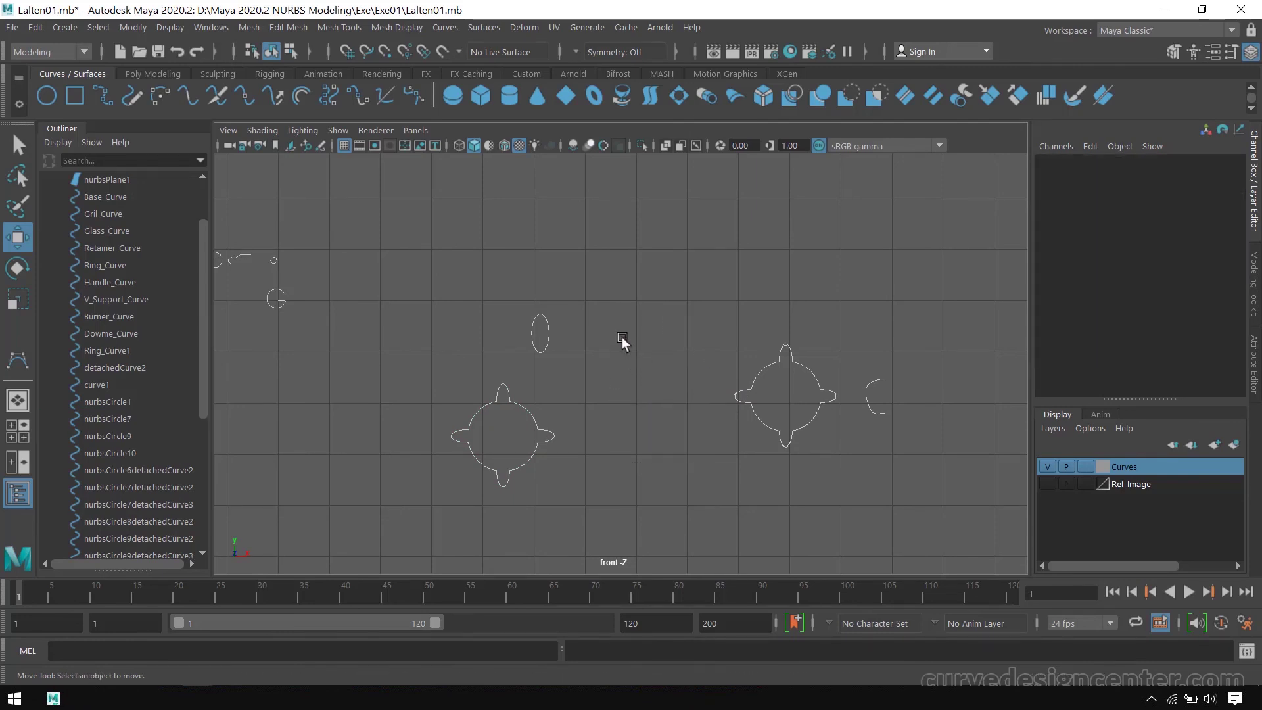
left_click(482, 413)
left_click_drag(502, 436, 660, 392)
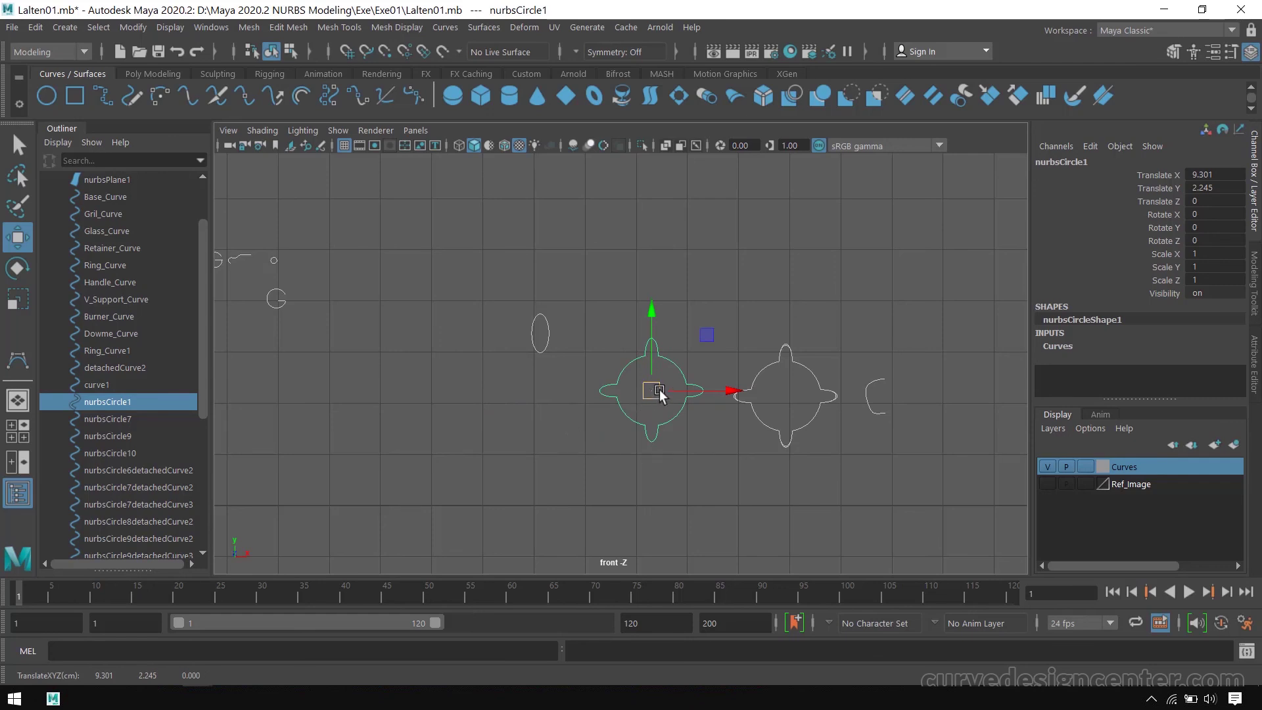
- Reposition the attached four-lobed curve beside the similar existing profile, at about X 8.989 and Y 2.302
scroll(711, 426, "up", 5)
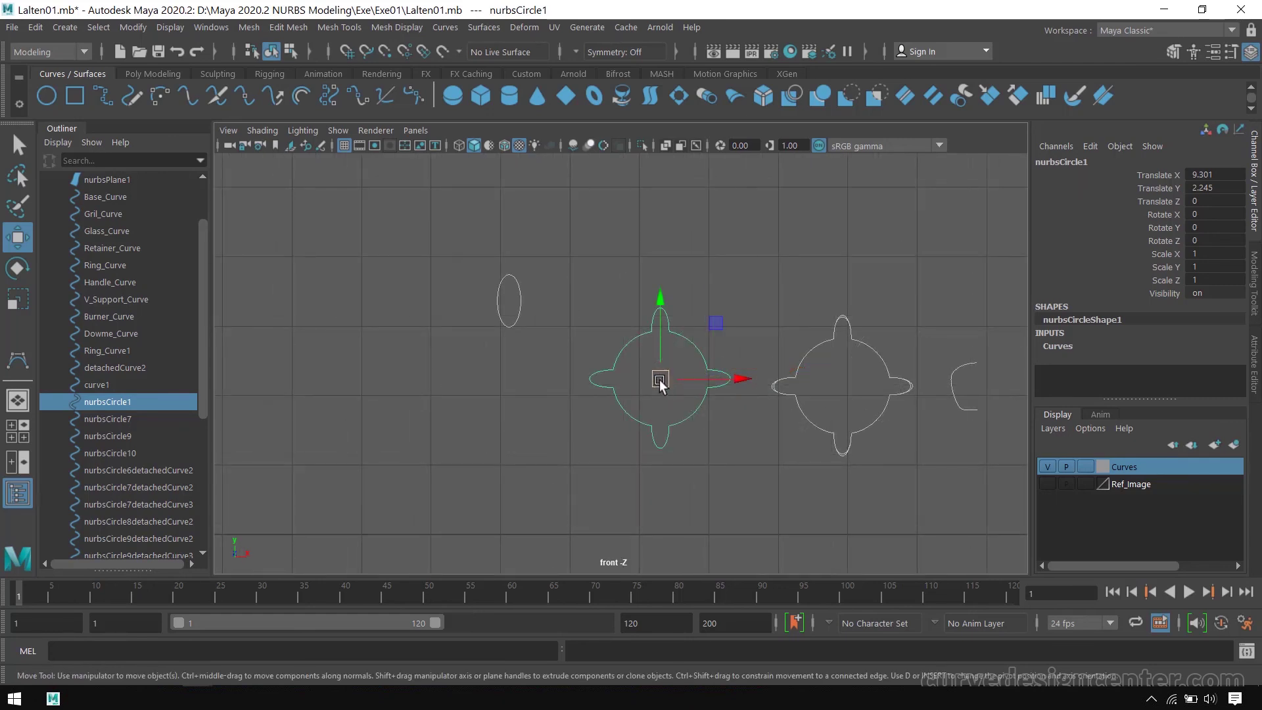
left_click_drag(662, 384, 468, 469)
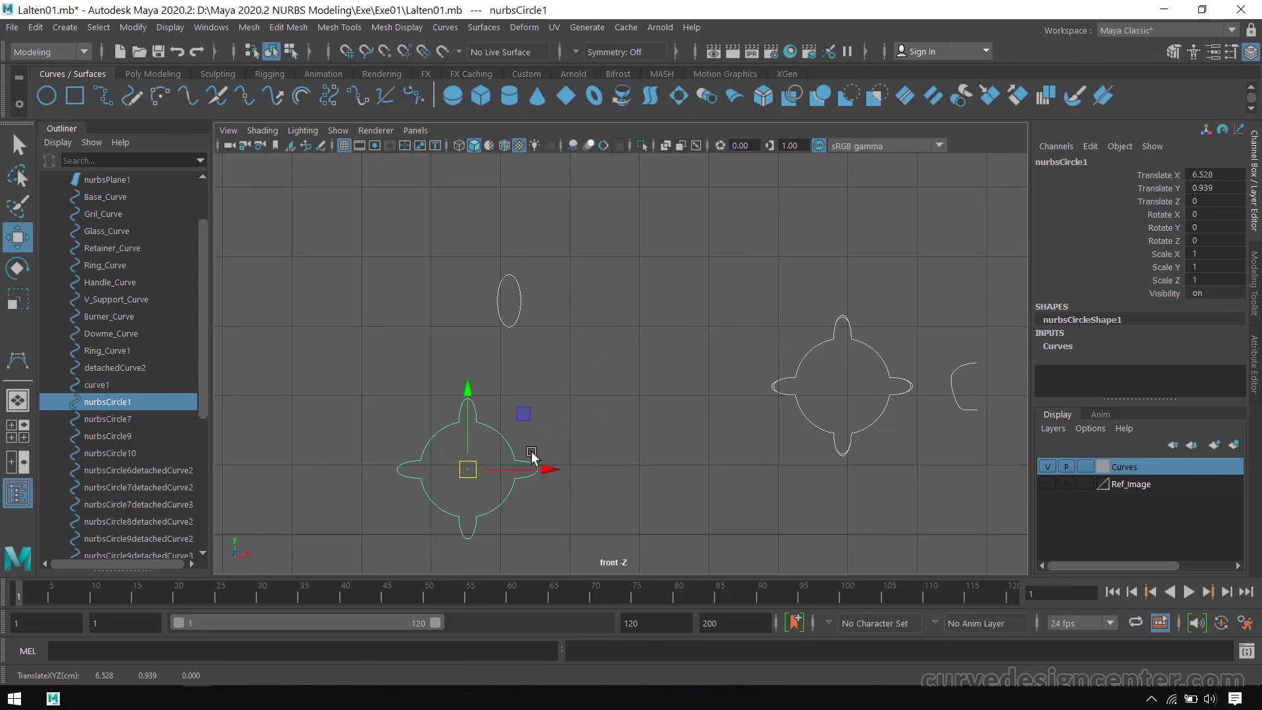
left_click_drag(468, 470, 631, 386)
middle_click_drag(749, 324, 602, 355, "alt")
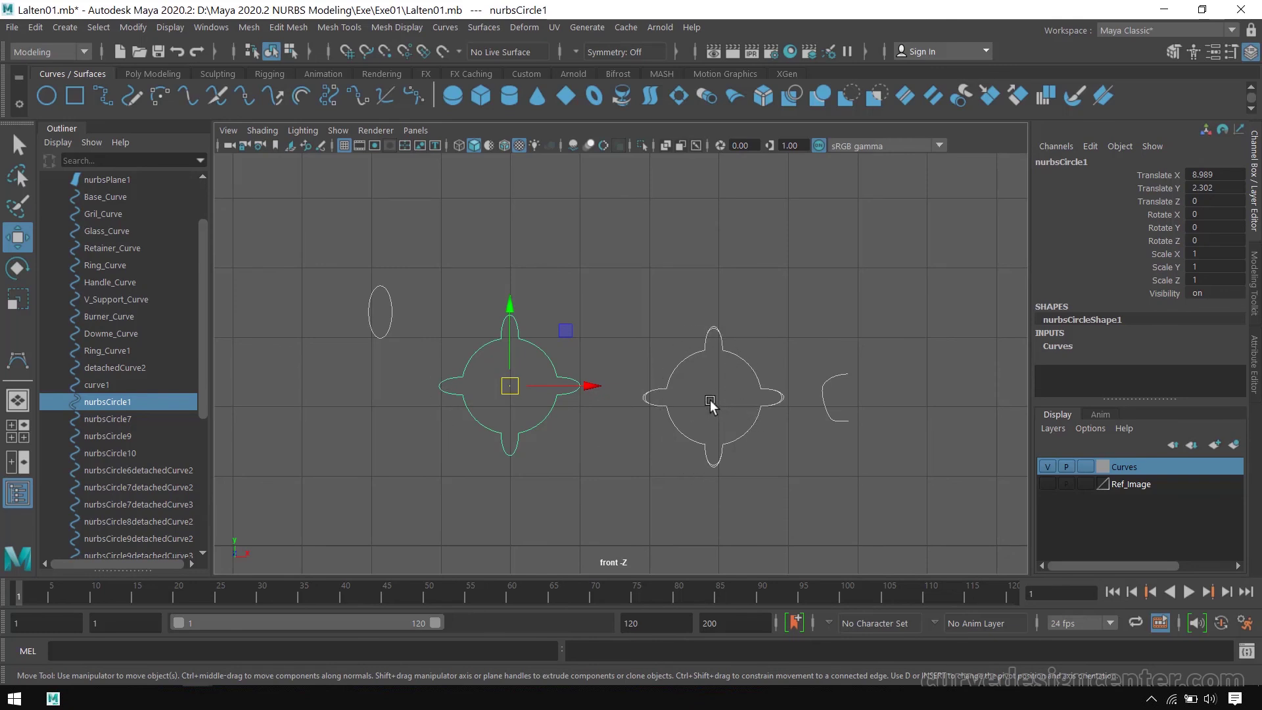
middle_click_drag(530, 353, 590, 352, "alt")
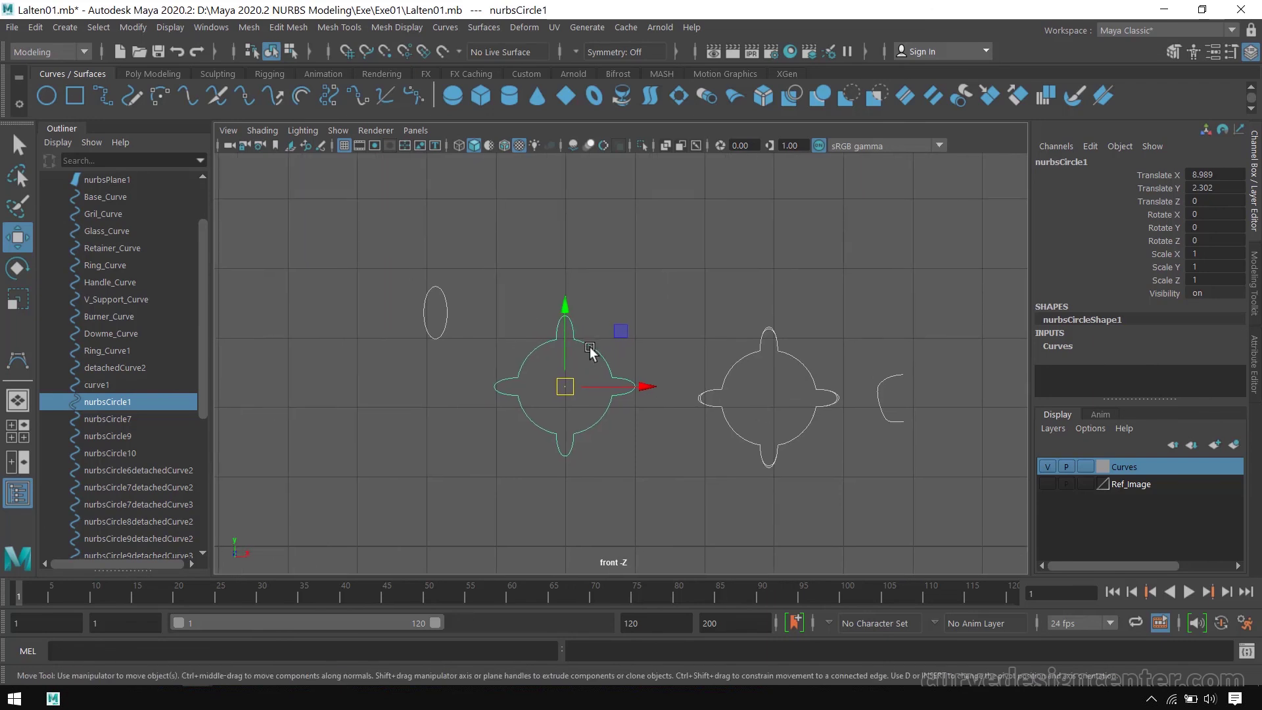
scroll(703, 466, "down", 5)
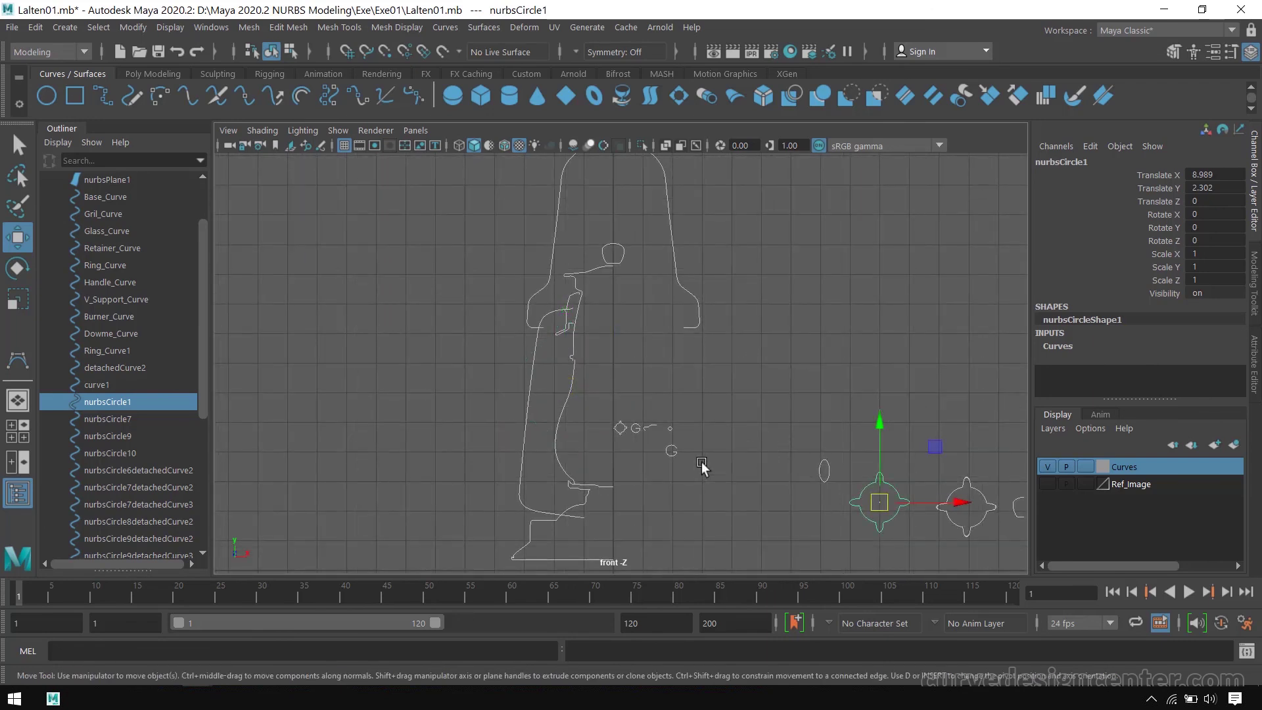